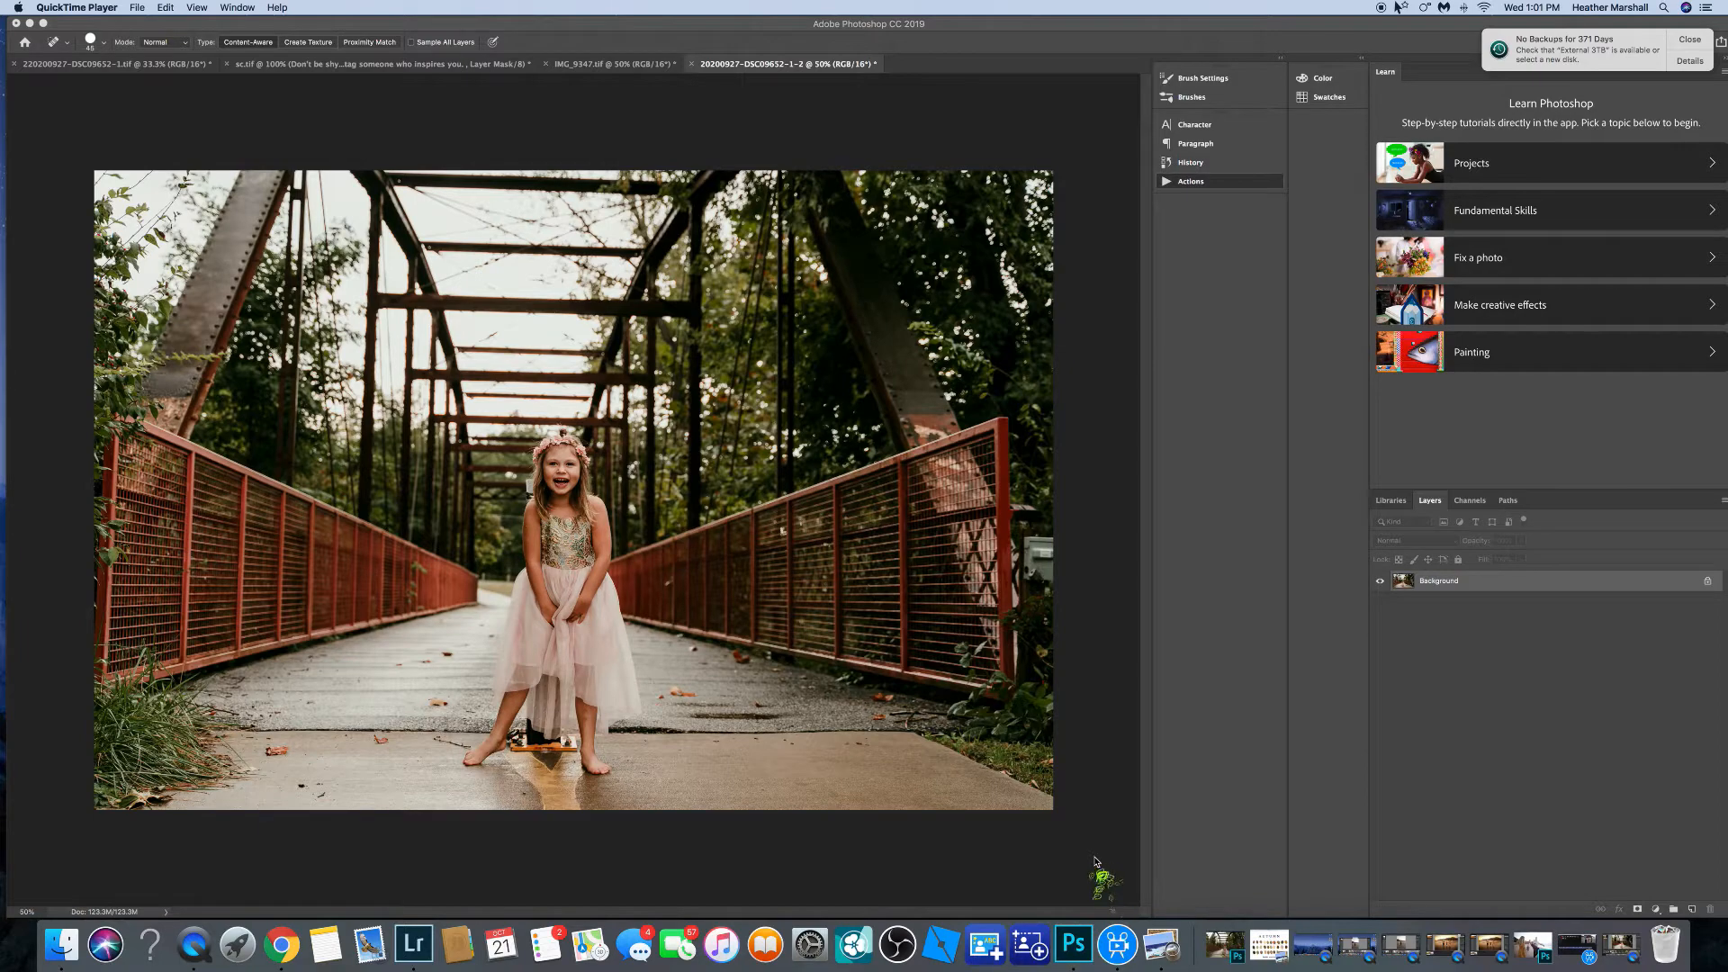
Switch to Lightroom and select the bridge photo 220200927-DSC09652-1.tif in the filmstrip.
{"action": "left_click", "coordinate": [414, 944]}
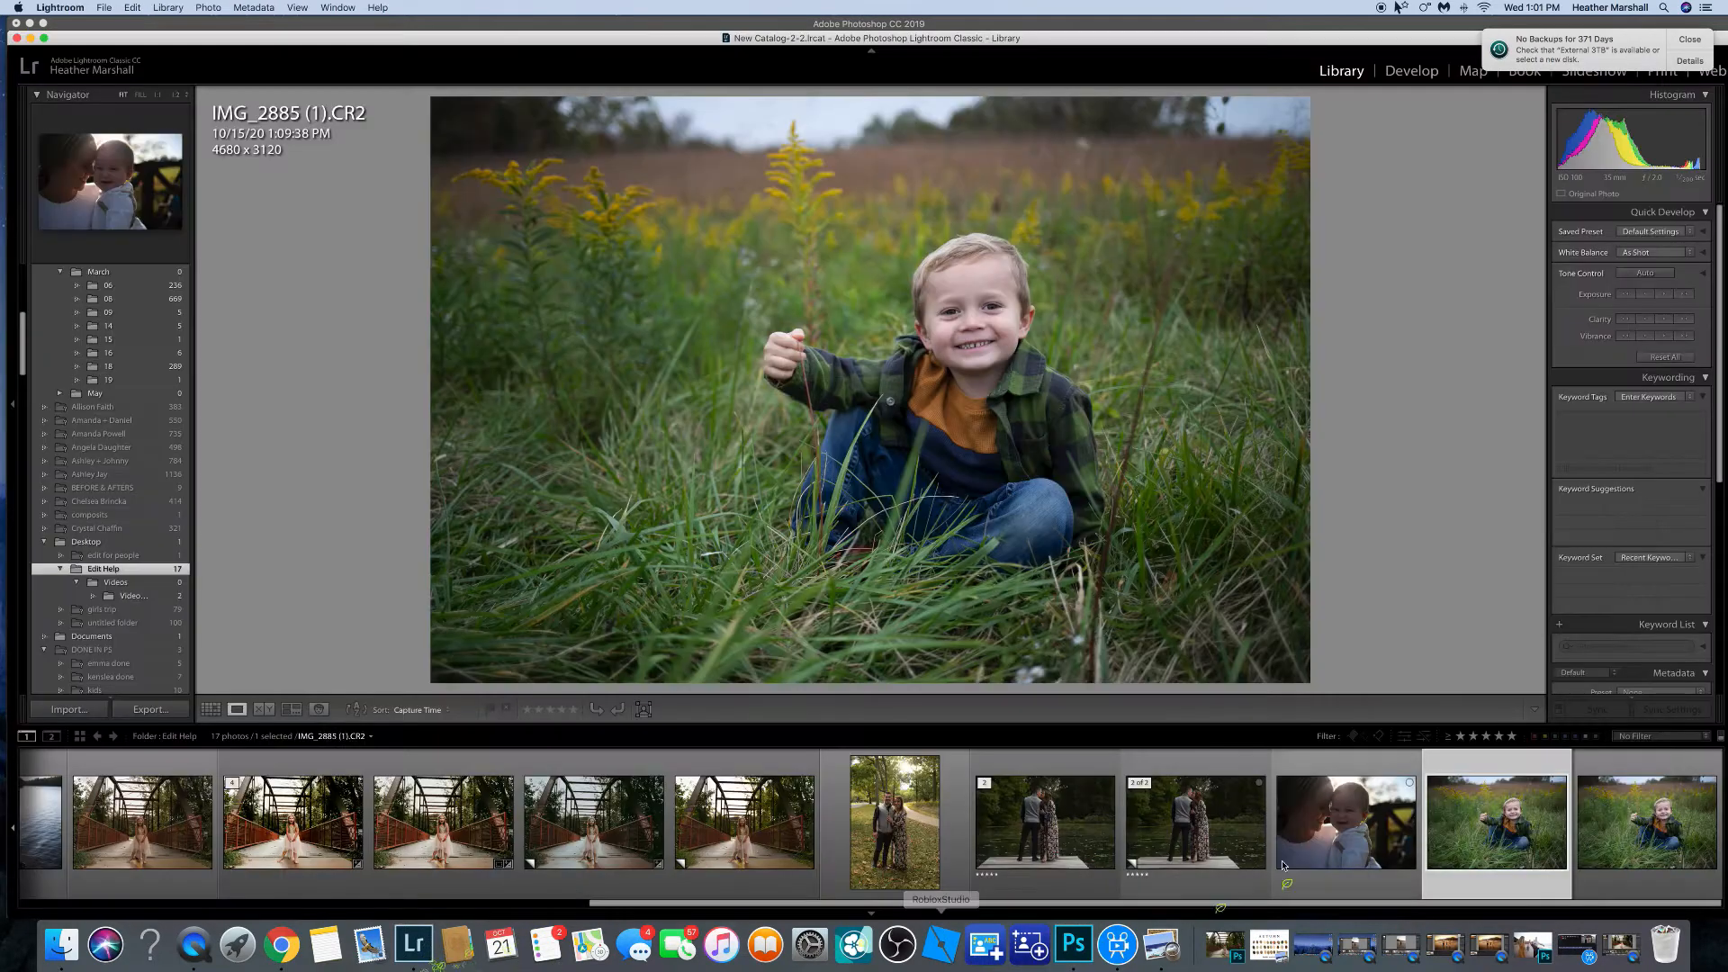
{"action": "left_click_drag", "start_coordinate": [1262, 908], "coordinate": [1134, 905]}
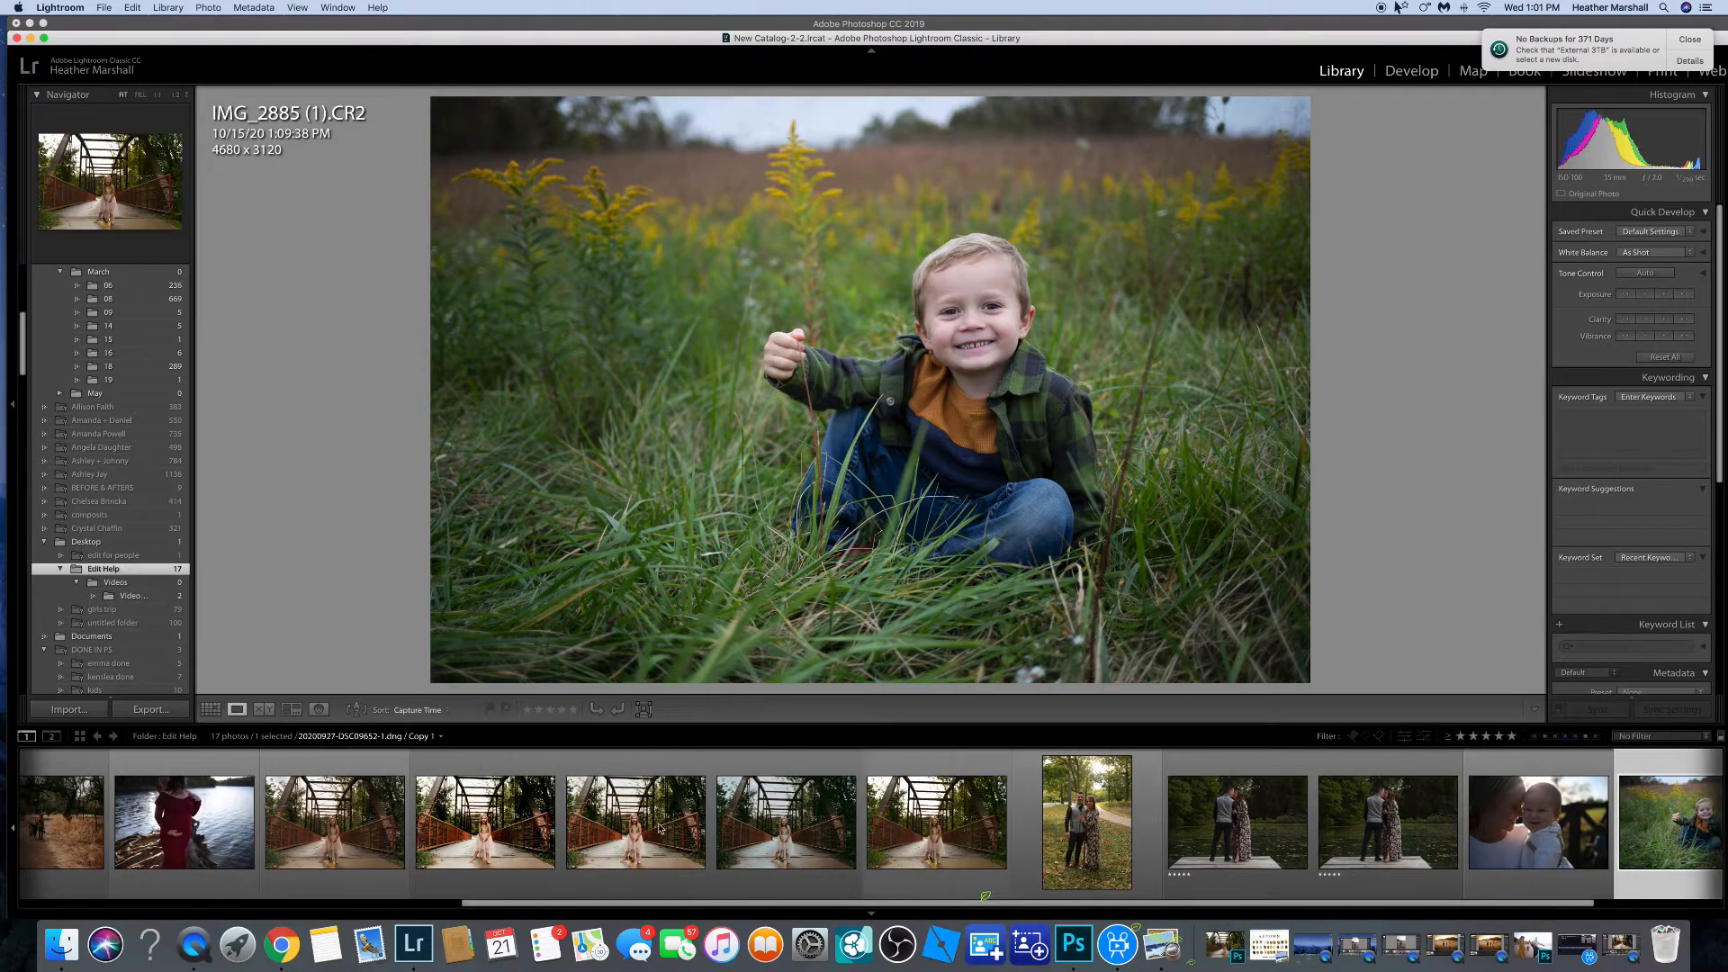
{"action": "left_click", "coordinate": [509, 822]}
{"action": "left_click", "coordinate": [936, 822]}
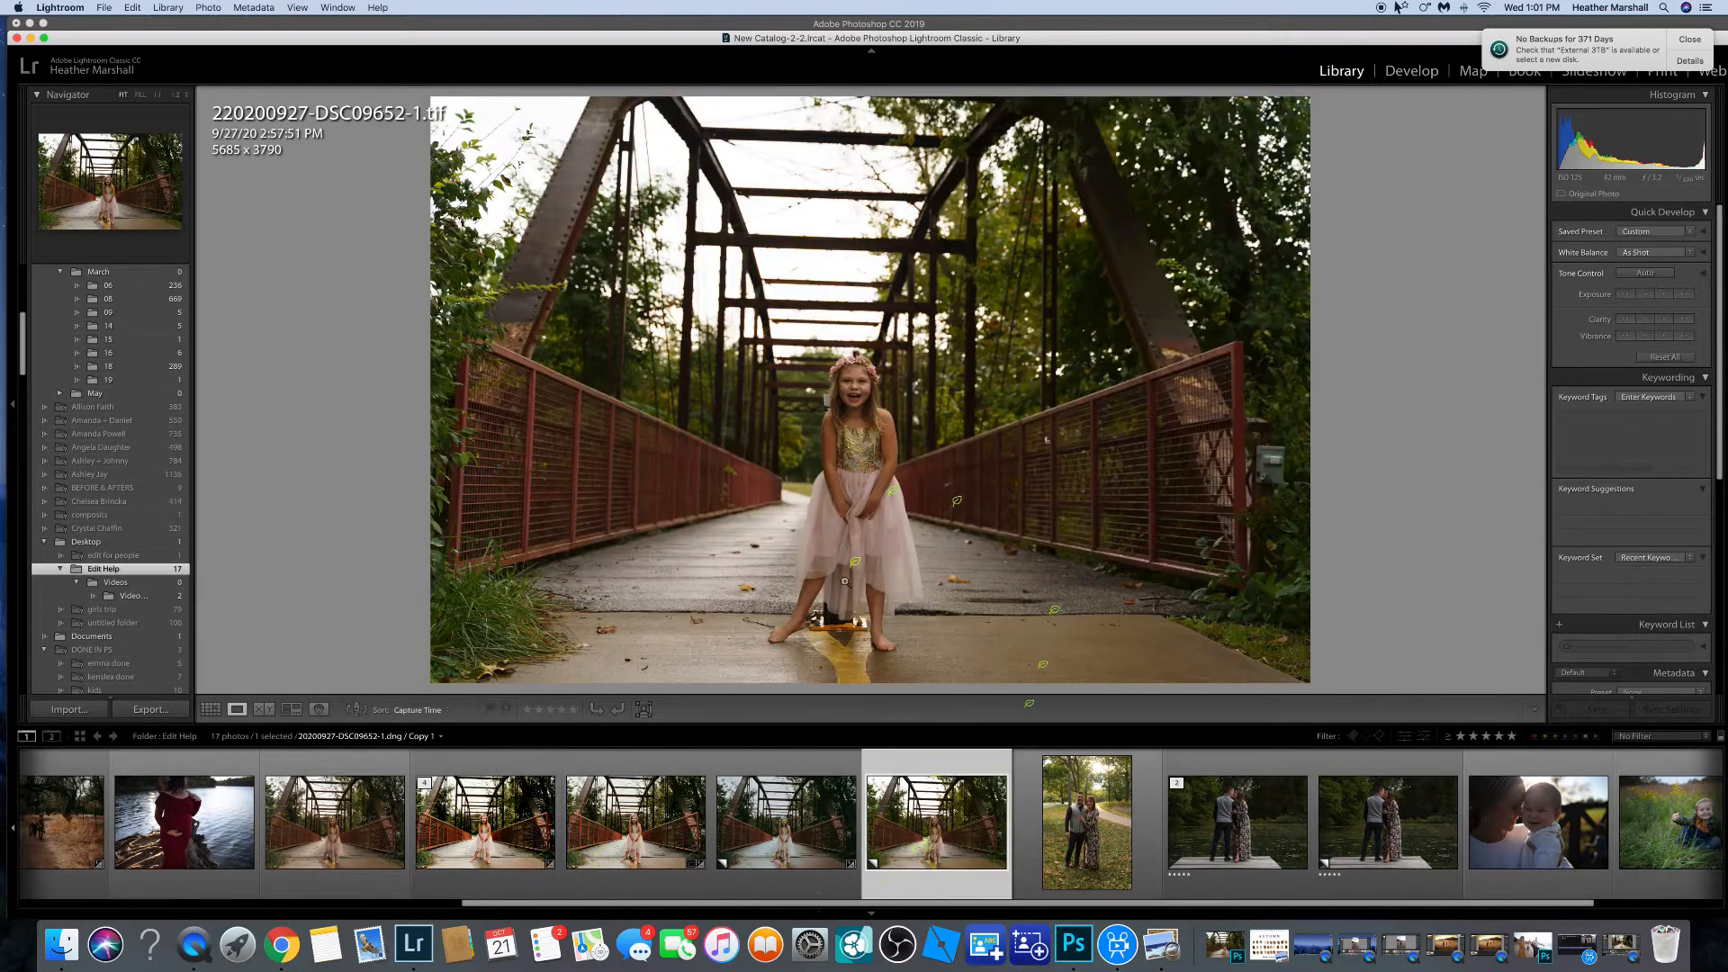
{"action": "left_click", "coordinate": [519, 821]}
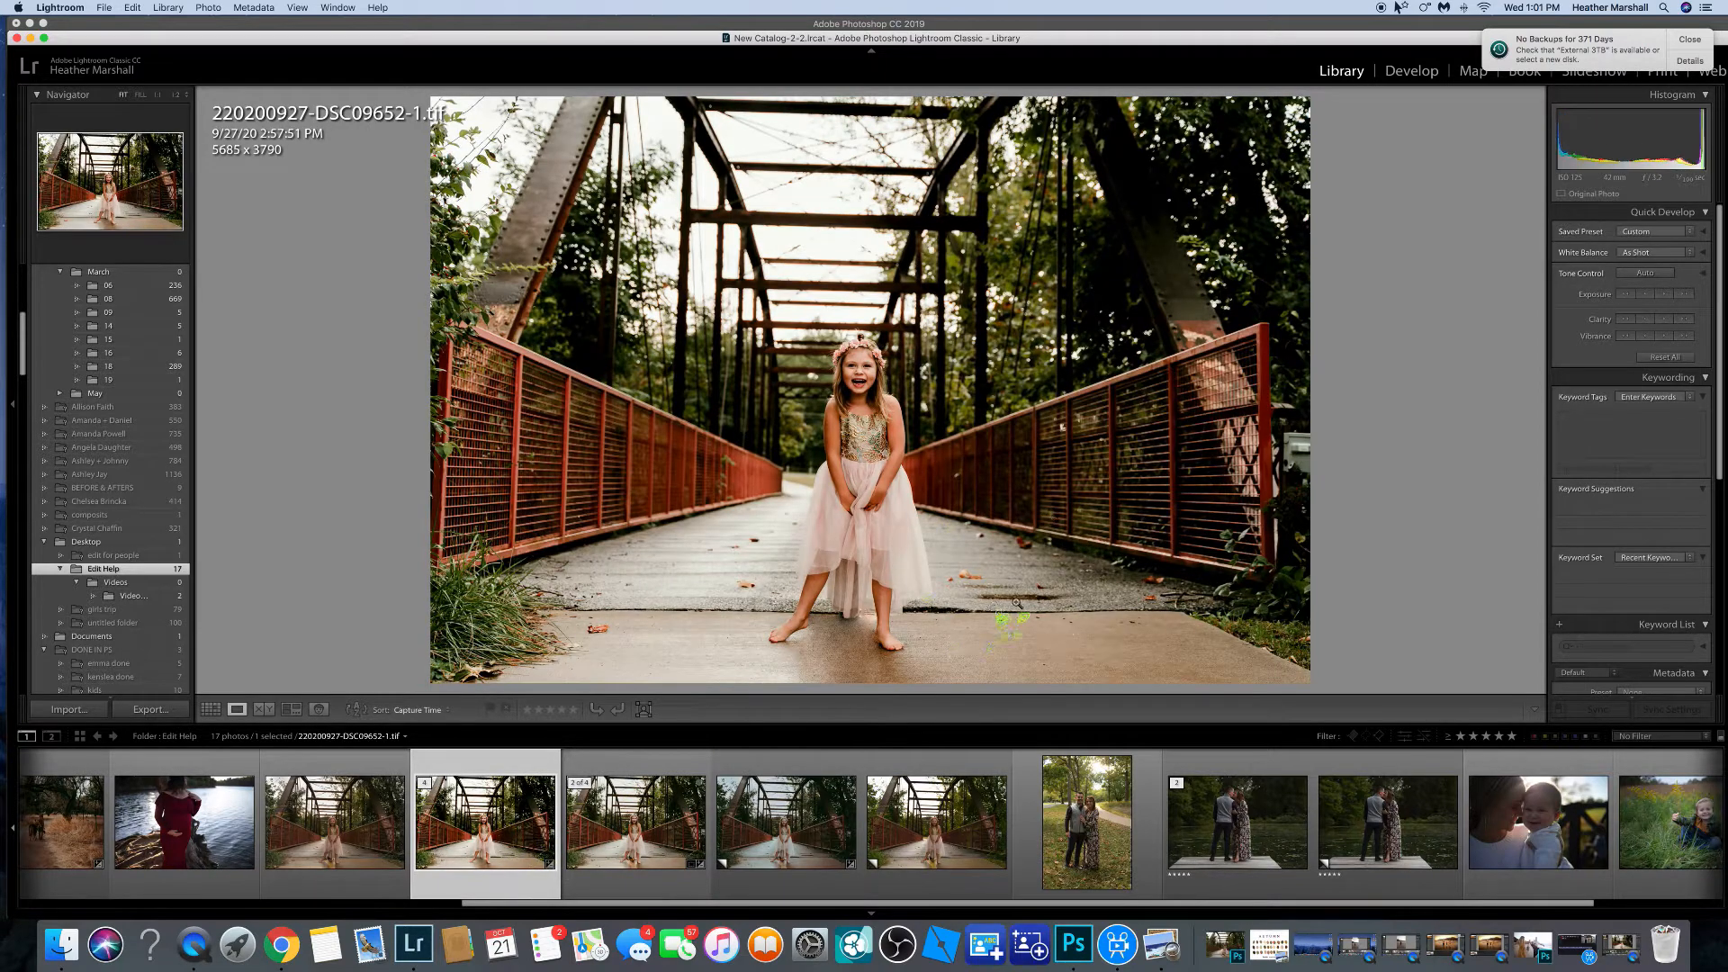
Open the photo in the Develop module and preview SMAL ROSE presets on it.
{"action": "left_click", "coordinate": [1412, 70]}
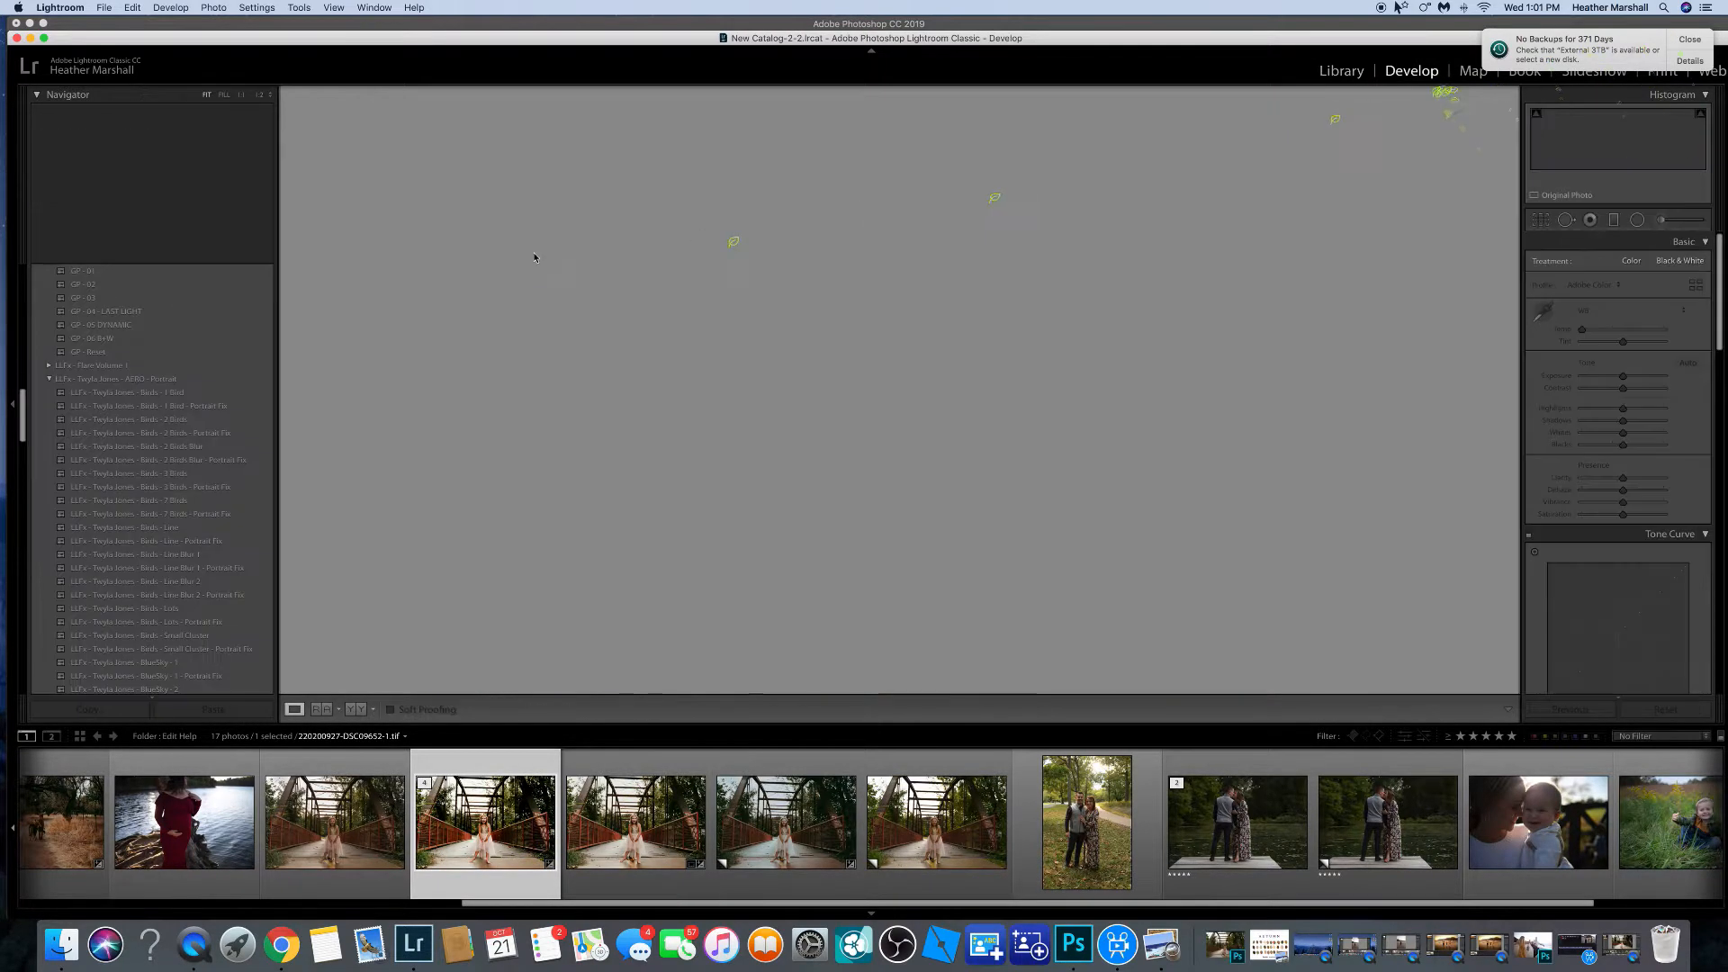
{"action": "left_click_drag", "start_coordinate": [22, 419], "coordinate": [48, 569]}
{"action": "scroll", "coordinate": [54, 569], "scroll_direction": "up", "scroll_amount": 5}
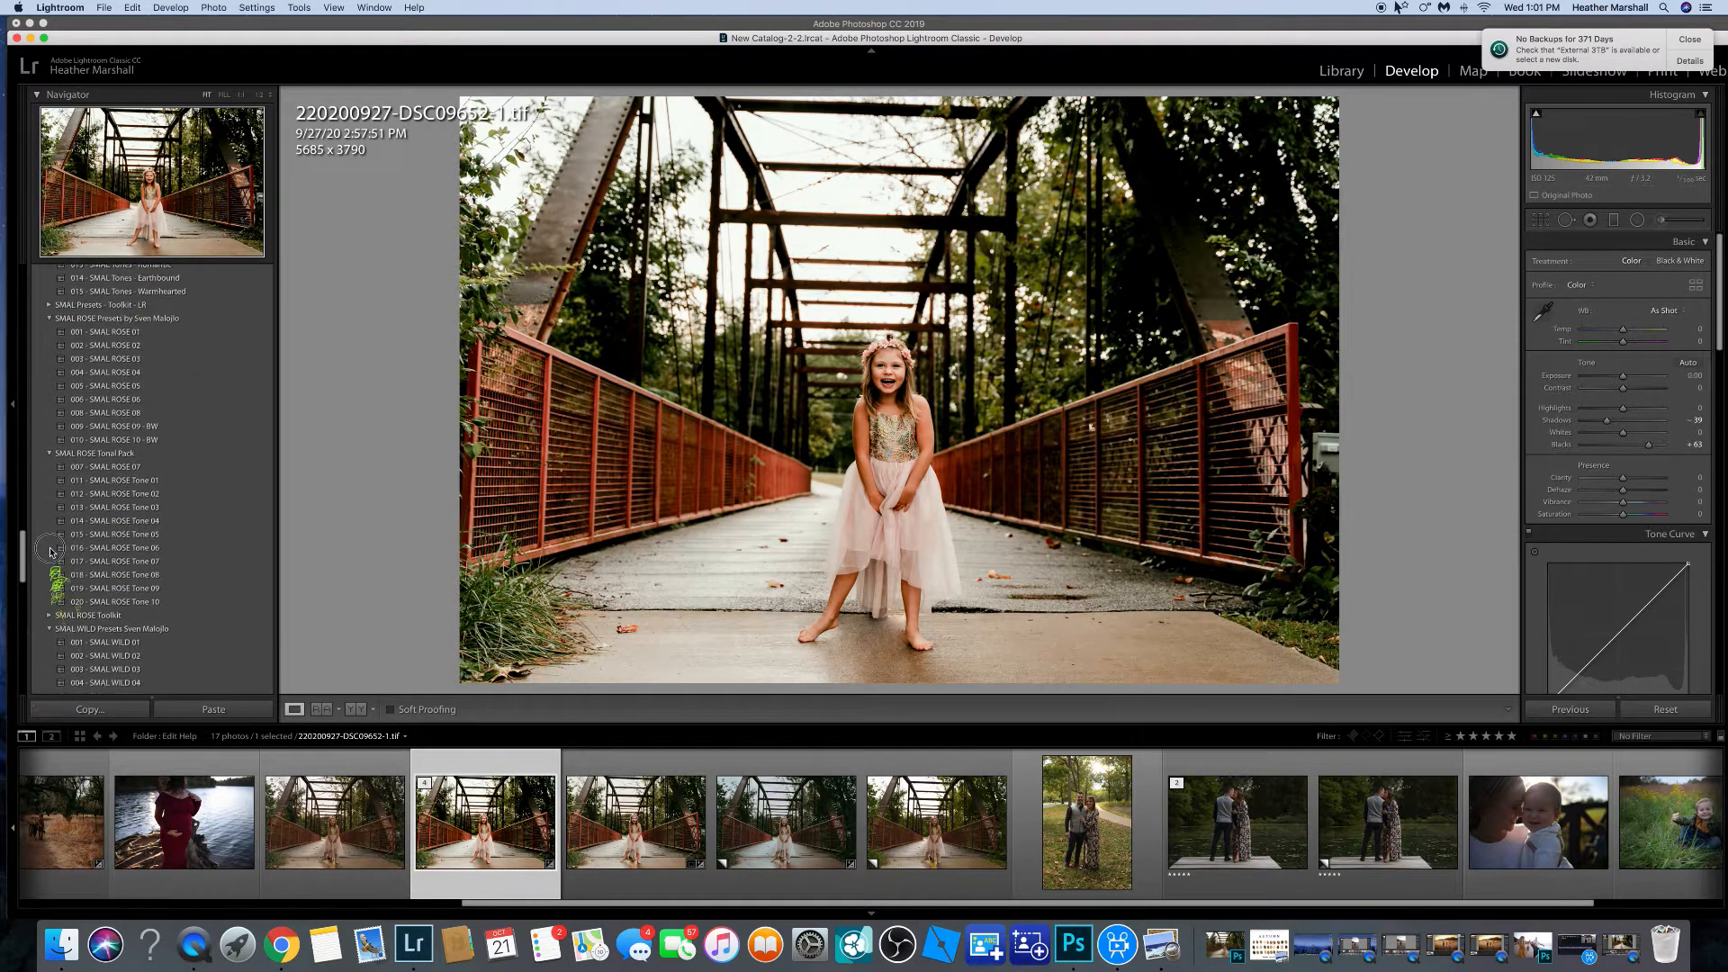
{"action": "left_click", "coordinate": [155, 496]}
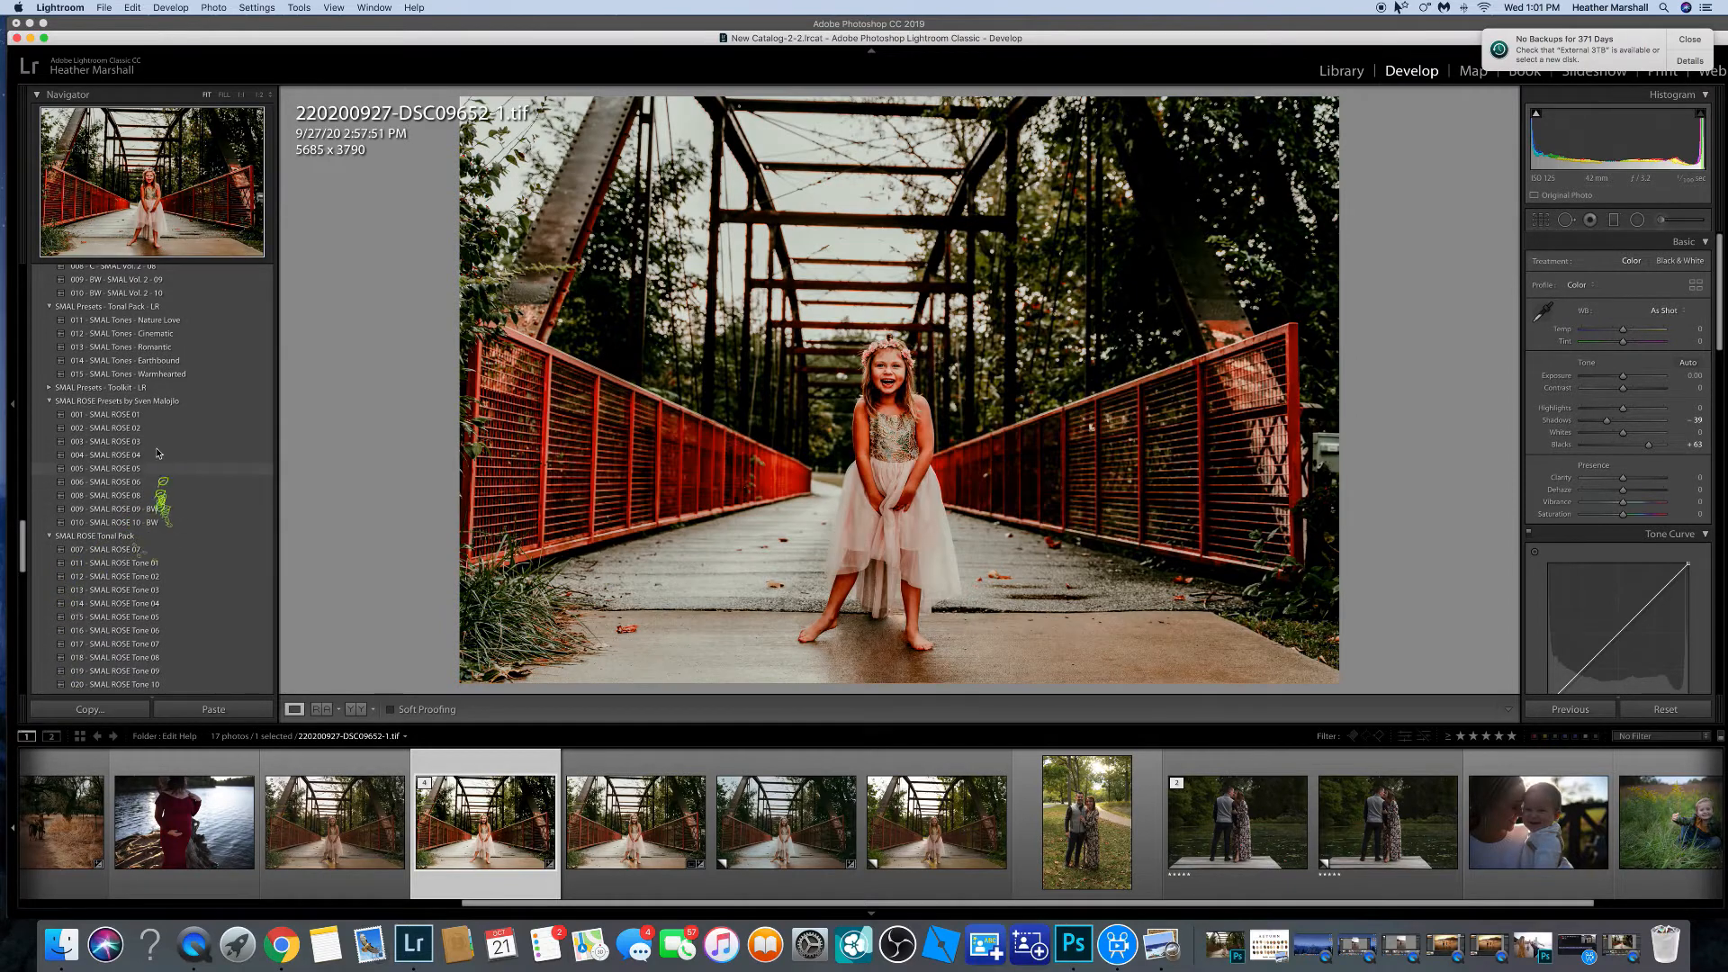
{"action": "left_click", "coordinate": [155, 469]}
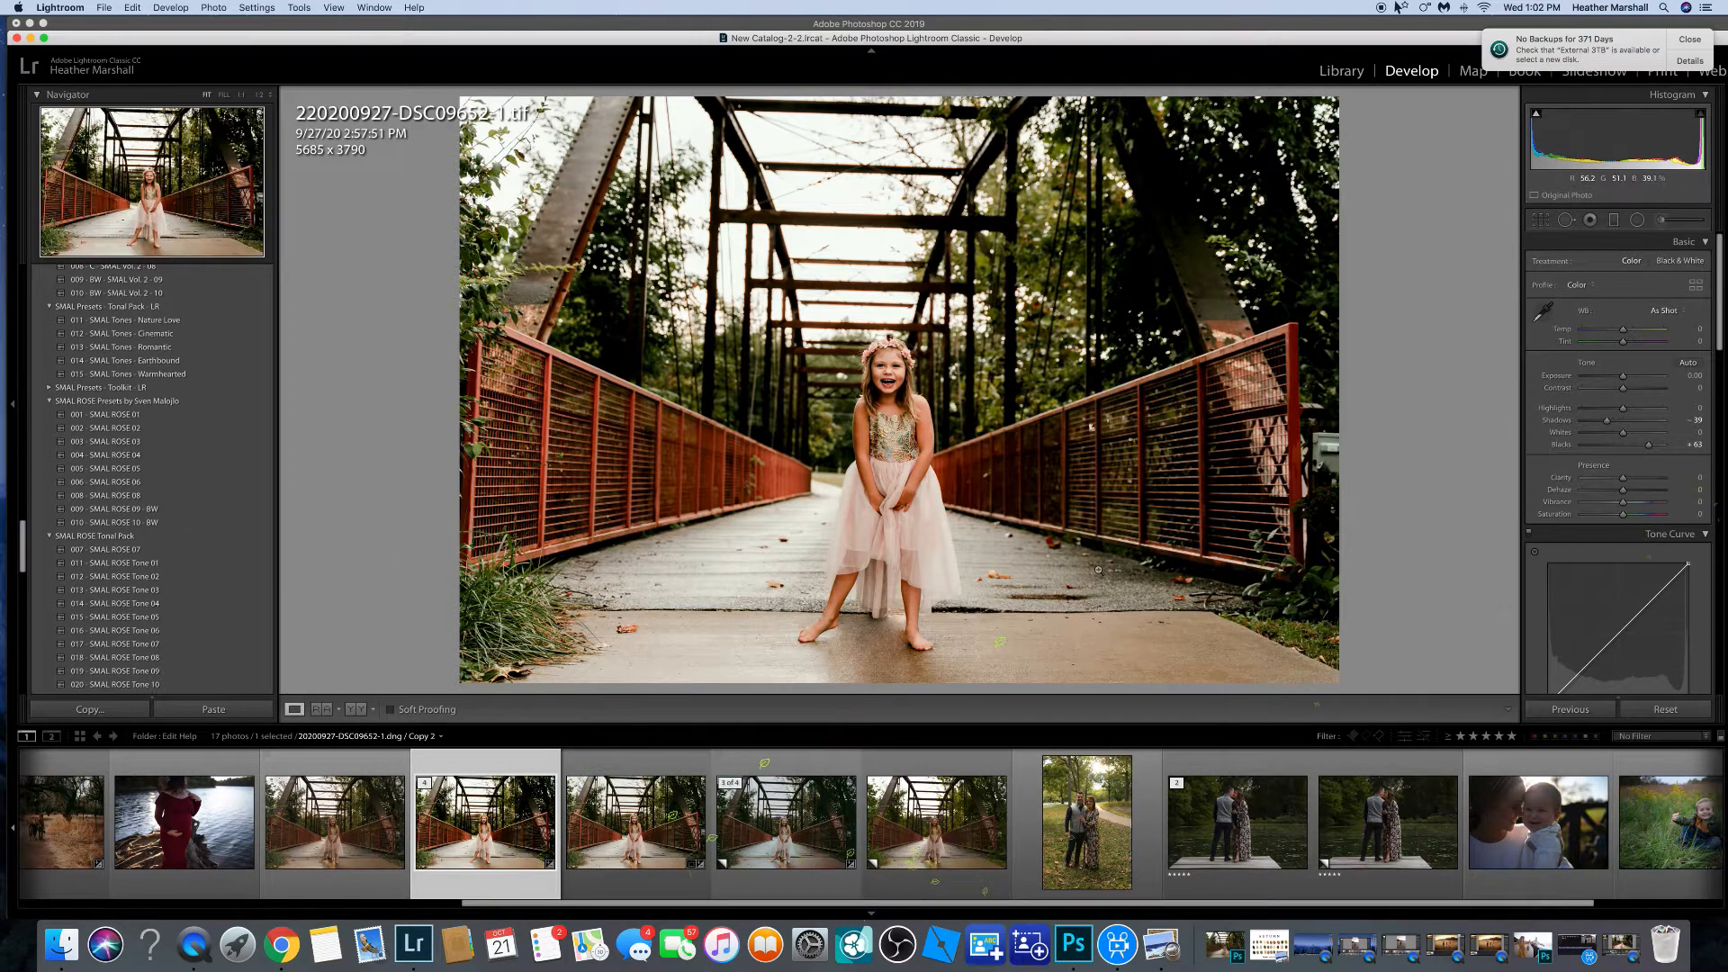
Switch to Photoshop and duplicate the background layer of the bridge photo.
{"action": "left_click", "coordinate": [1074, 945]}
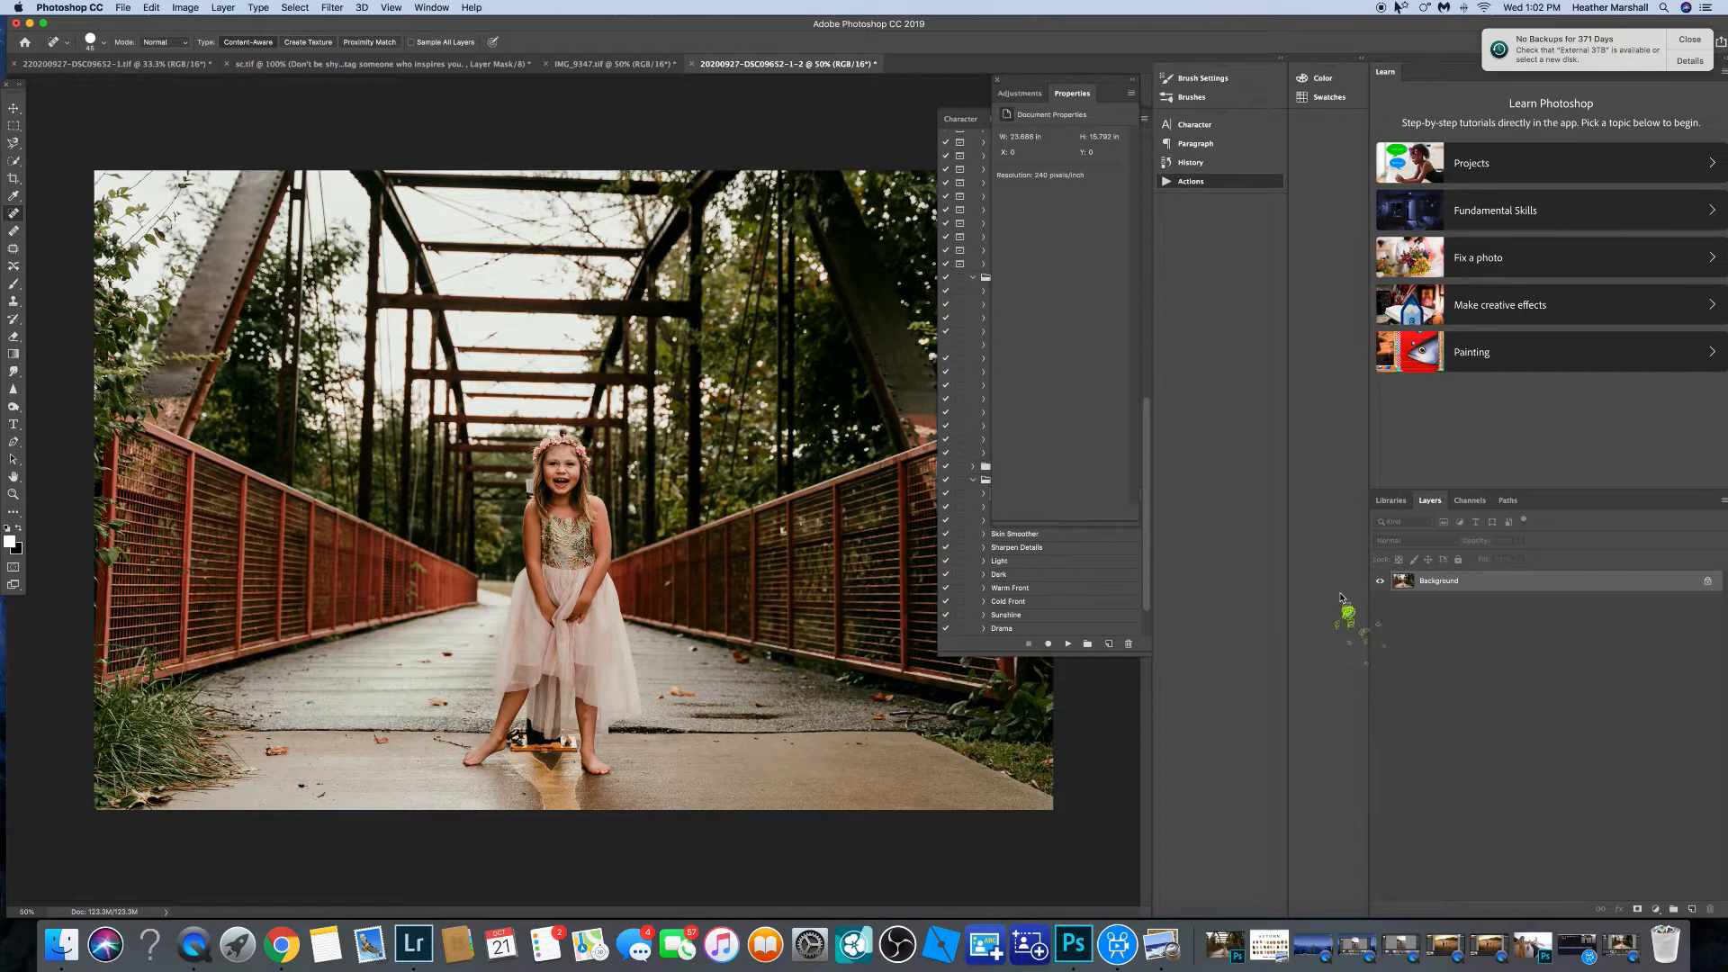
{"action": "key", "text": "super+j"}
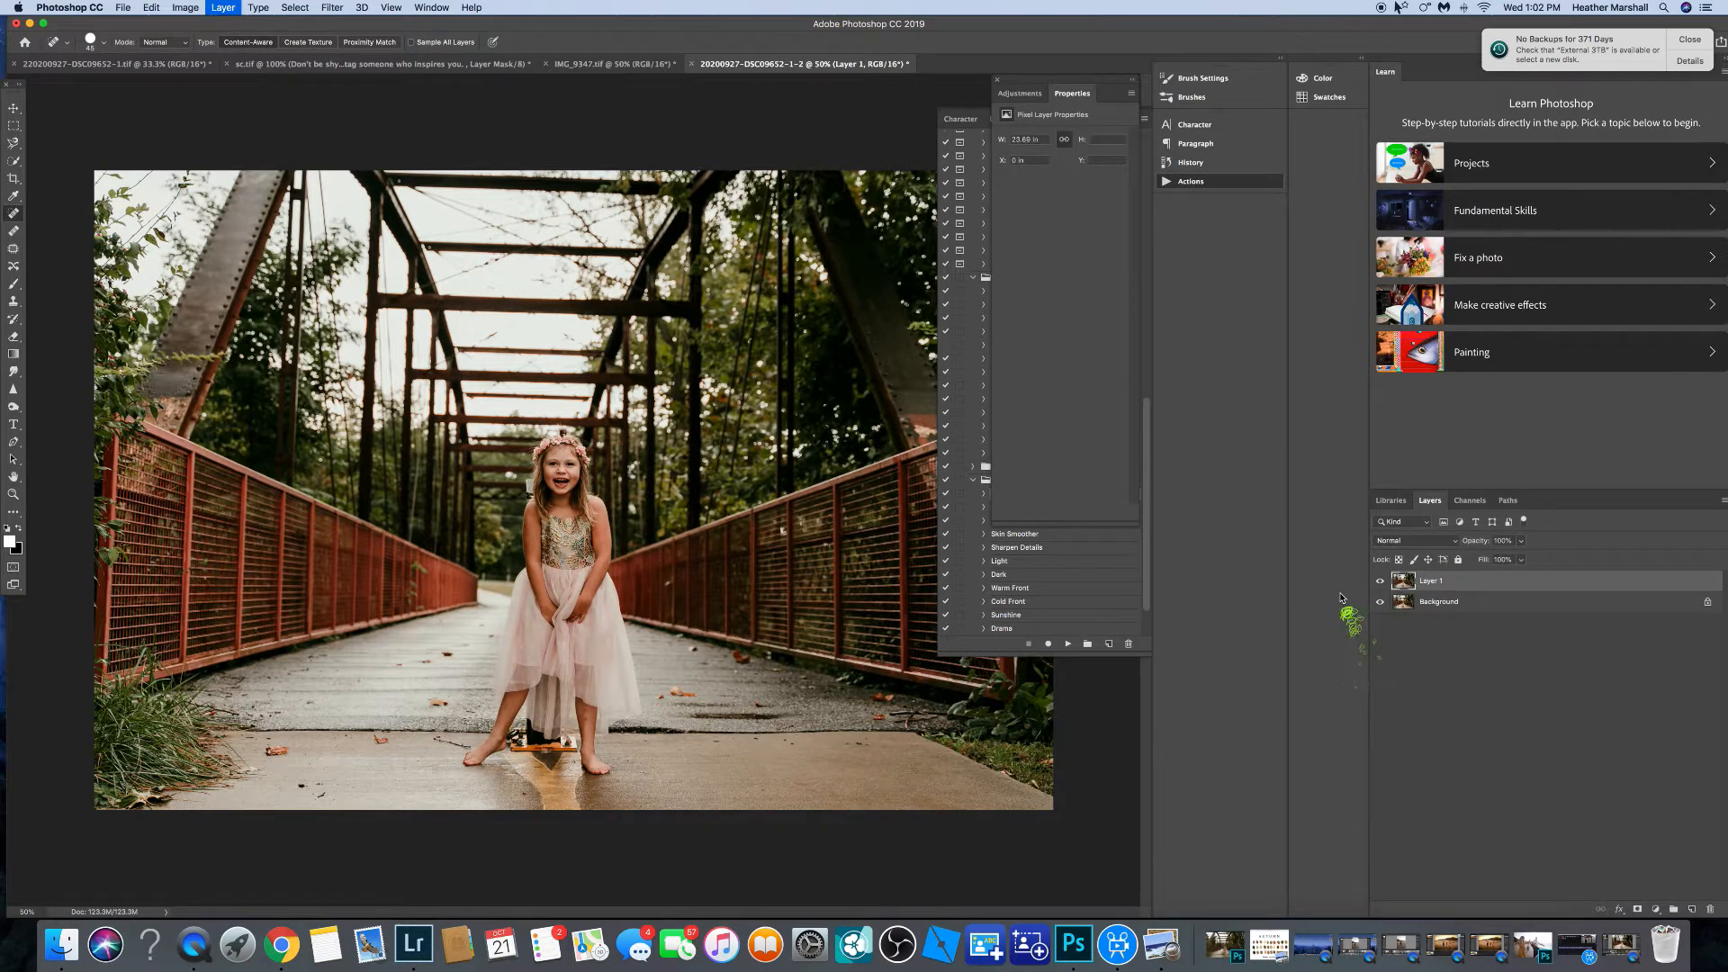
{"action": "right_click", "coordinate": [1477, 587]}
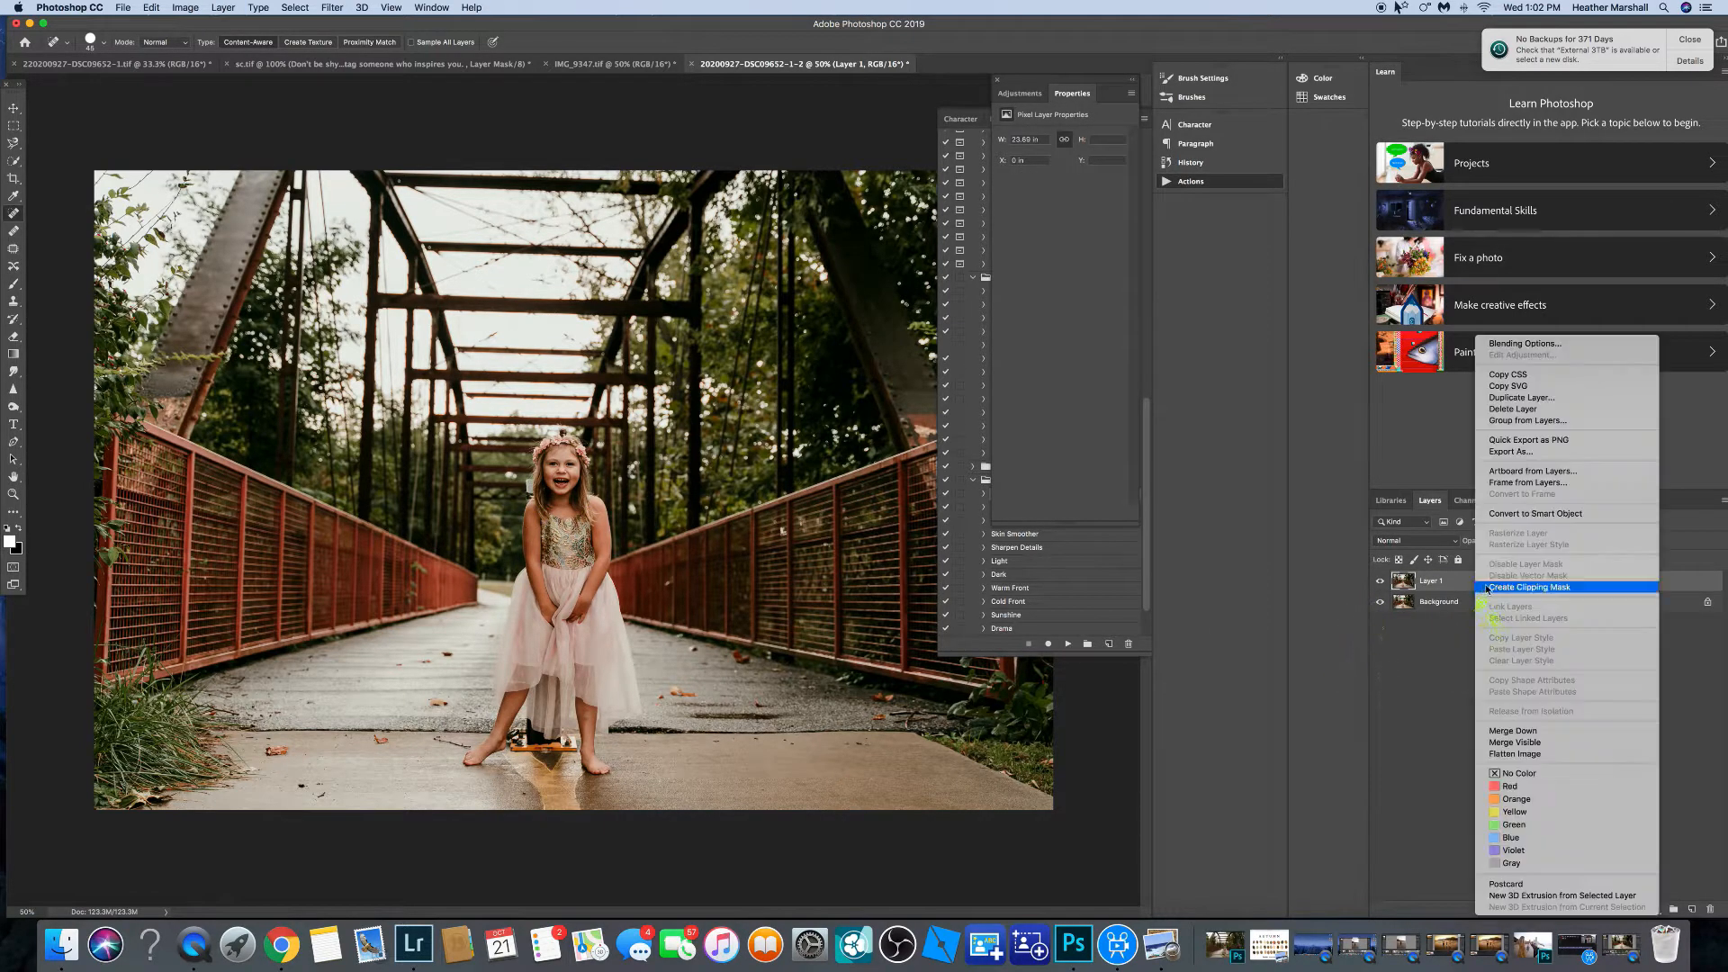
{"action": "left_click", "coordinate": [1374, 706]}
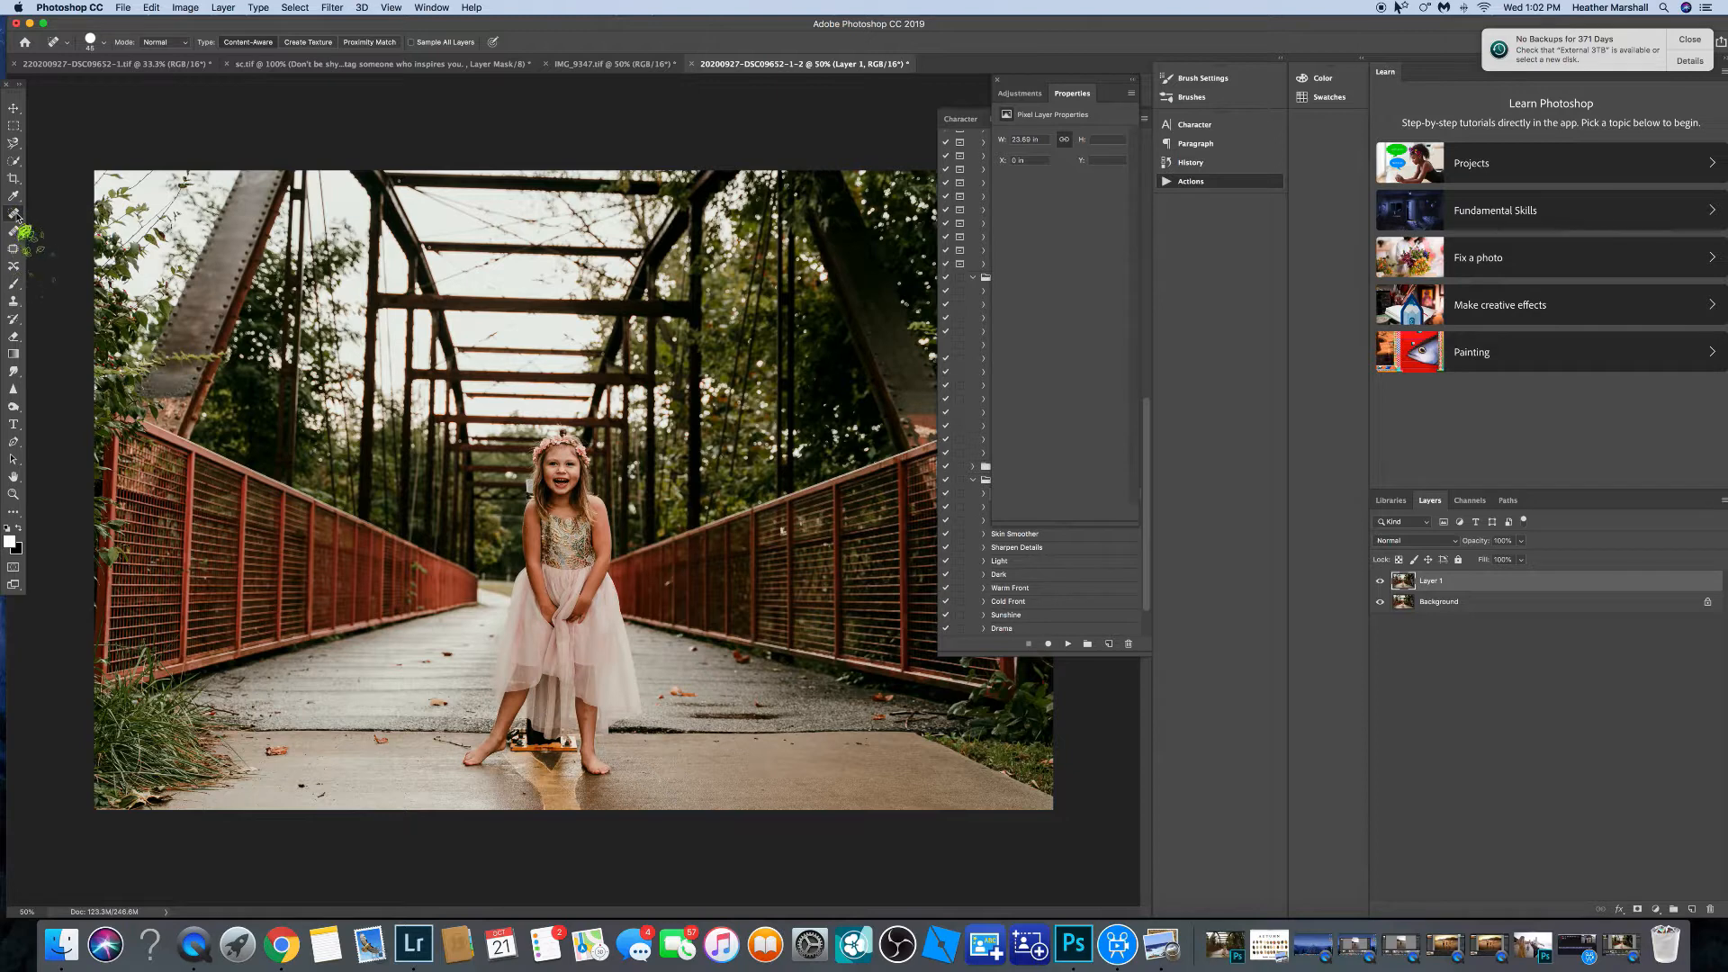
Clone the girl's head onto the bridge to her right with an enlarged Clone Stamp brush.
{"action": "left_click", "coordinate": [14, 249]}
{"action": "left_click", "coordinate": [13, 300]}
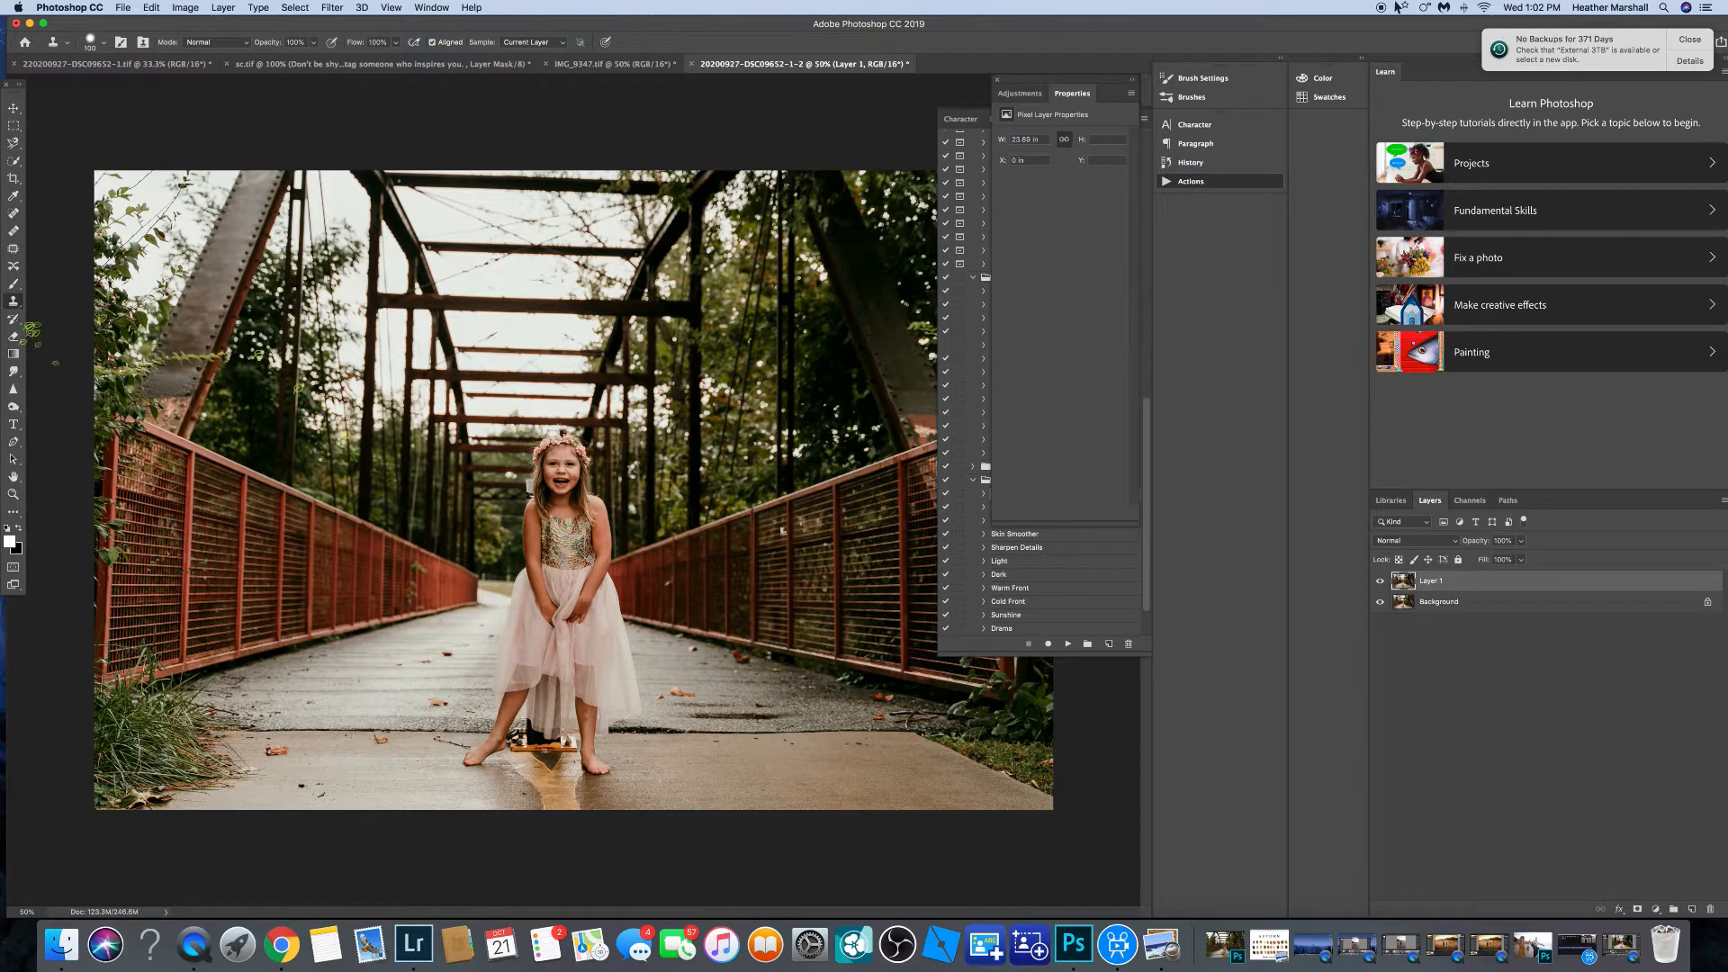
{"action": "key", "text": "bracketright"}
{"action": "key", "text": "bracketright"}
{"action": "key", "text": "bracketright"}
{"action": "key", "text": "bracketright"}
{"action": "key", "text": "bracketright"}
{"action": "key", "text": "bracketright"}
{"action": "key", "text": "bracketright"}
{"action": "key", "text": "bracketright"}
{"action": "left_click", "coordinate": [561, 468], "text": "alt"}
{"action": "left_click", "coordinate": [650, 473]}
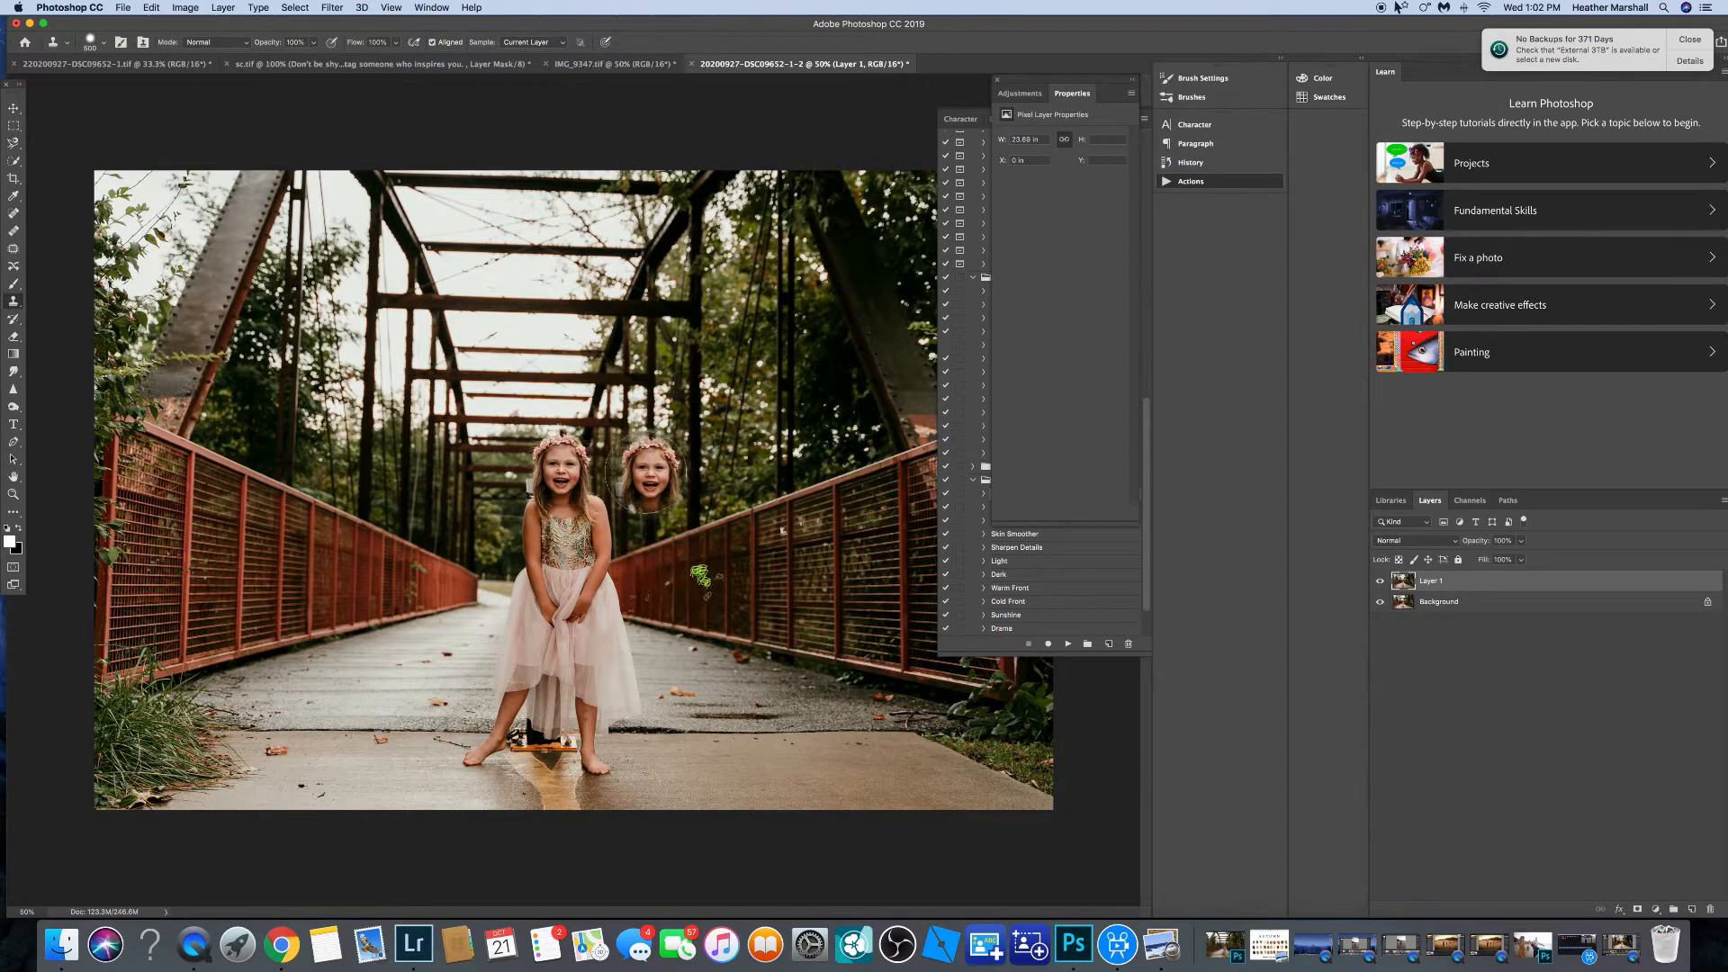
Clone a second full copy of the girl onto the bridge to her left.
{"action": "left_click", "coordinate": [560, 468], "text": "alt"}
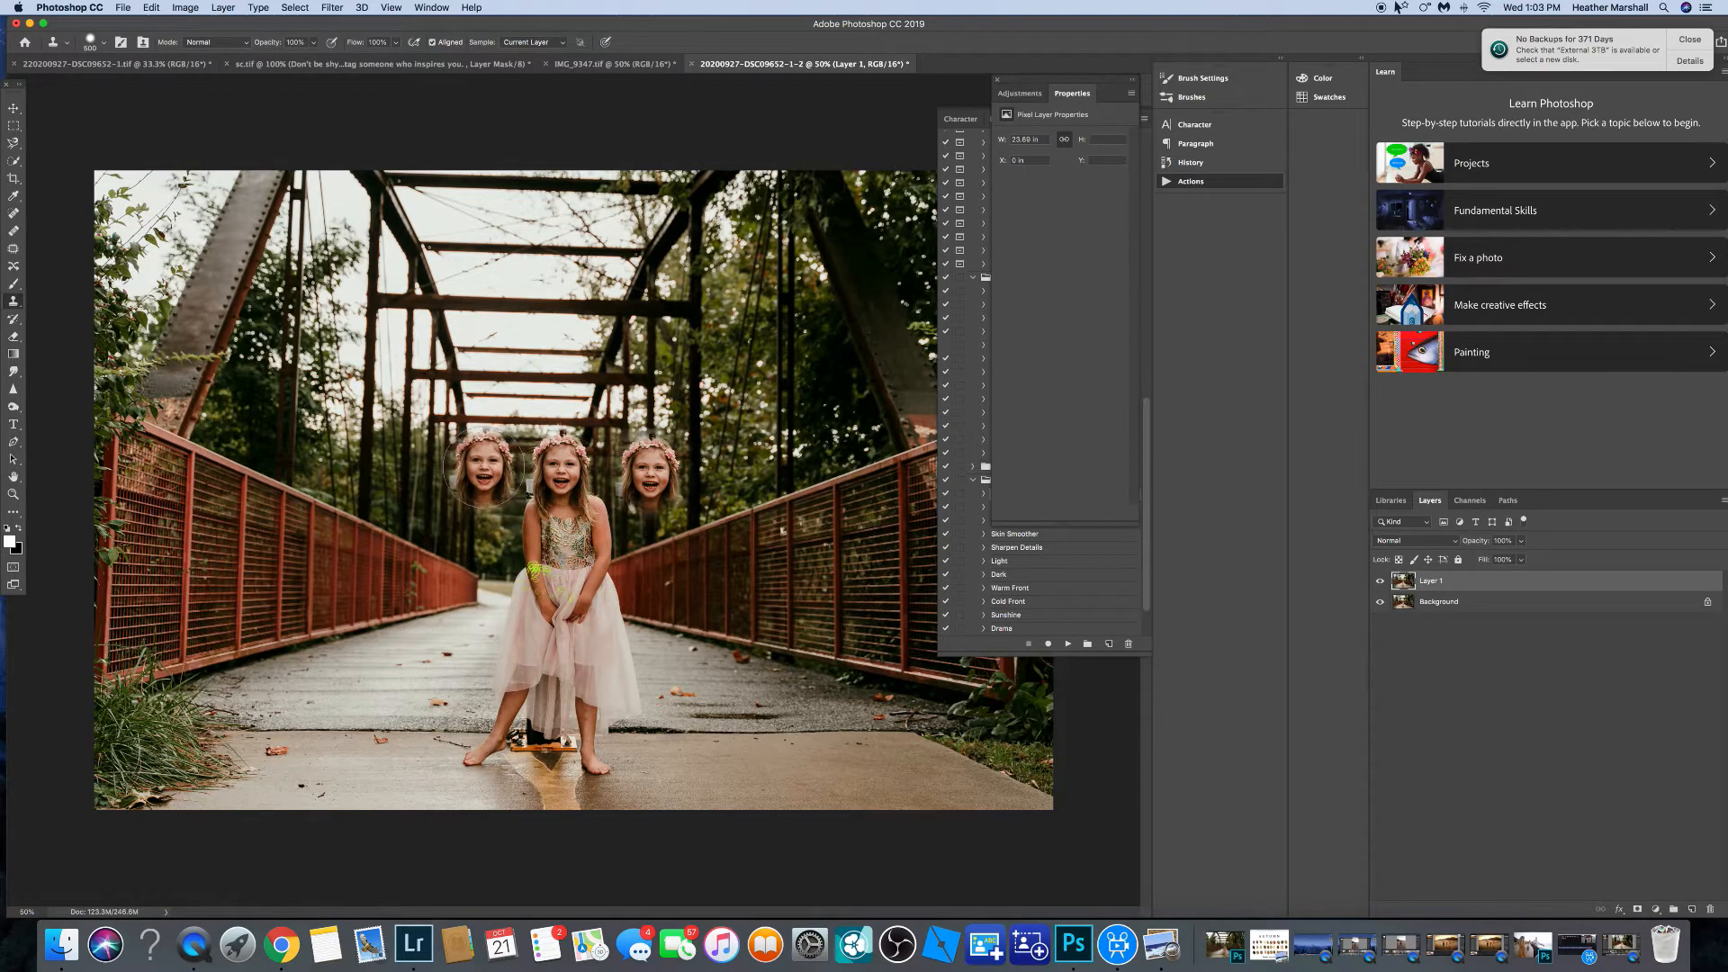
{"action": "left_click", "coordinate": [484, 468]}
{"action": "left_click_drag", "start_coordinate": [483, 472], "coordinate": [471, 679]}
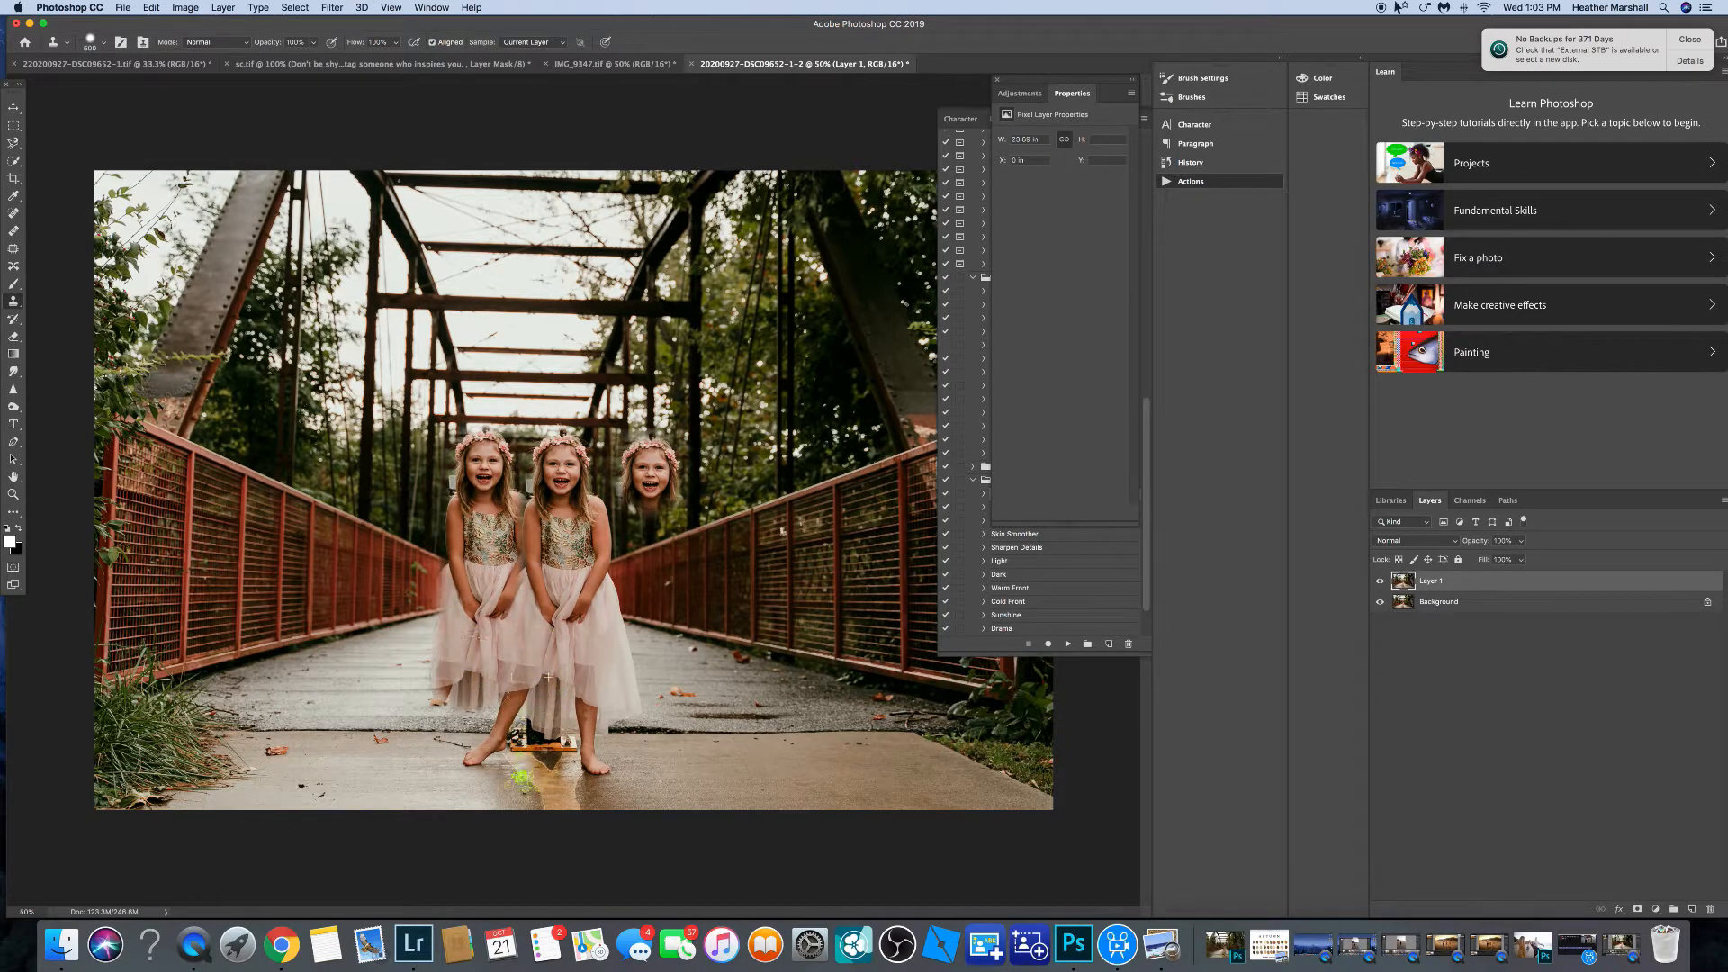
{"action": "left_click_drag", "start_coordinate": [630, 440], "coordinate": [704, 442]}
Undo the last clone stroke and delete the duplicate layer.
{"action": "key", "text": "super+z"}
{"action": "key", "text": "BackSpace"}
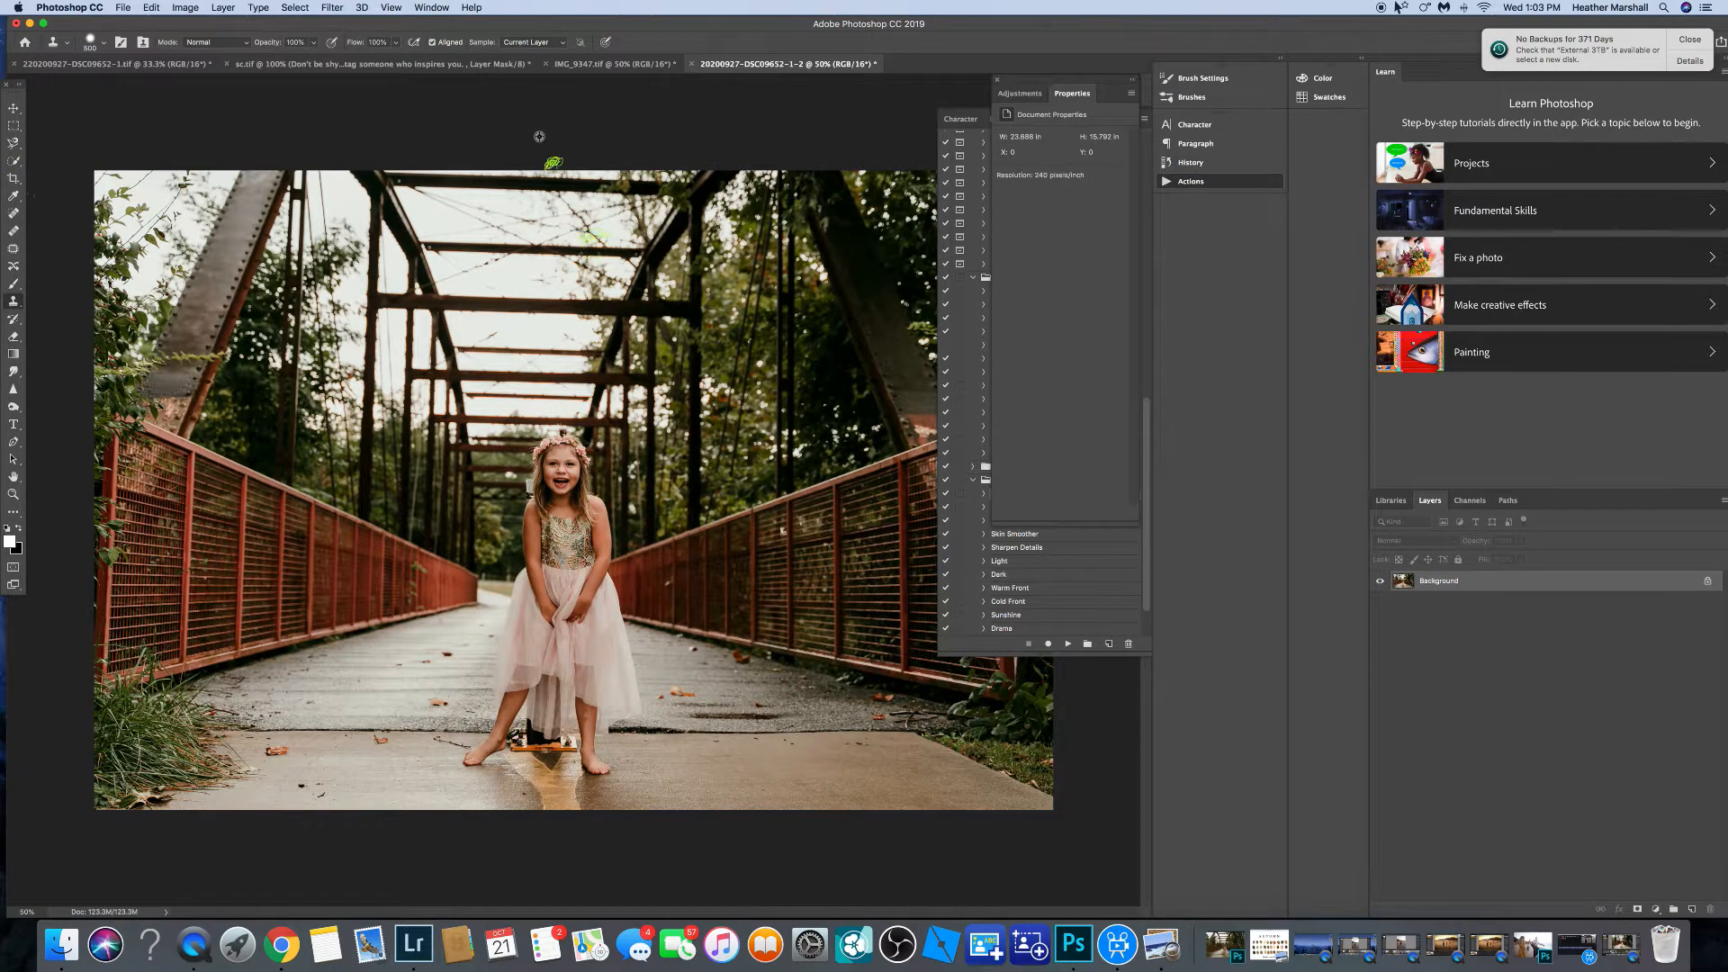
Duplicate the background layer and spot-heal a blemish on the girl's forehead below the flower crown with a small brush.
{"action": "key", "text": "super+j"}
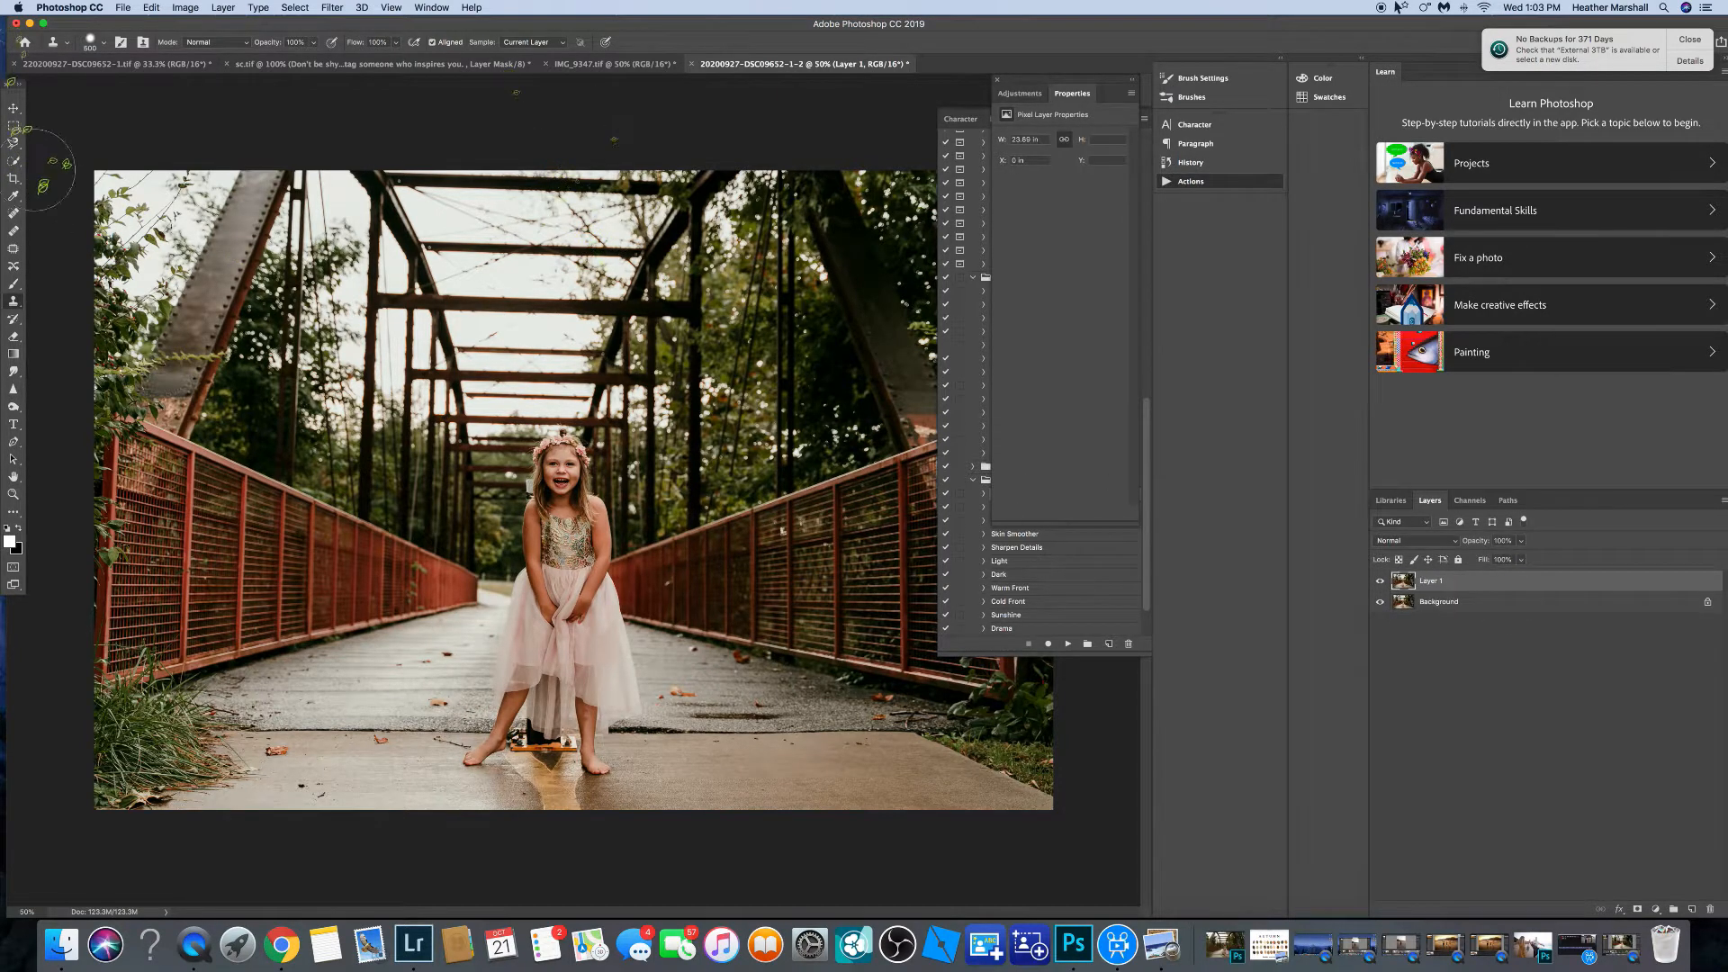
{"action": "left_click", "coordinate": [14, 214]}
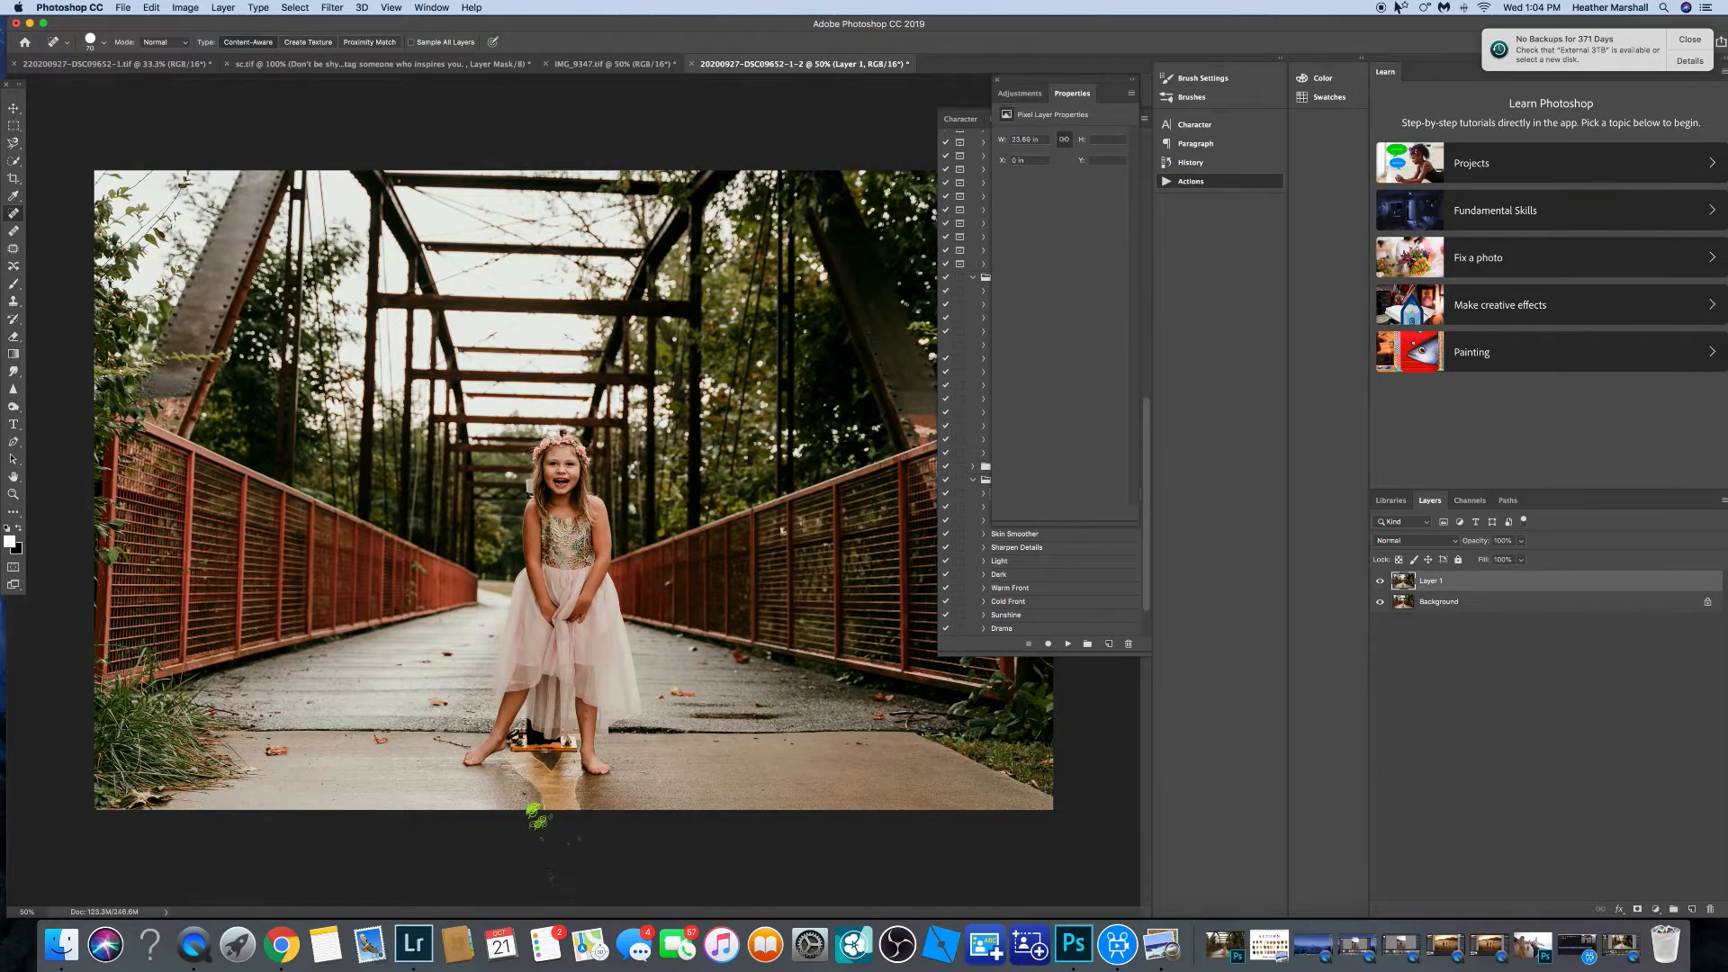
{"action": "key", "text": "super+plus"}
{"action": "key", "text": "super+plus"}
{"action": "key", "text": "super+plus"}
{"action": "key", "text": "super+plus"}
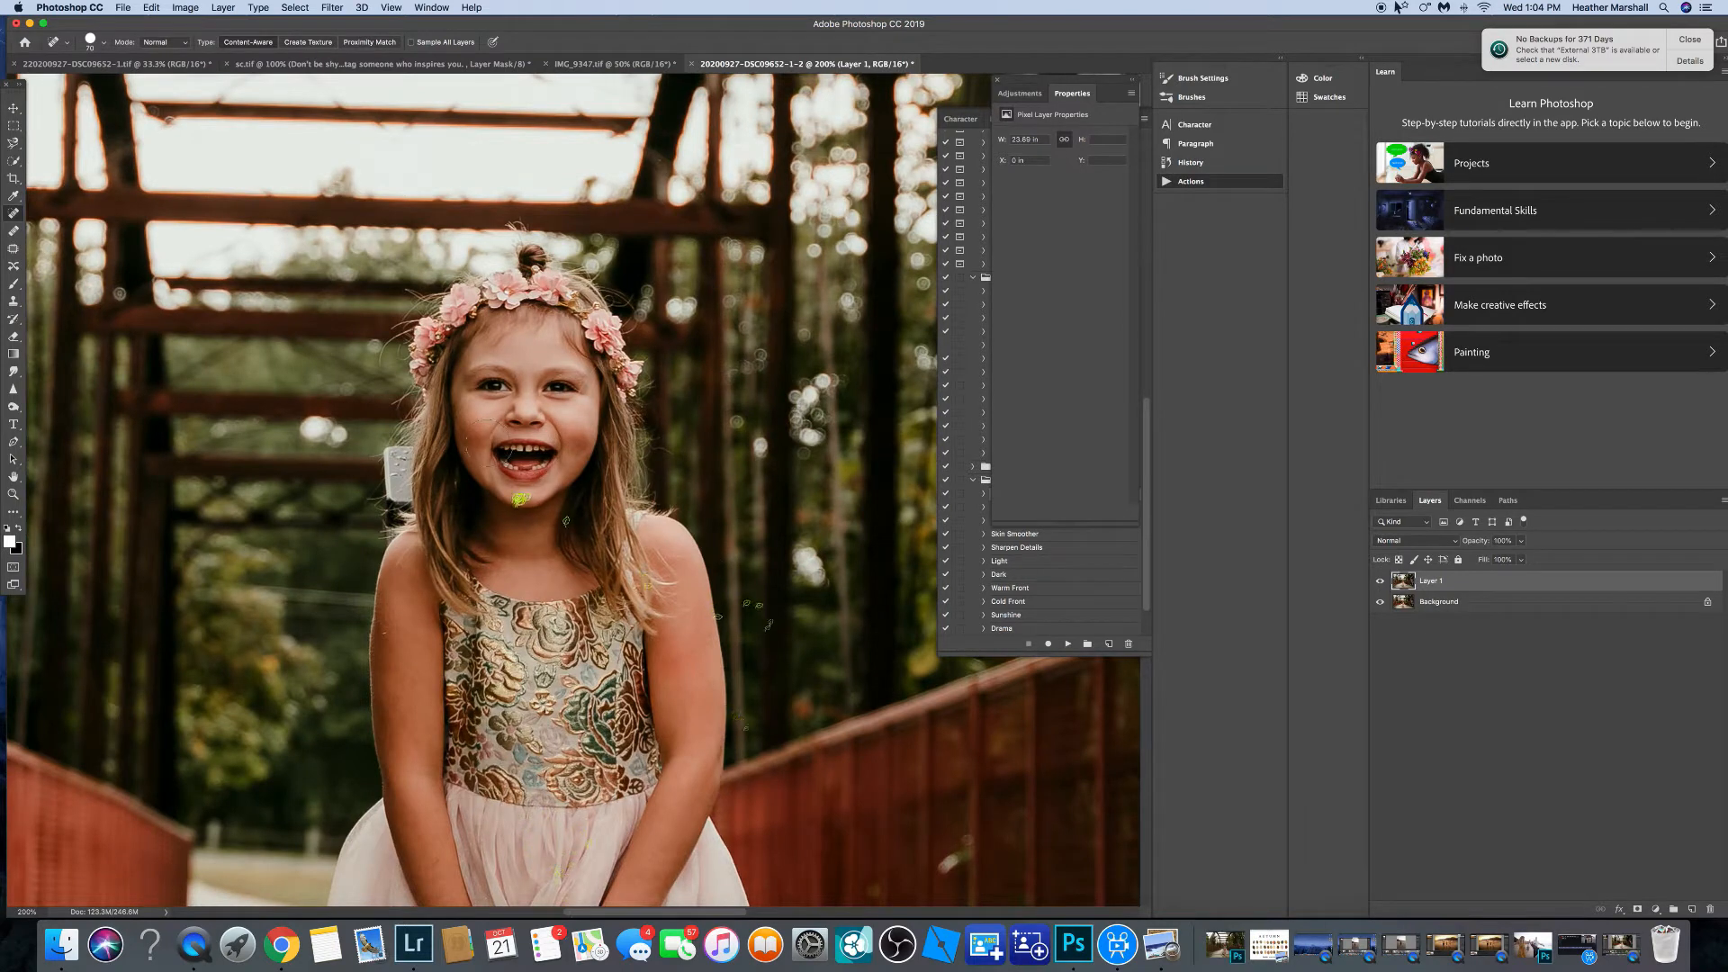
{"action": "key", "text": "bracketleft"}
{"action": "key", "text": "bracketleft"}
{"action": "key", "text": "bracketleft"}
{"action": "key", "text": "bracketleft"}
{"action": "key", "text": "bracketleft"}
{"action": "key", "text": "bracketleft"}
{"action": "key", "text": "bracketleft"}
{"action": "key", "text": "bracketleft"}
{"action": "left_click_drag", "start_coordinate": [591, 374], "coordinate": [581, 403]}
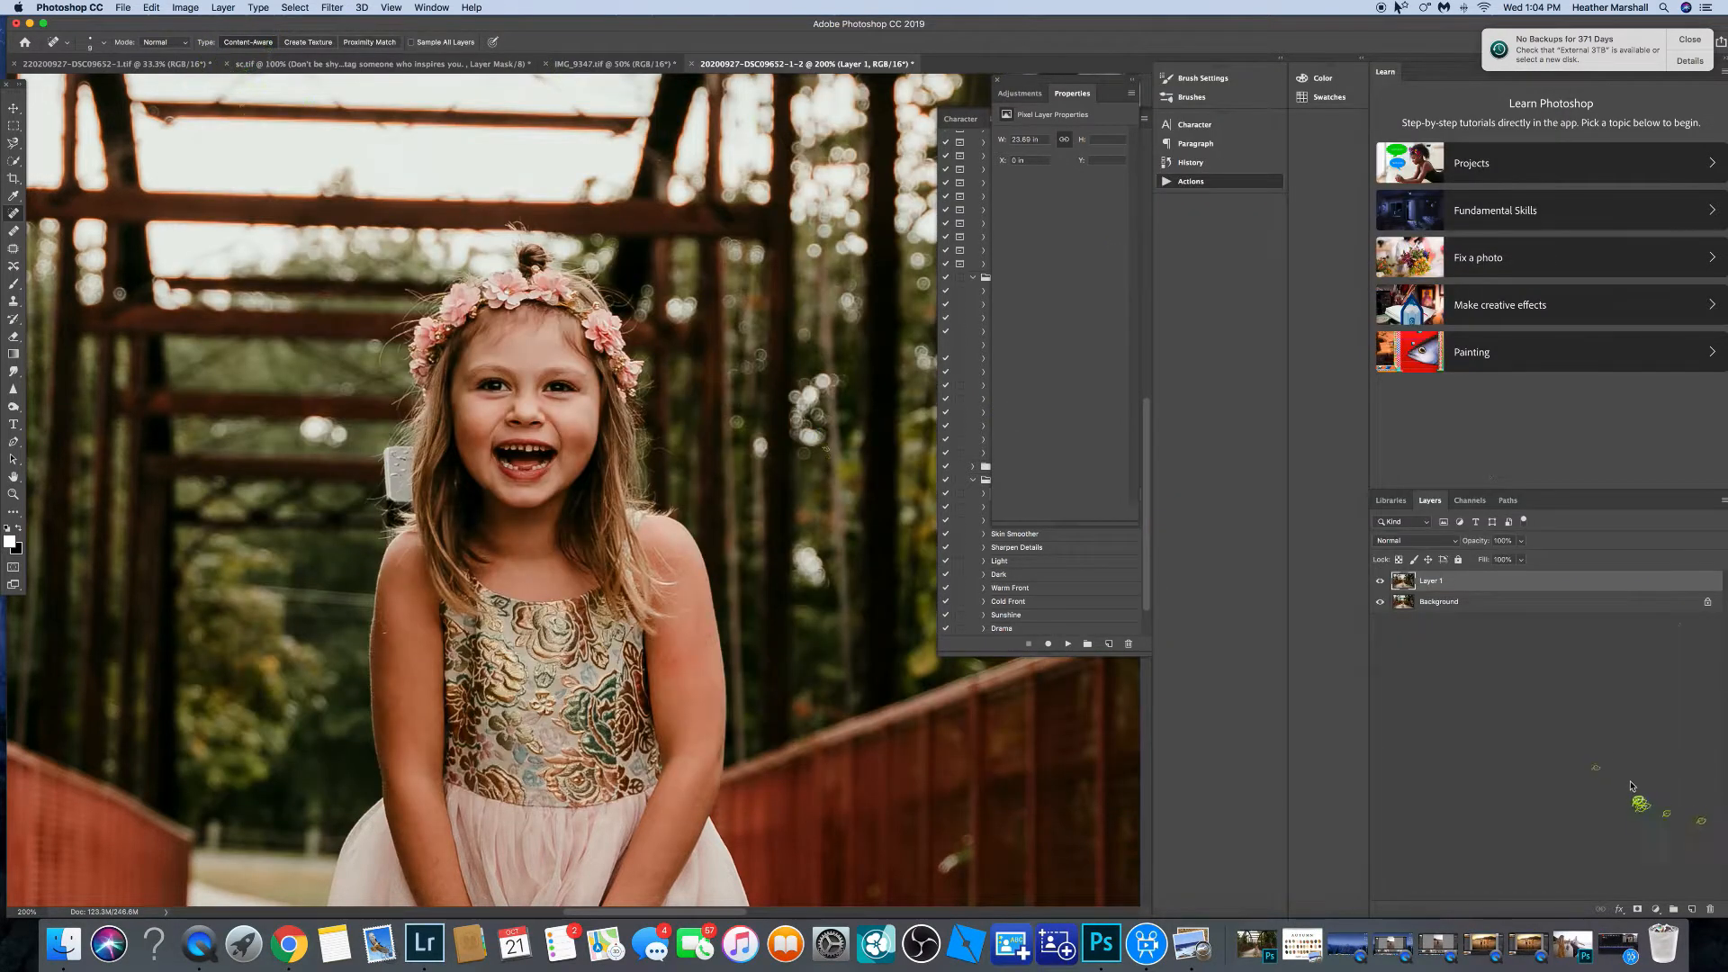
Merge the healed layer down into the background.
{"action": "key", "text": "super+e"}
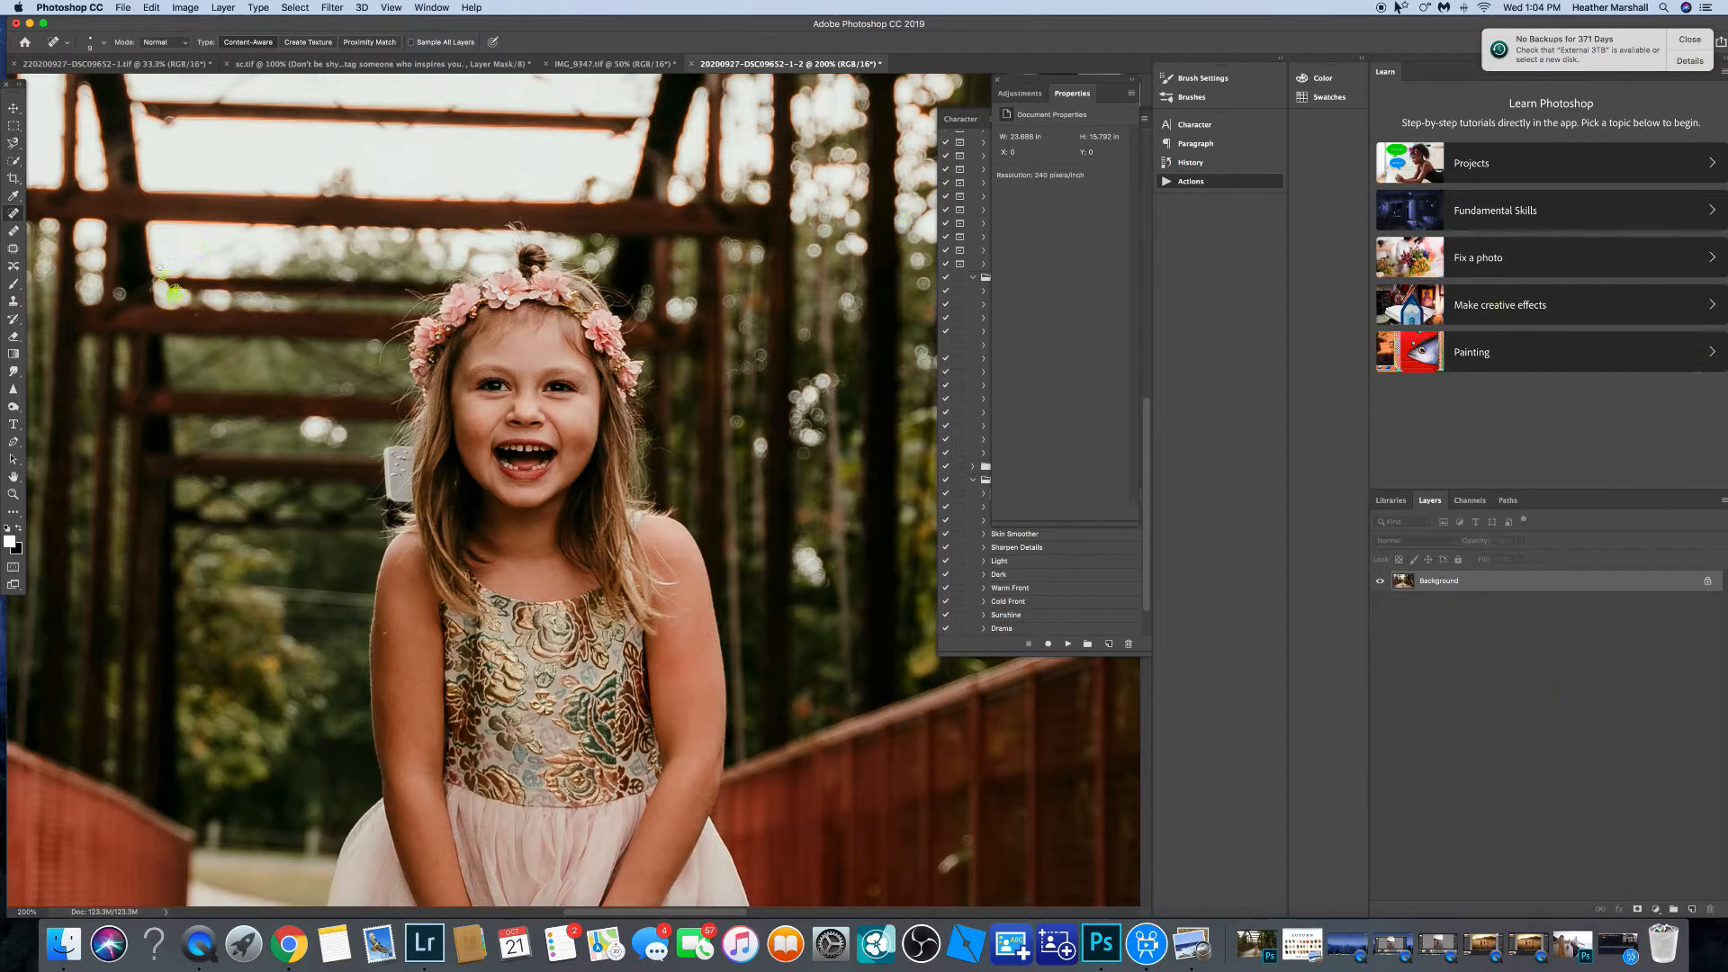
{"action": "key", "text": "super+minus"}
{"action": "key", "text": "super+minus"}
{"action": "key", "text": "super+minus"}
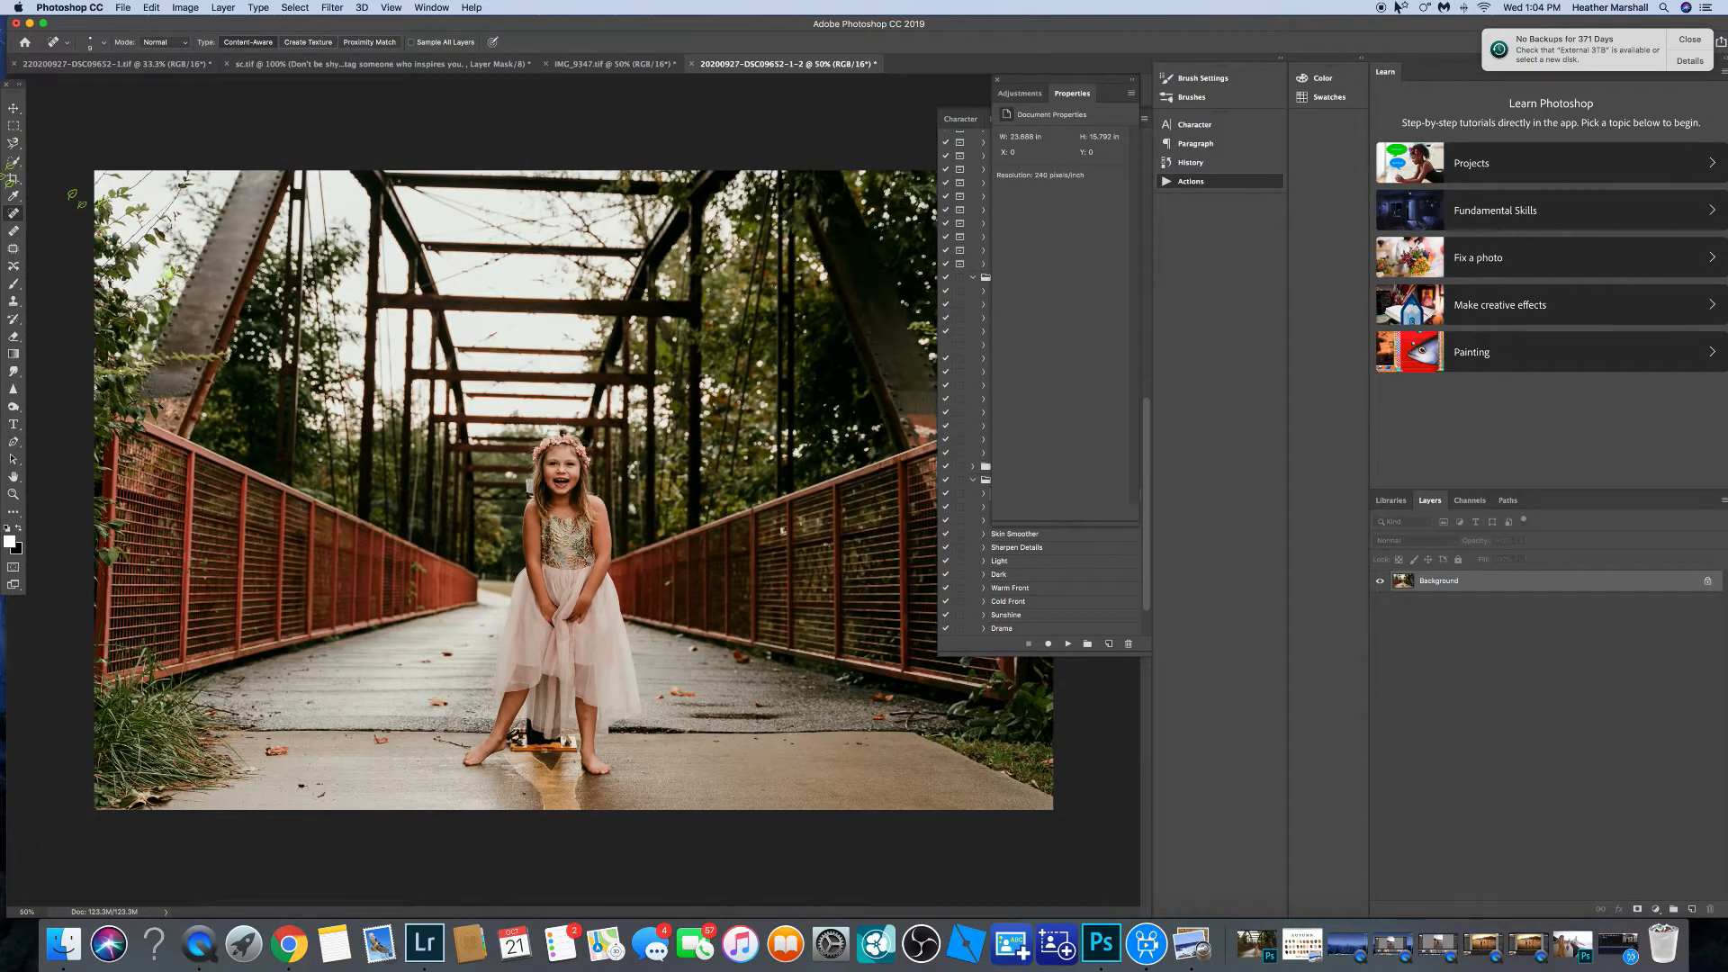
Duplicate the background layer and patch spots on the bridge deck beside the girl with the Patch tool.
{"action": "left_click", "coordinate": [14, 249]}
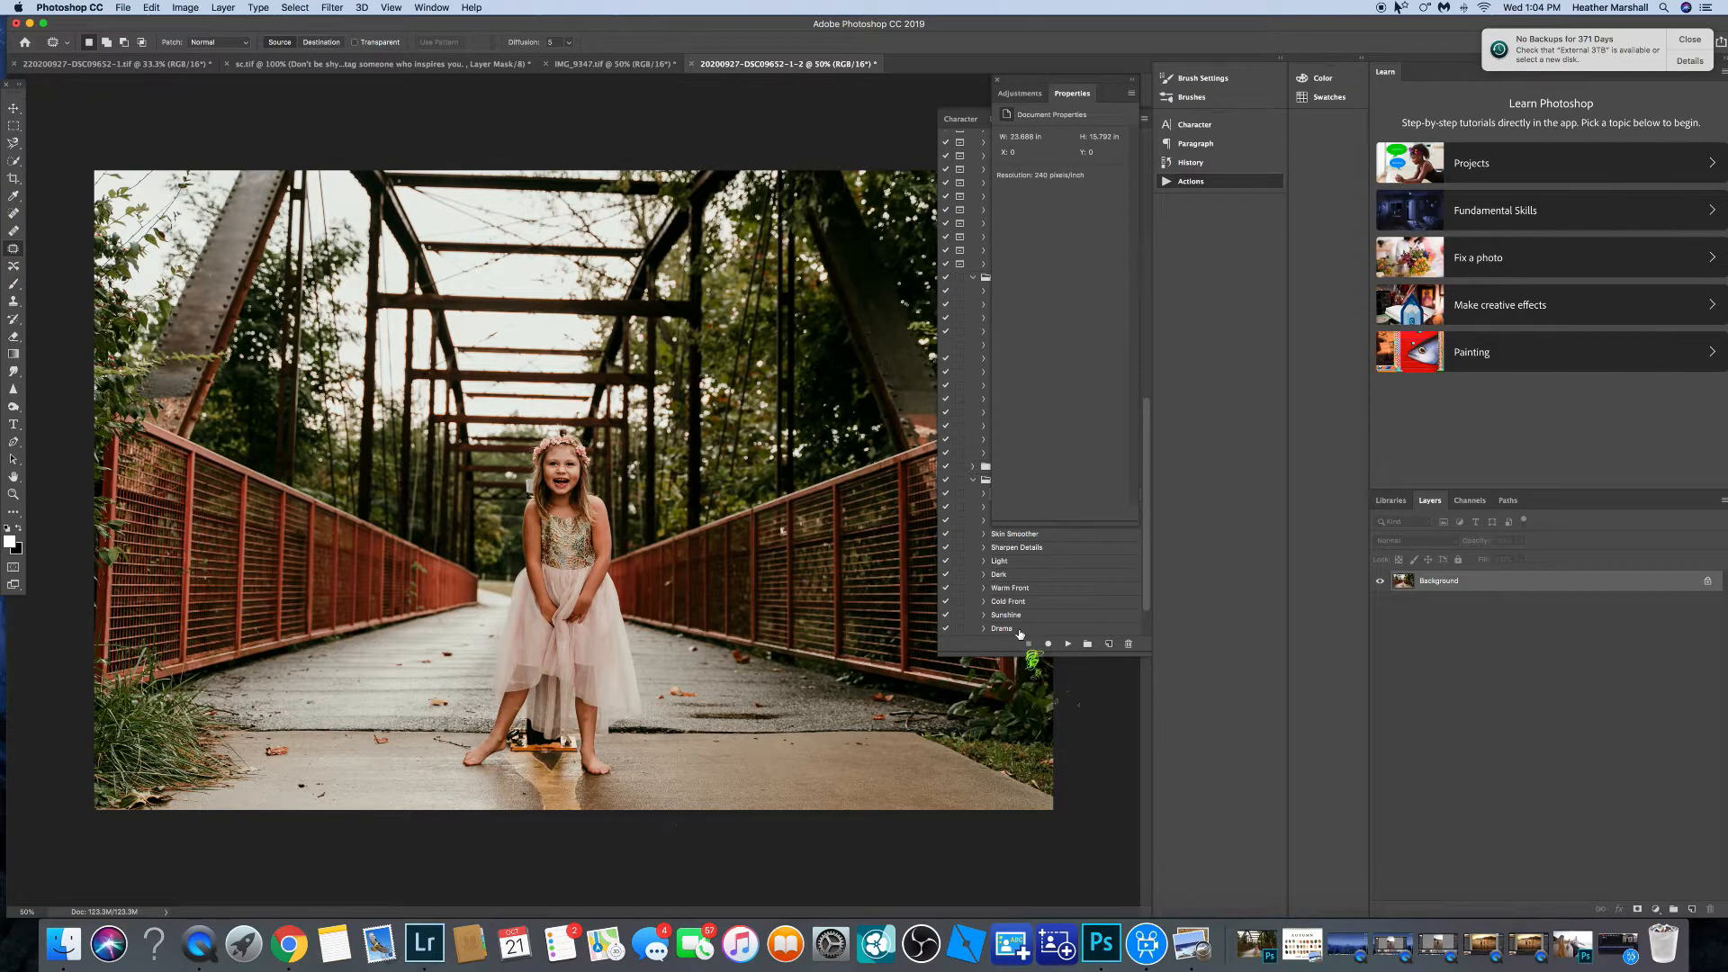
{"action": "key", "text": "super+j"}
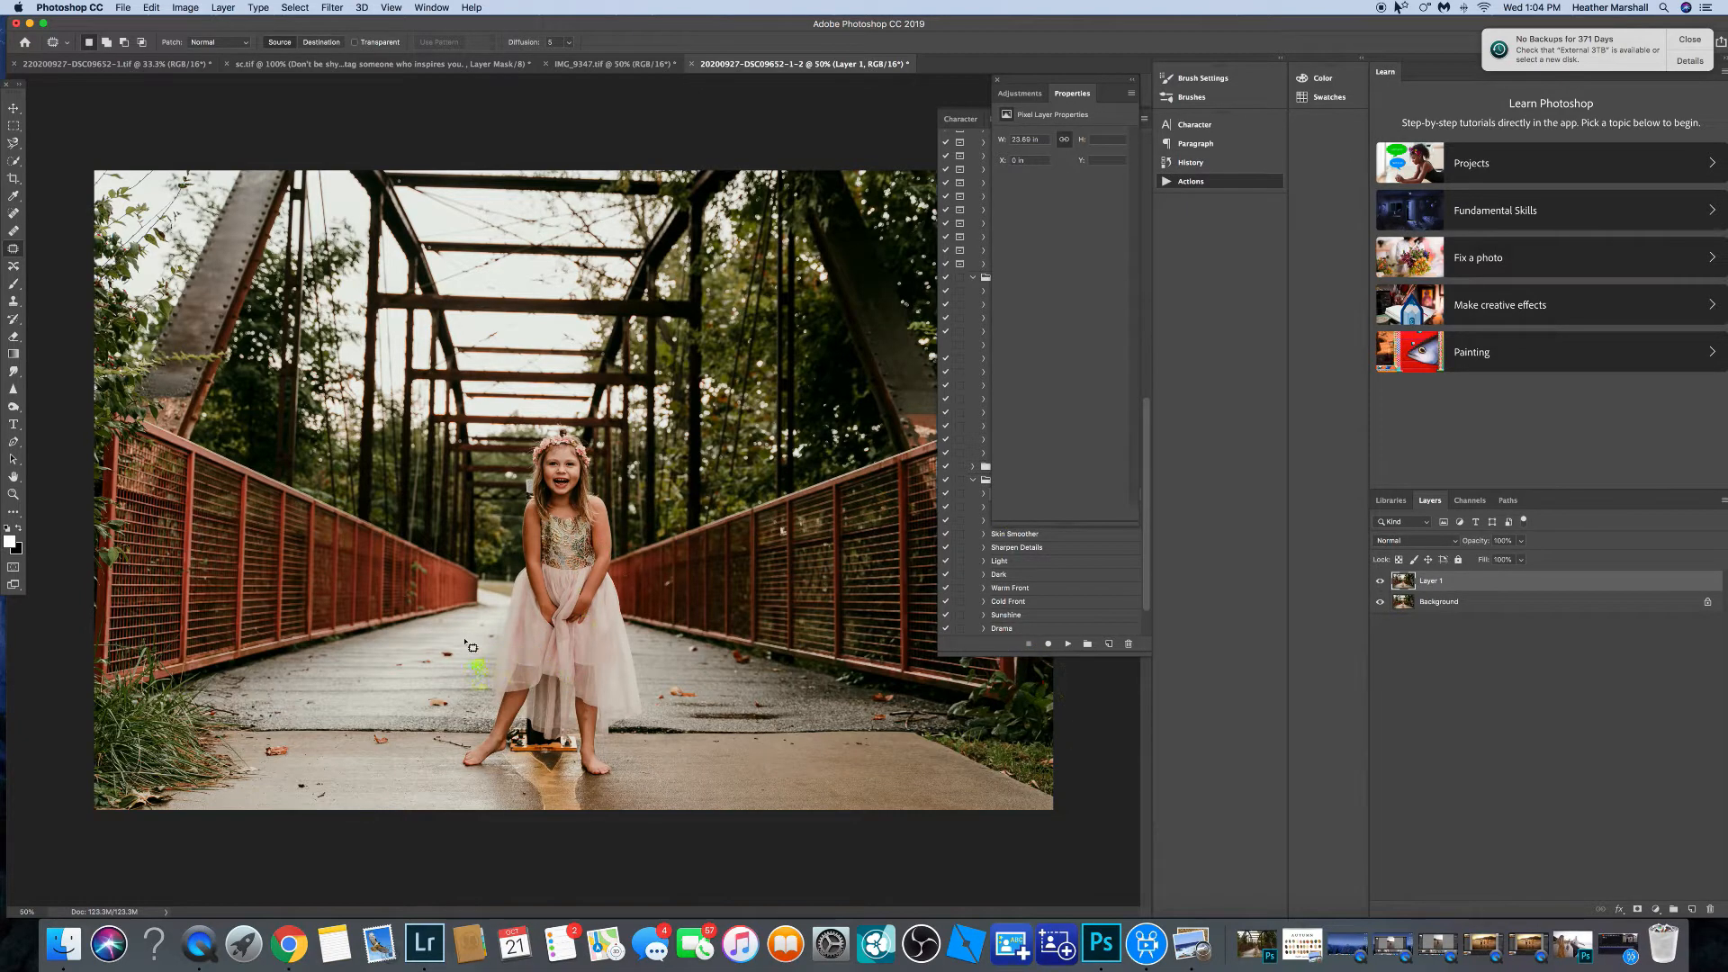
{"action": "mouse_move", "coordinate": [466, 641]}
{"action": "left_mouse_down"}
{"action": "mouse_move", "coordinate": [413, 640]}
{"action": "mouse_move", "coordinate": [401, 675]}
{"action": "mouse_move", "coordinate": [450, 689]}
{"action": "mouse_move", "coordinate": [486, 671]}
{"action": "mouse_move", "coordinate": [455, 635]}
{"action": "left_mouse_up"}
{"action": "left_click_drag", "start_coordinate": [446, 638], "coordinate": [465, 659]}
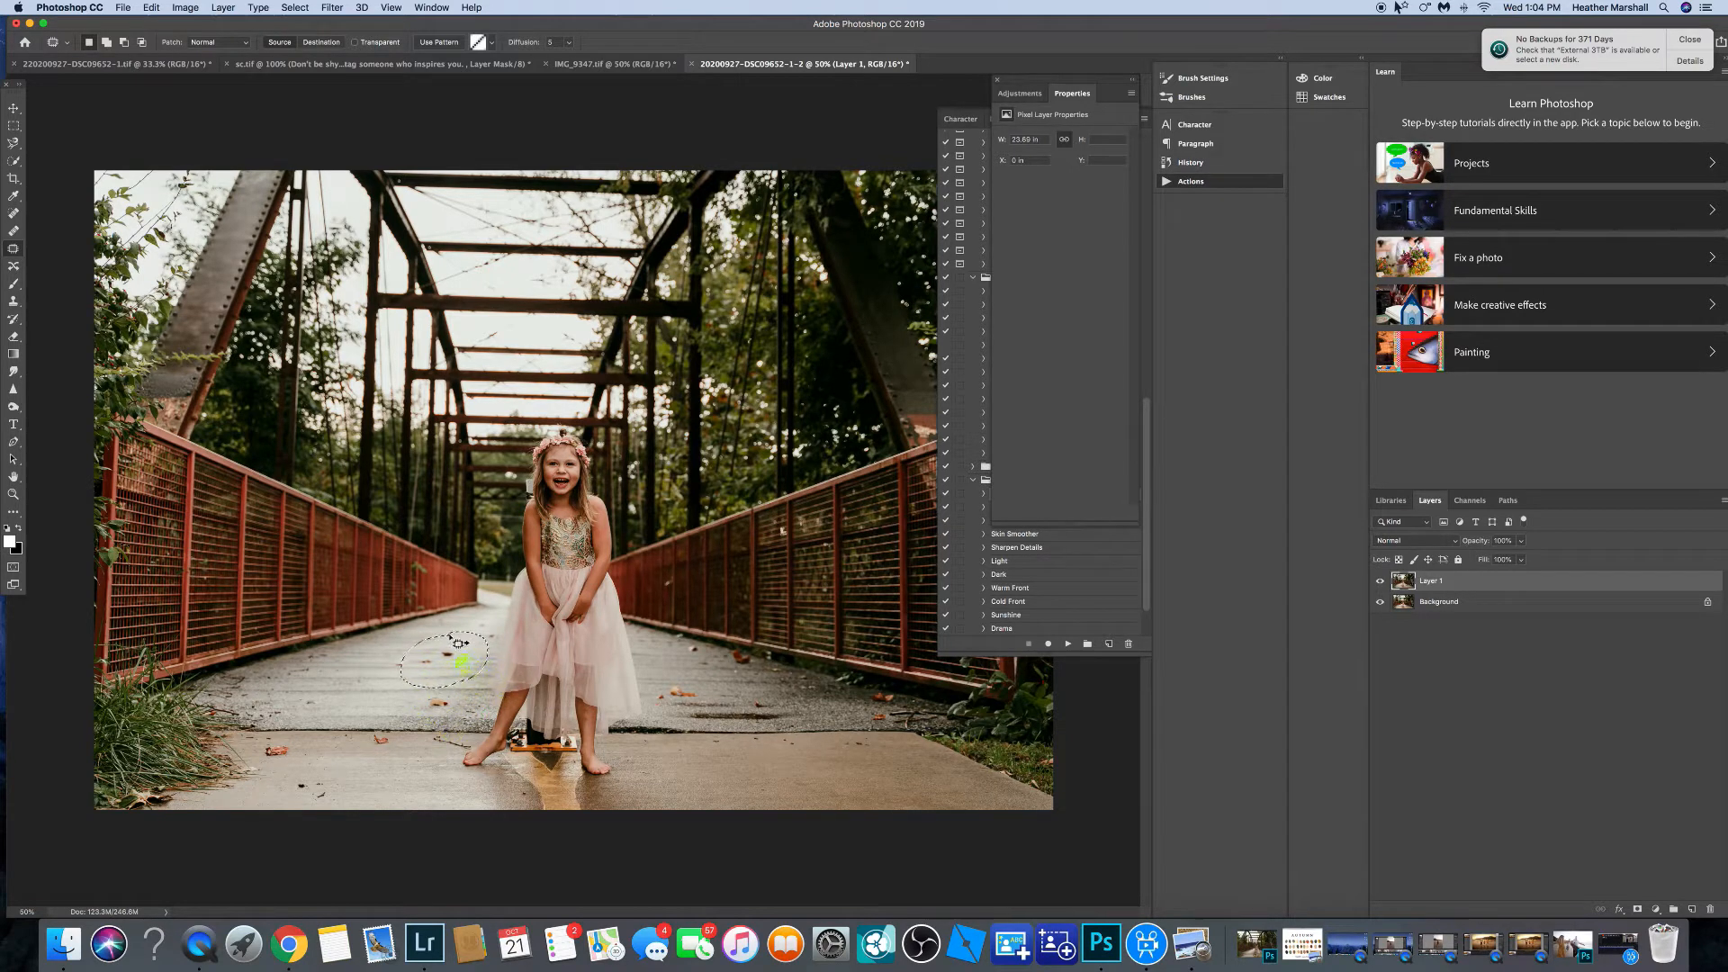
{"action": "mouse_move", "coordinate": [652, 659]}
{"action": "left_mouse_down"}
{"action": "mouse_move", "coordinate": [667, 713]}
{"action": "mouse_move", "coordinate": [681, 704]}
{"action": "mouse_move", "coordinate": [685, 667]}
{"action": "mouse_move", "coordinate": [651, 659]}
{"action": "mouse_move", "coordinate": [649, 705]}
{"action": "mouse_move", "coordinate": [676, 713]}
{"action": "mouse_move", "coordinate": [693, 671]}
{"action": "mouse_move", "coordinate": [652, 663]}
{"action": "mouse_move", "coordinate": [717, 696]}
{"action": "left_mouse_up"}
{"action": "left_click_drag", "start_coordinate": [430, 650], "coordinate": [414, 646]}
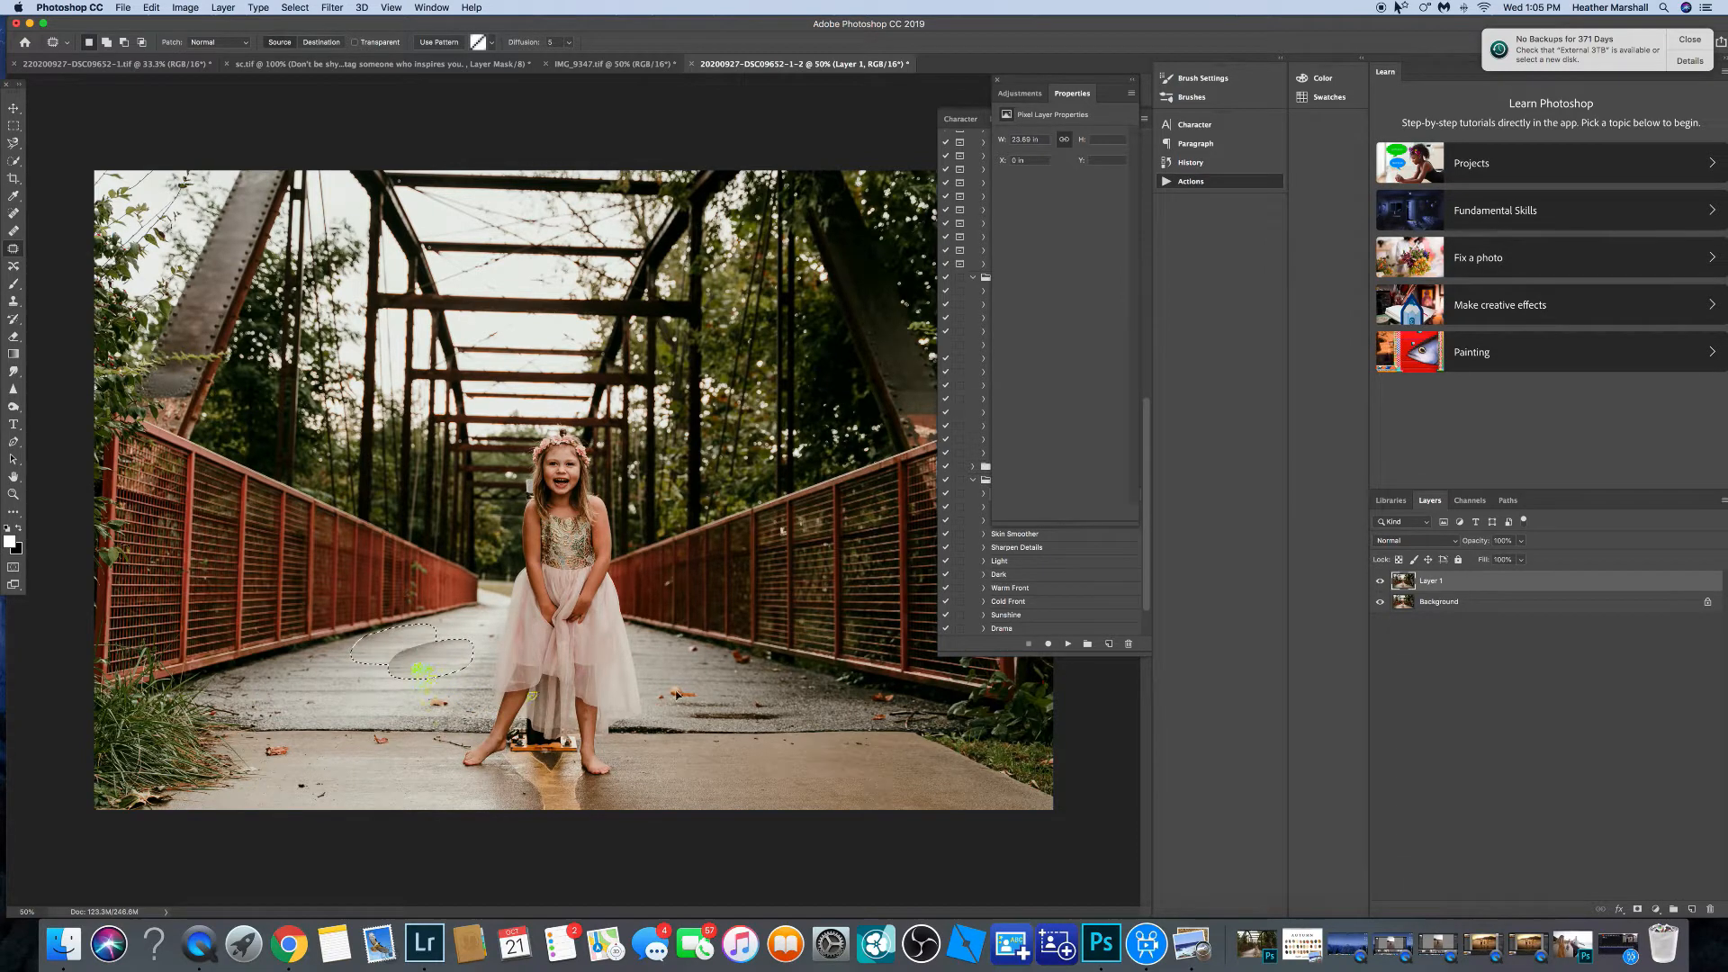
{"action": "left_click_drag", "start_coordinate": [421, 671], "coordinate": [421, 670]}
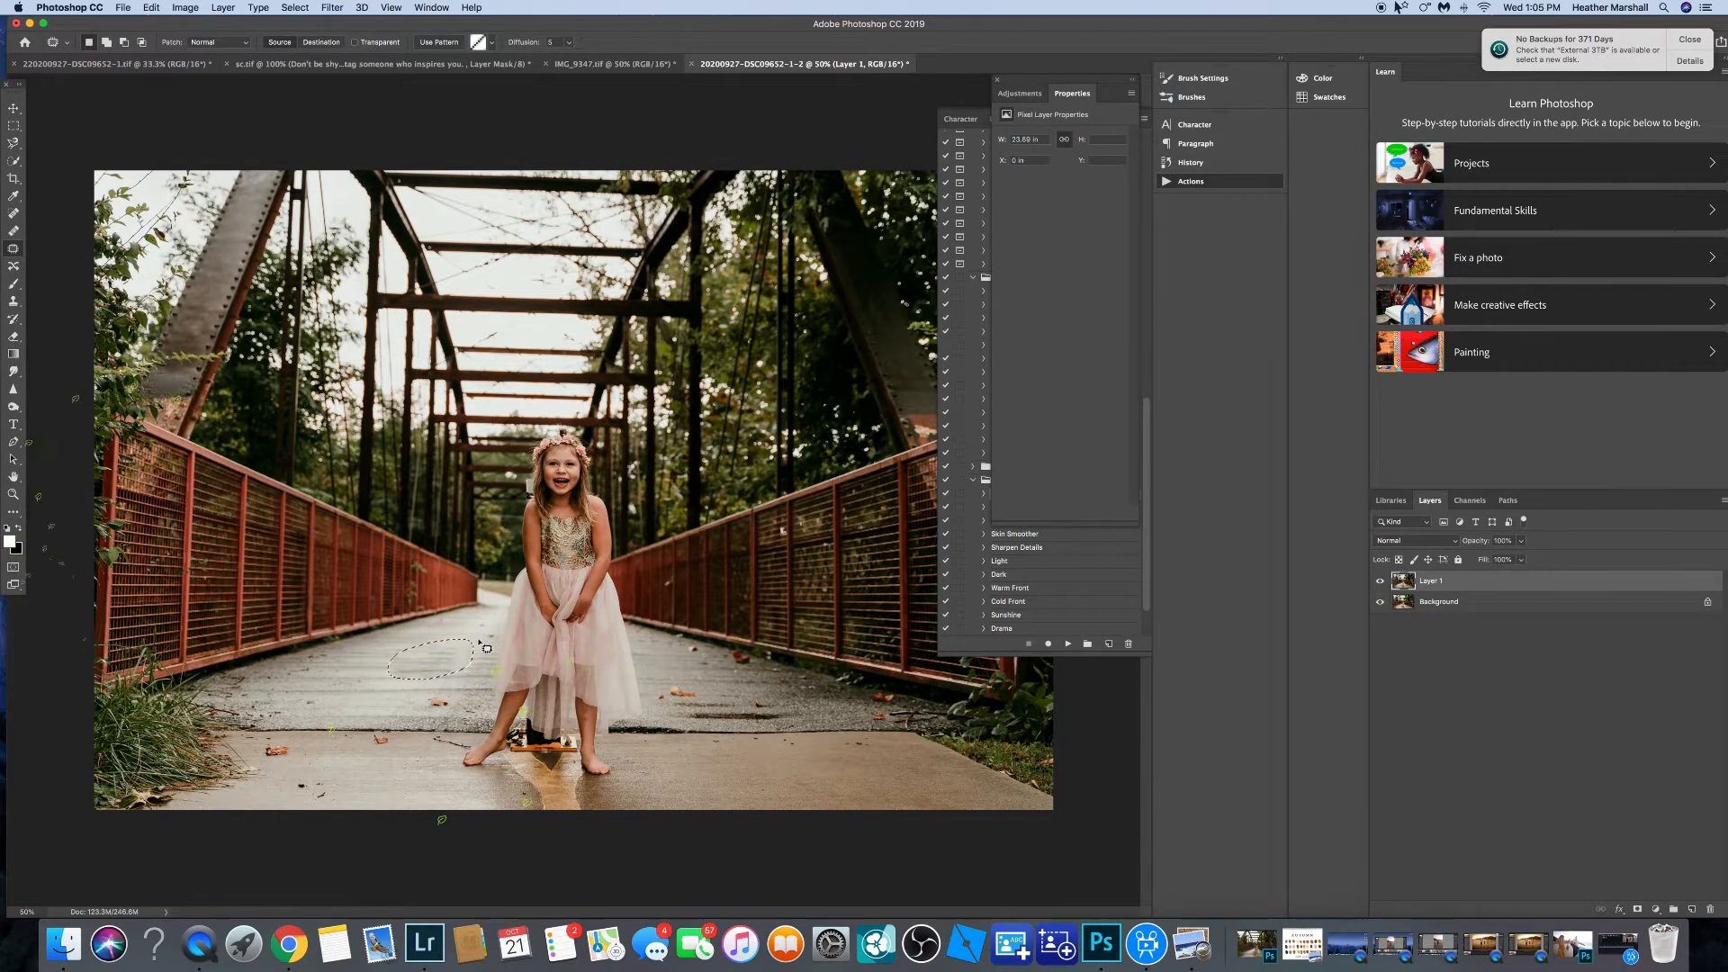
{"action": "mouse_move", "coordinate": [541, 425]}
{"action": "left_mouse_down"}
{"action": "mouse_move", "coordinate": [477, 600]}
{"action": "mouse_move", "coordinate": [448, 727]}
{"action": "mouse_move", "coordinate": [454, 765]}
{"action": "mouse_move", "coordinate": [488, 790]}
{"action": "mouse_move", "coordinate": [596, 803]}
{"action": "mouse_move", "coordinate": [663, 612]}
{"action": "mouse_move", "coordinate": [651, 482]}
{"action": "mouse_move", "coordinate": [569, 432]}
{"action": "left_mouse_up"}
{"action": "left_click", "coordinate": [14, 284]}
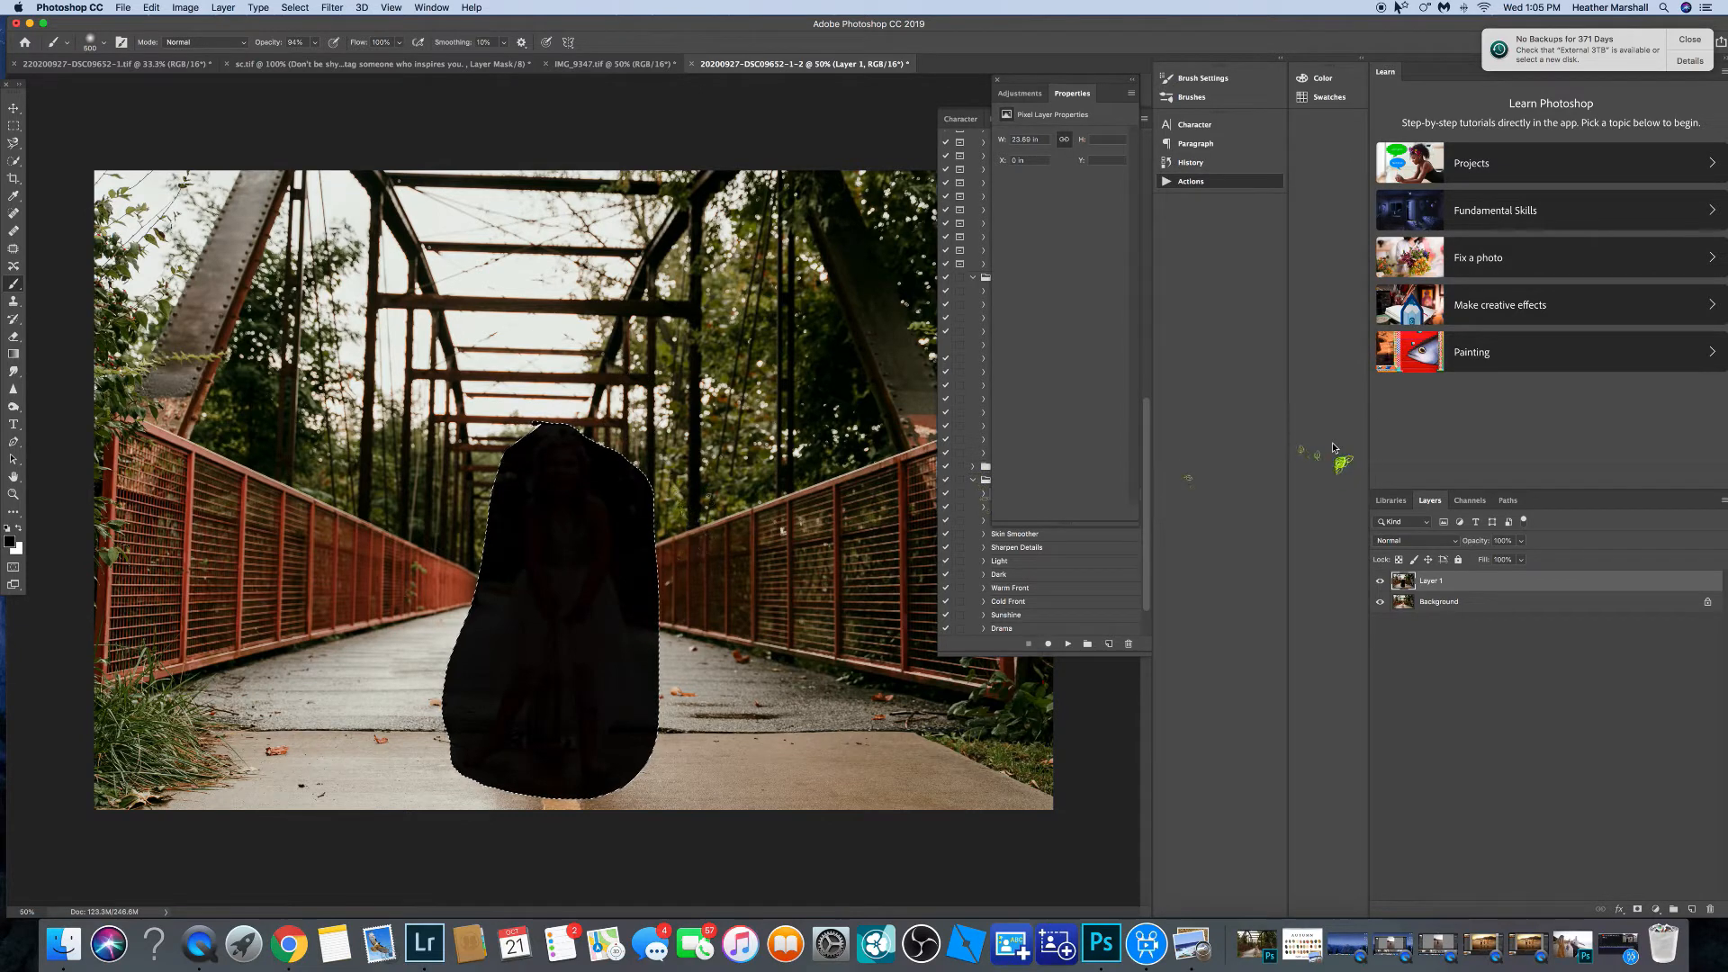
{"action": "key", "text": "super+z"}
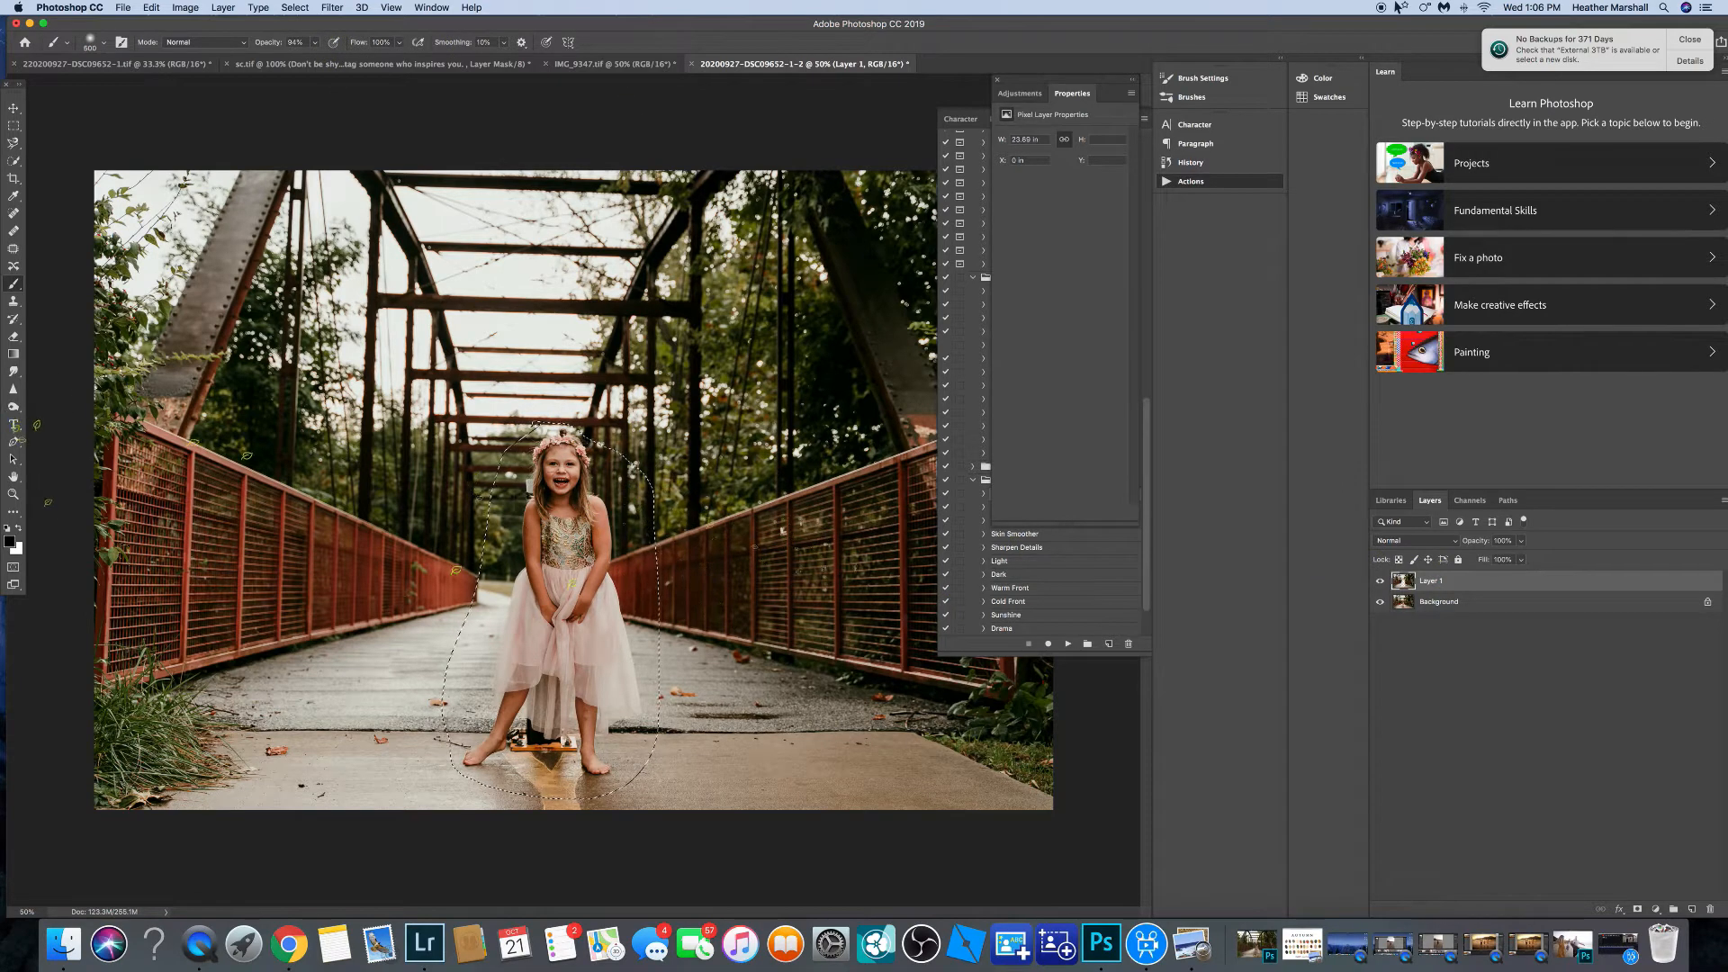
Deselect, then draw a patch selection around the gray object beside the girl's hair.
{"action": "left_click", "coordinate": [13, 249]}
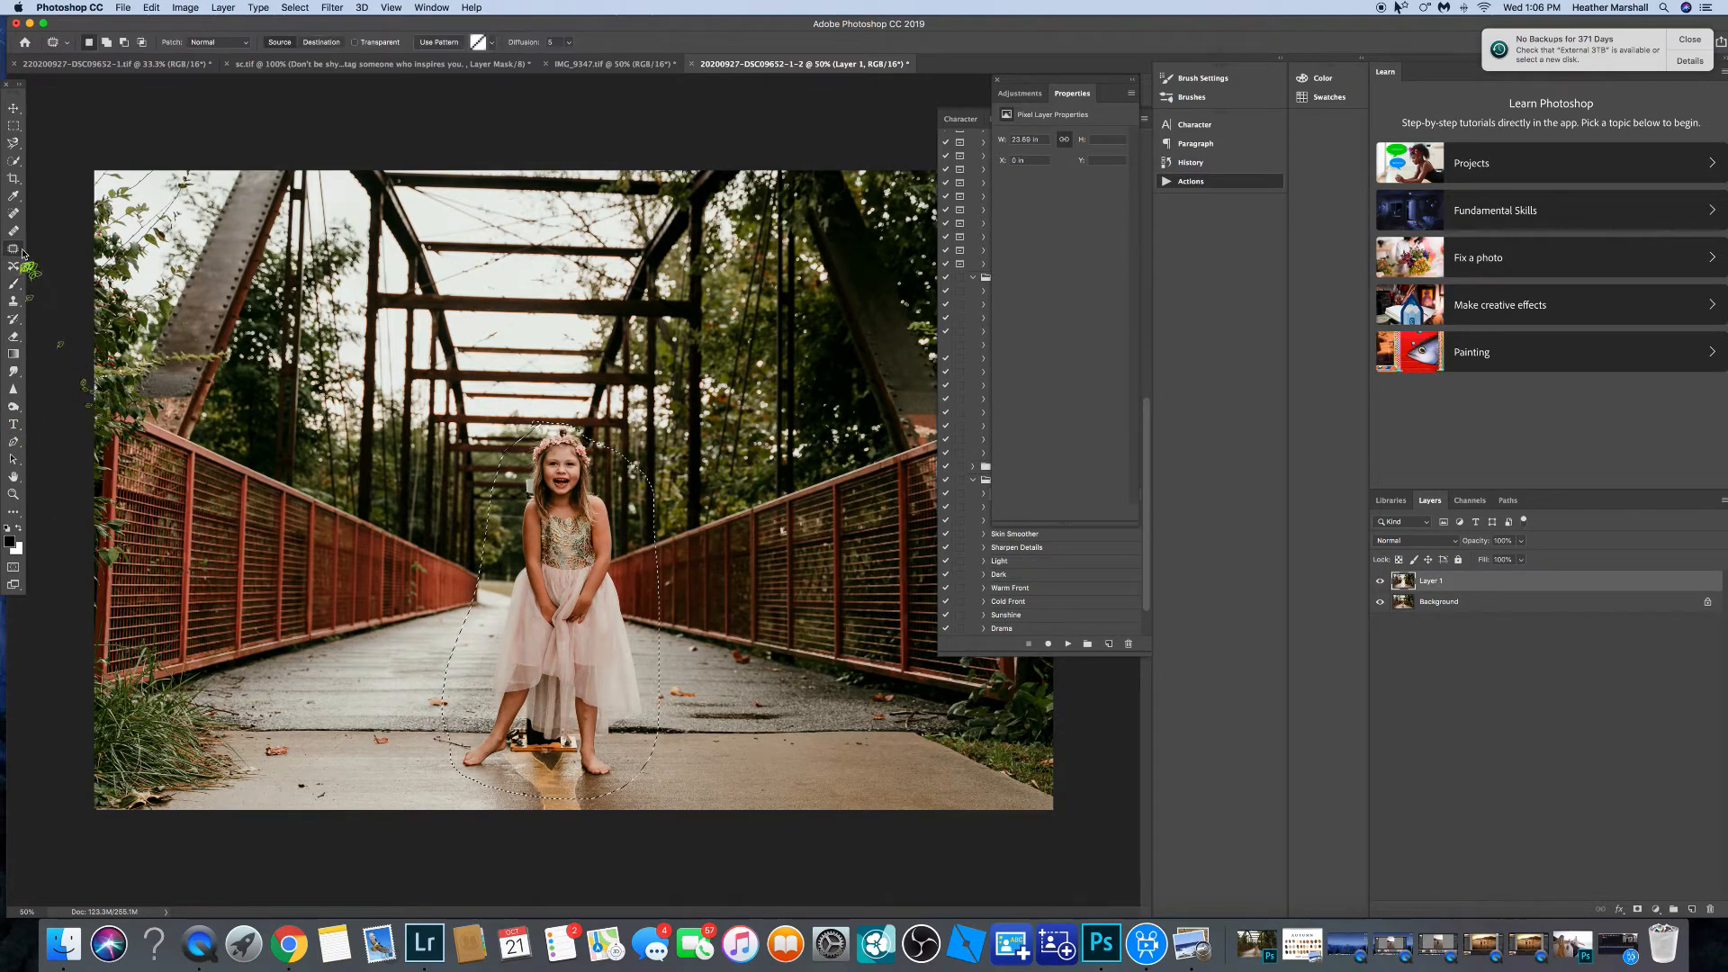
{"action": "mouse_move", "coordinate": [603, 355]}
{"action": "left_mouse_down"}
{"action": "mouse_move", "coordinate": [646, 391]}
{"action": "mouse_move", "coordinate": [605, 357]}
{"action": "left_mouse_up"}
{"action": "left_click", "coordinate": [296, 7]}
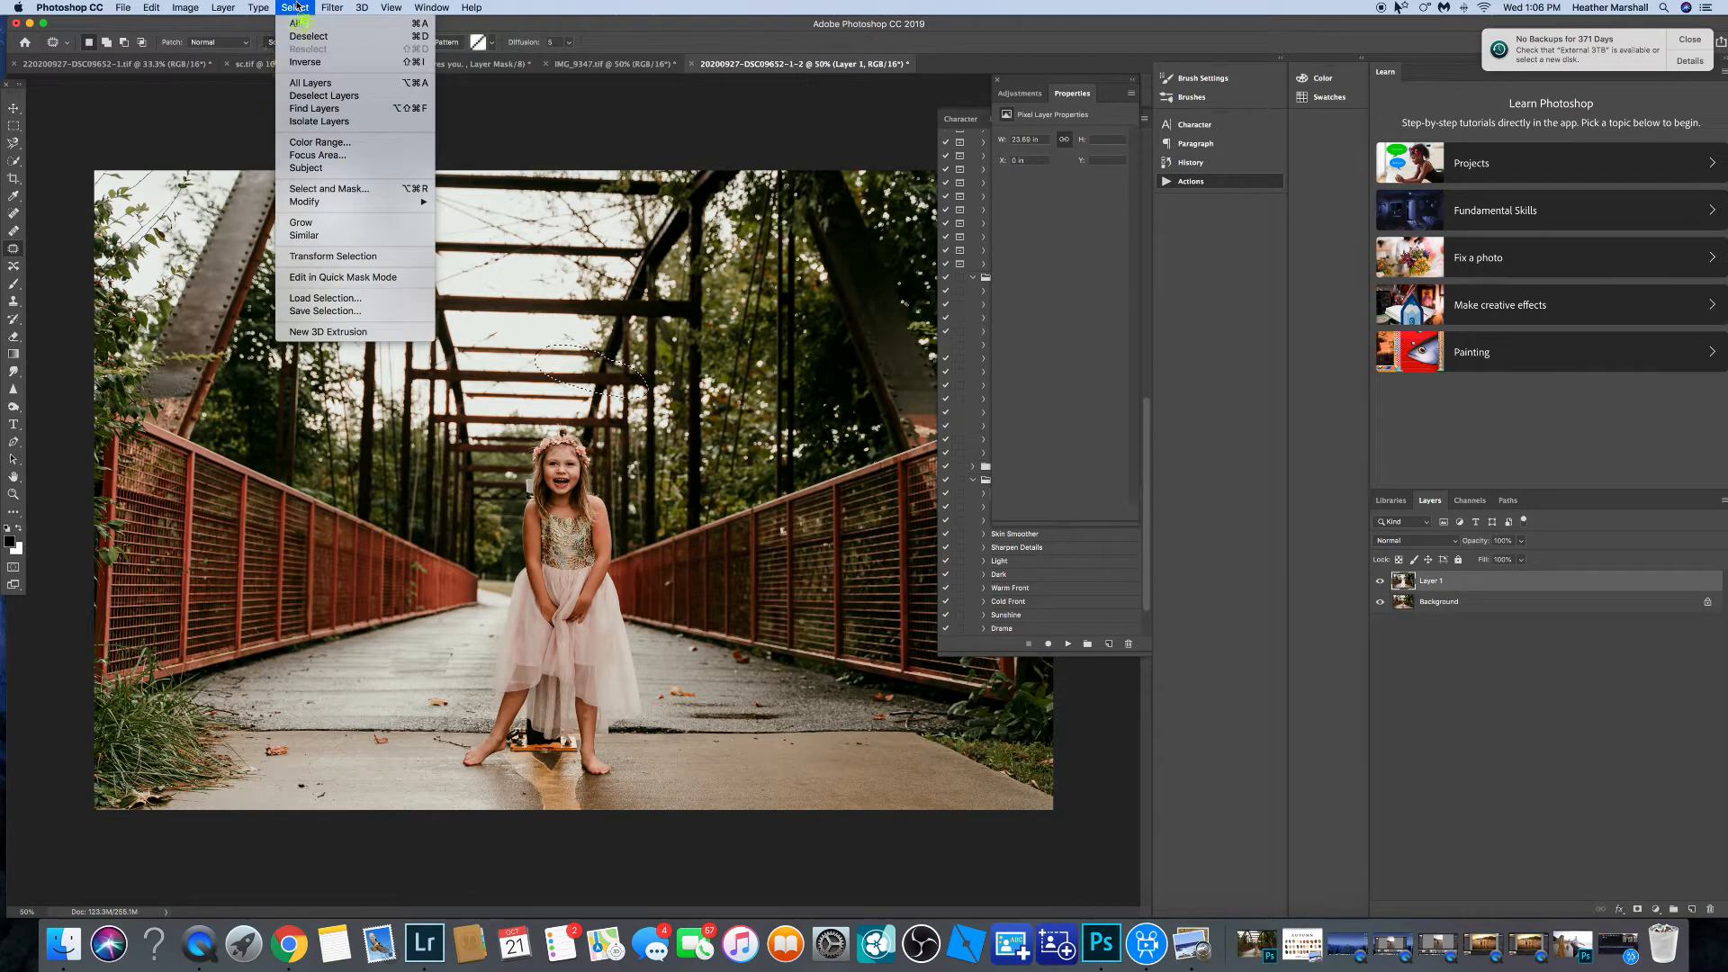
{"action": "left_click", "coordinate": [309, 36]}
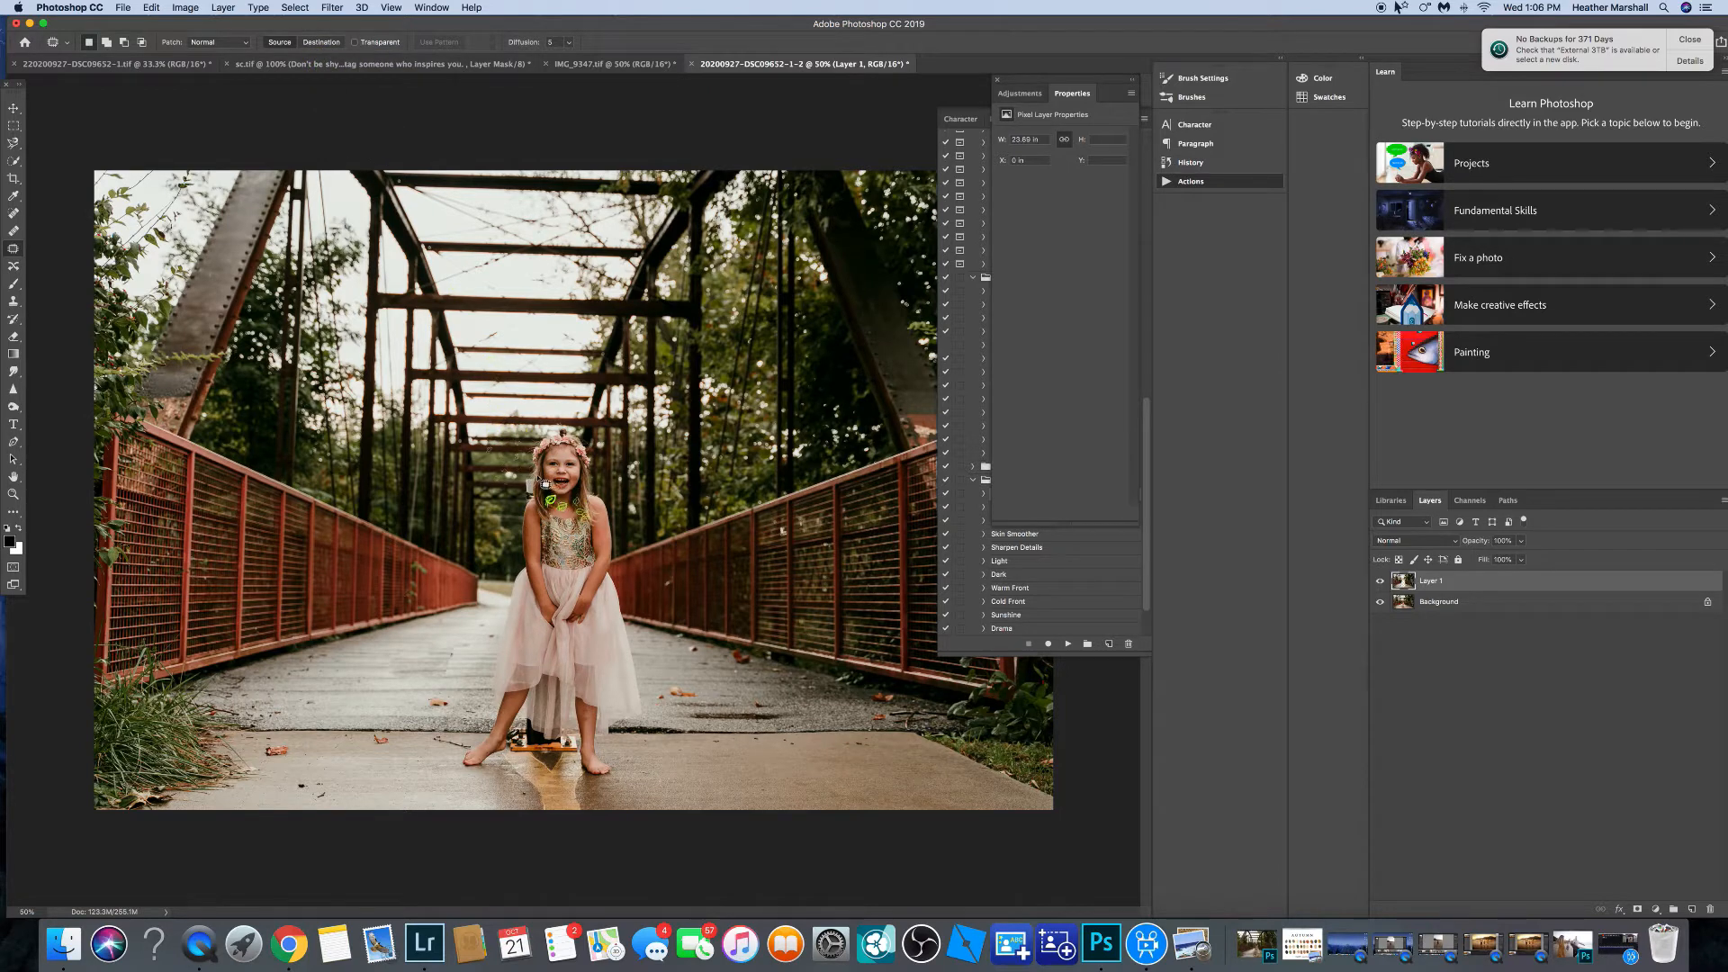
{"action": "mouse_move", "coordinate": [525, 481]}
{"action": "left_mouse_down"}
{"action": "mouse_move", "coordinate": [533, 496]}
{"action": "mouse_move", "coordinate": [519, 475]}
{"action": "mouse_move", "coordinate": [538, 457]}
{"action": "mouse_move", "coordinate": [598, 485]}
{"action": "left_mouse_up"}
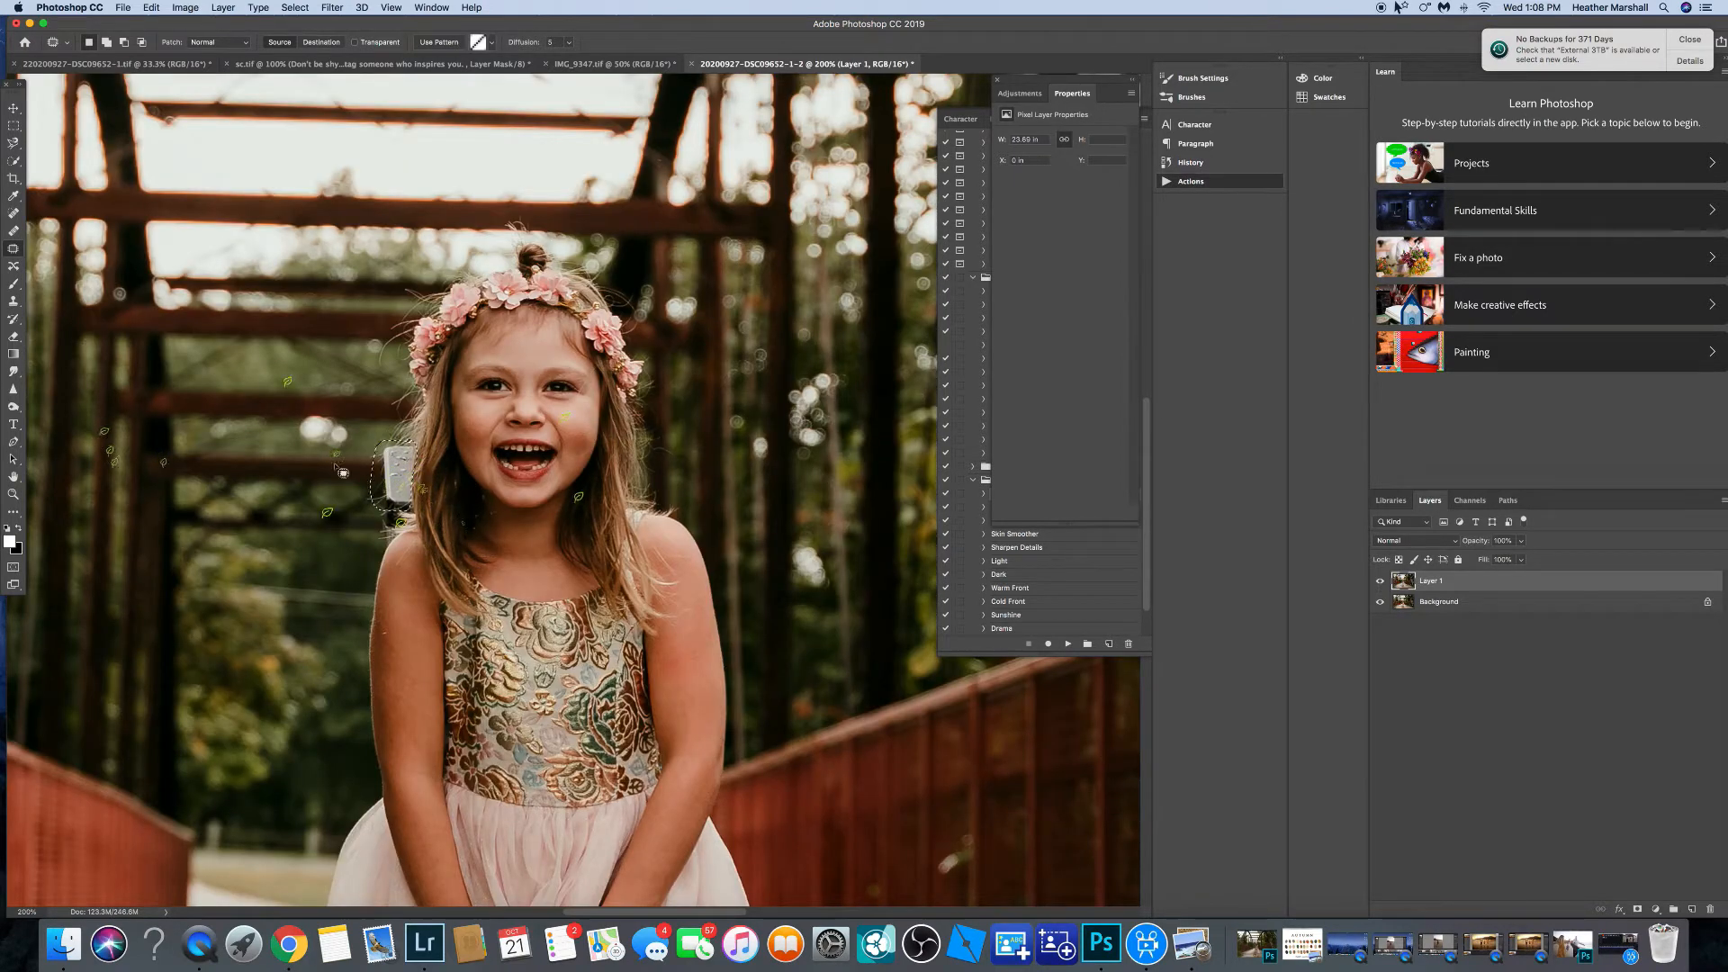
Clone over the gray object beside the girl's hair with the Clone Stamp tool.
{"action": "left_click", "coordinate": [13, 300]}
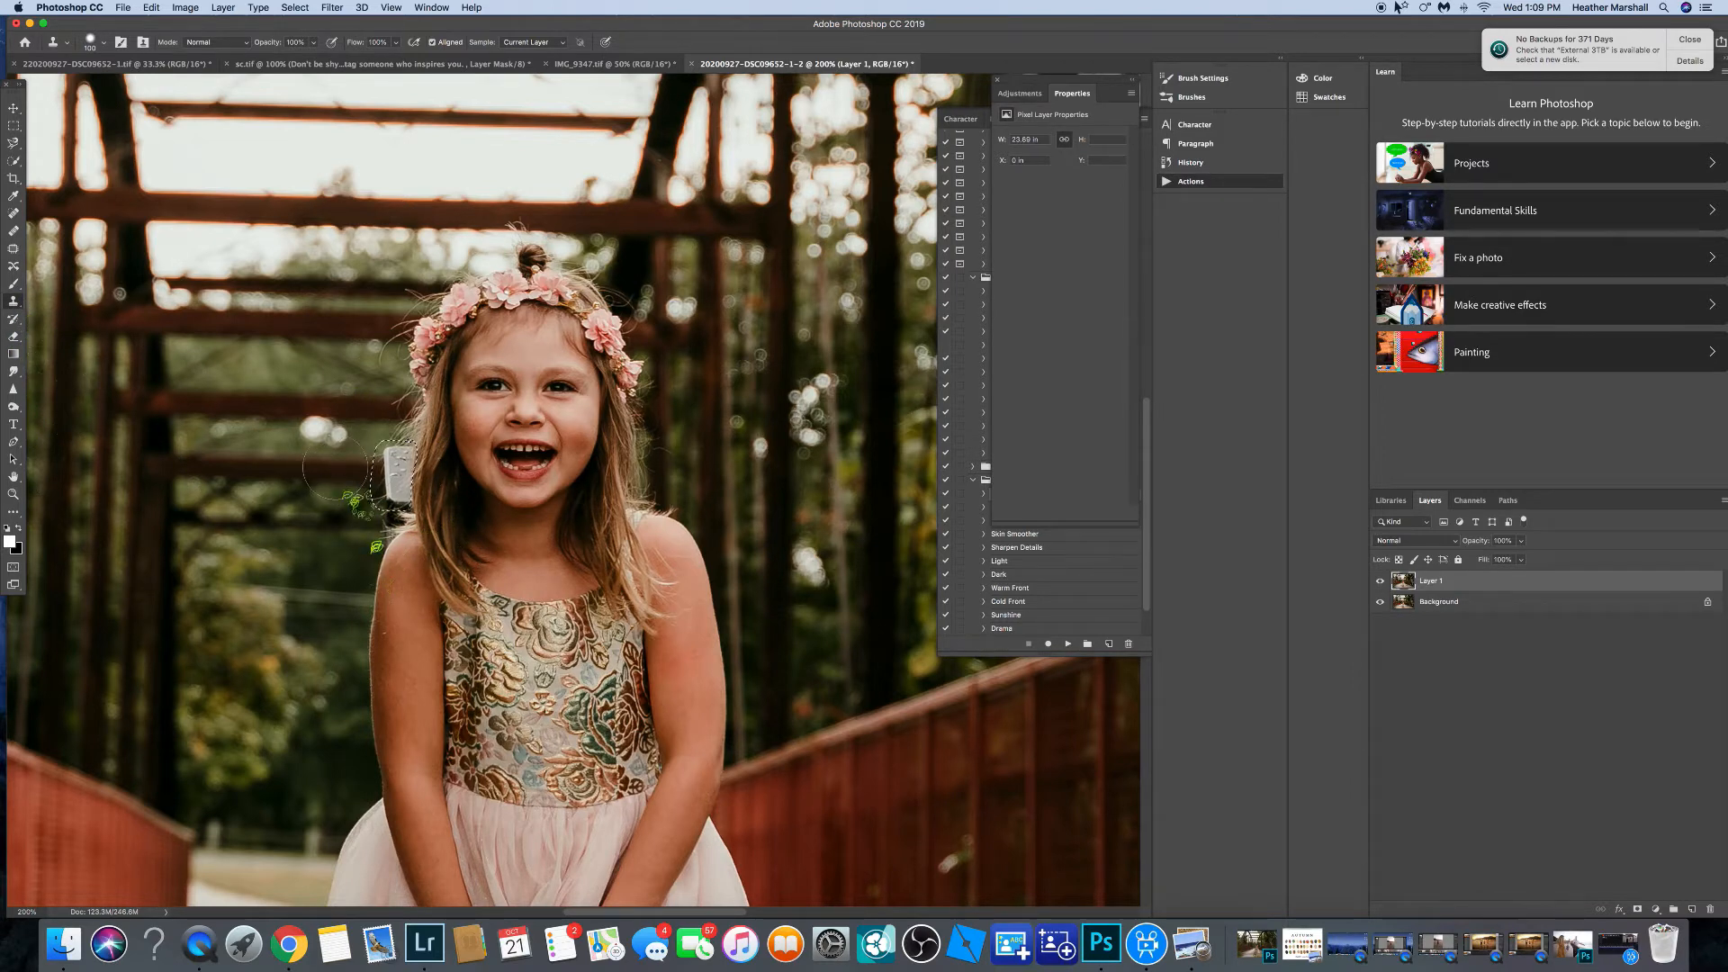
{"action": "left_click_drag", "start_coordinate": [338, 465], "coordinate": [396, 470]}
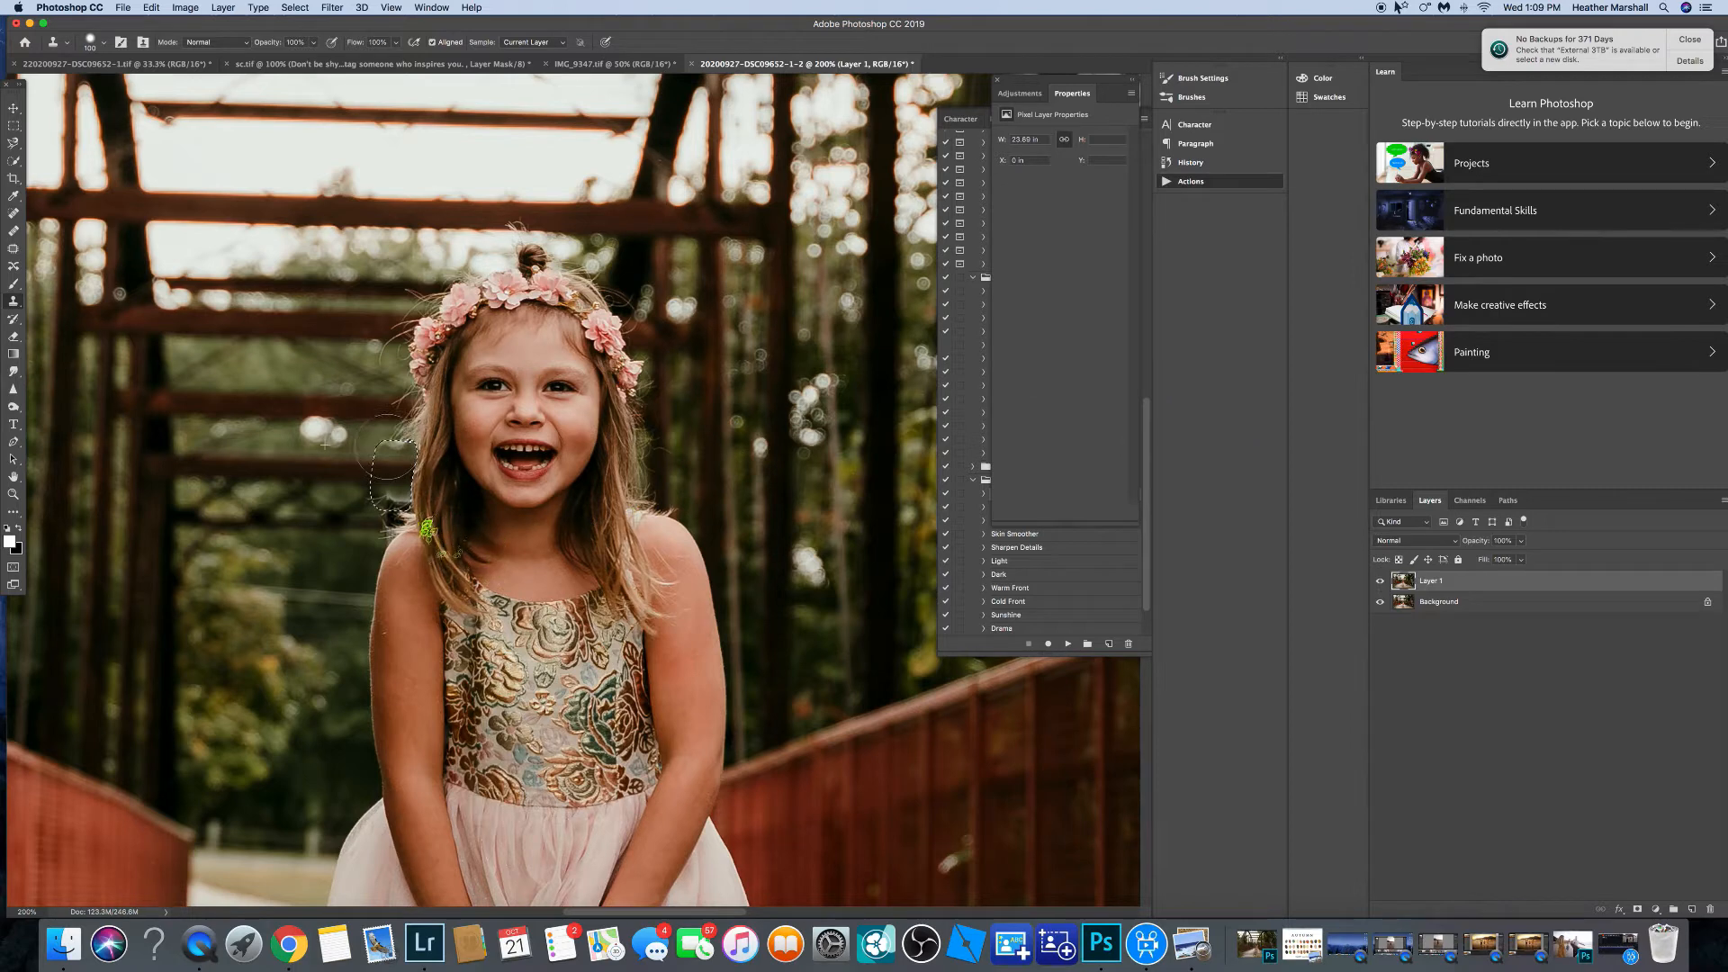
Finish cloning over the gray object beside the girl's hair and deselect the selection.
{"action": "left_click_drag", "start_coordinate": [390, 519], "coordinate": [386, 513]}
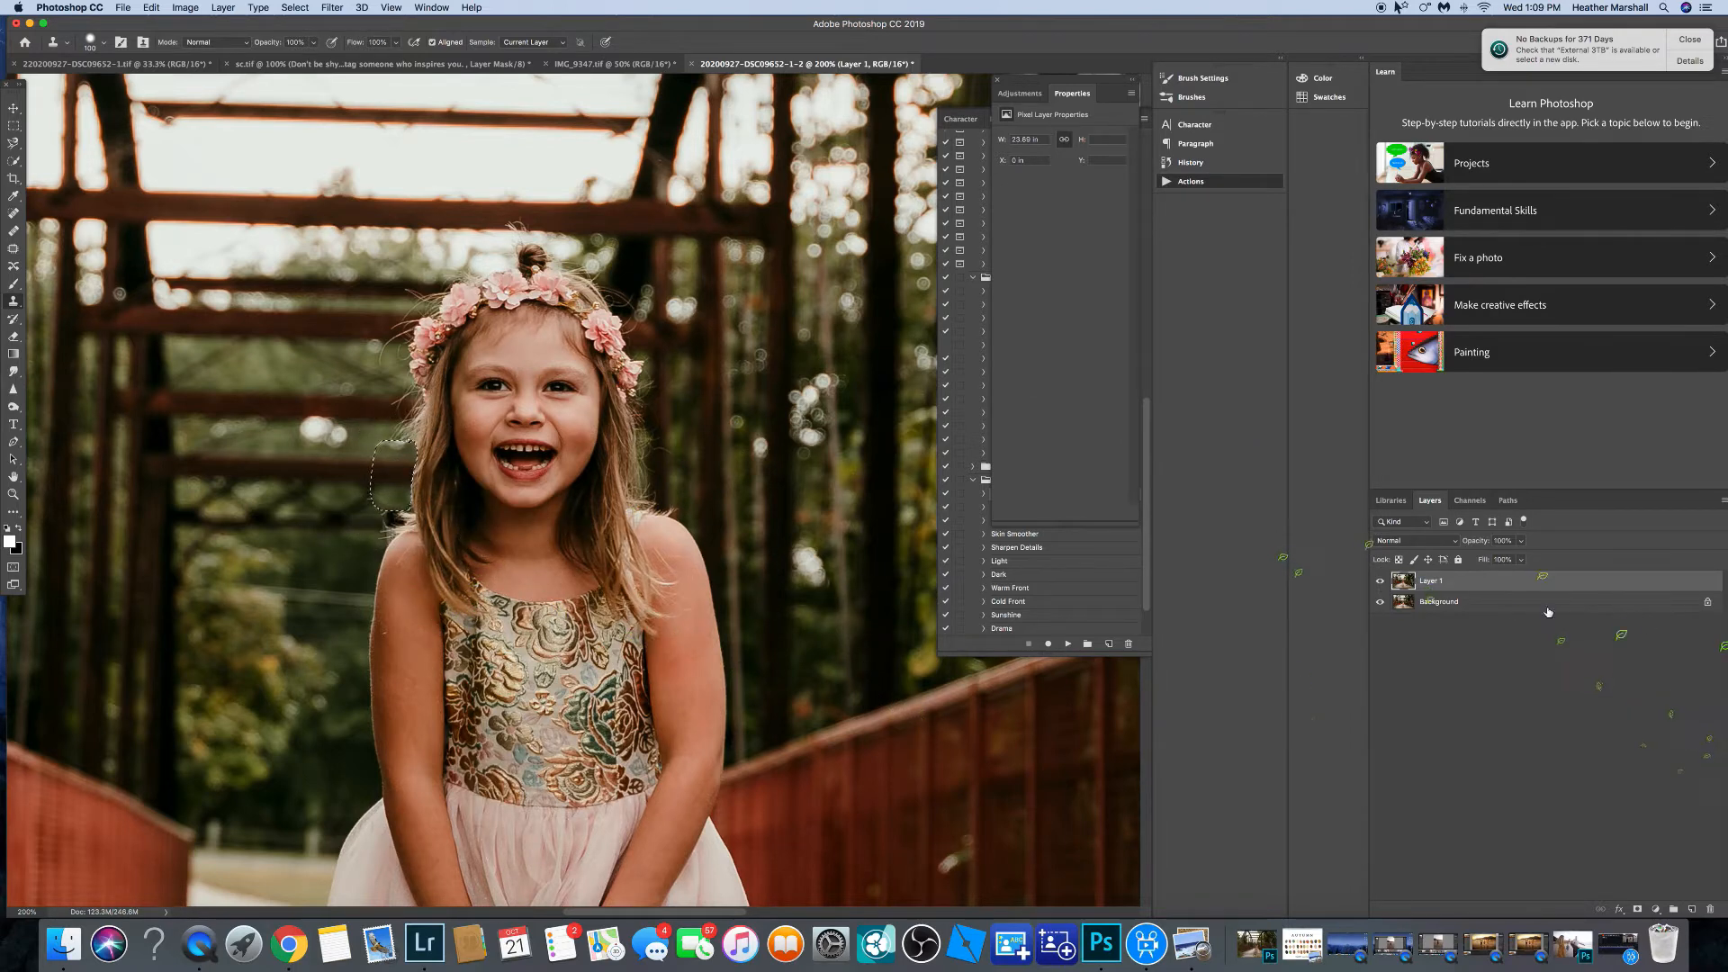
{"action": "left_click", "coordinate": [295, 7]}
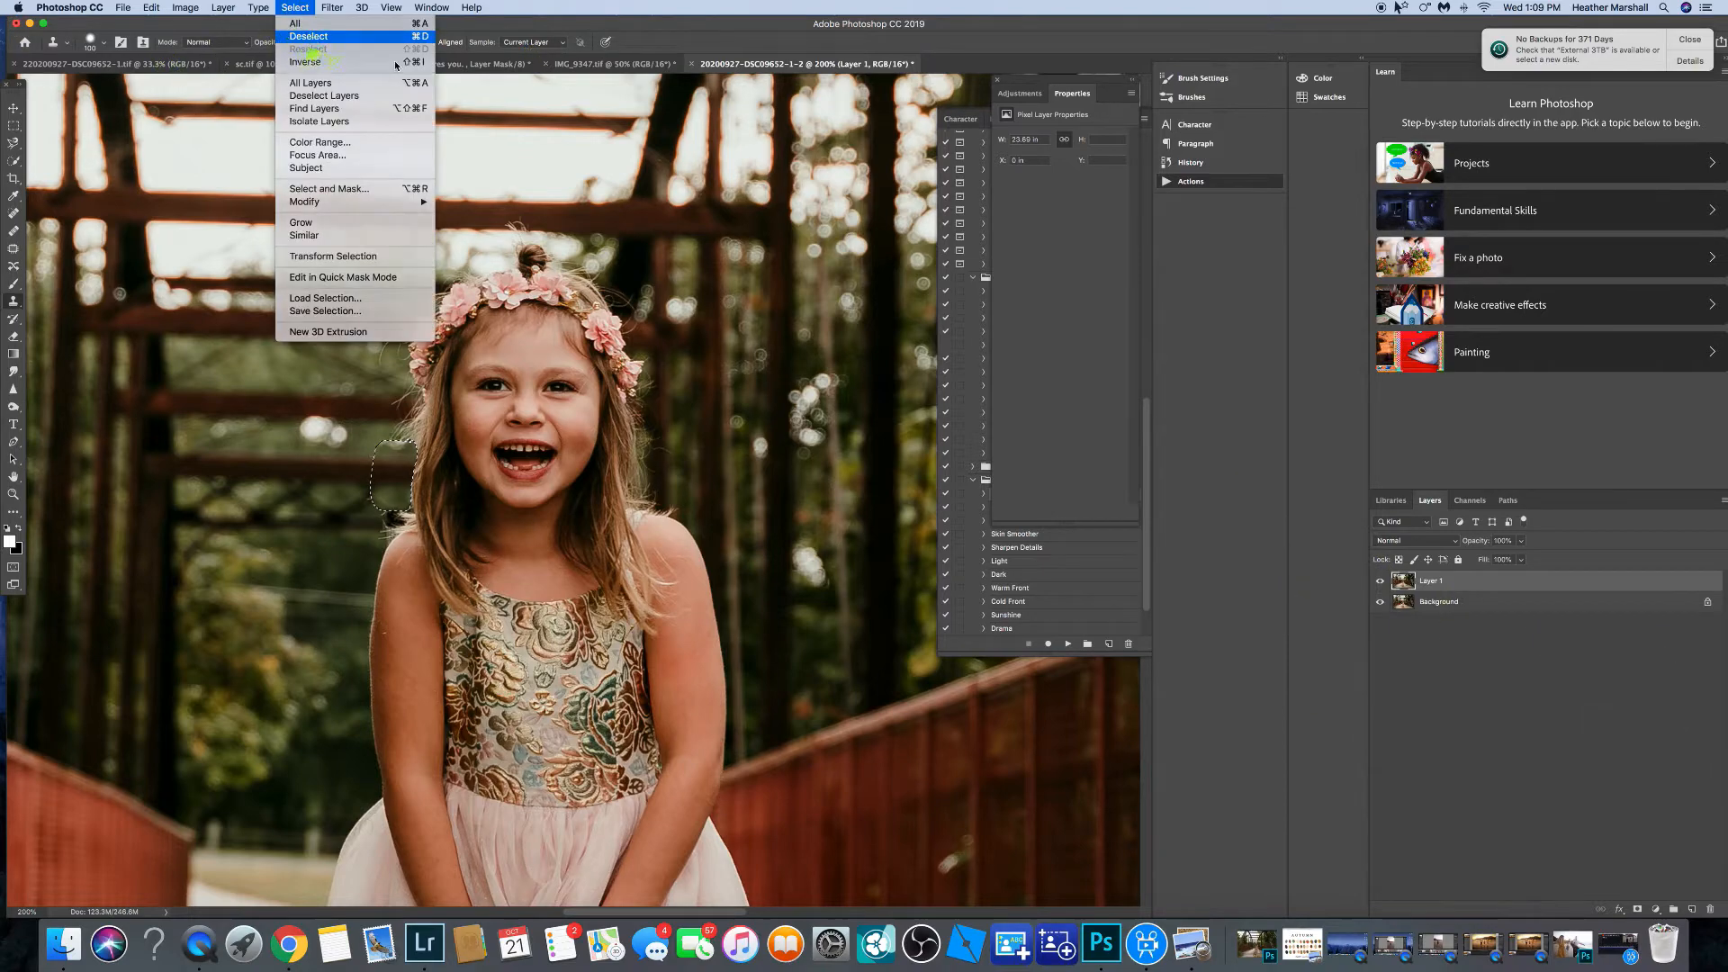
{"action": "left_click", "coordinate": [311, 42]}
Try deleting the retouched layer, then undo the deletion.
{"action": "key", "text": "super+0"}
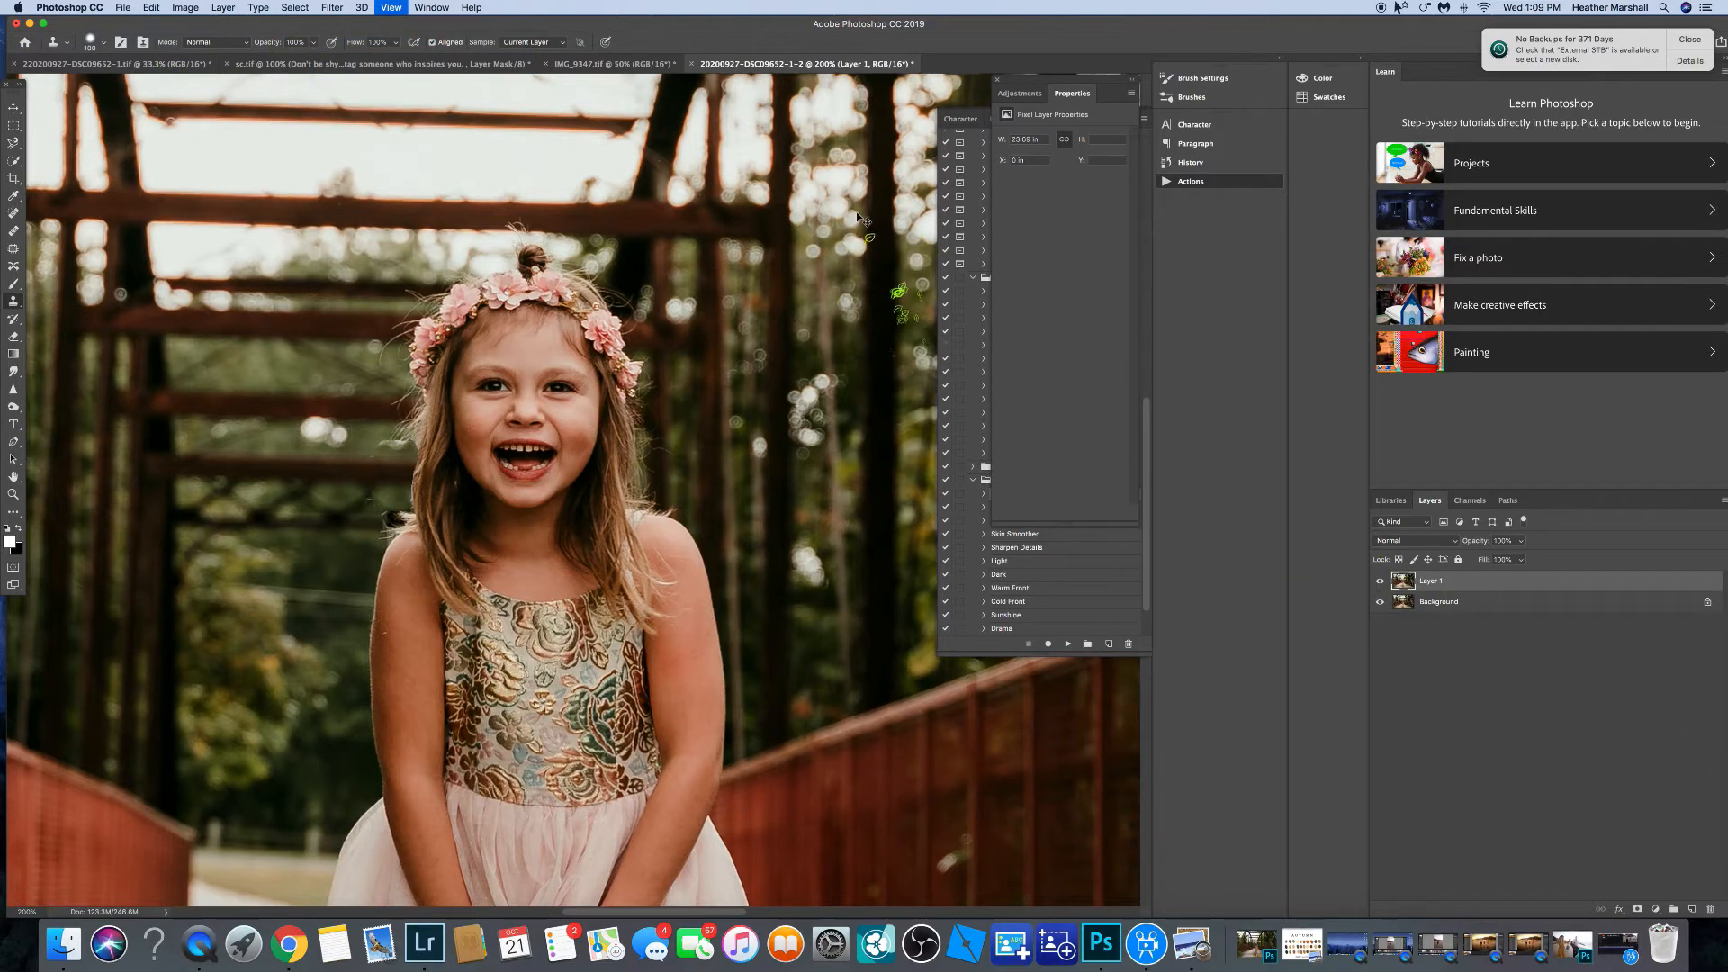
{"action": "key", "text": "super+equal"}
{"action": "key", "text": "super+equal"}
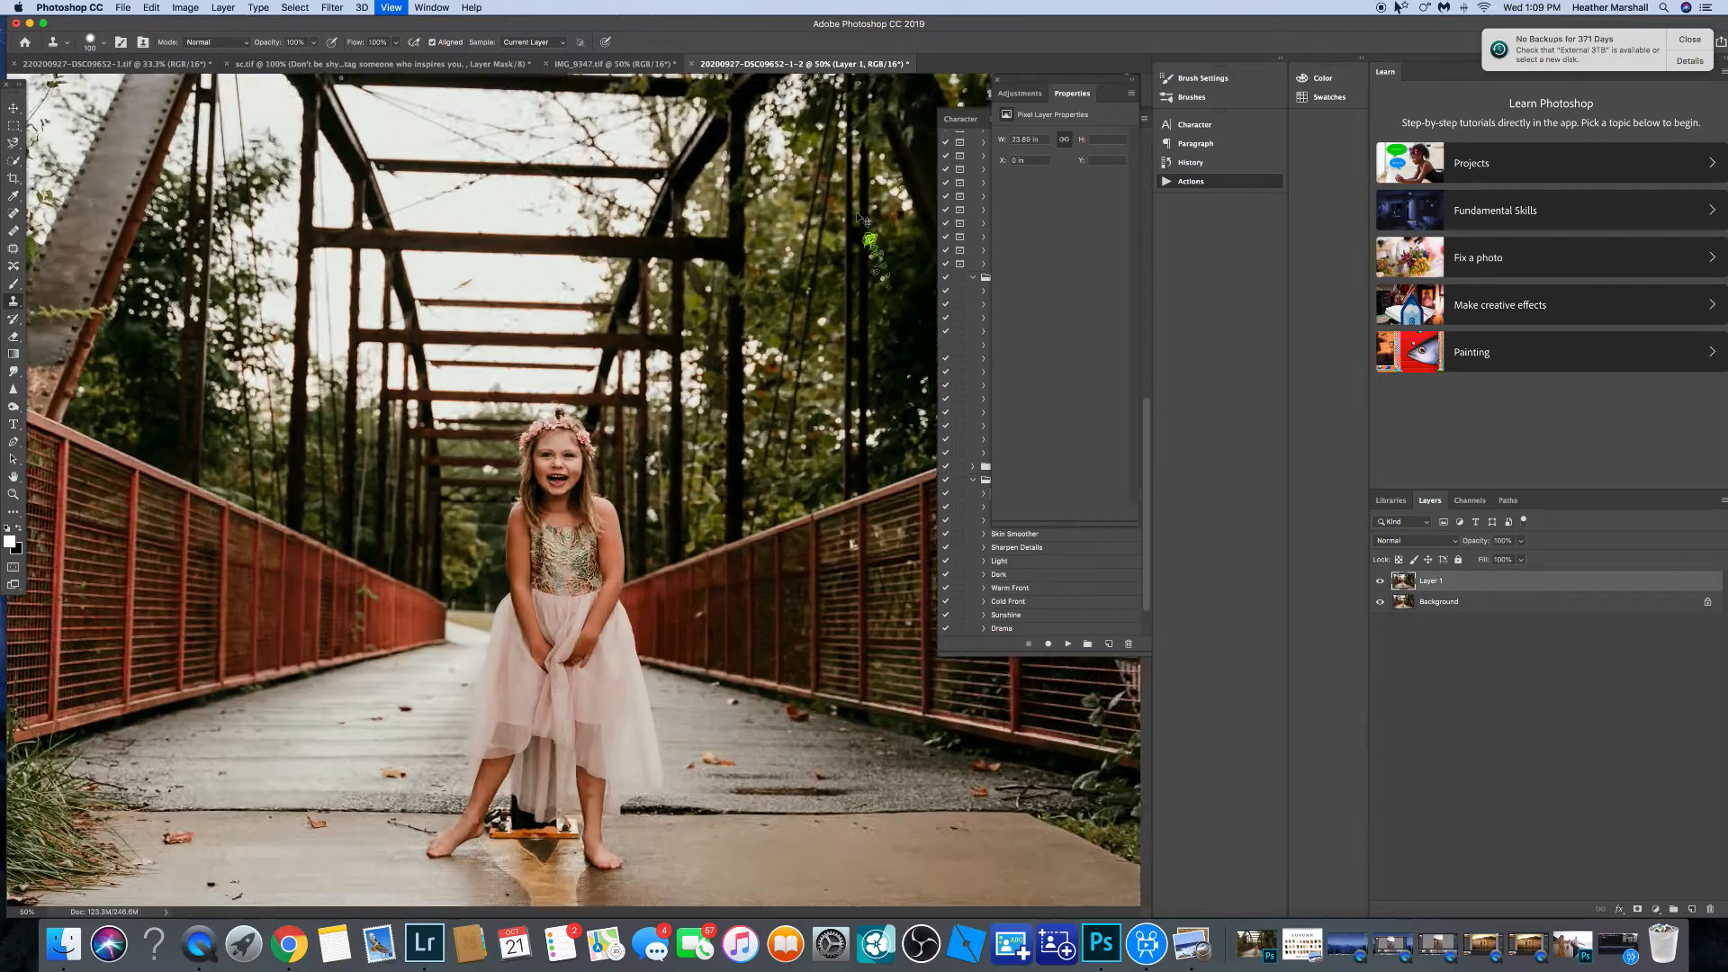
{"action": "key", "text": "super+equal"}
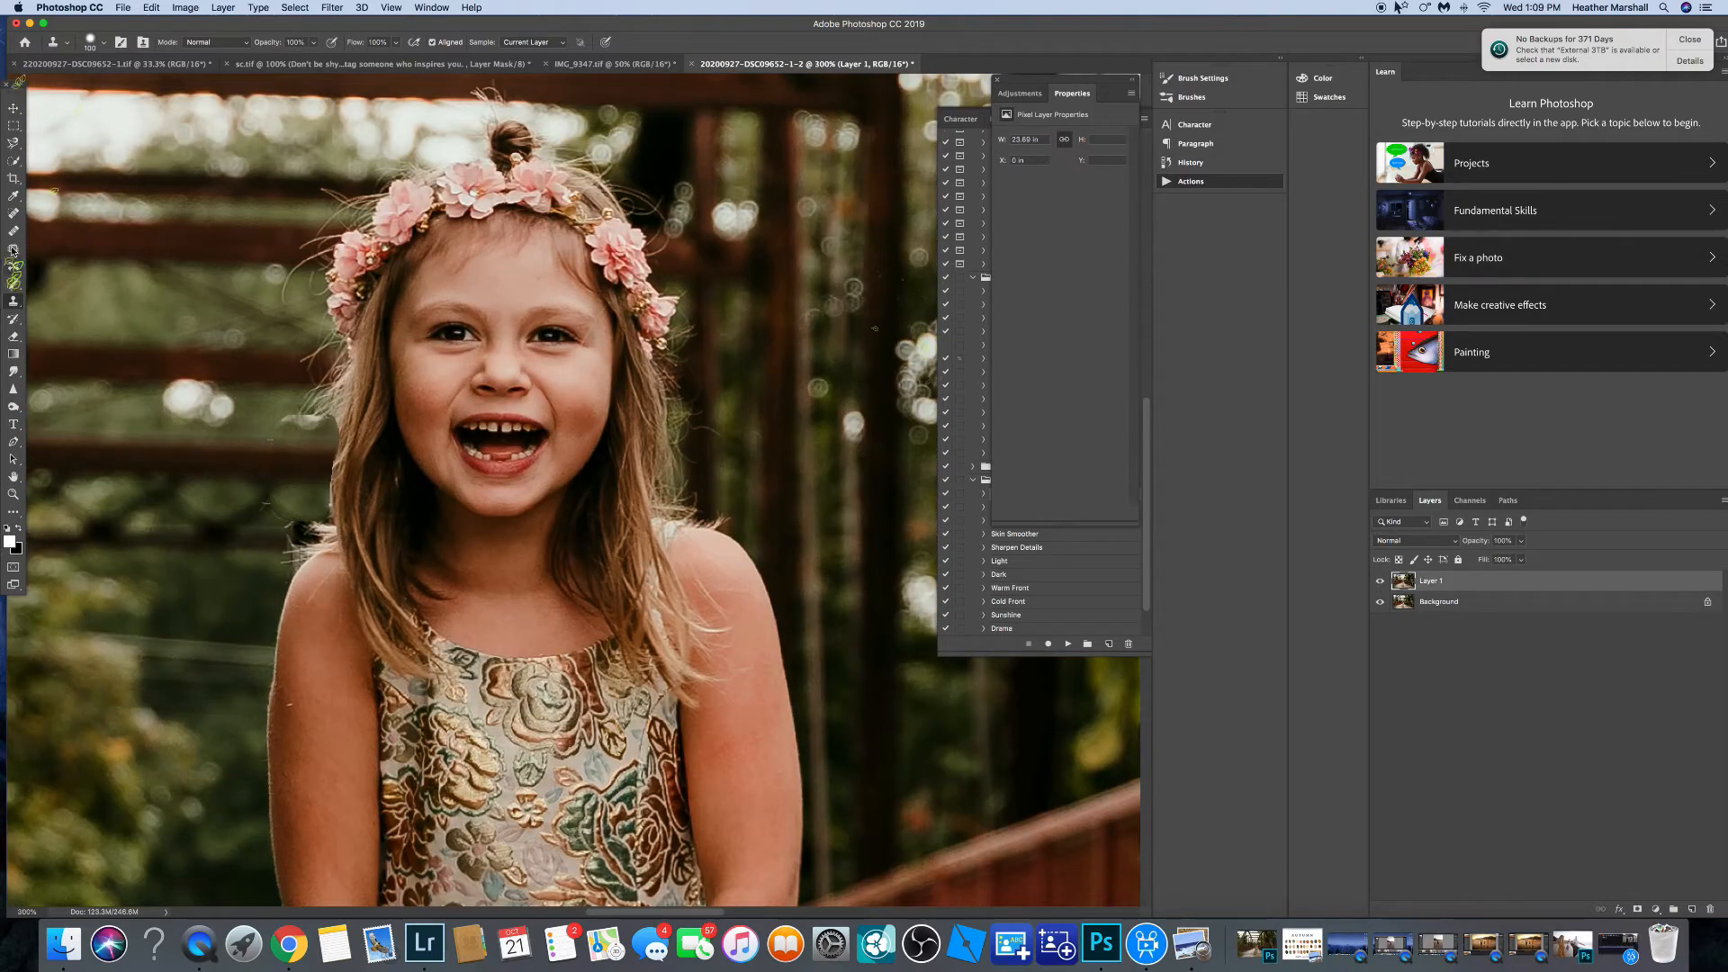
{"action": "left_click", "coordinate": [13, 214]}
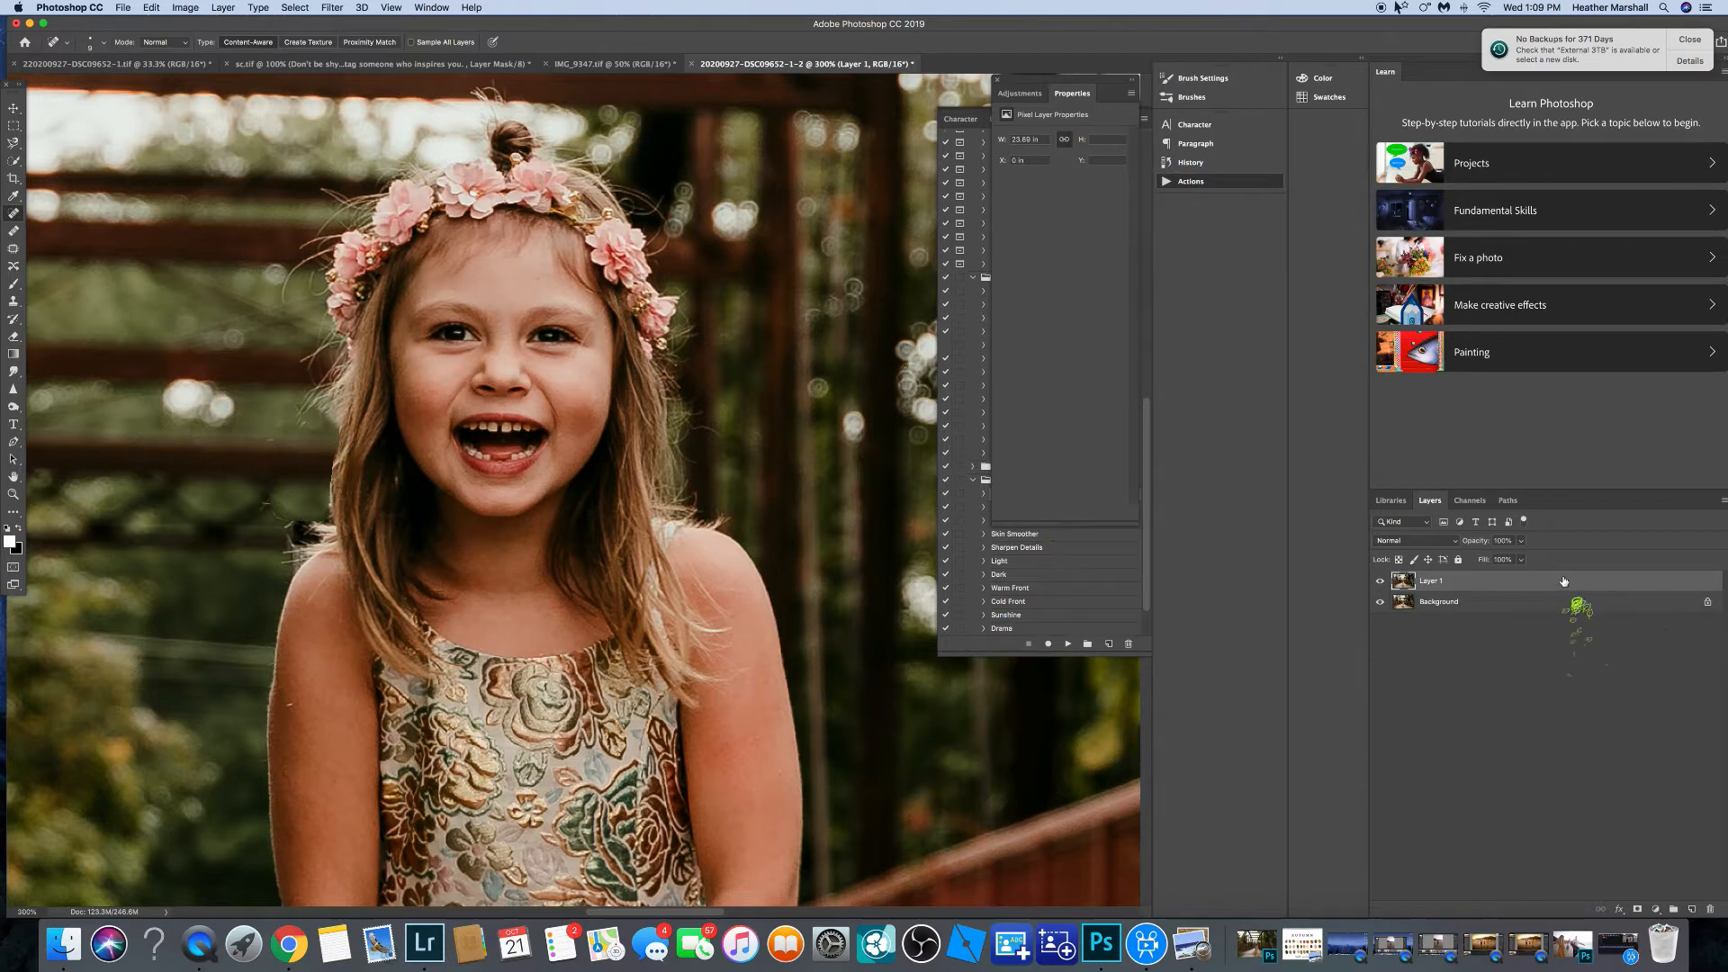
{"action": "key", "text": "Delete"}
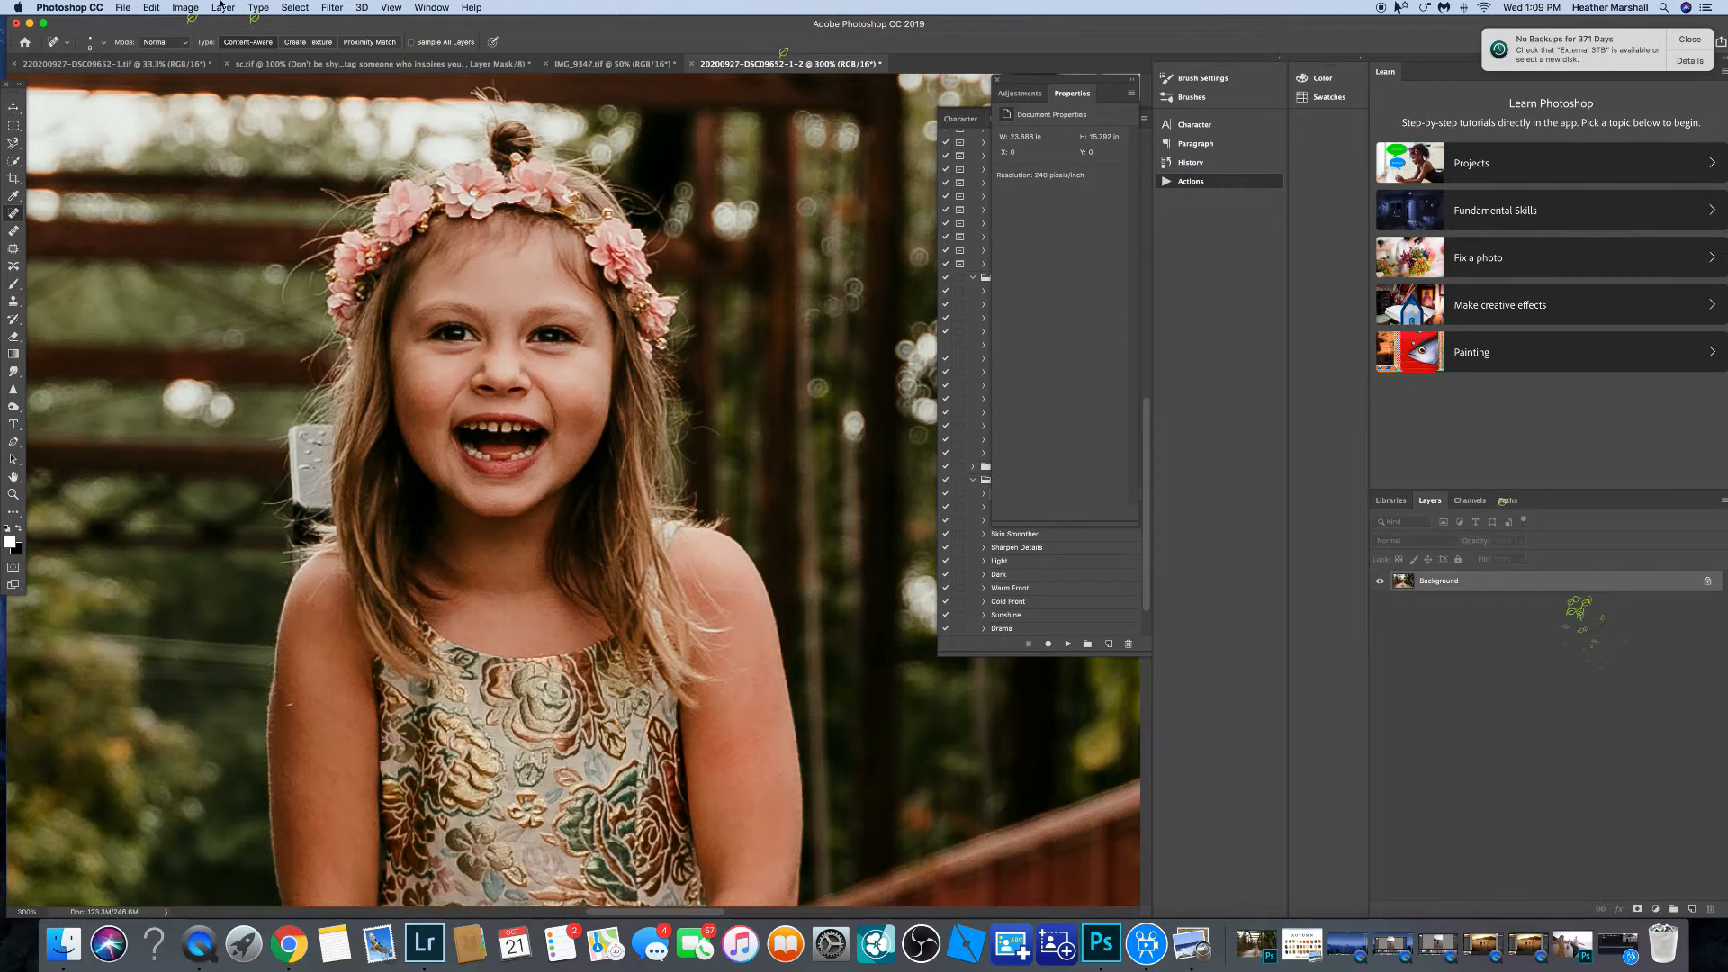
{"action": "left_click", "coordinate": [341, 9]}
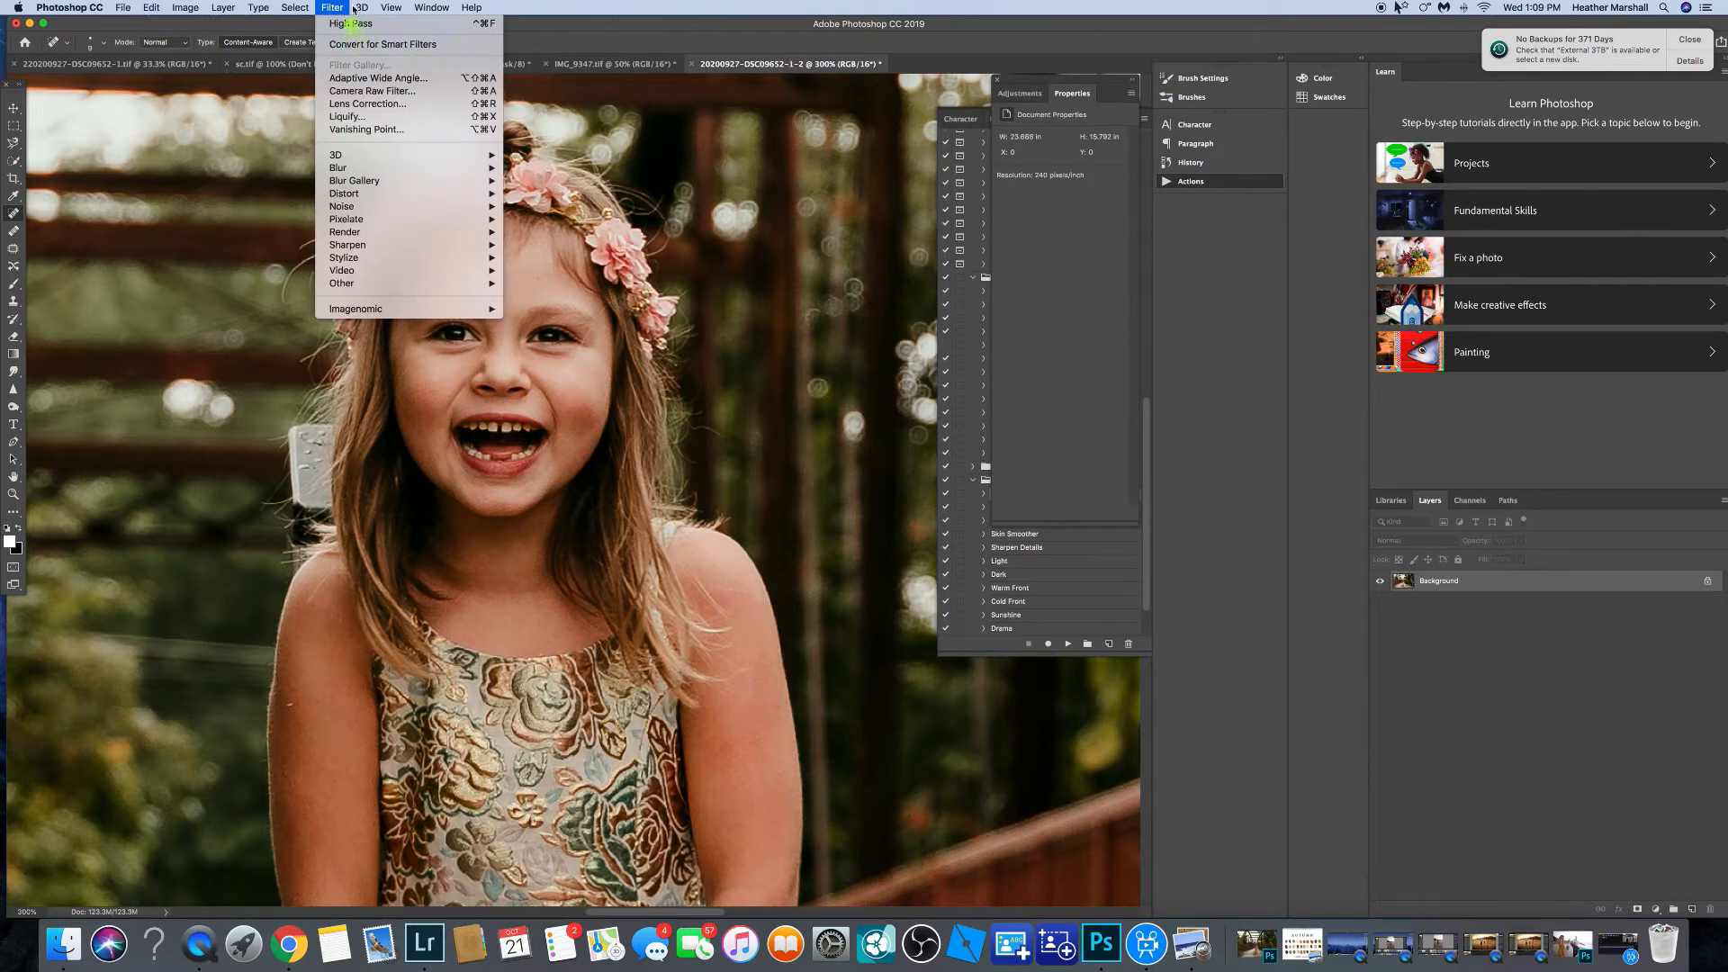
{"action": "left_click", "coordinate": [1642, 781]}
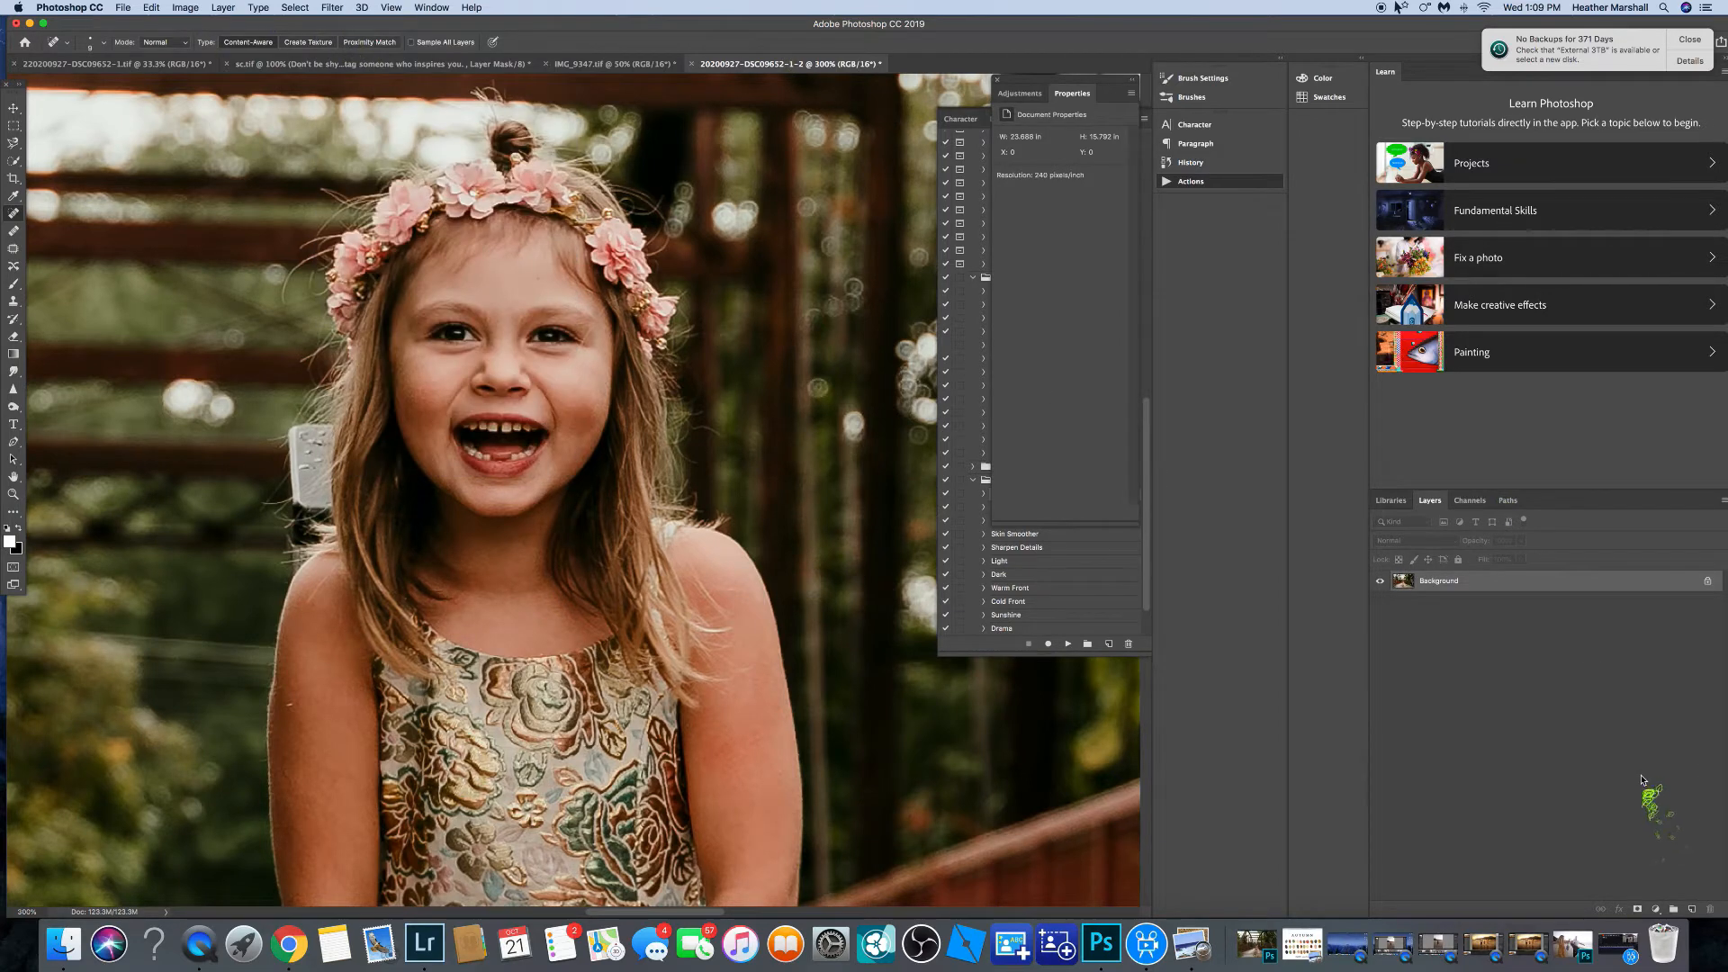
{"action": "key", "text": "super+z"}
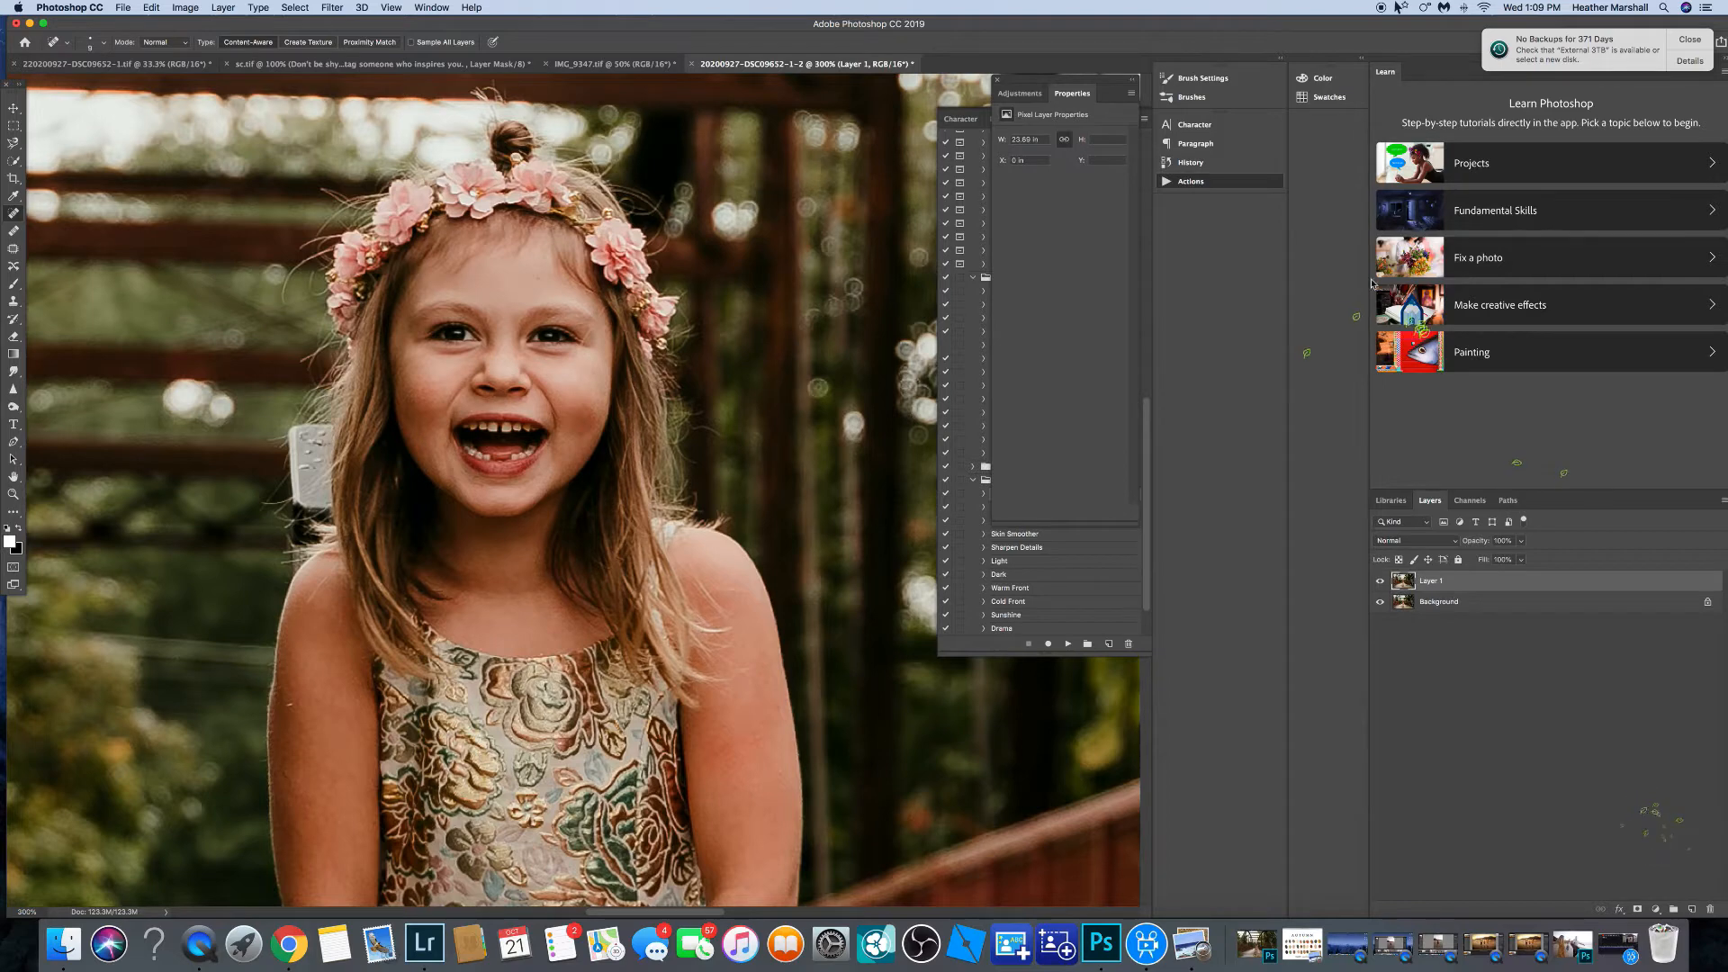
Try reshaping the gray object and the girl's face with Liquify, then cancel it.
{"action": "left_click", "coordinate": [331, 8]}
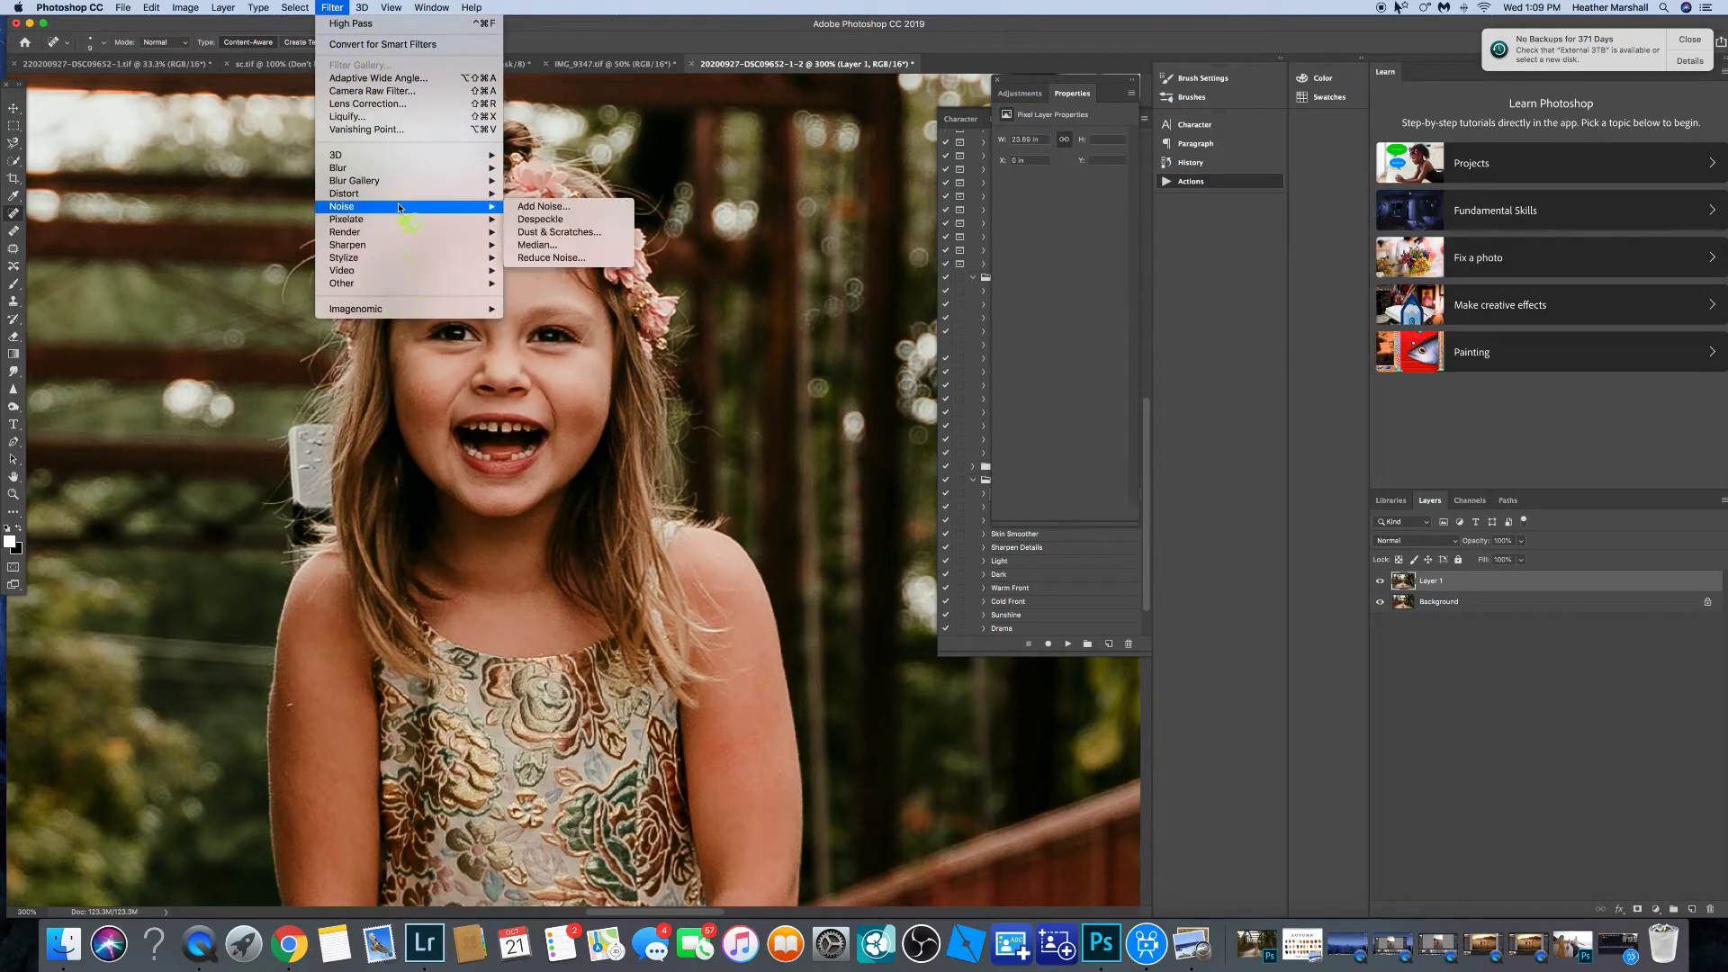
{"action": "left_click", "coordinate": [432, 117]}
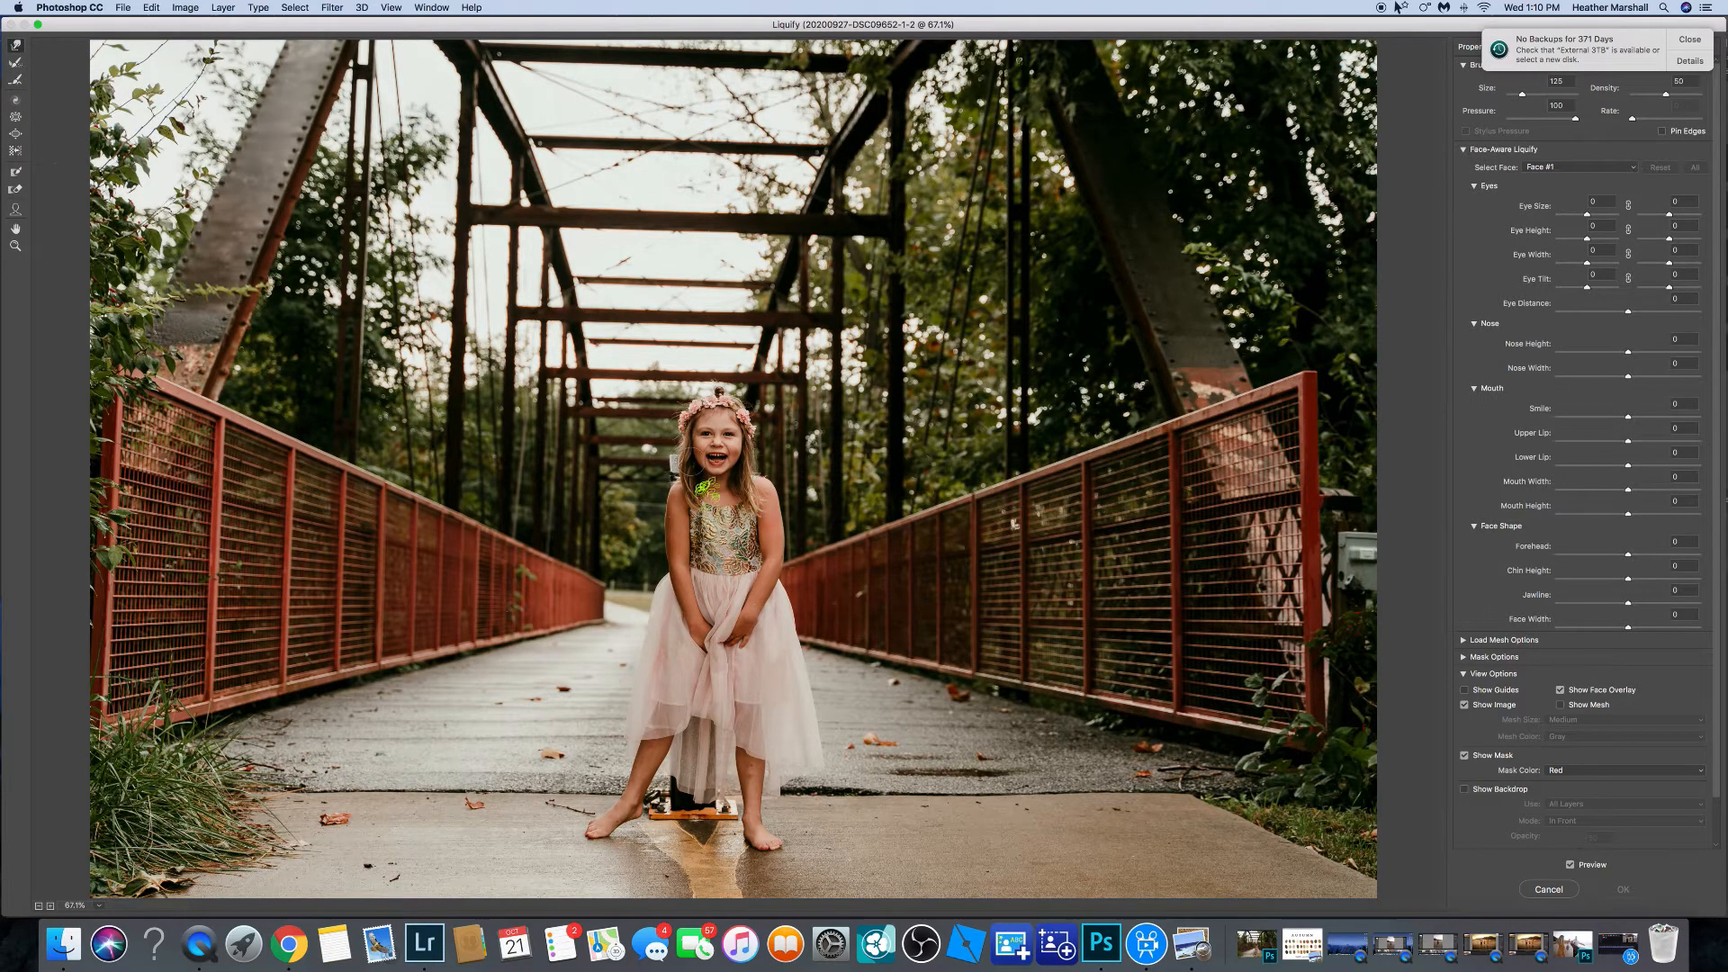
{"action": "key", "text": "super+equal"}
{"action": "key", "text": "super+equal"}
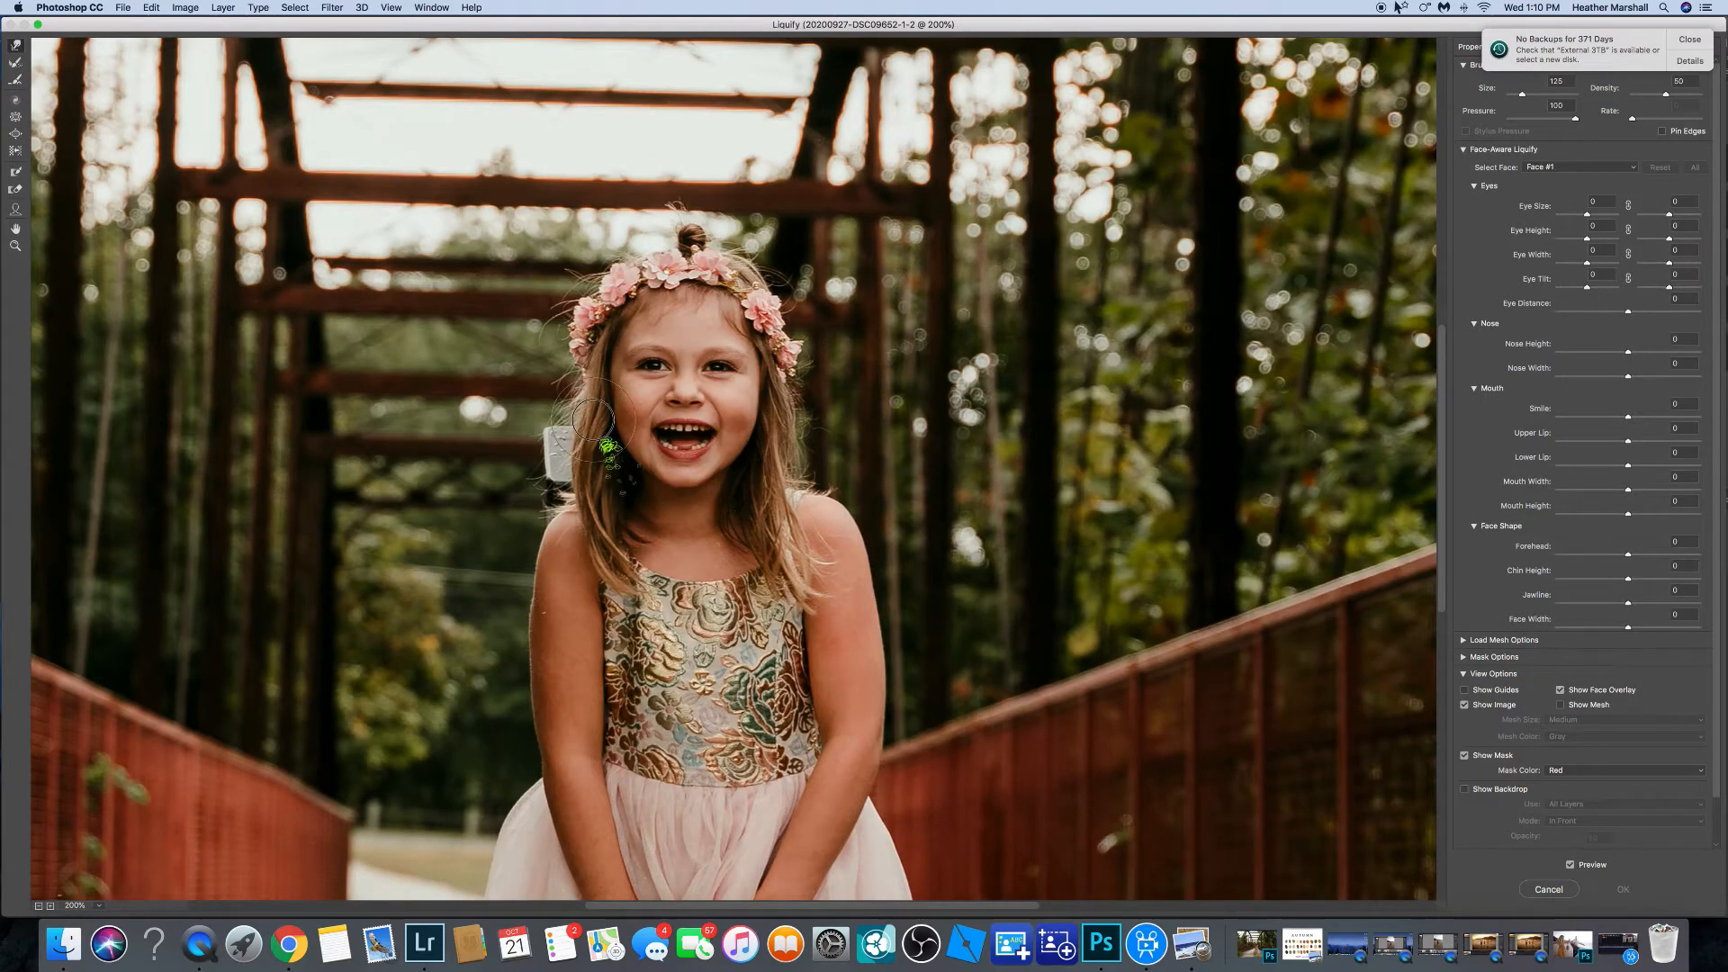
{"action": "left_click_drag", "start_coordinate": [584, 420], "coordinate": [591, 425]}
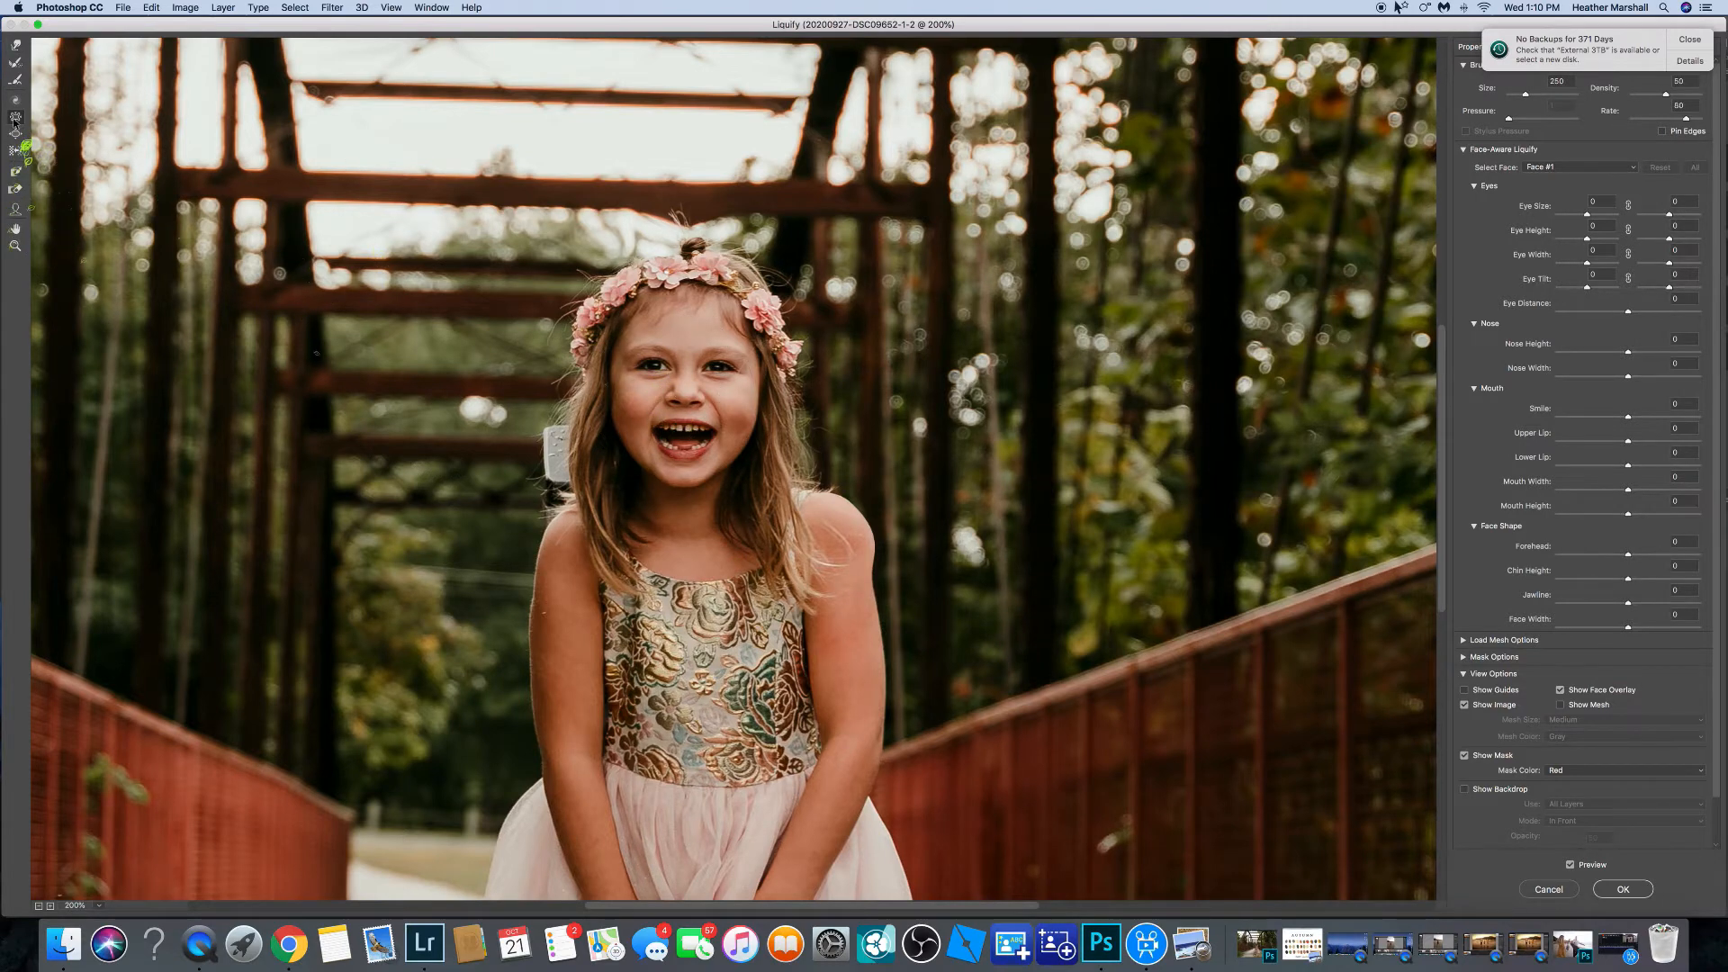
{"action": "left_click_drag", "start_coordinate": [682, 401], "coordinate": [688, 408]}
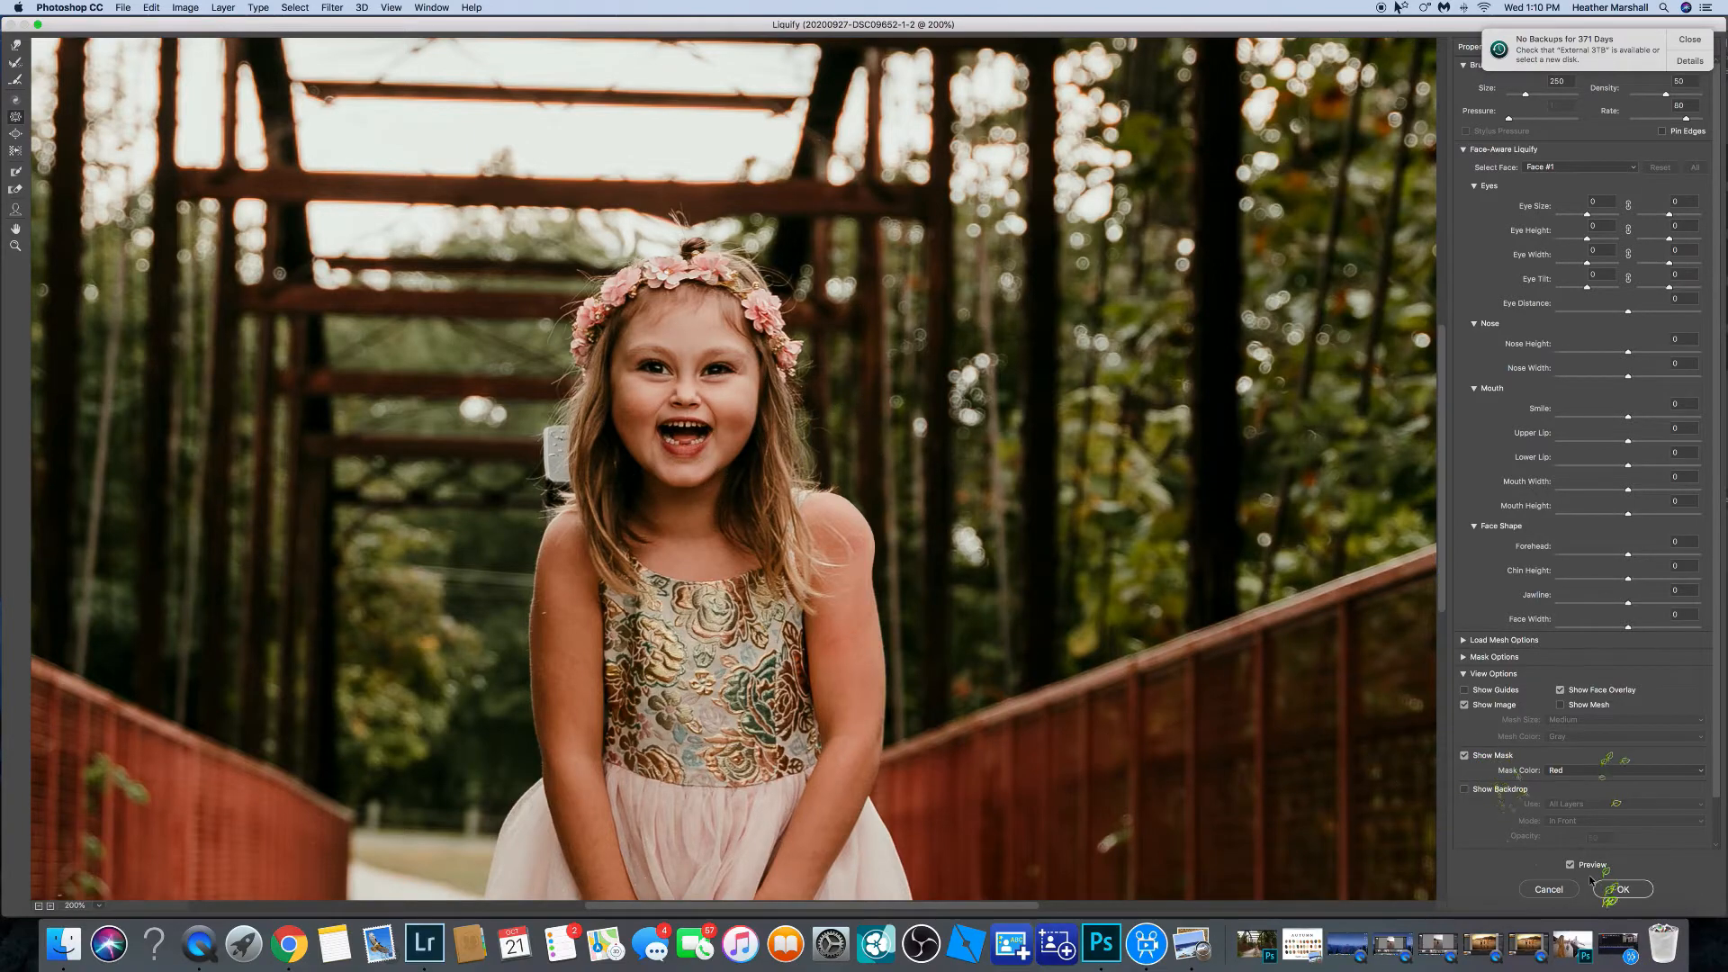
{"action": "left_click", "coordinate": [1568, 894]}
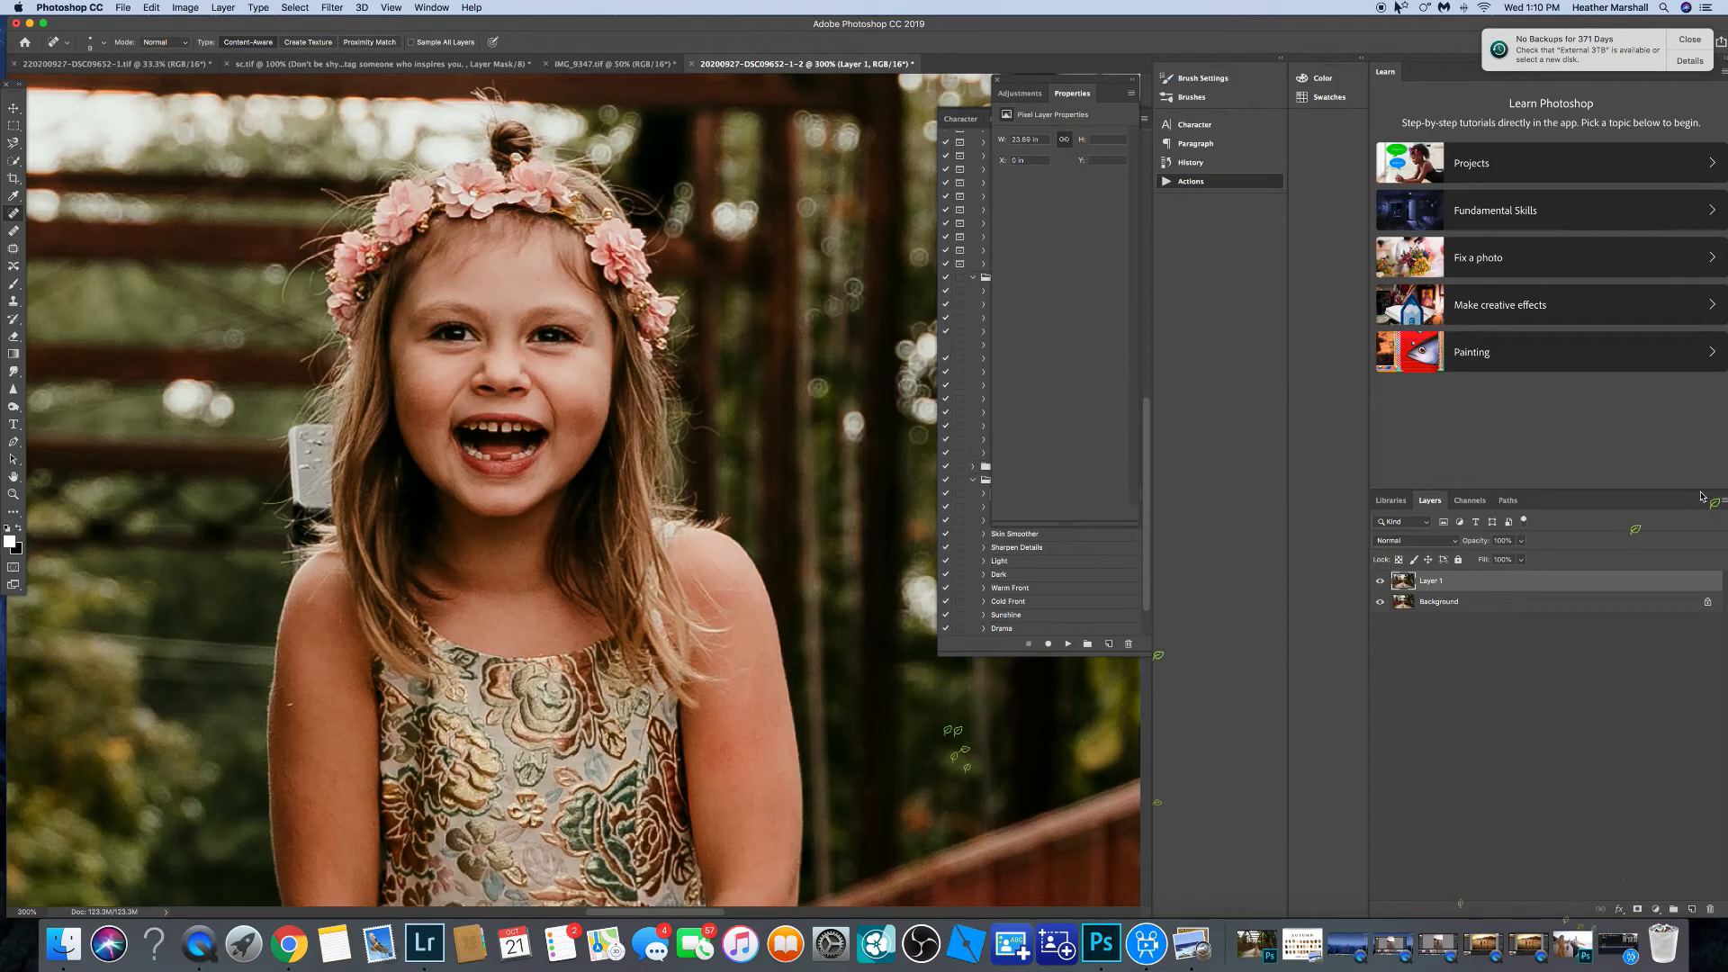
Undo the last change and zoom out to view the whole bridge photo.
{"action": "key", "text": "super+z"}
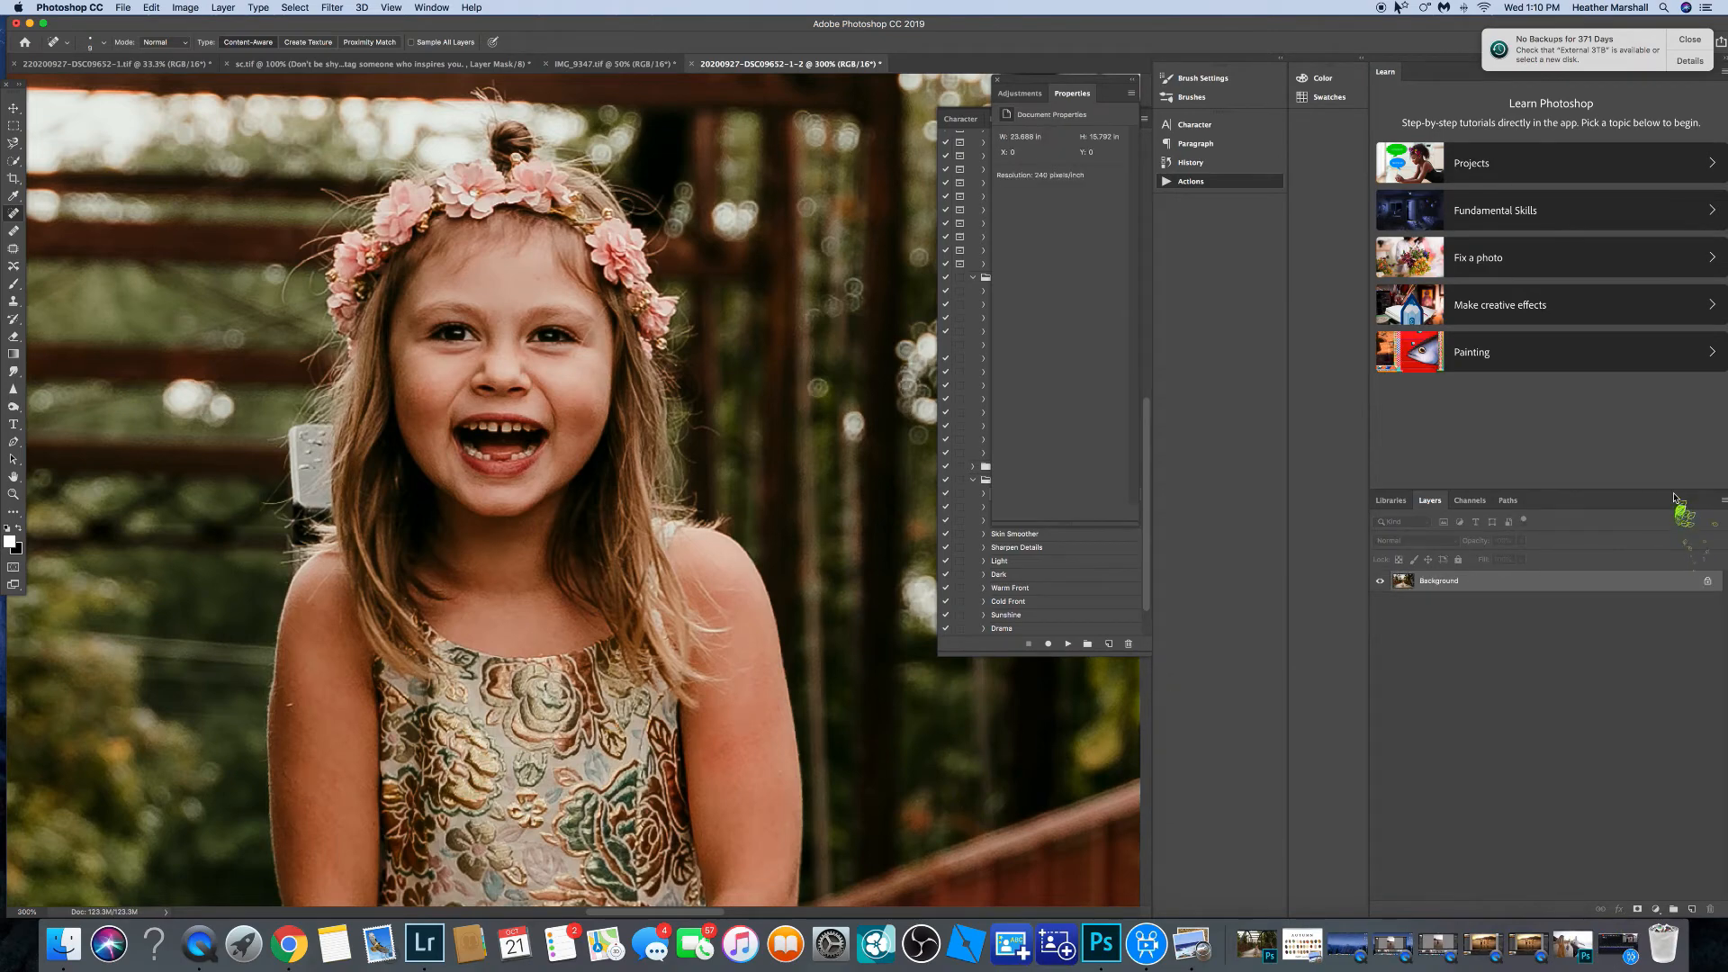
{"action": "key", "text": "super+0"}
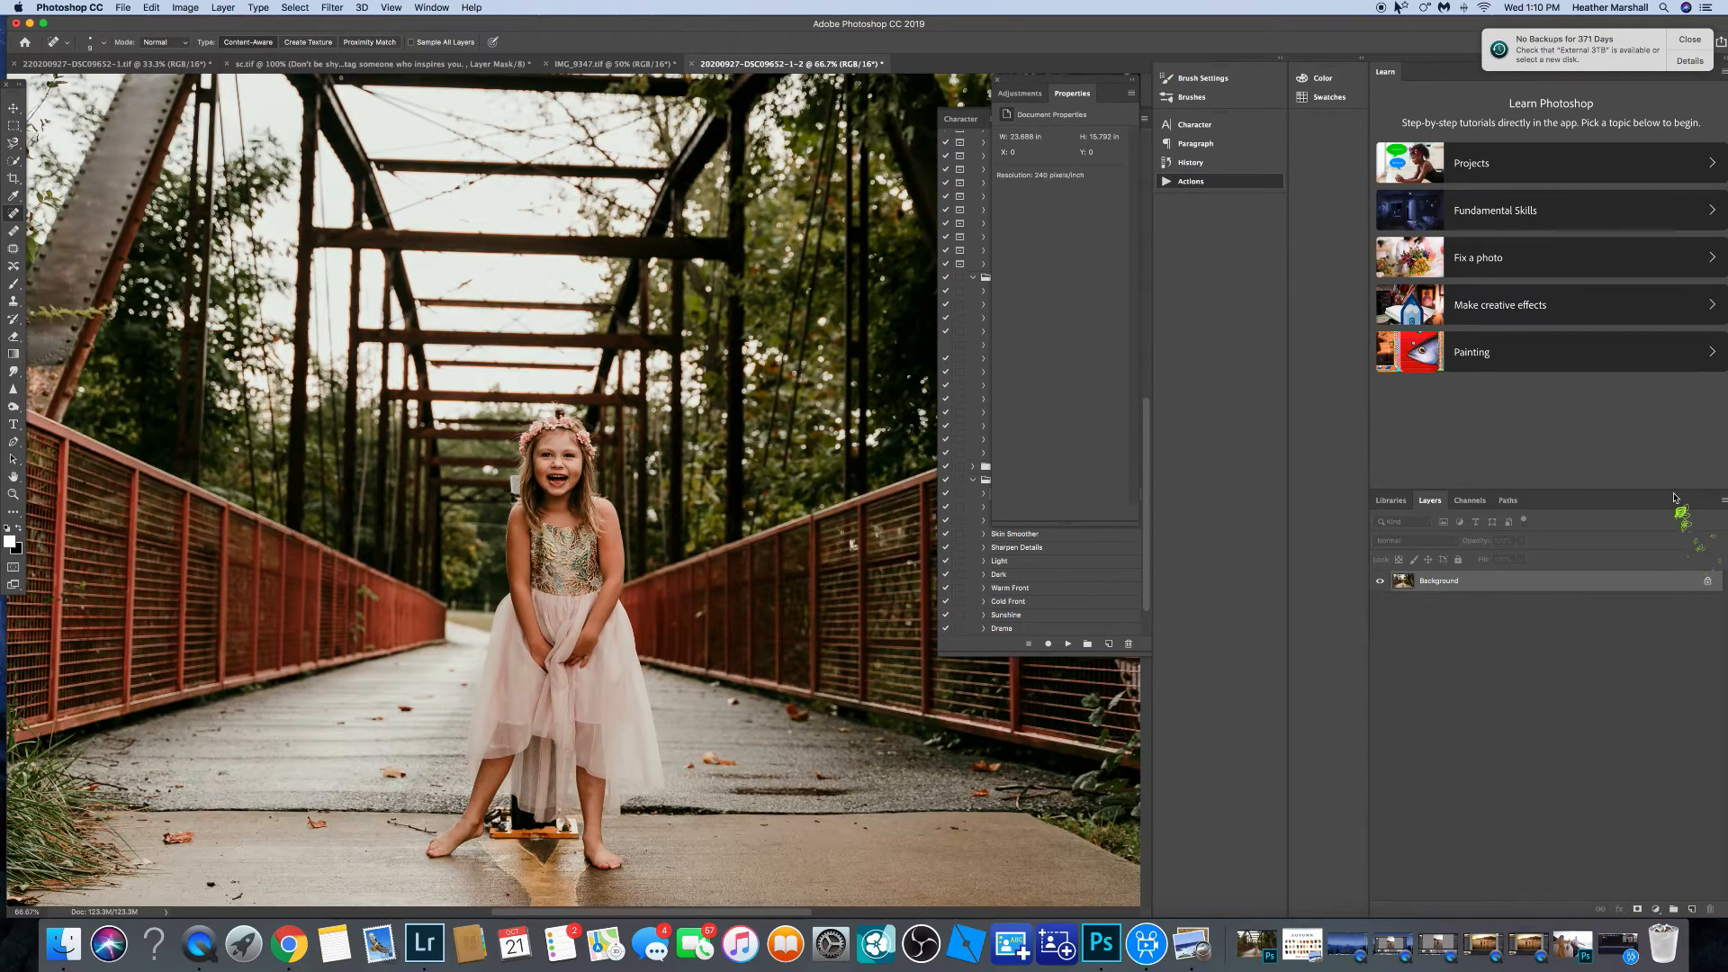
{"action": "key", "text": "super+minus"}
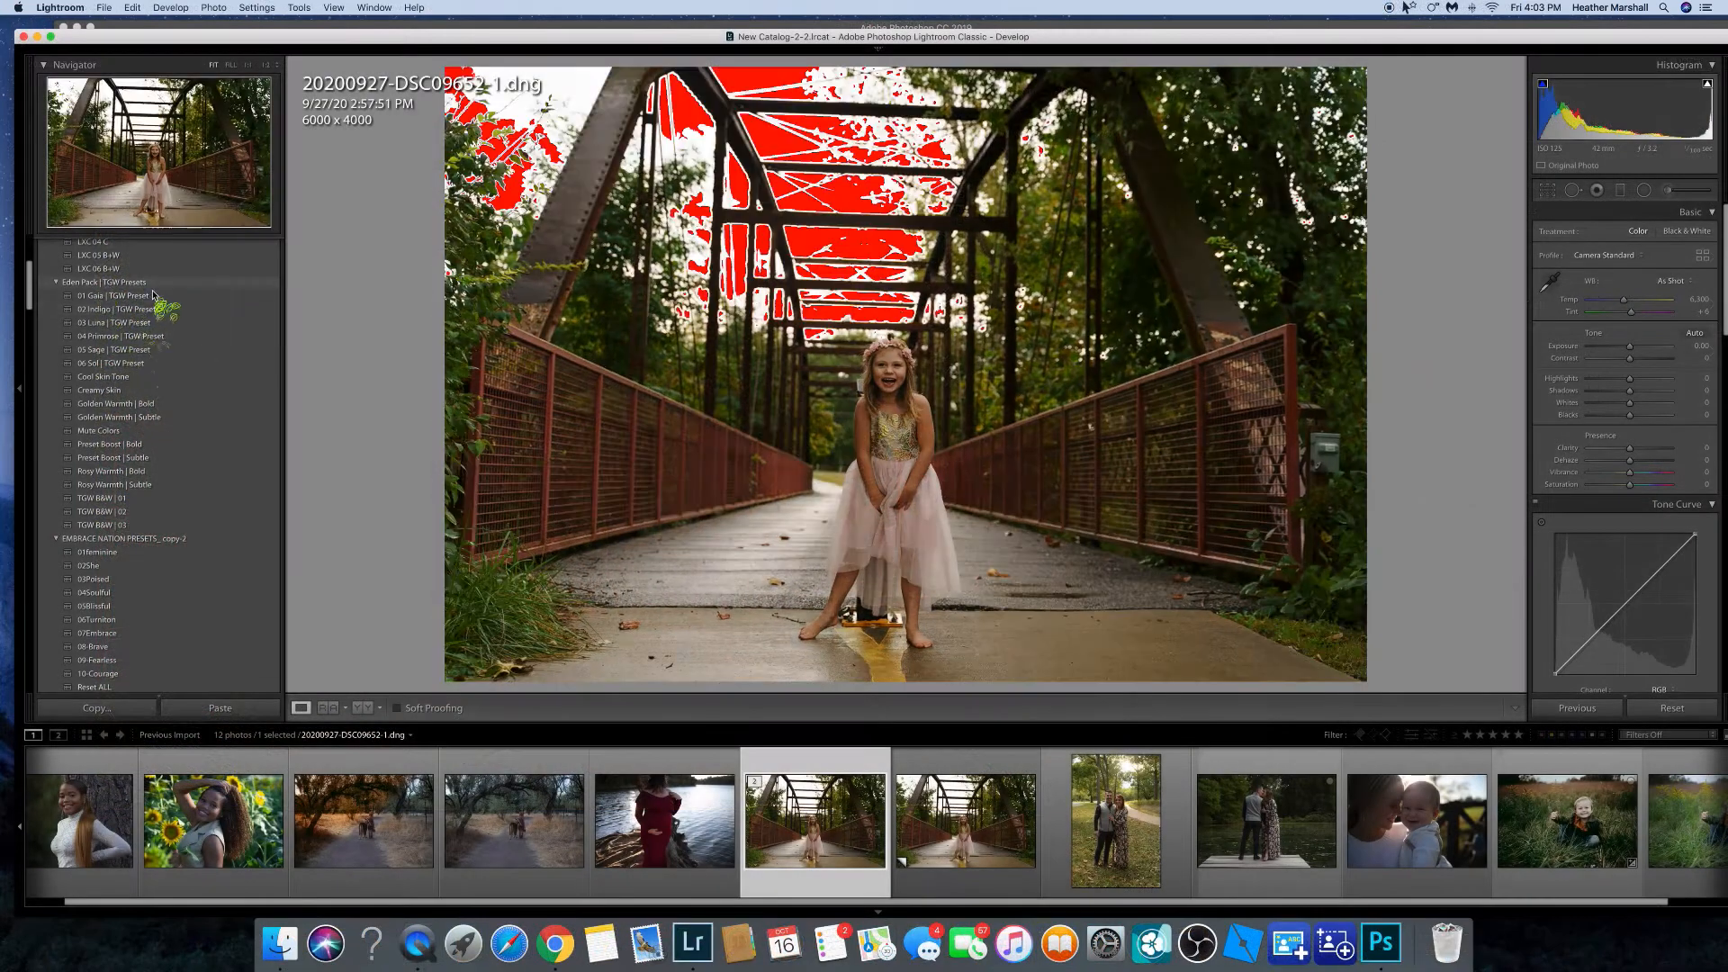
Switch to Lightroom and apply the 003 - SMAL ROSE 03 preset to the bridge photo.
{"action": "left_click", "coordinate": [144, 297]}
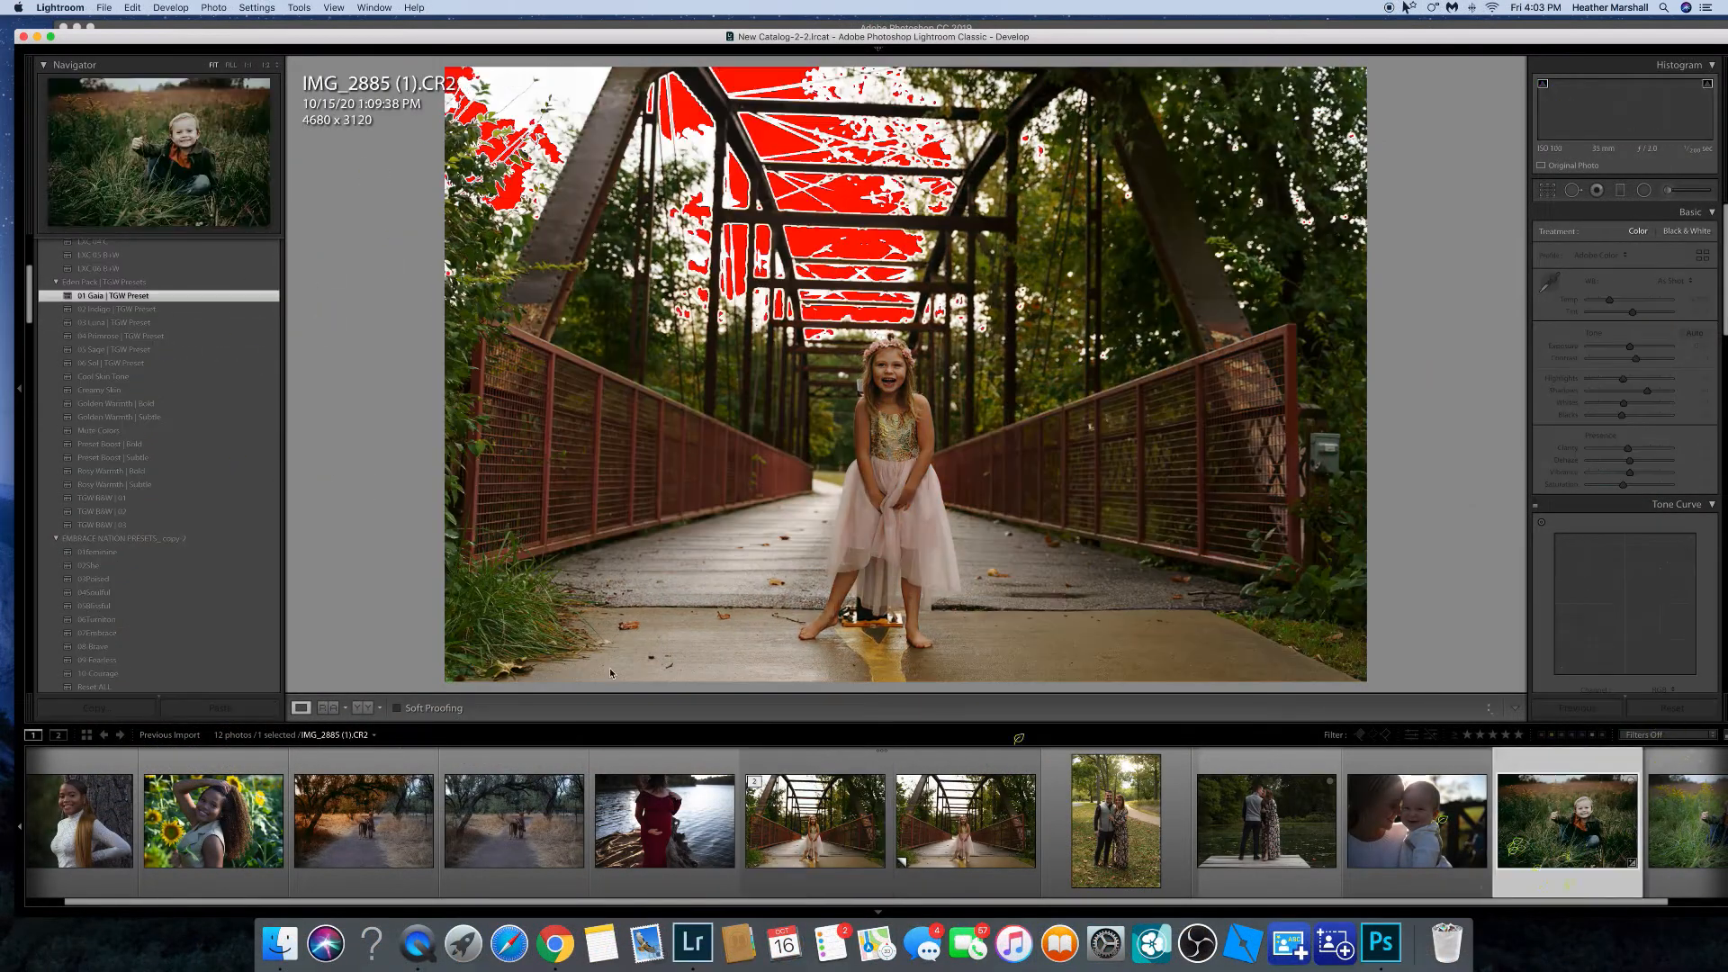
{"action": "left_click", "coordinate": [263, 353]}
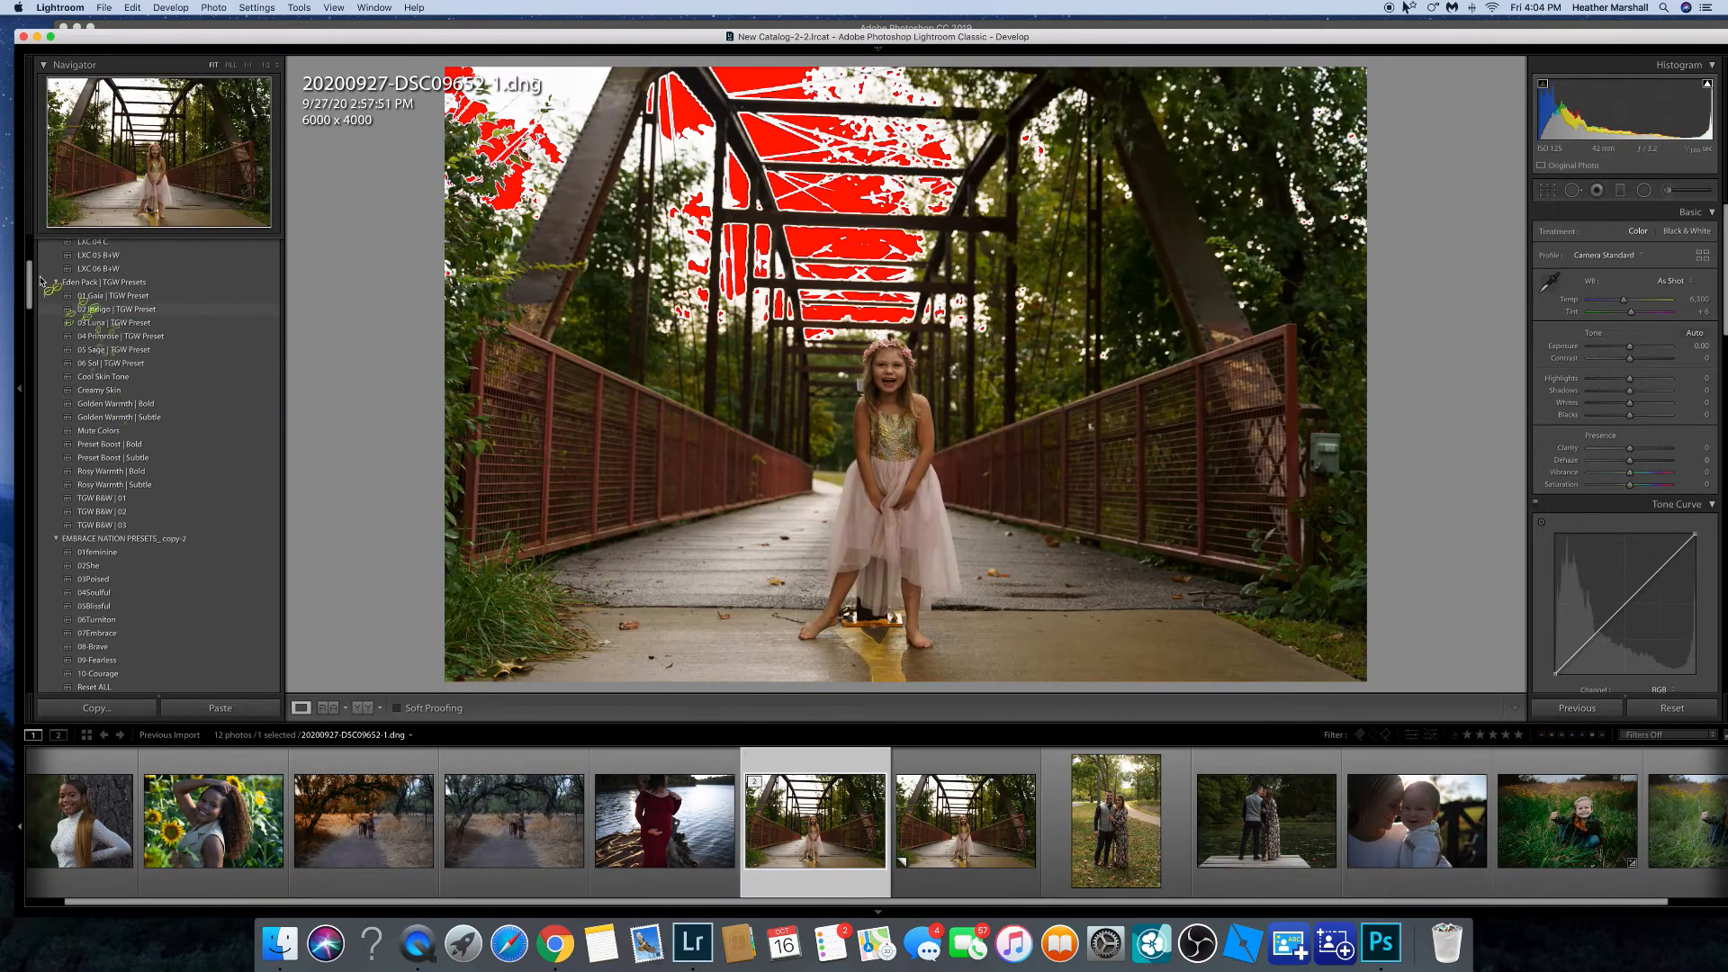
{"action": "left_click_drag", "start_coordinate": [30, 301], "coordinate": [33, 355]}
{"action": "scroll", "coordinate": [121, 367], "scroll_direction": "down", "scroll_amount": 5}
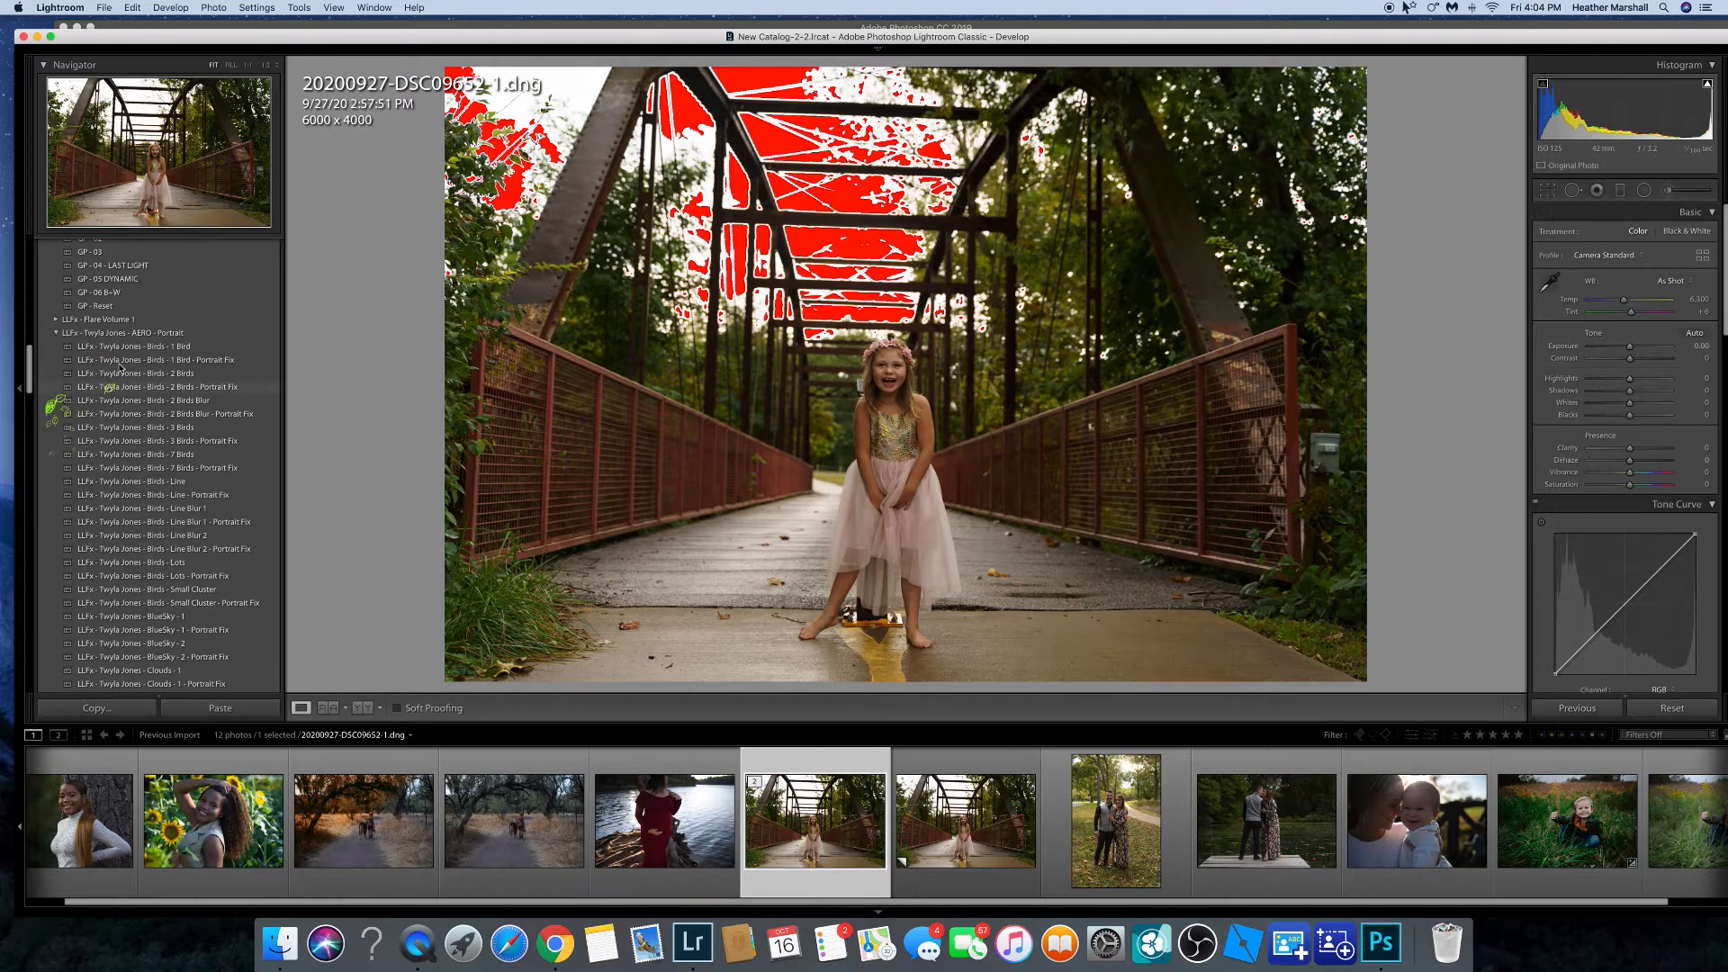
{"action": "left_click_drag", "start_coordinate": [34, 355], "coordinate": [163, 495]}
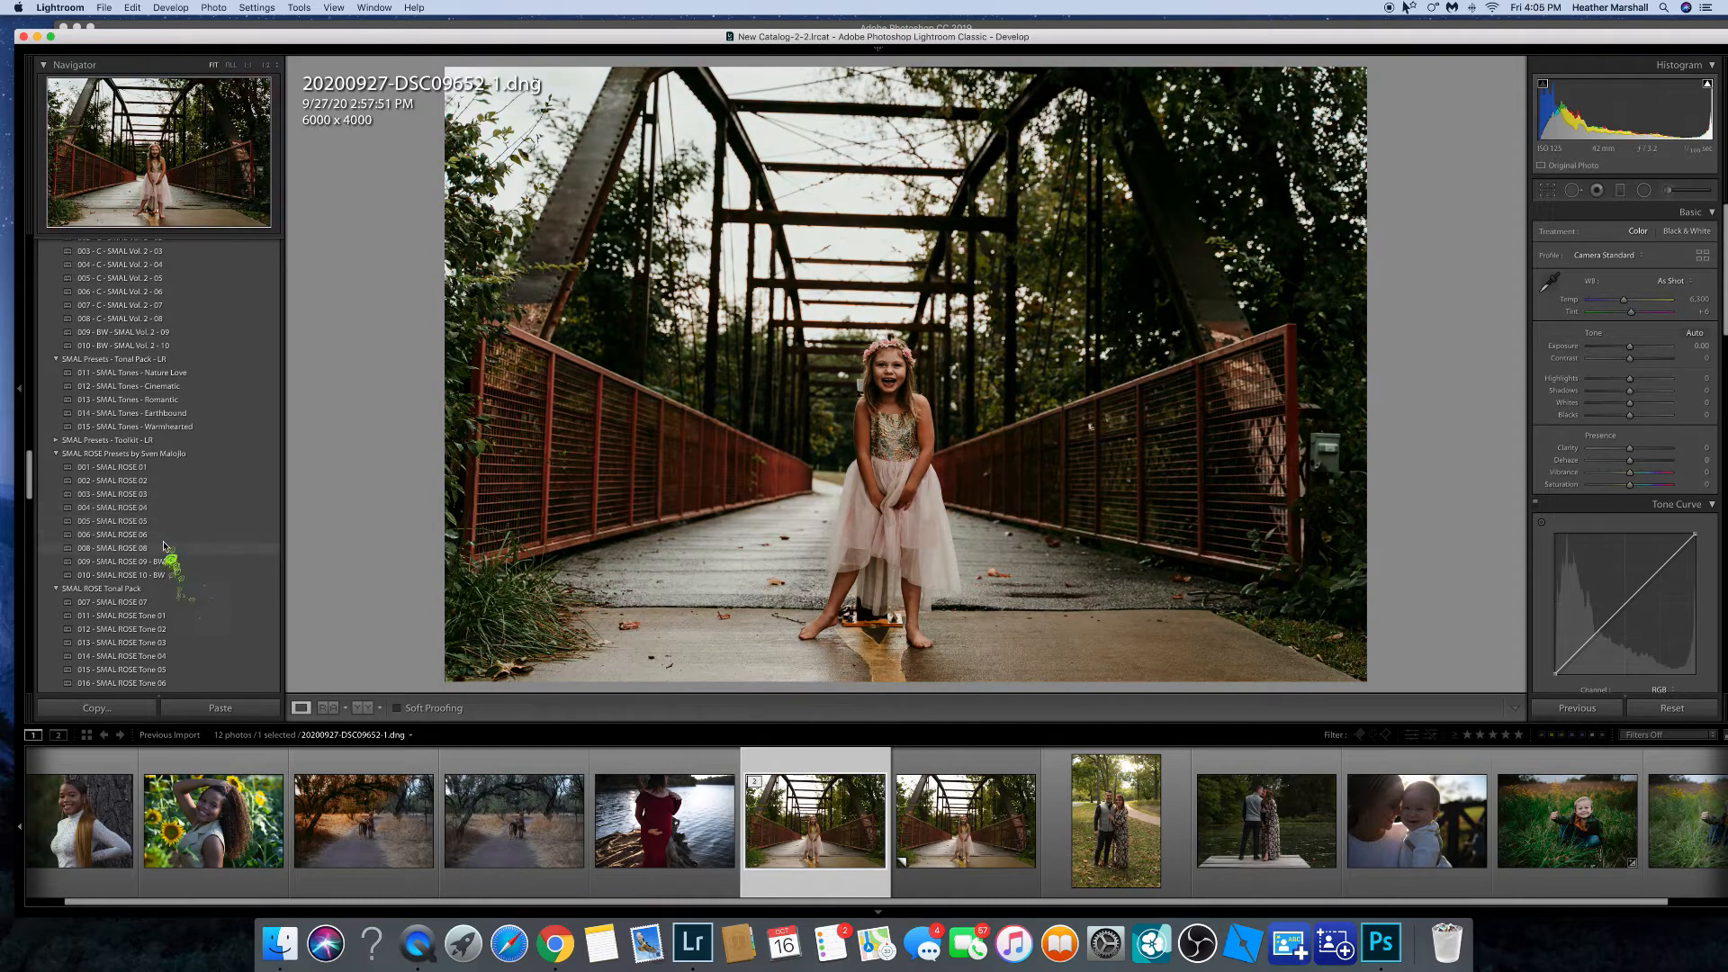
{"action": "left_click", "coordinate": [166, 494]}
{"action": "left_click_drag", "start_coordinate": [1630, 346], "coordinate": [1632, 347]}
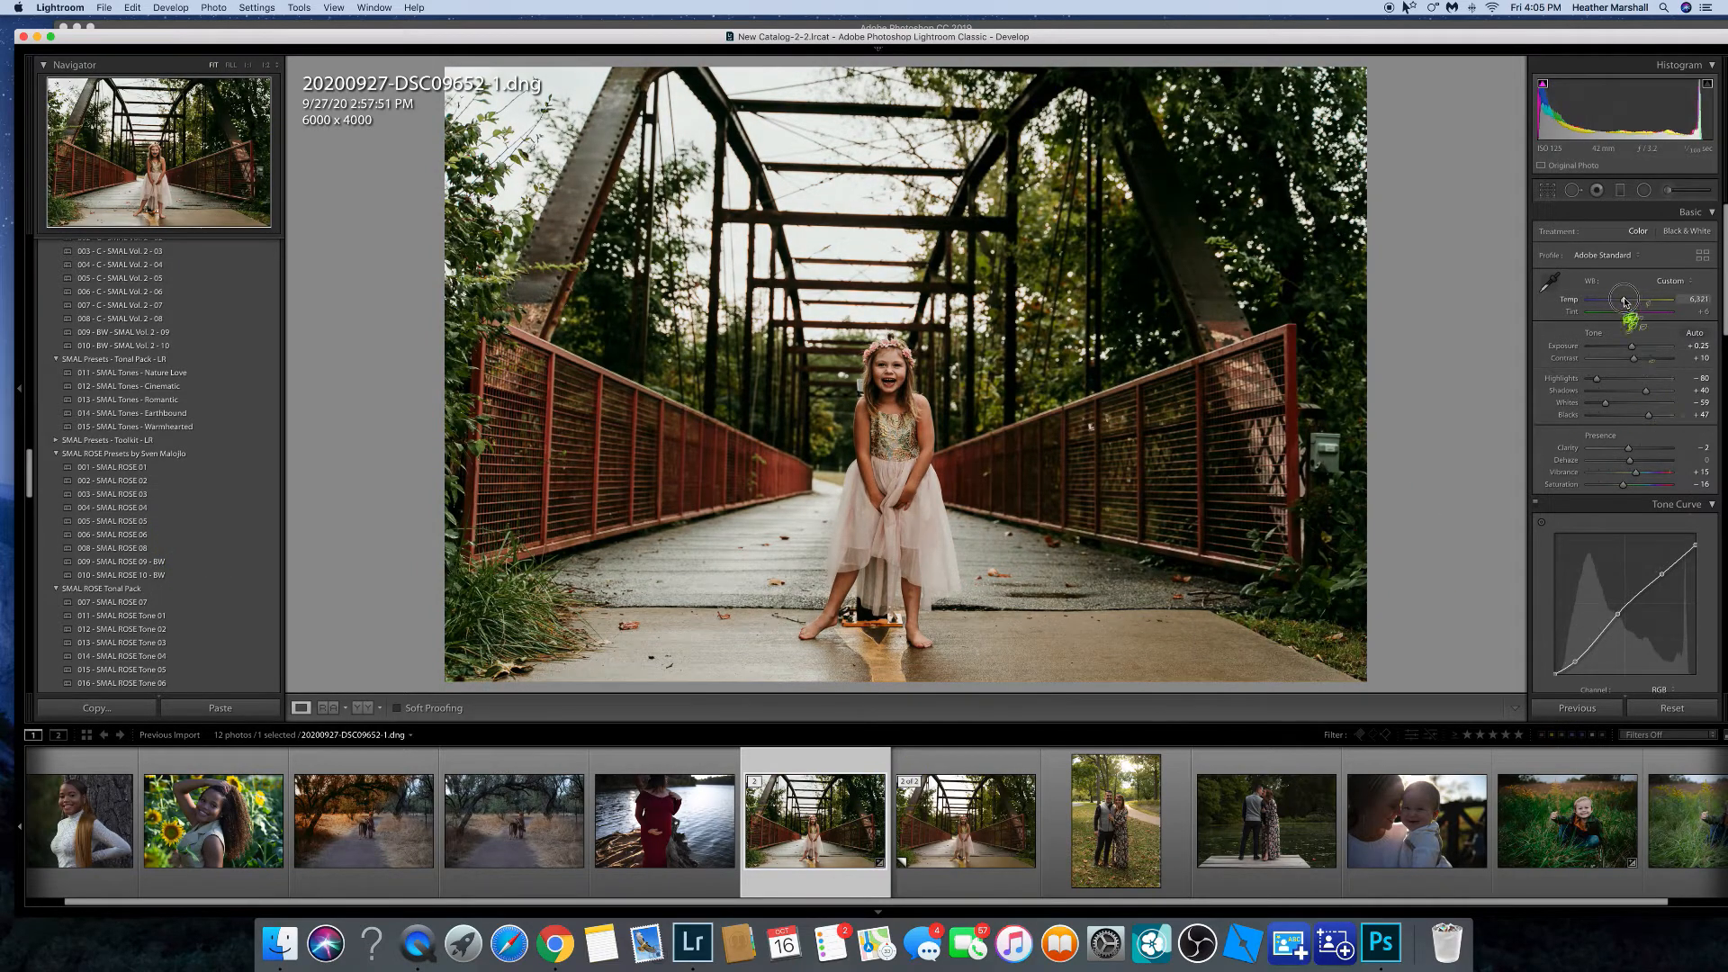
Save a snapshot of the current settings named rose3.
{"action": "scroll", "coordinate": [1665, 432], "scroll_direction": "down", "scroll_amount": 10}
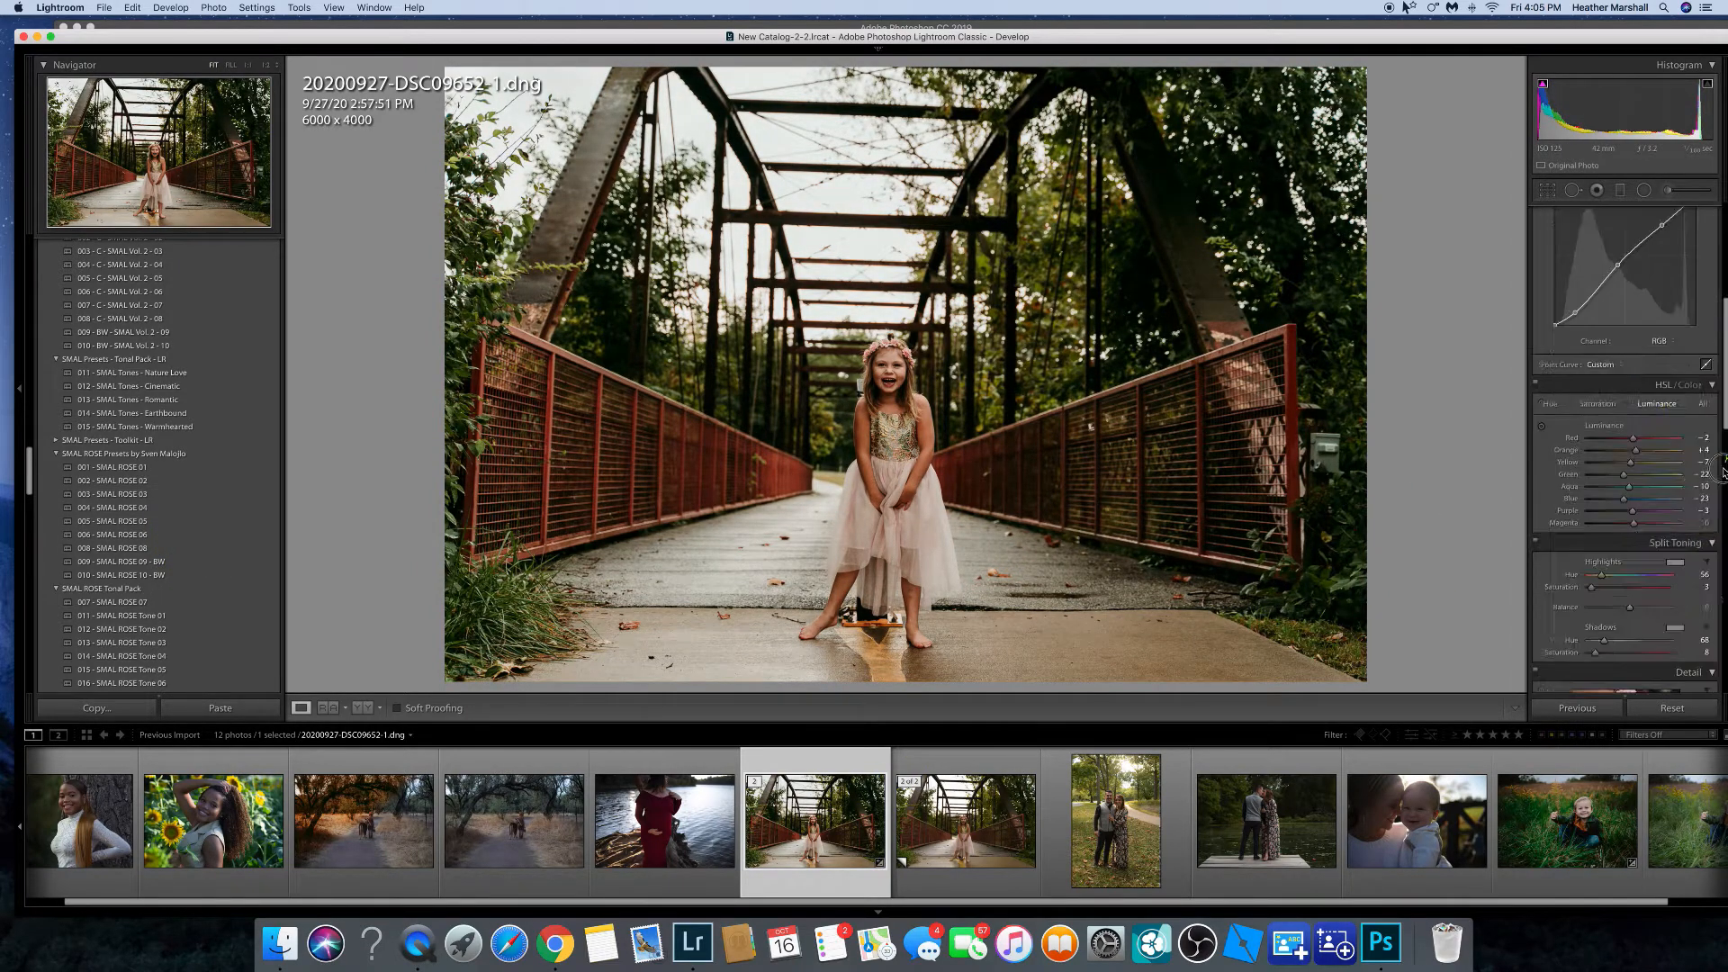
{"action": "scroll", "coordinate": [1715, 554], "scroll_direction": "up", "scroll_amount": 10}
{"action": "left_click", "coordinate": [170, 8]}
{"action": "left_click", "coordinate": [185, 36]}
{"action": "type", "text": "rose3"}
{"action": "key", "text": "Return"}
Select and delete two older snapshots from the Snapshots list.
{"action": "left_click_drag", "start_coordinate": [30, 472], "coordinate": [30, 570]}
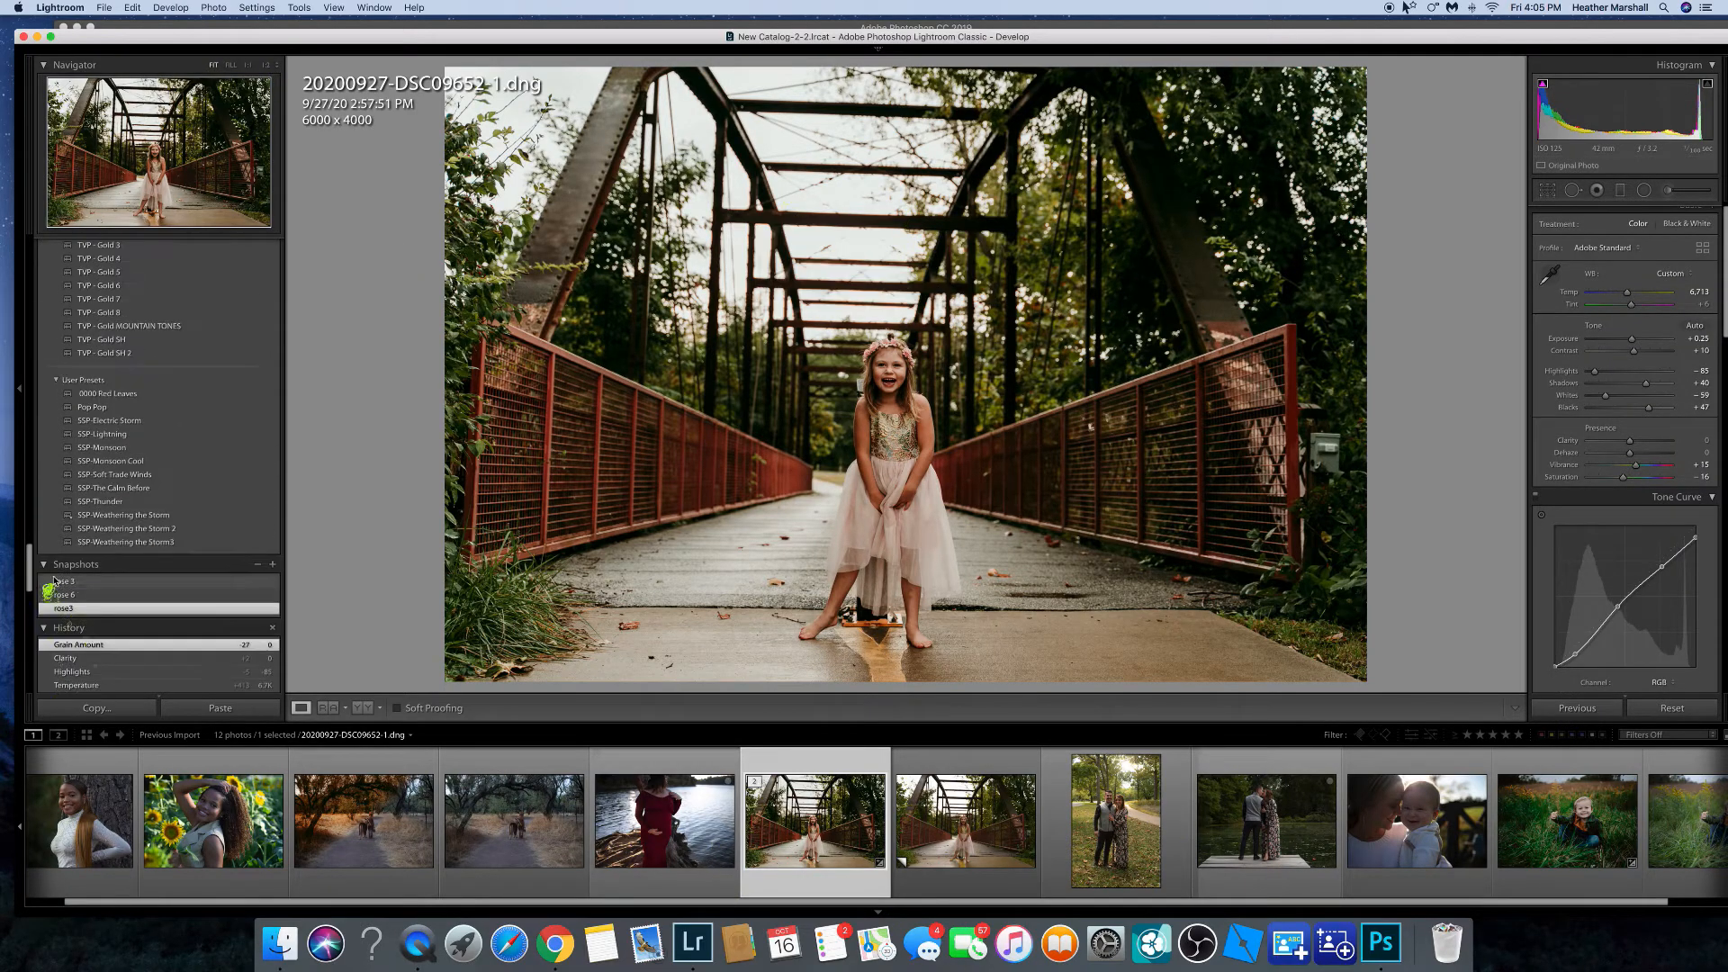
{"action": "left_click", "coordinate": [153, 582]}
{"action": "left_click", "coordinate": [258, 565]}
{"action": "left_click", "coordinate": [250, 582]}
{"action": "left_click", "coordinate": [258, 566]}
{"action": "left_click", "coordinate": [250, 582]}
{"action": "left_click", "coordinate": [257, 565]}
Create a new snapshot of the current settings named rose 3.
{"action": "left_click", "coordinate": [170, 8]}
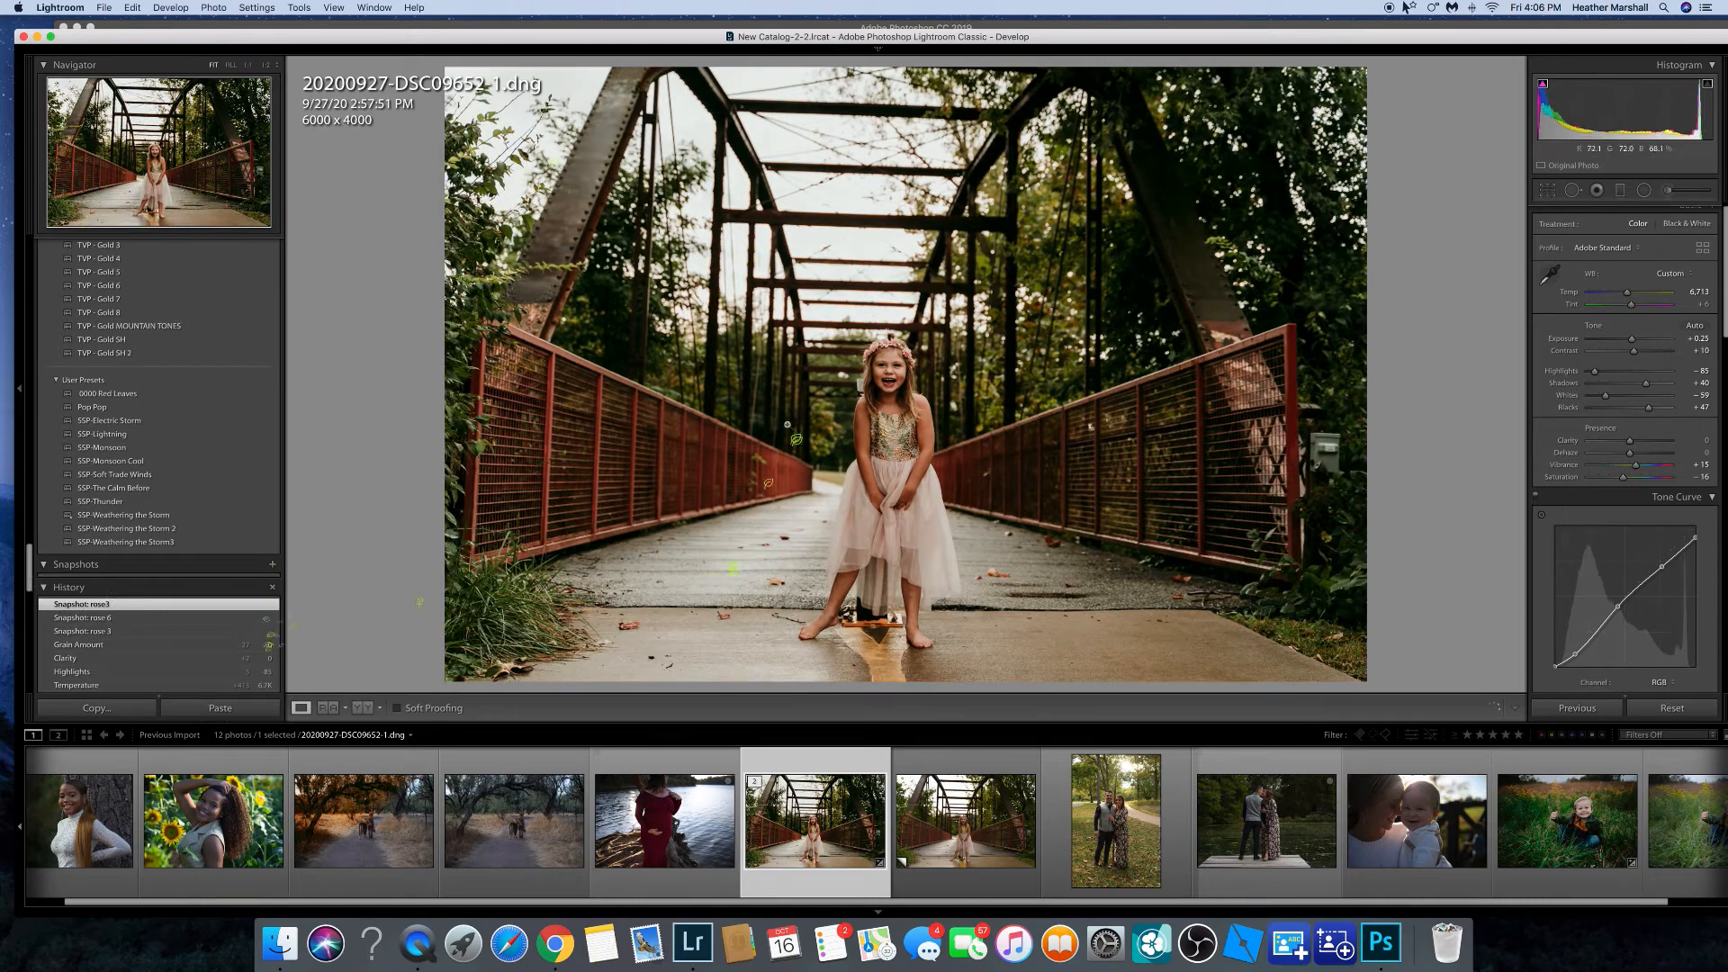
{"action": "left_click", "coordinate": [189, 27]}
{"action": "type", "text": "rose 3"}
{"action": "key", "text": "Return"}
Apply the 006 - SMAL ROSE 06 preset and raise the Shadows slightly.
{"action": "scroll", "coordinate": [144, 486], "scroll_direction": "up", "scroll_amount": 10}
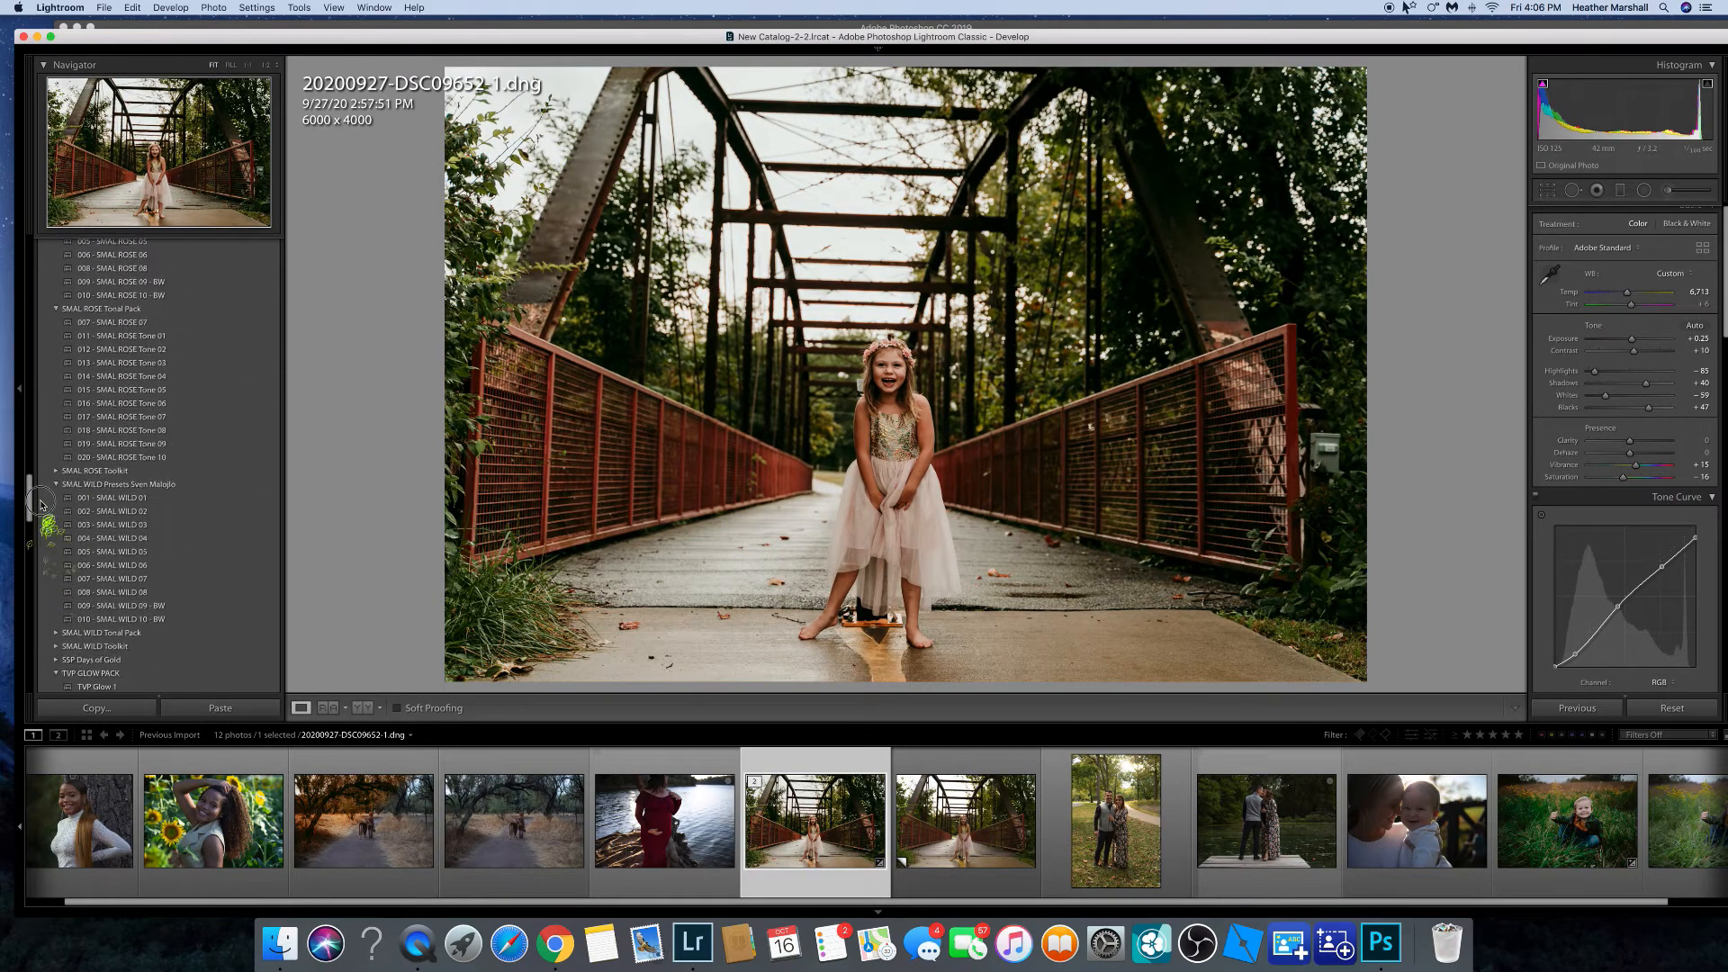
{"action": "left_click", "coordinate": [144, 427]}
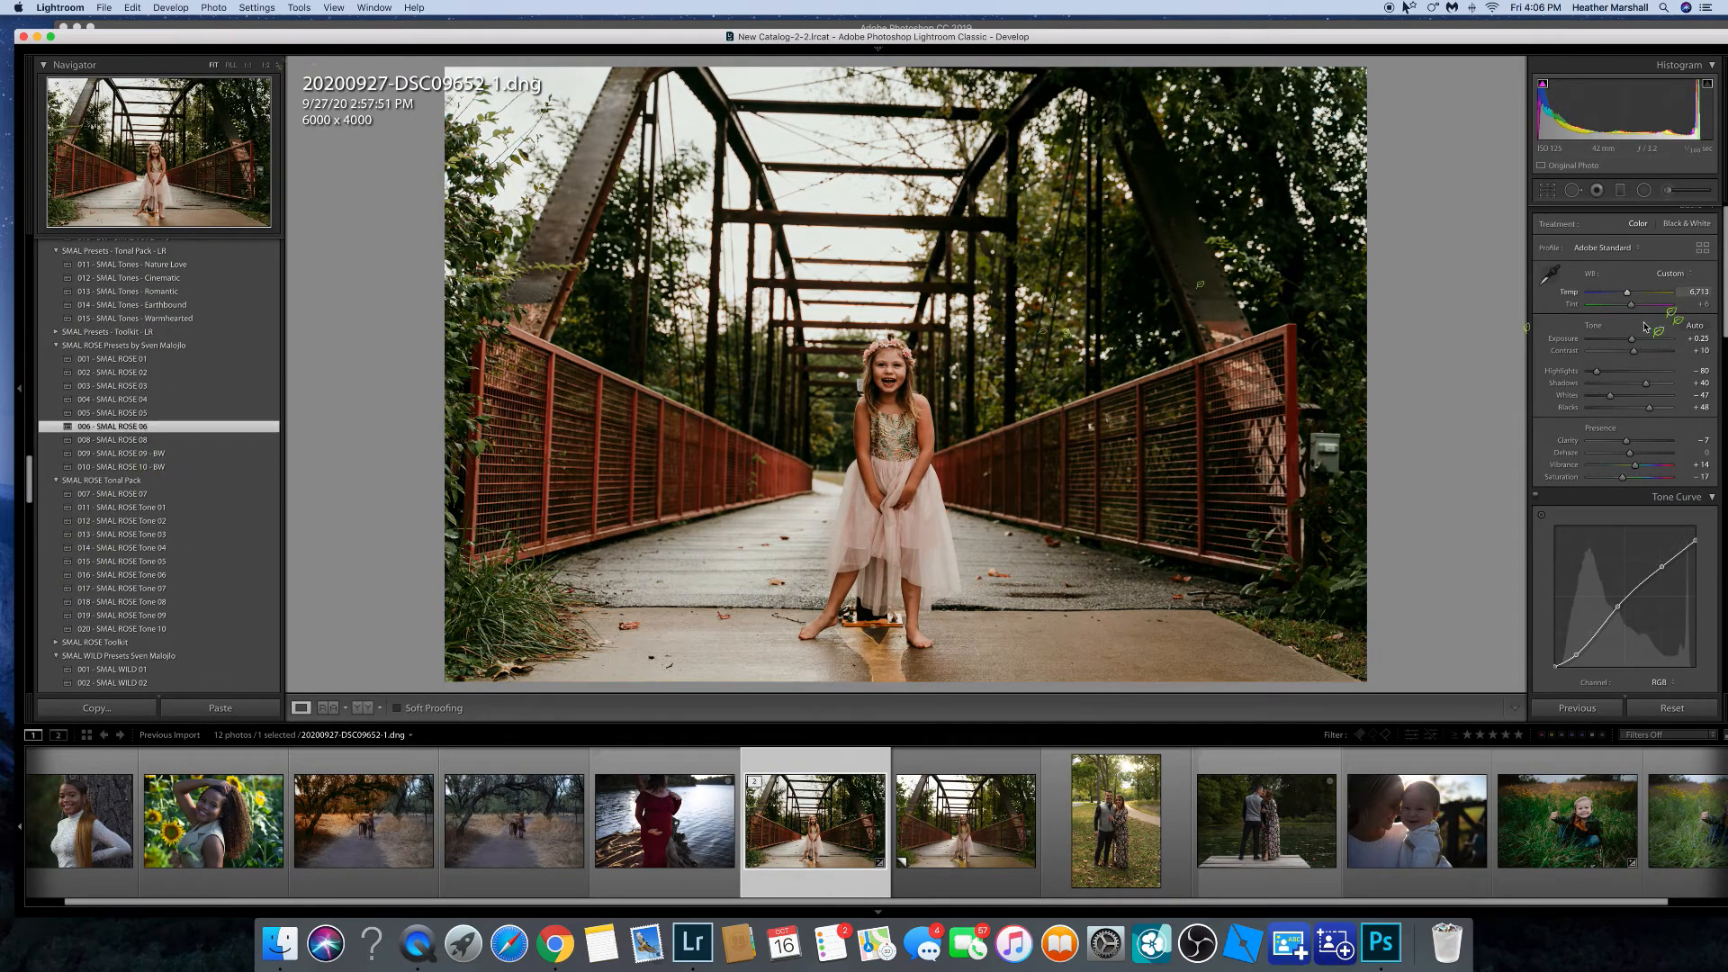
{"action": "left_click_drag", "start_coordinate": [1647, 383], "coordinate": [1662, 384]}
Save a snapshot of these settings named rose 4.
{"action": "left_click_drag", "start_coordinate": [1726, 270], "coordinate": [1725, 626]}
{"action": "left_click", "coordinate": [170, 7]}
{"action": "left_click", "coordinate": [189, 26]}
{"action": "type", "text": "rose 4"}
{"action": "key", "text": "Return"}
Create a virtual copy of the bridge photo and apply the TVP - Gold MOUNTAIN TONES preset to it.
{"action": "right_click", "coordinate": [830, 841]}
{"action": "left_click", "coordinate": [889, 742]}
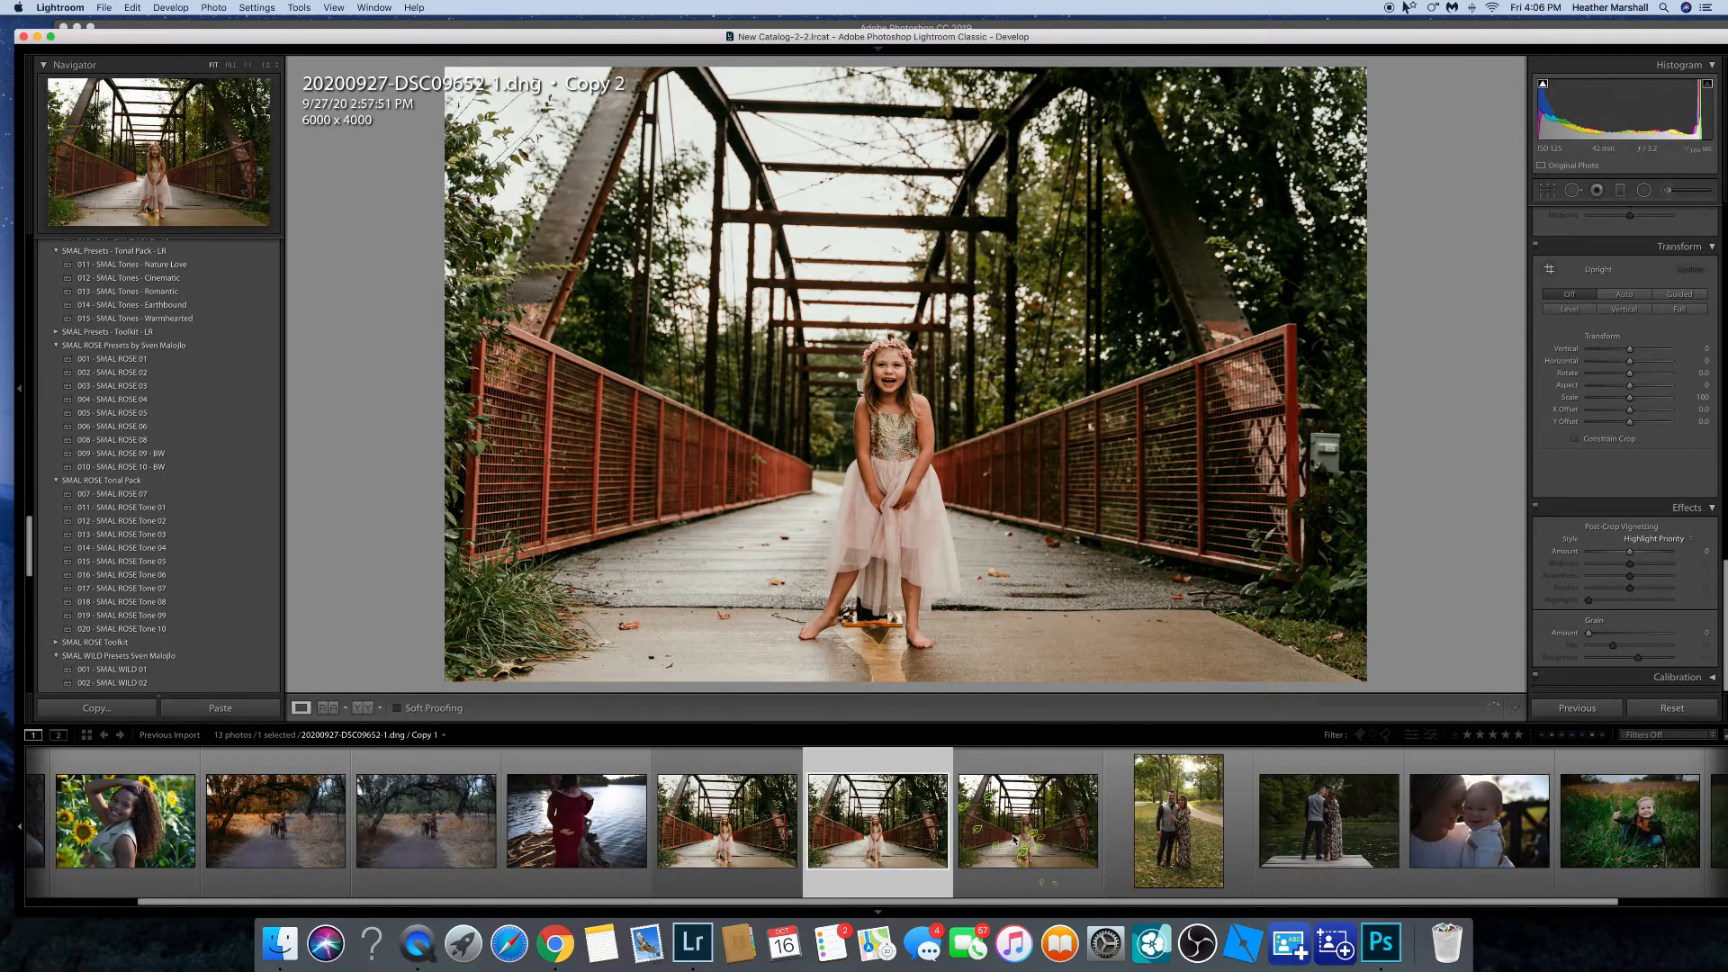
{"action": "left_click_drag", "start_coordinate": [29, 555], "coordinate": [29, 630]}
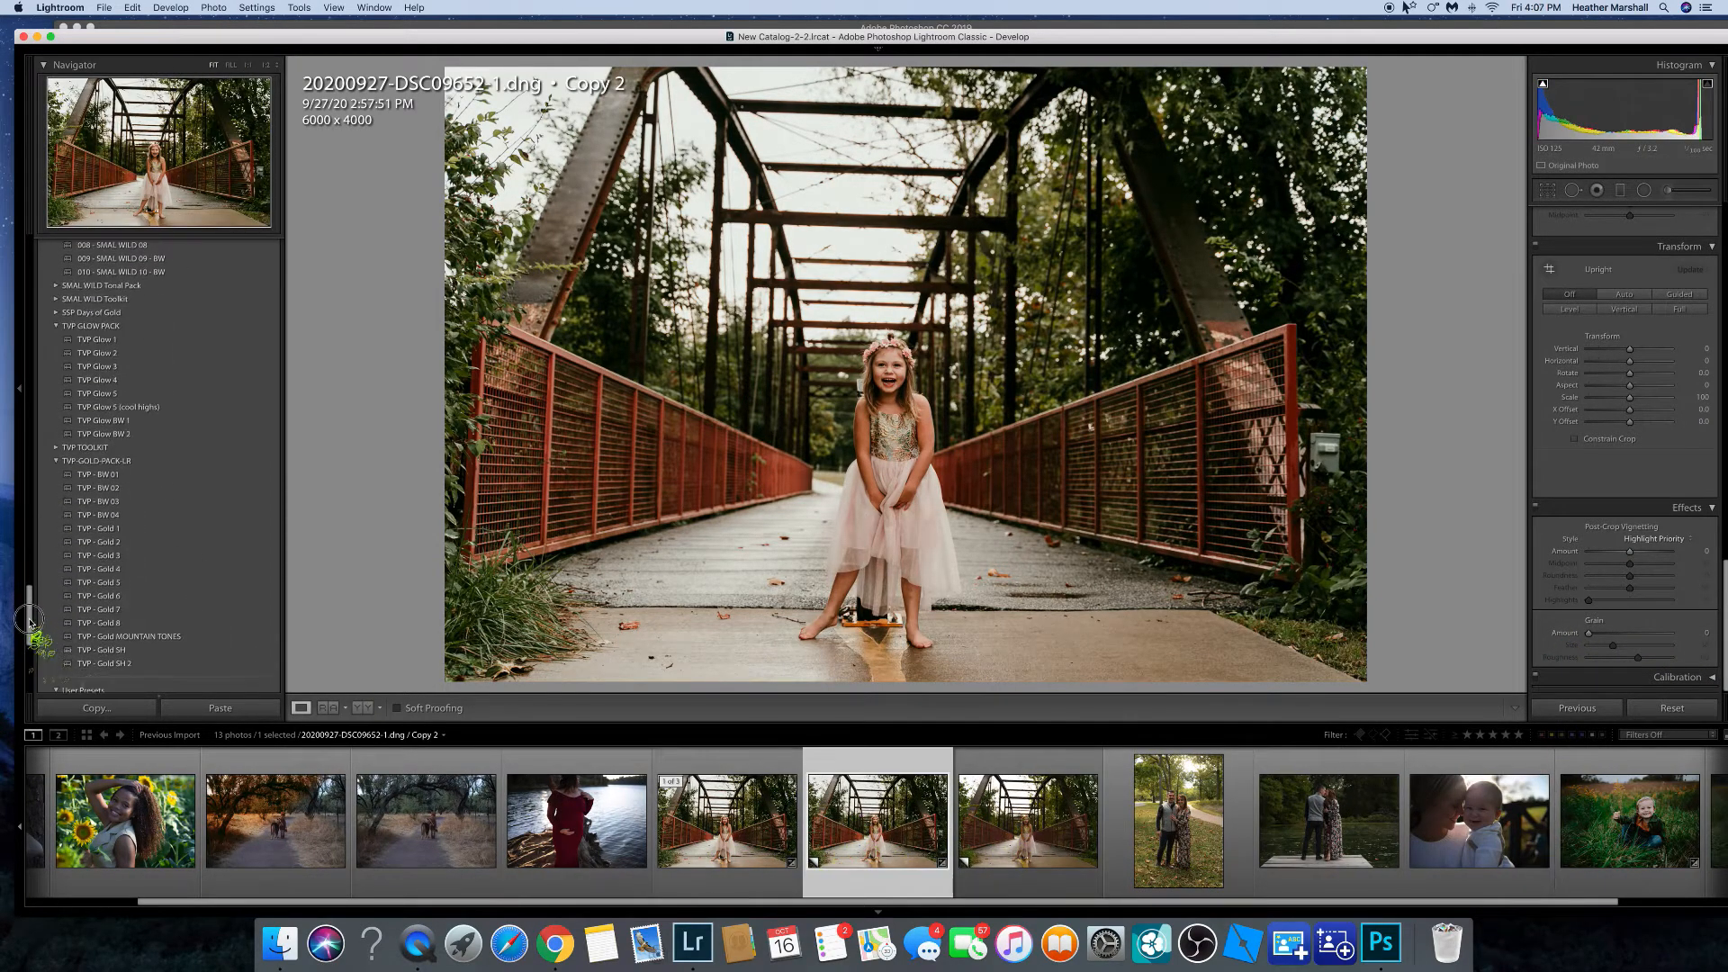
{"action": "left_click", "coordinate": [130, 636]}
Compare the virtual copy with the original bridge photo side by side.
{"action": "scroll", "coordinate": [1644, 358], "scroll_direction": "up", "scroll_amount": 5}
{"action": "scroll", "coordinate": [1643, 358], "scroll_direction": "up", "scroll_amount": 5}
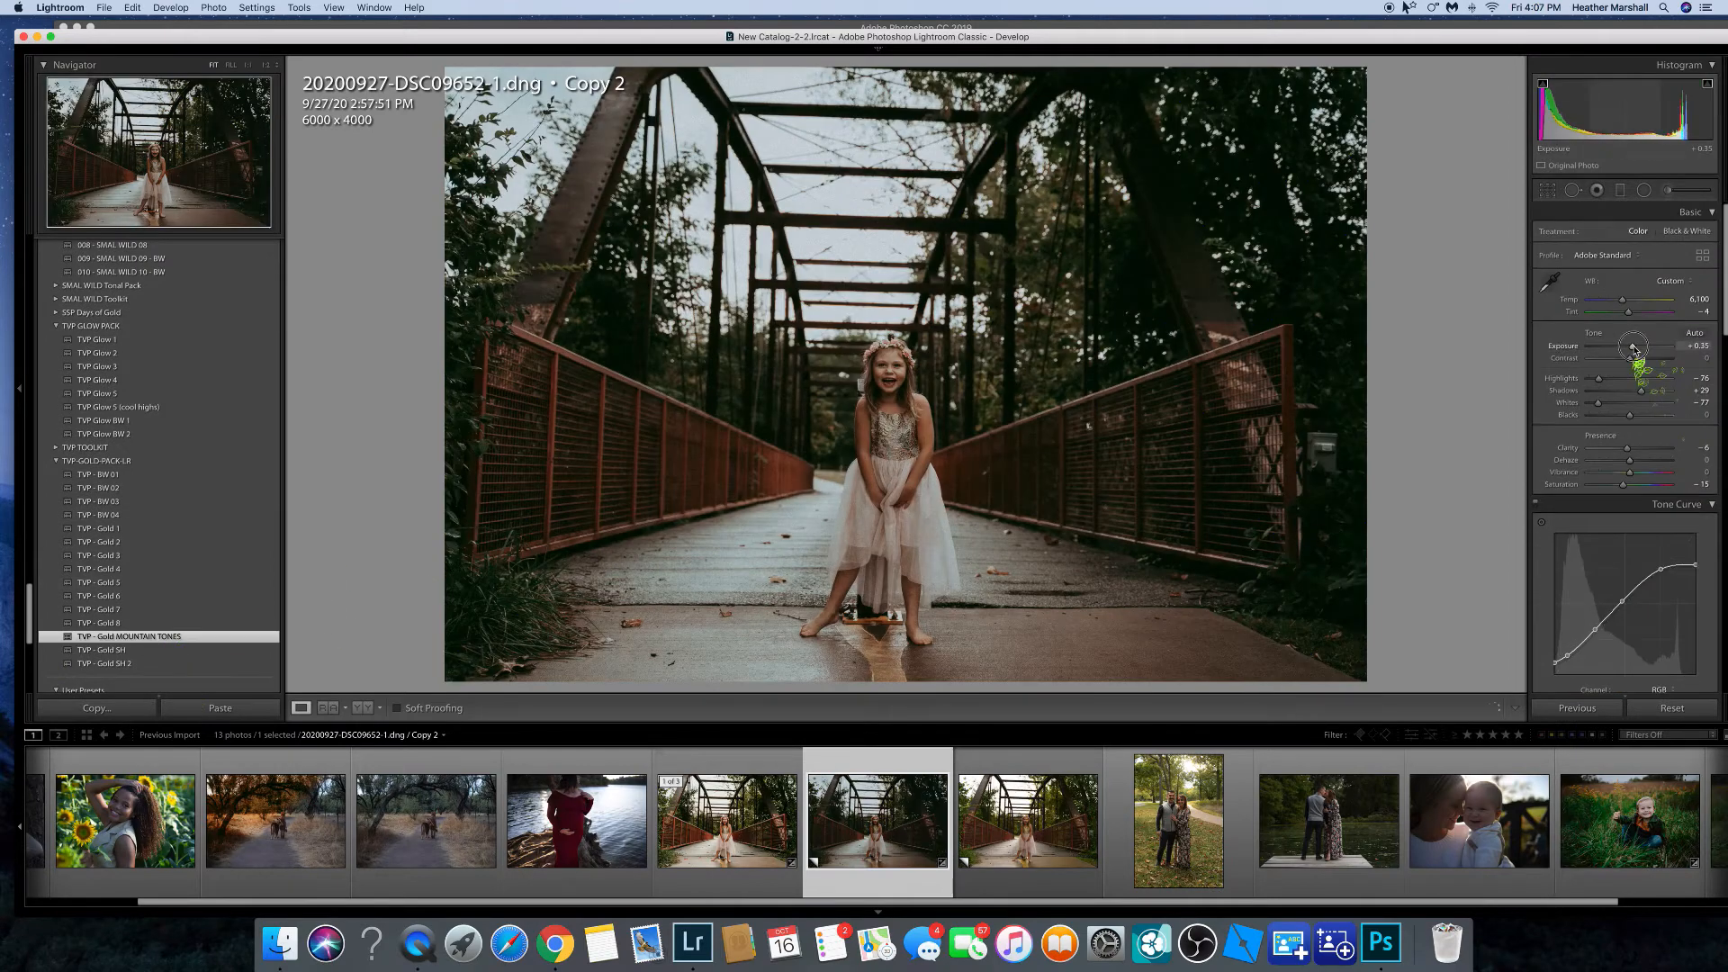
{"action": "left_click", "coordinate": [727, 815], "text": "super"}
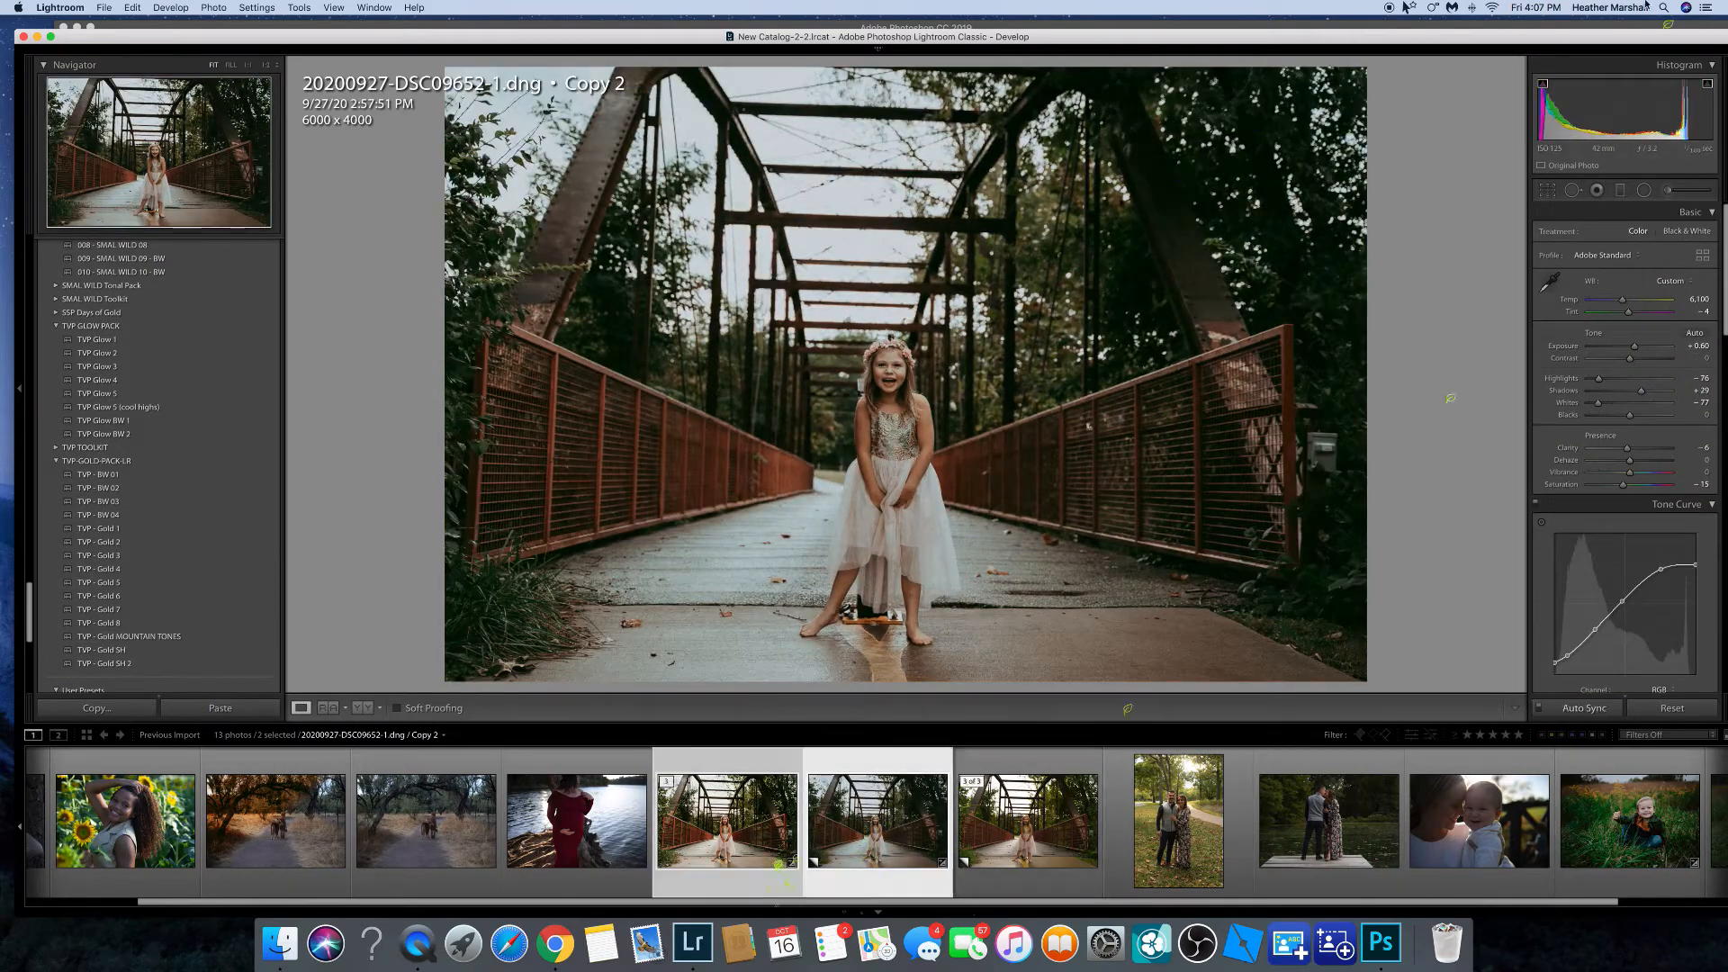
{"action": "left_click", "coordinate": [1347, 70]}
{"action": "left_click", "coordinate": [271, 707]}
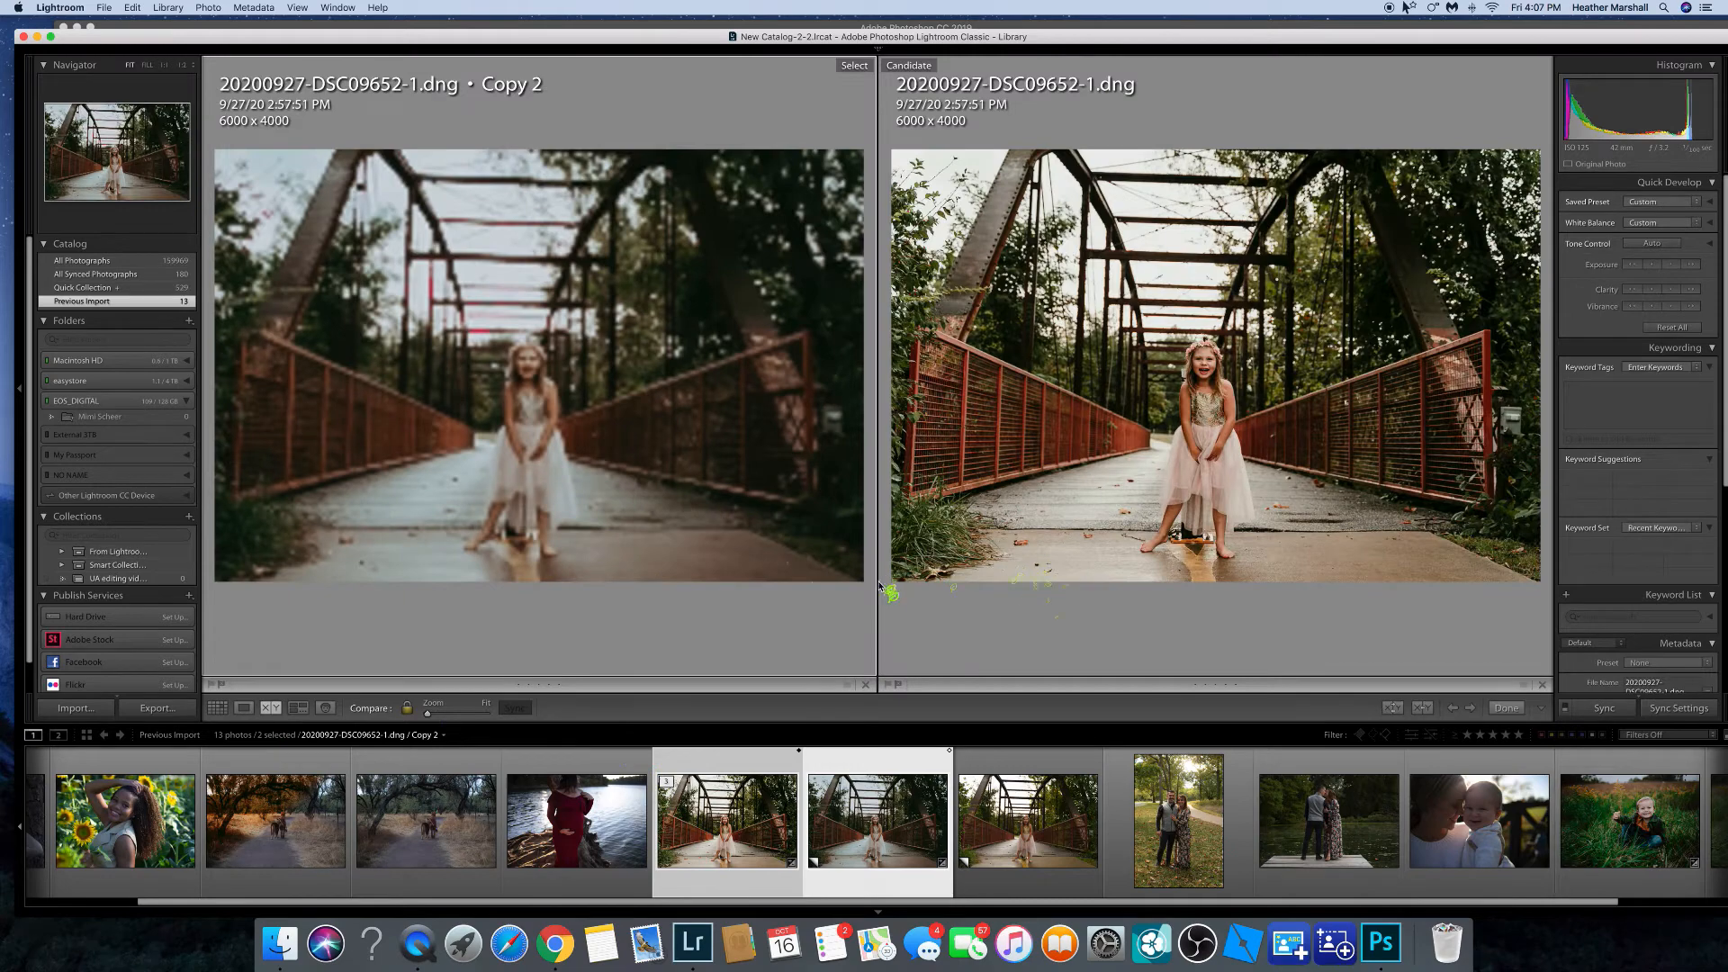
{"action": "left_click", "coordinate": [1419, 70]}
{"action": "left_click", "coordinate": [728, 814]}
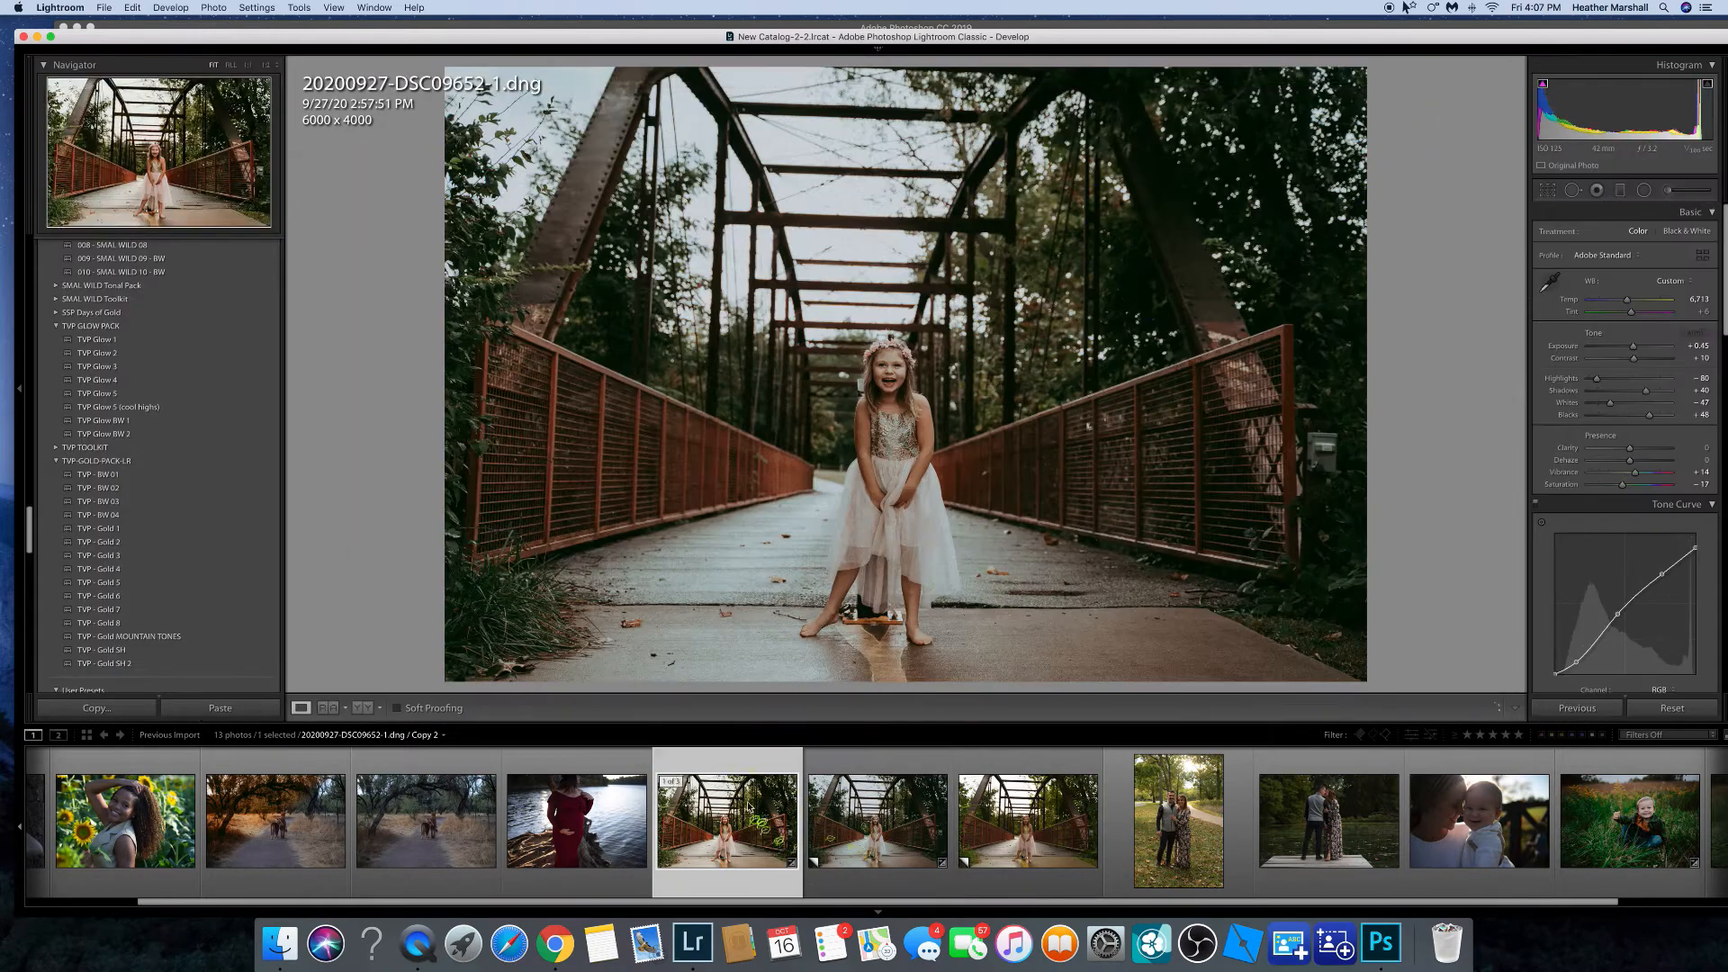
Compare the bridge photo before and after, then crop it by adjusting the top and side edges.
{"action": "key", "text": "y"}
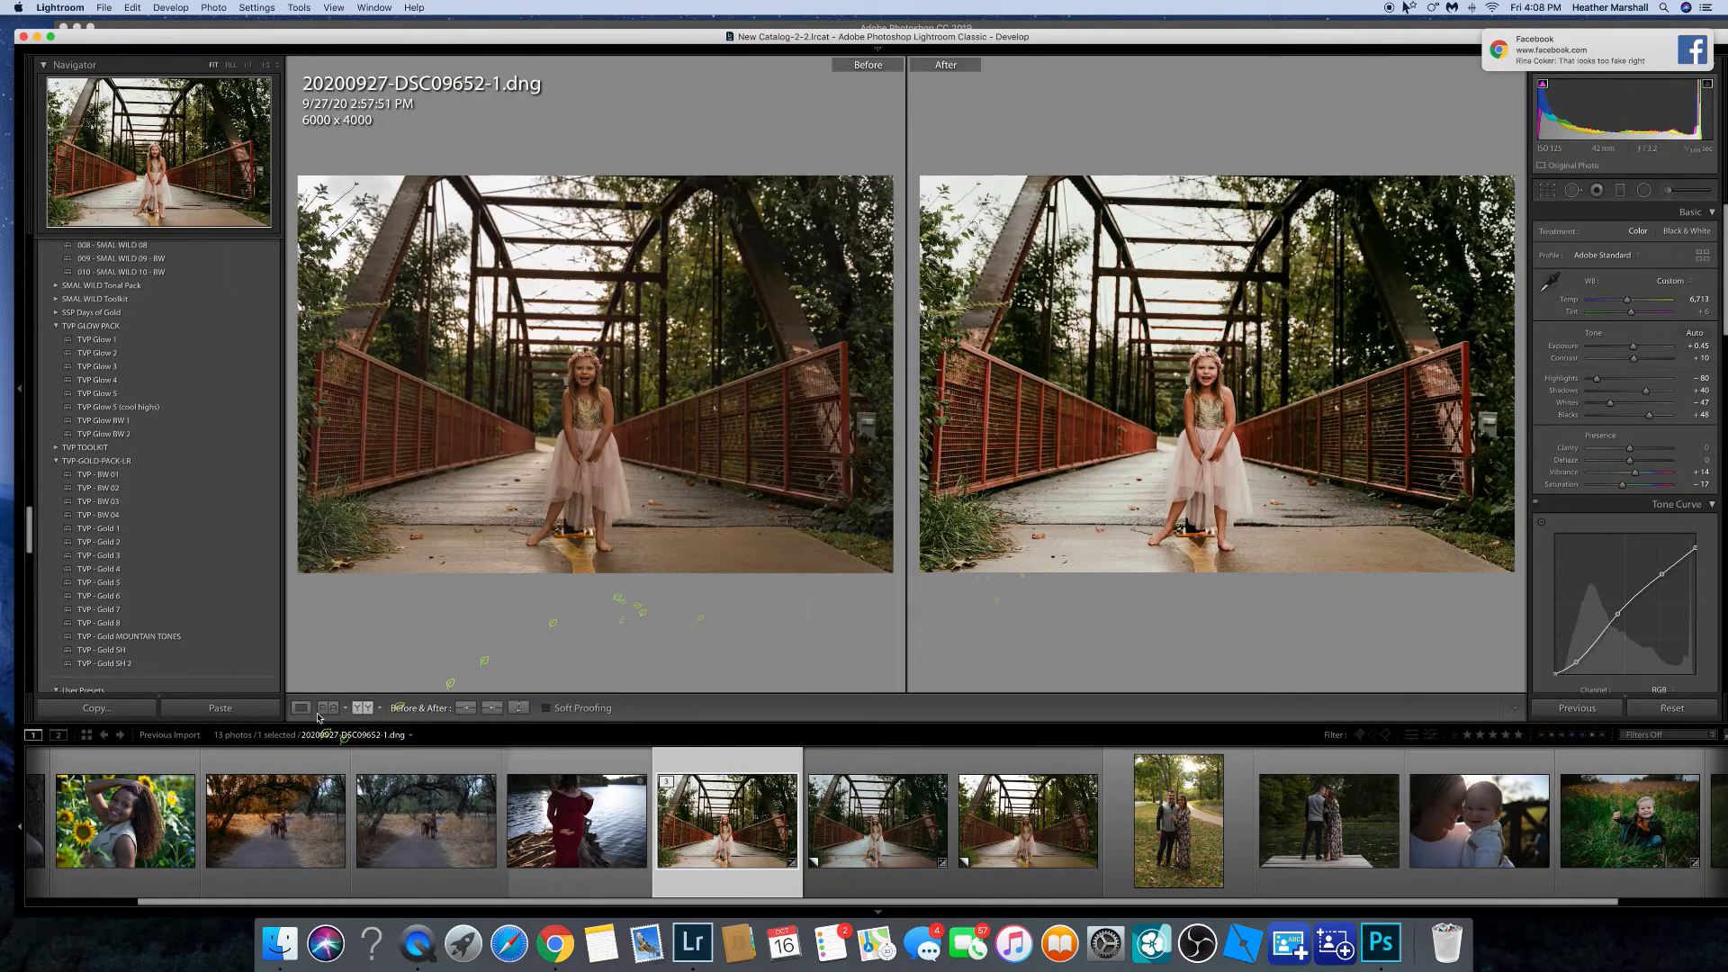
{"action": "key", "text": "y"}
{"action": "key", "text": "r"}
{"action": "left_click_drag", "start_coordinate": [1400, 230], "coordinate": [1402, 228]}
{"action": "left_click_drag", "start_coordinate": [913, 75], "coordinate": [912, 140]}
{"action": "left_click_drag", "start_coordinate": [913, 297], "coordinate": [939, 297]}
{"action": "left_click", "coordinate": [1504, 708]}
{"action": "left_click", "coordinate": [1547, 190]}
{"action": "left_click_drag", "start_coordinate": [906, 141], "coordinate": [907, 81]}
{"action": "left_click_drag", "start_coordinate": [1020, 358], "coordinate": [999, 357]}
{"action": "left_click", "coordinate": [1504, 709]}
Open the bridge photo in Photoshop for editing and duplicate the background layer.
{"action": "left_click", "coordinate": [214, 7]}
{"action": "mouse_move", "coordinate": [297, 78]}
{"action": "left_click", "coordinate": [453, 82]}
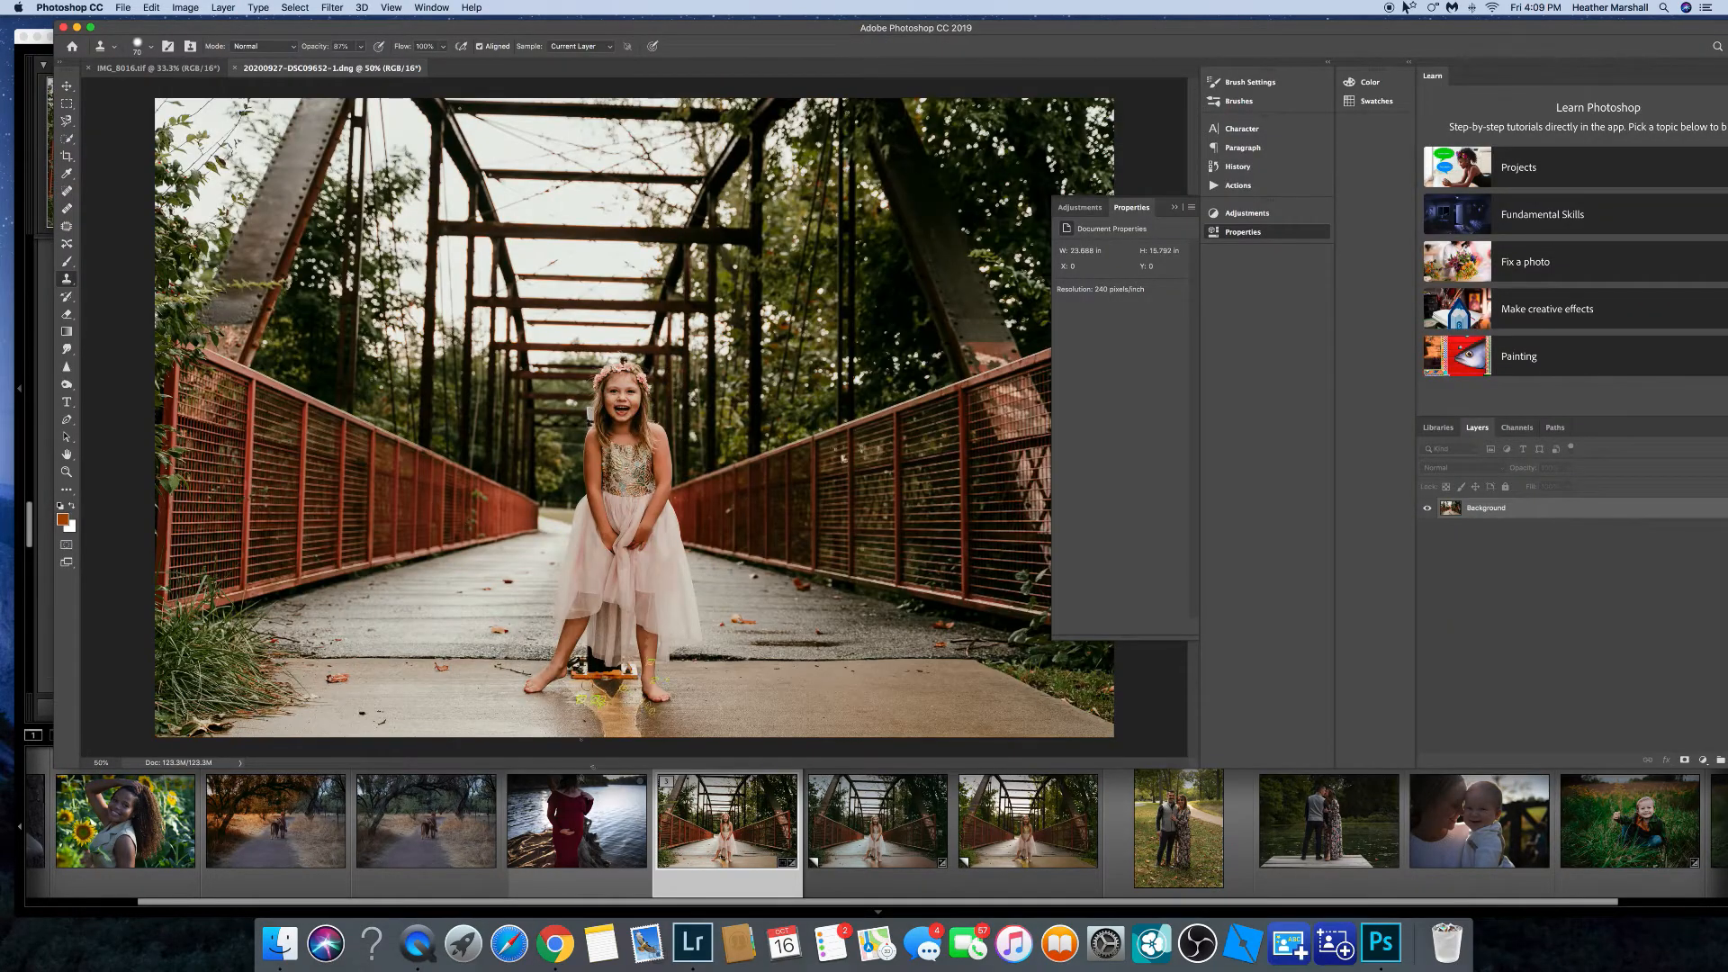
{"action": "key", "text": "super+j"}
{"action": "right_click", "coordinate": [1480, 525]}
{"action": "left_click", "coordinate": [1482, 508]}
{"action": "left_click", "coordinate": [66, 227]}
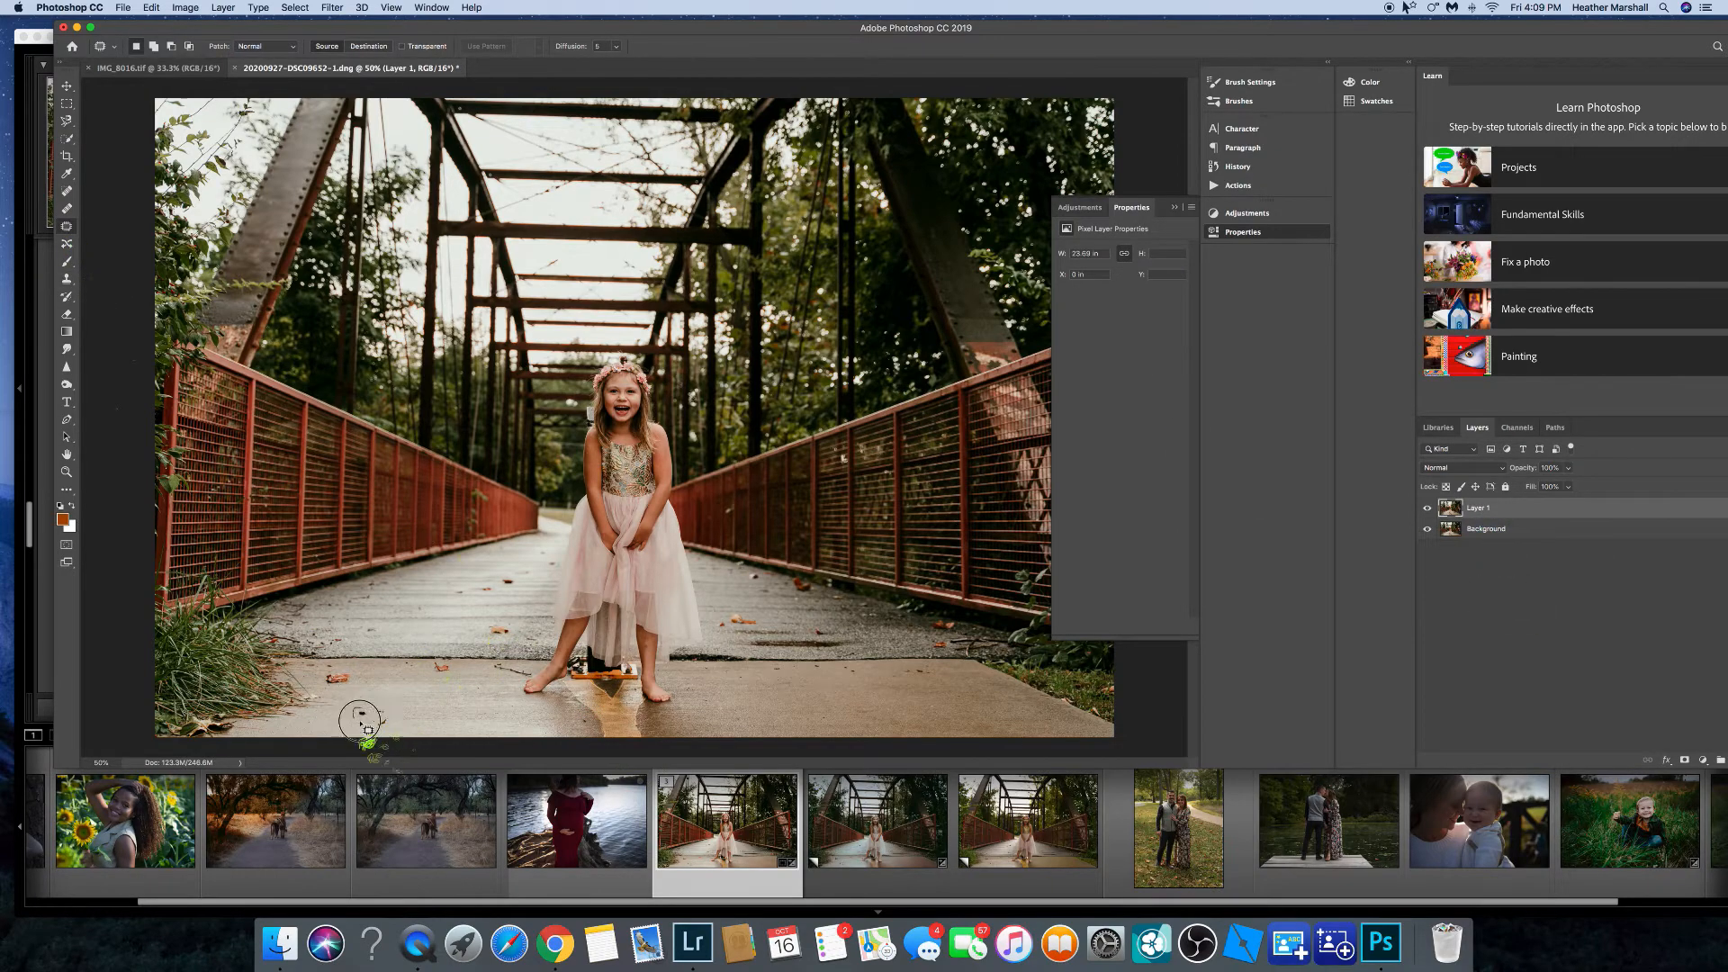
{"action": "left_click", "coordinate": [68, 279]}
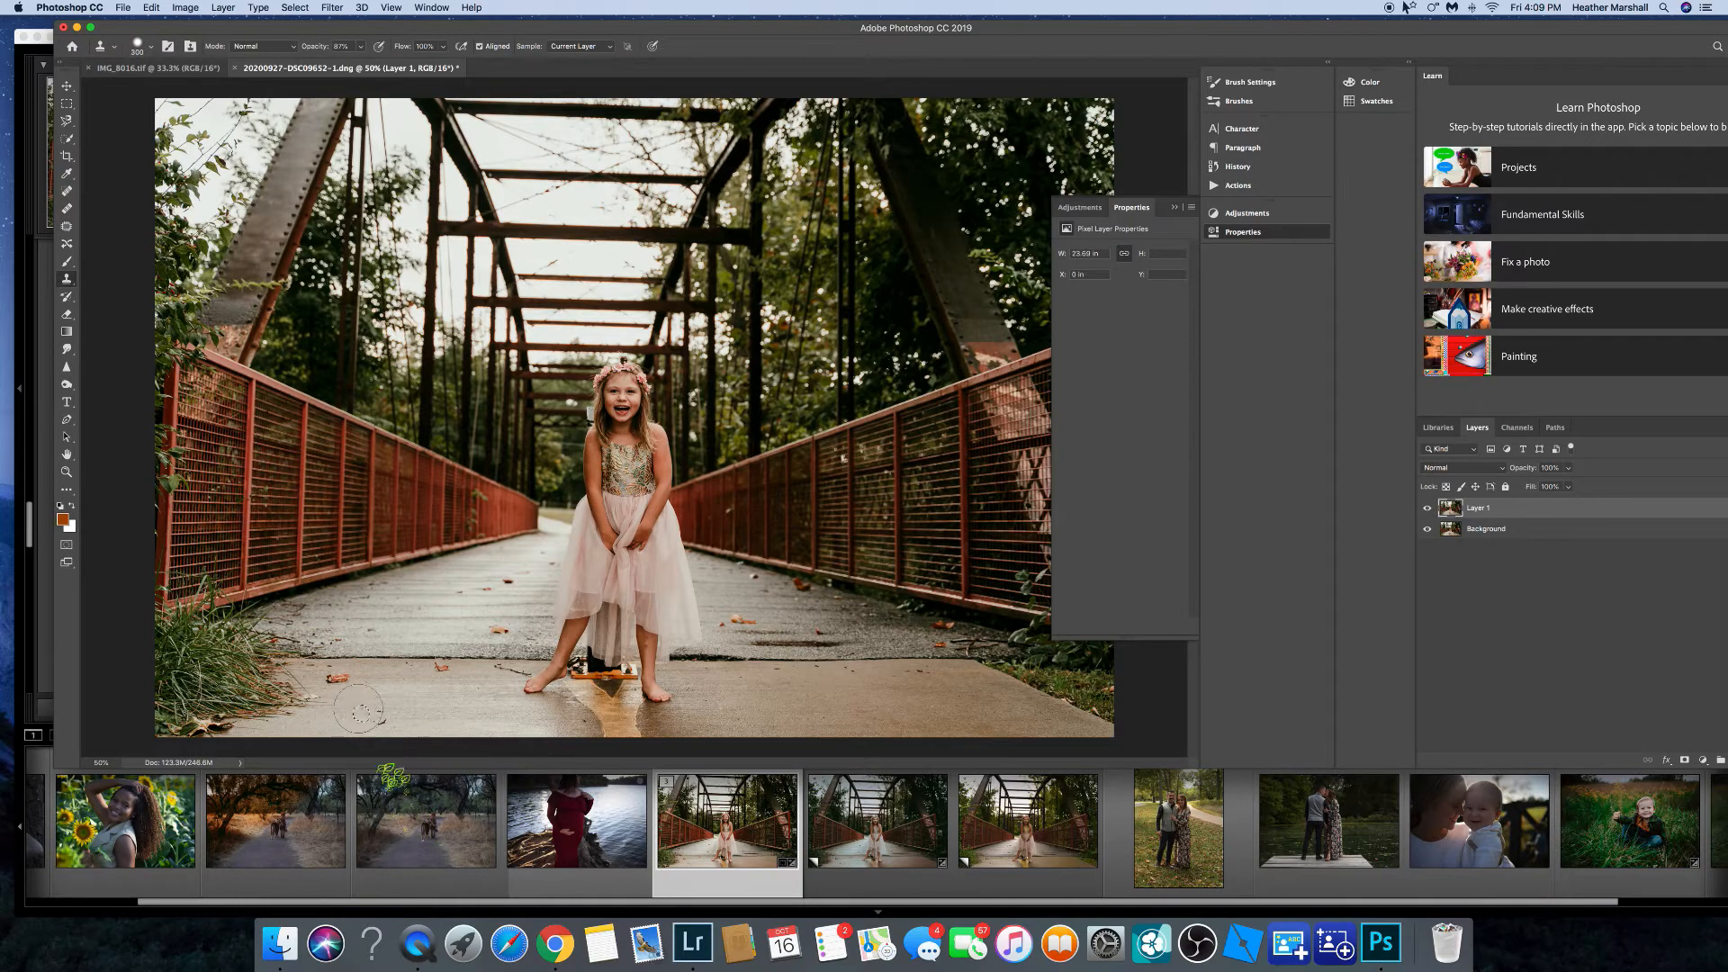
{"action": "left_click", "coordinate": [294, 8]}
{"action": "left_click", "coordinate": [319, 37]}
{"action": "key", "text": "b"}
{"action": "left_click", "coordinate": [151, 8]}
{"action": "left_click", "coordinate": [162, 23]}
{"action": "left_click", "coordinate": [306, 7]}
{"action": "left_click", "coordinate": [312, 37]}
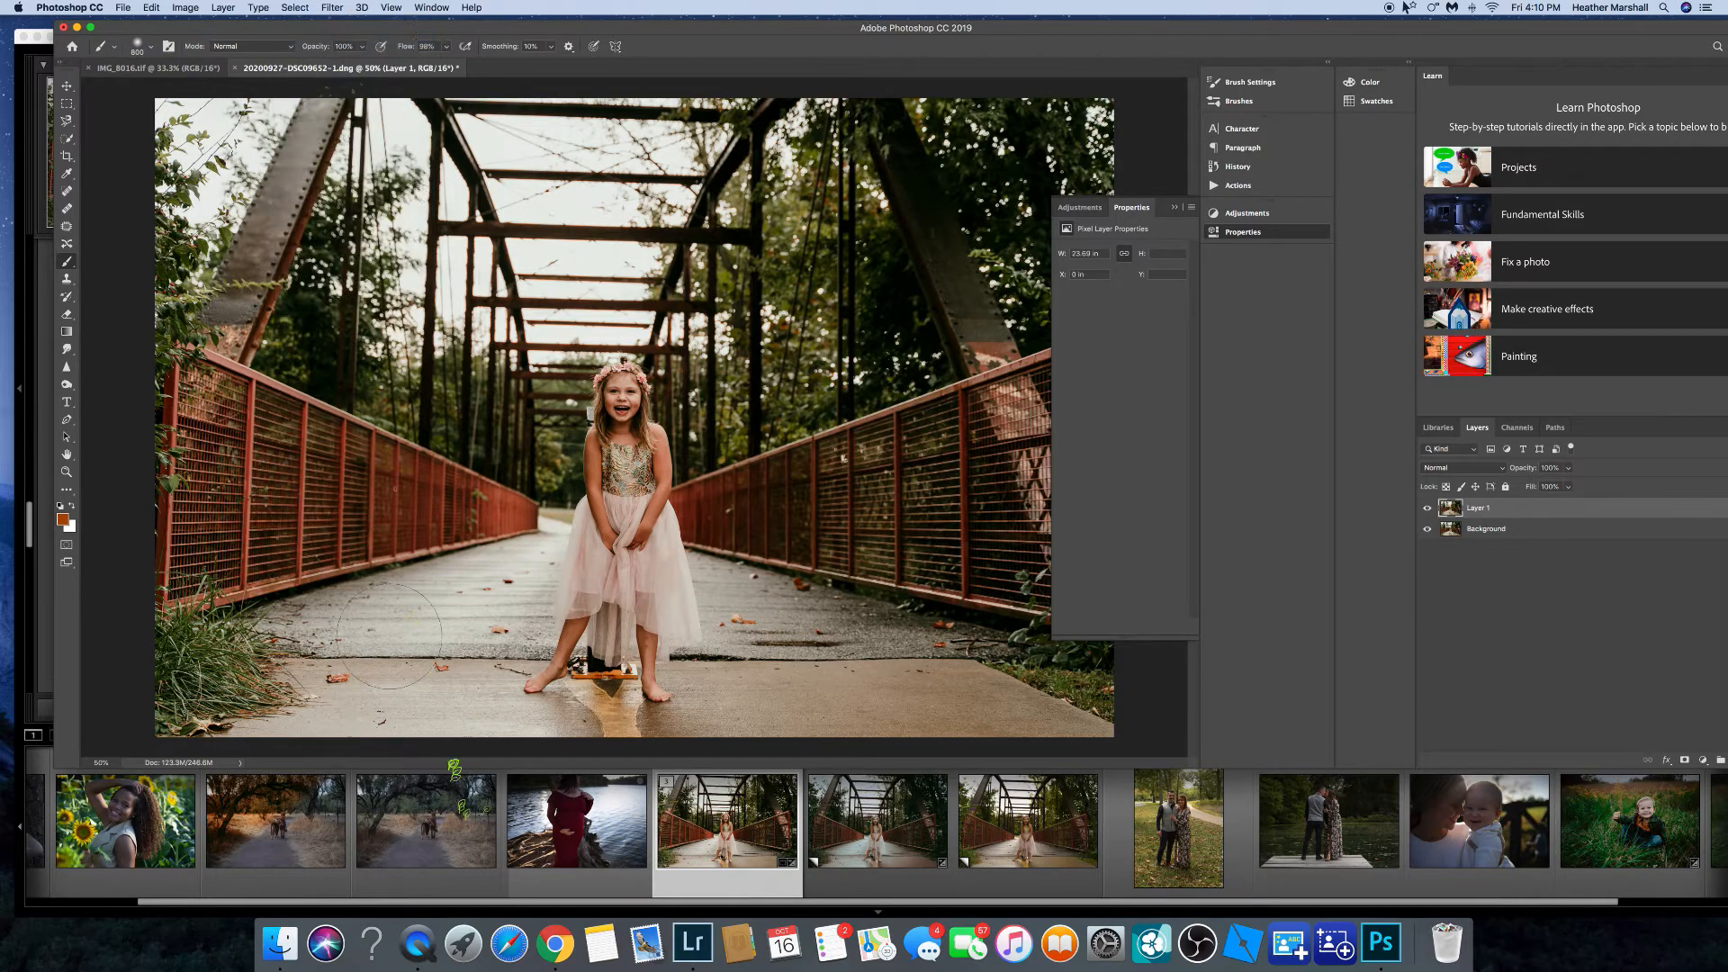
{"action": "left_click", "coordinate": [67, 279]}
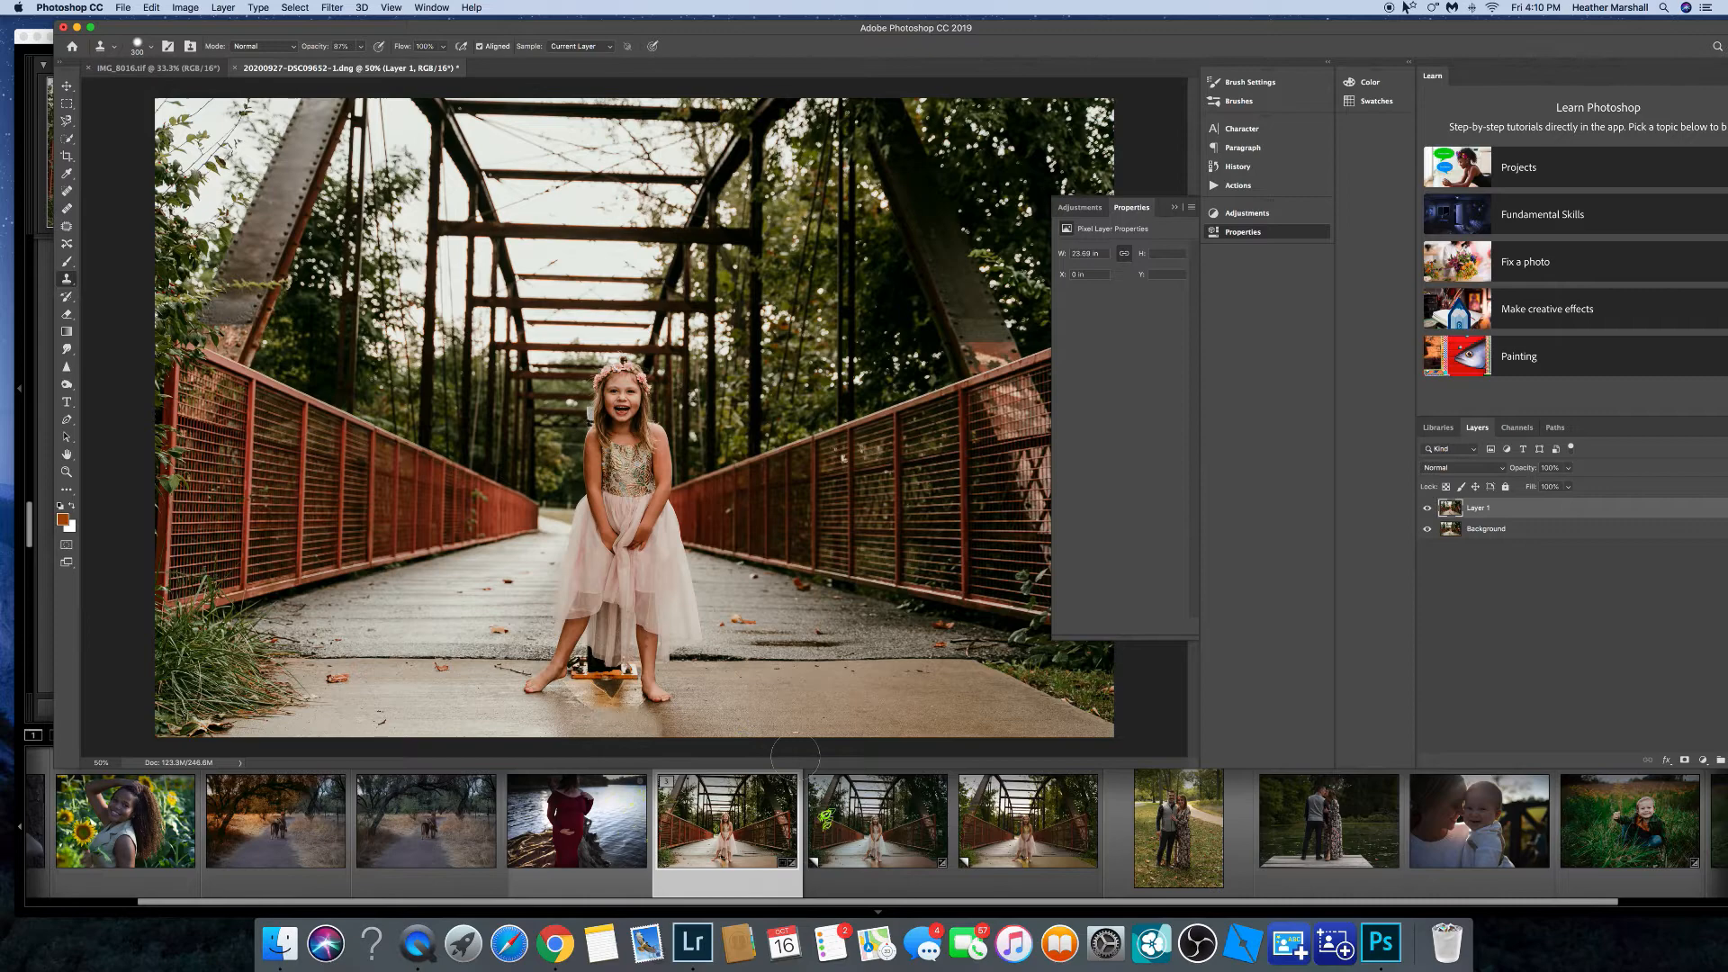
{"action": "left_click", "coordinate": [151, 8]}
{"action": "left_click", "coordinate": [162, 23]}
Use the Patch tool to cover the dark stains on the floor around the girl's feet.
{"action": "left_click", "coordinate": [67, 226]}
{"action": "left_click_drag", "start_coordinate": [639, 693], "coordinate": [731, 698]}
{"action": "left_click", "coordinate": [294, 8]}
{"action": "left_click", "coordinate": [306, 39]}
{"action": "key", "text": "super+plus"}
{"action": "key", "text": "super+plus"}
{"action": "scroll", "coordinate": [608, 641], "scroll_direction": "down", "scroll_amount": 5}
{"action": "mouse_move", "coordinate": [658, 613]}
{"action": "left_mouse_down"}
{"action": "mouse_move", "coordinate": [533, 550]}
{"action": "mouse_move", "coordinate": [783, 589]}
{"action": "mouse_move", "coordinate": [334, 585]}
{"action": "left_mouse_up"}
{"action": "key", "text": "super+d"}
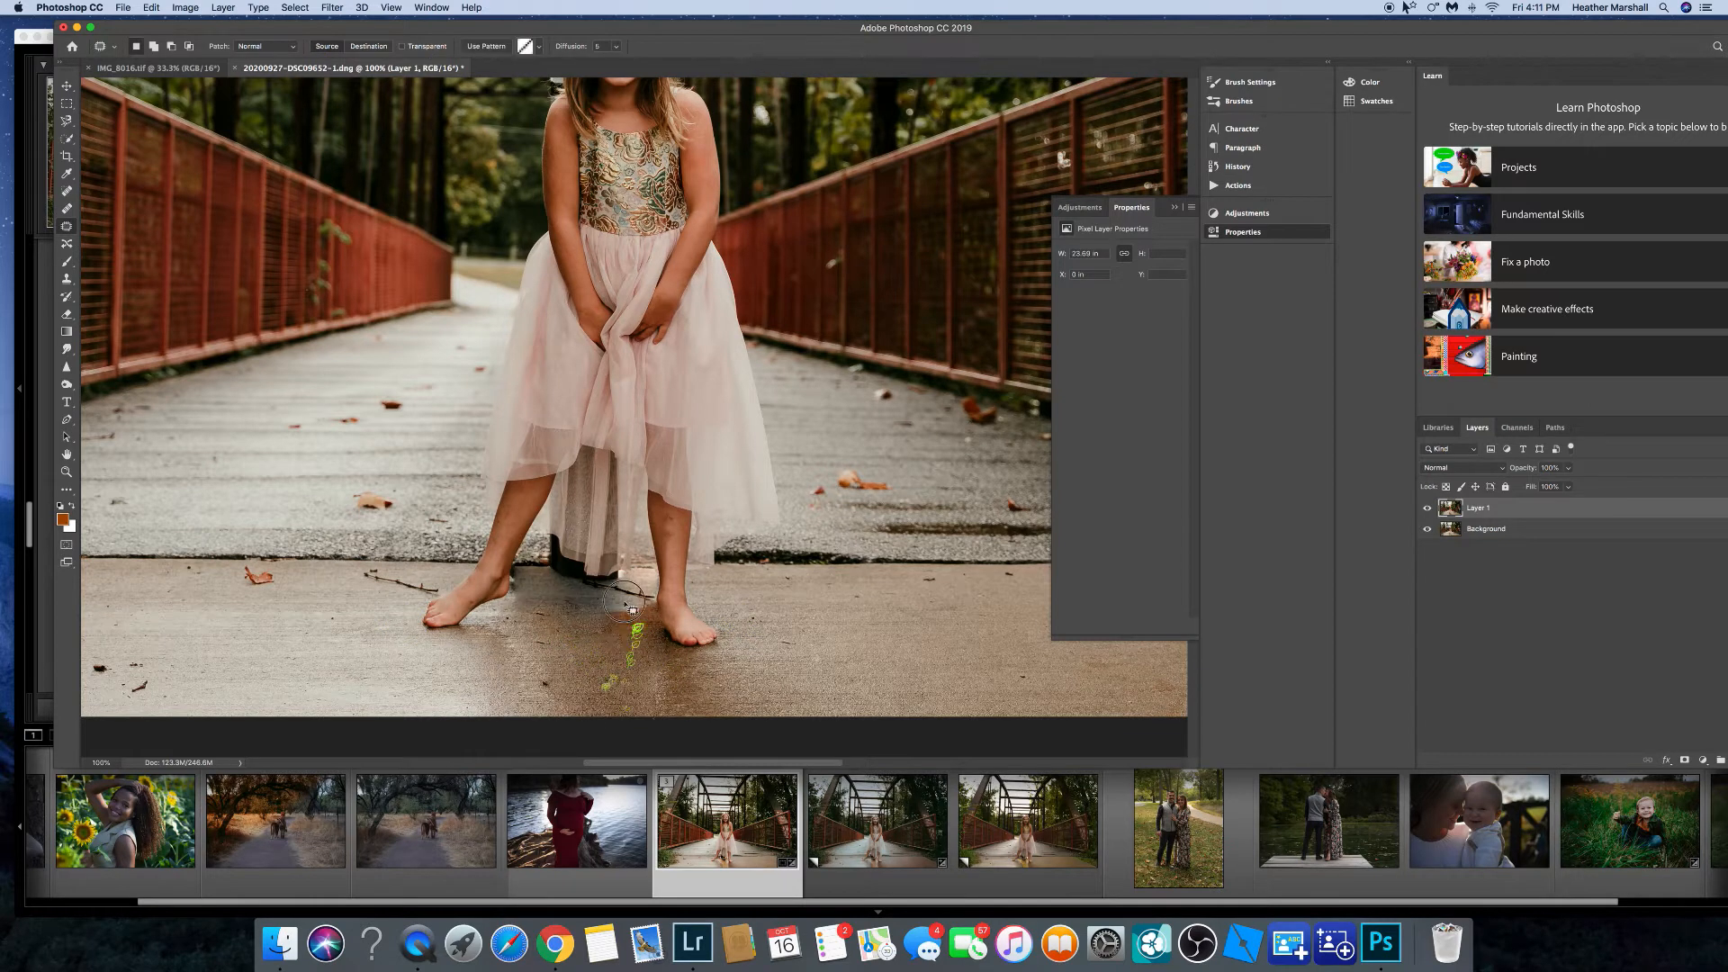
{"action": "left_click", "coordinate": [577, 583]}
{"action": "left_click_drag", "start_coordinate": [577, 584], "coordinate": [621, 578]}
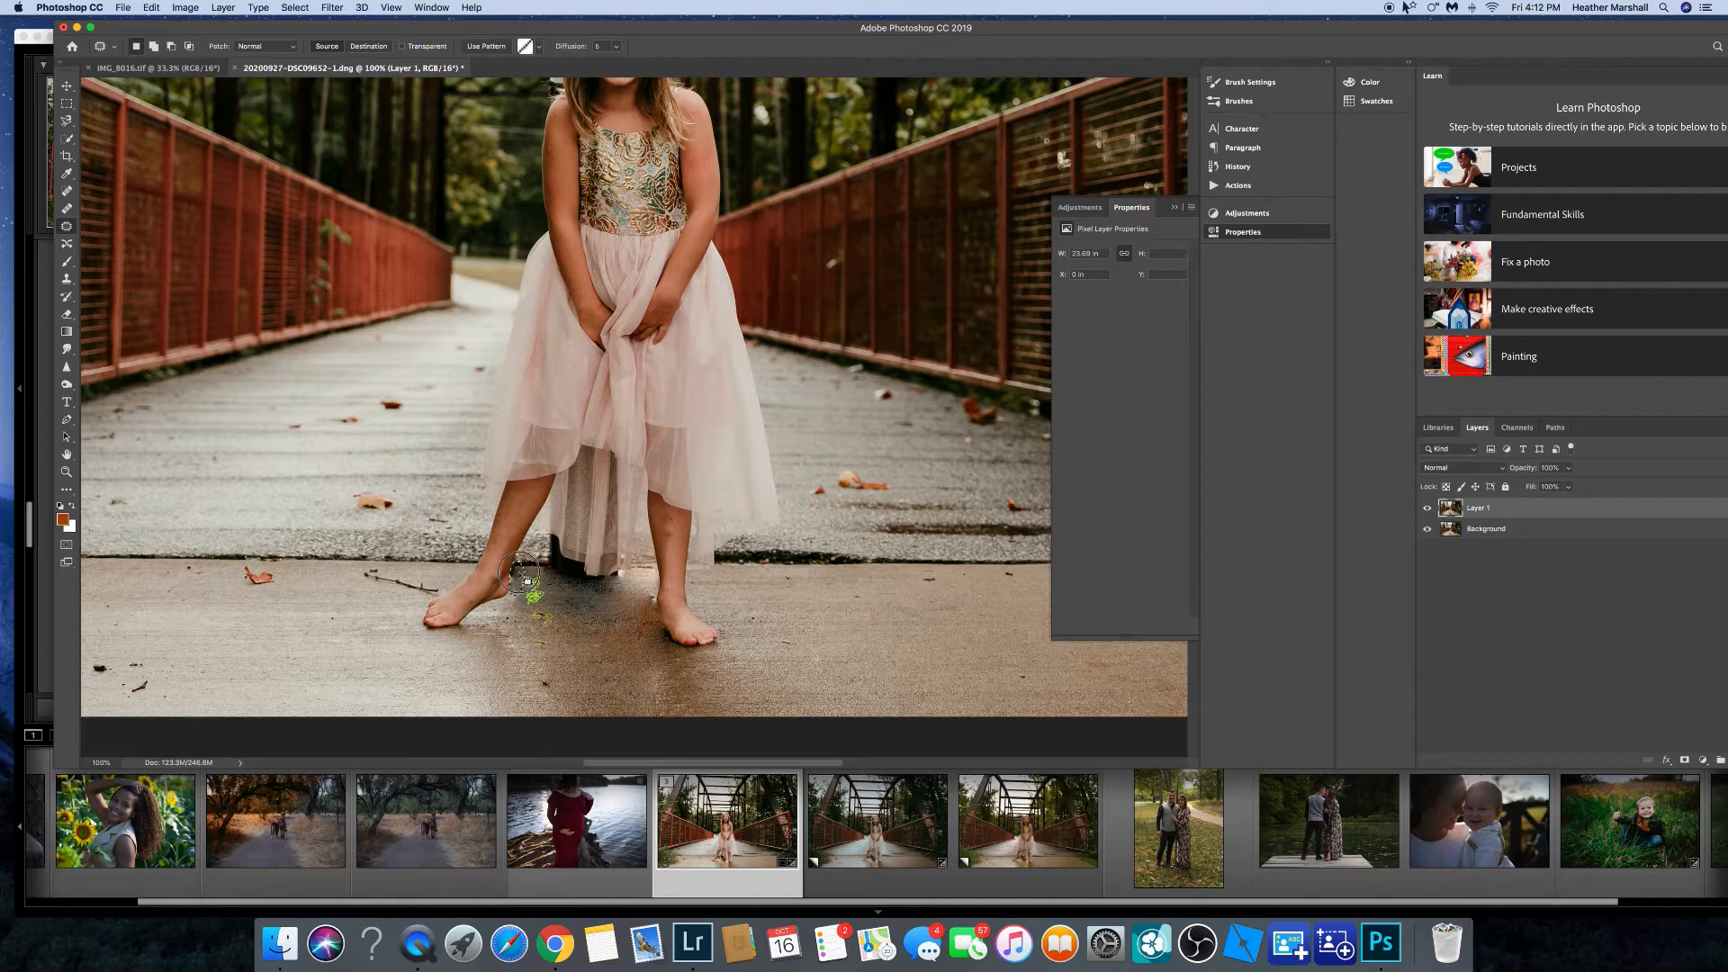
{"action": "left_click", "coordinate": [294, 7]}
{"action": "left_click", "coordinate": [306, 36]}
Clone Stamp over the dark shadow on the floor beneath the girl's dress, undoing the last stroke.
{"action": "scroll", "coordinate": [569, 612], "scroll_direction": "up", "scroll_amount": 3}
{"action": "left_click", "coordinate": [66, 279]}
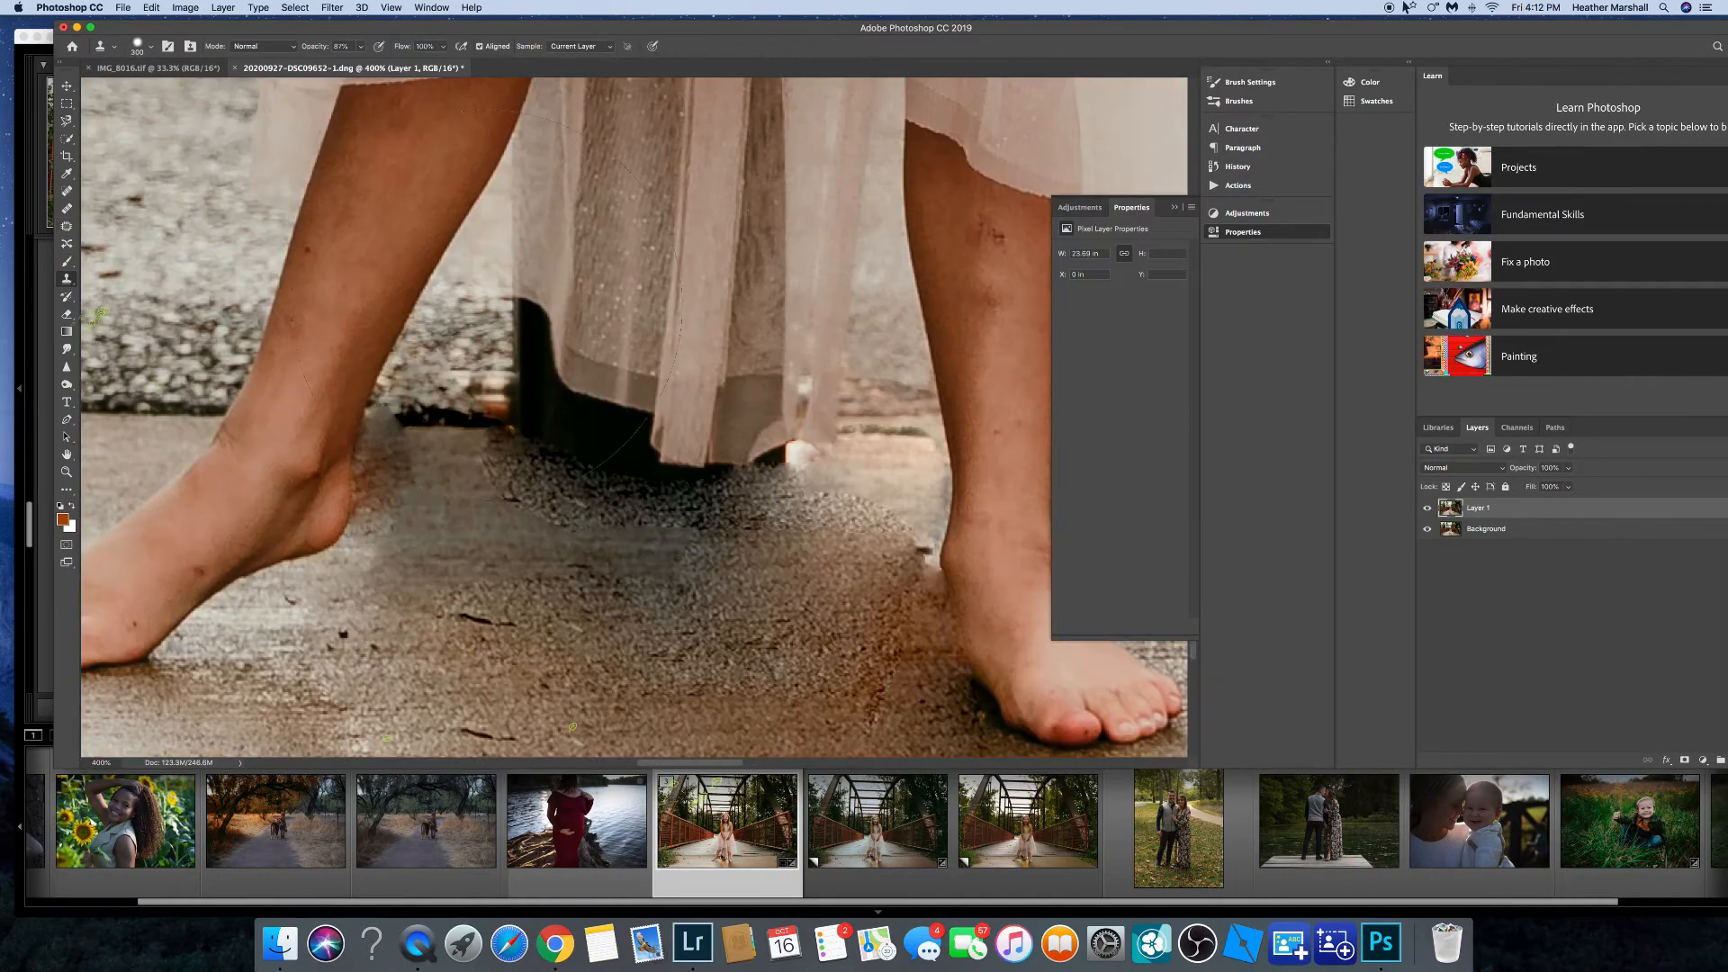
{"action": "right_click", "coordinate": [442, 471]}
{"action": "left_click", "coordinate": [375, 482]}
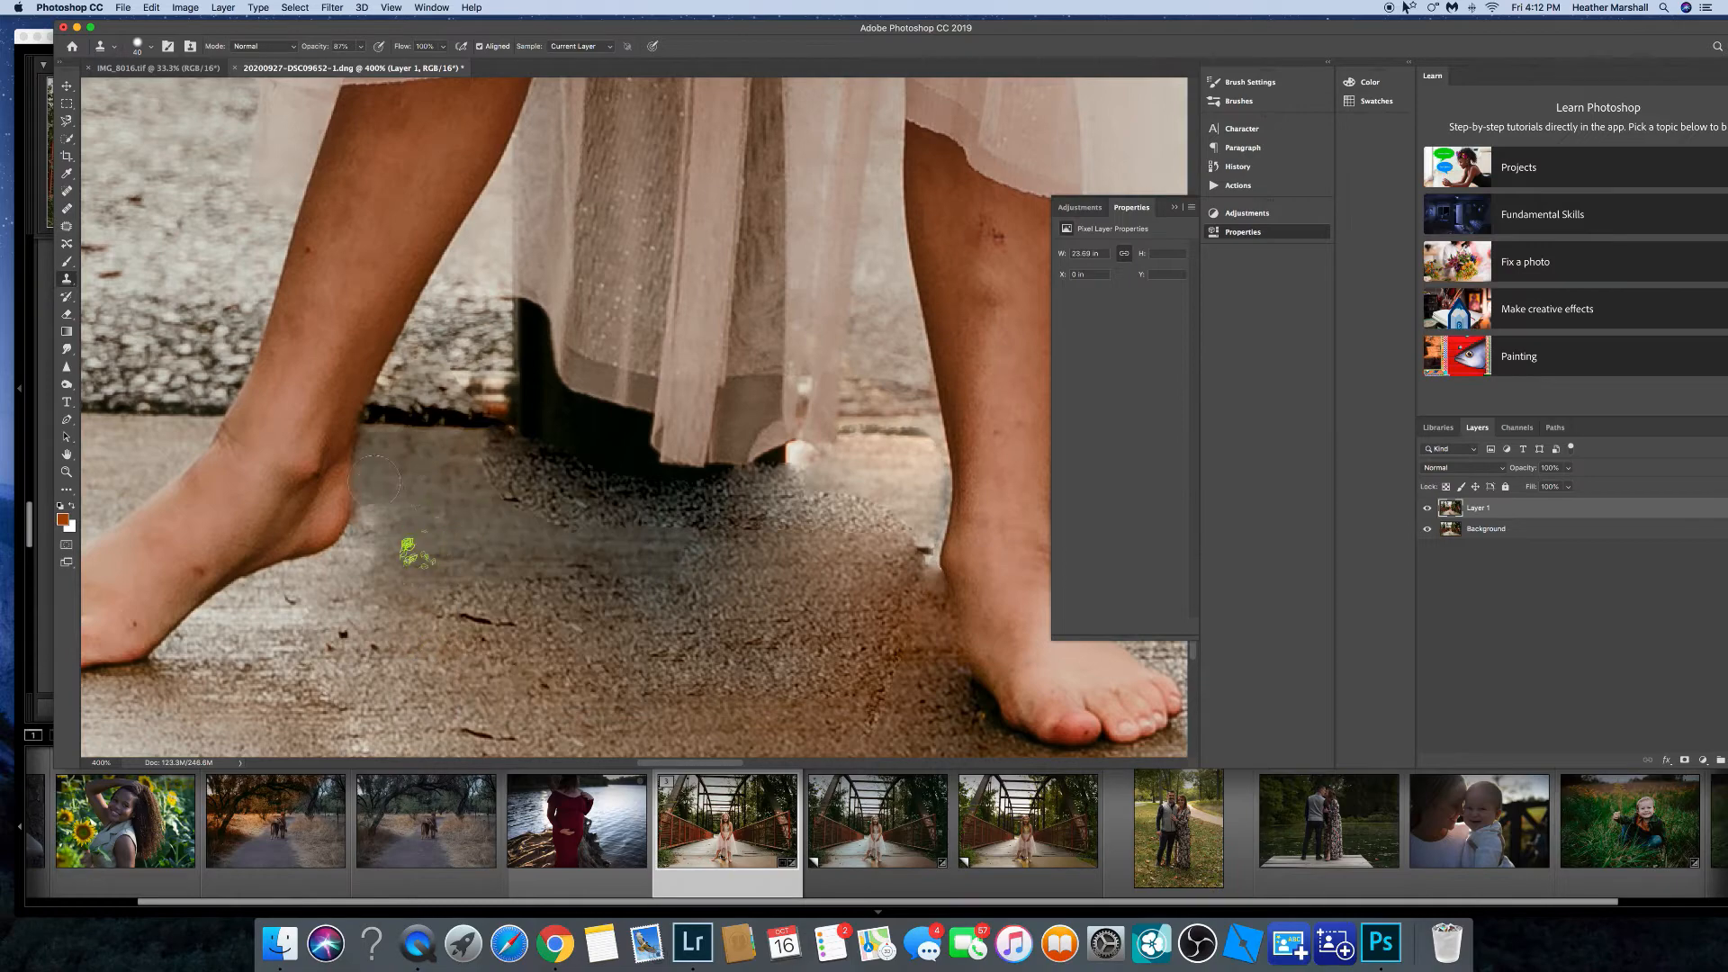
{"action": "mouse_move", "coordinate": [404, 585]}
{"action": "left_mouse_down"}
{"action": "mouse_move", "coordinate": [563, 544]}
{"action": "mouse_move", "coordinate": [490, 481]}
{"action": "mouse_move", "coordinate": [558, 513]}
{"action": "left_mouse_up"}
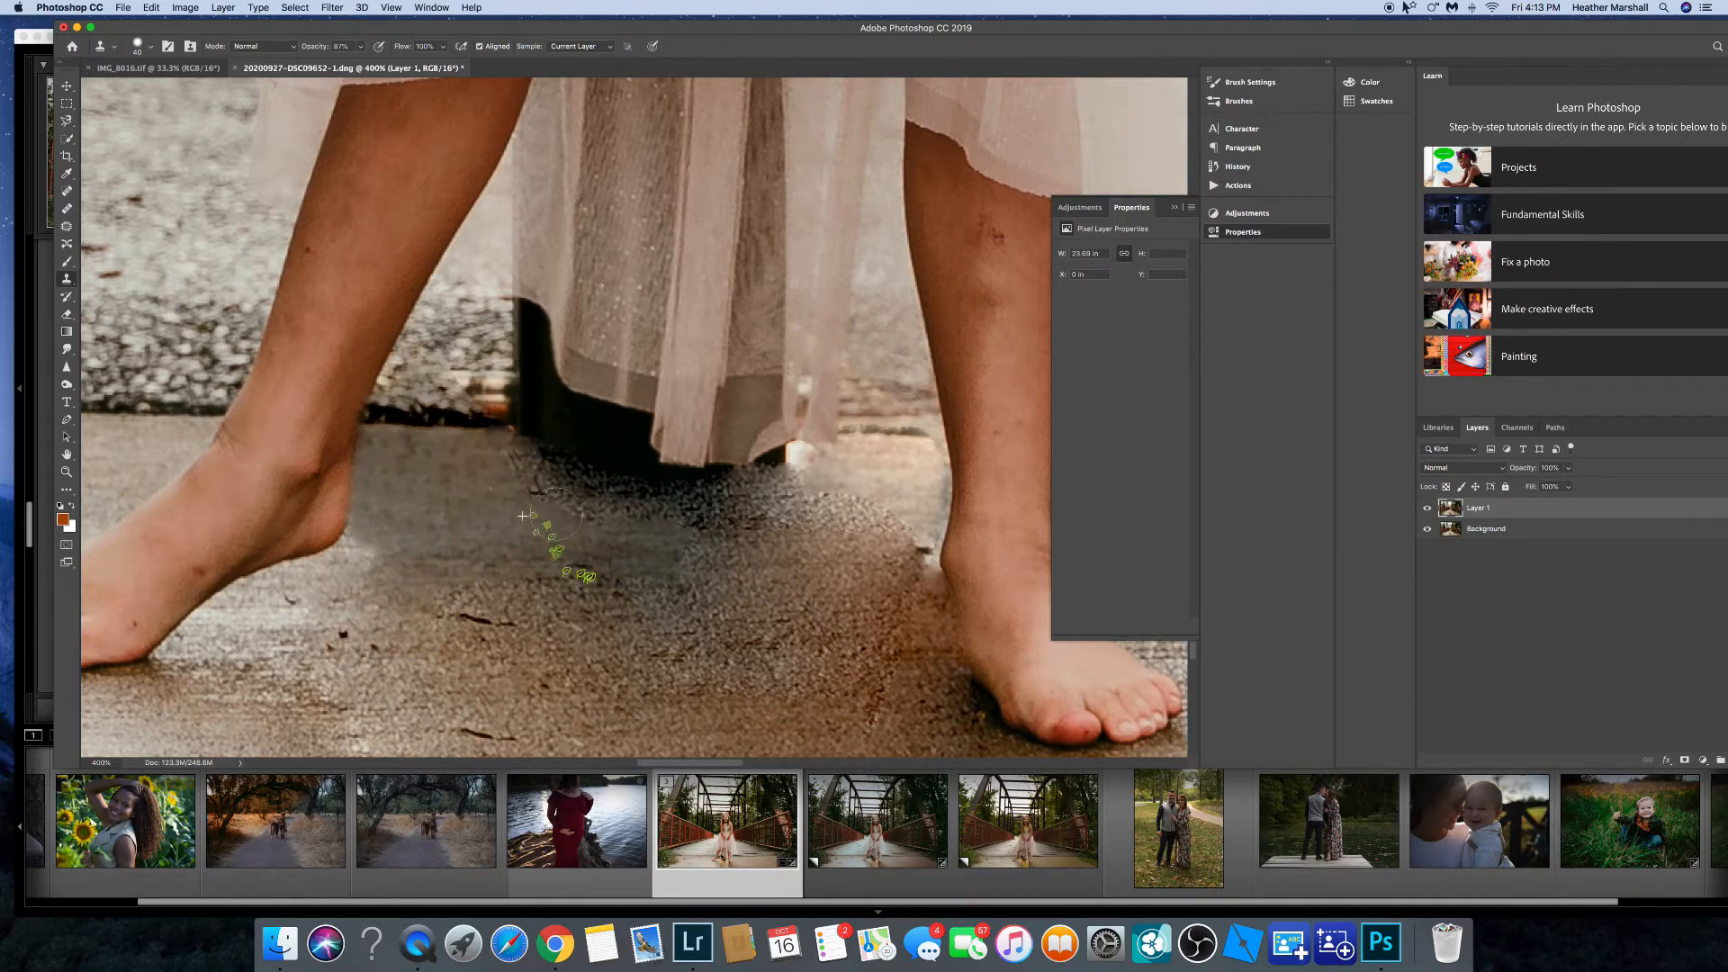
{"action": "key", "text": "super+minus"}
{"action": "key", "text": "super+minus"}
{"action": "key", "text": "super+minus"}
{"action": "key", "text": "super+minus"}
{"action": "key", "text": "super+minus"}
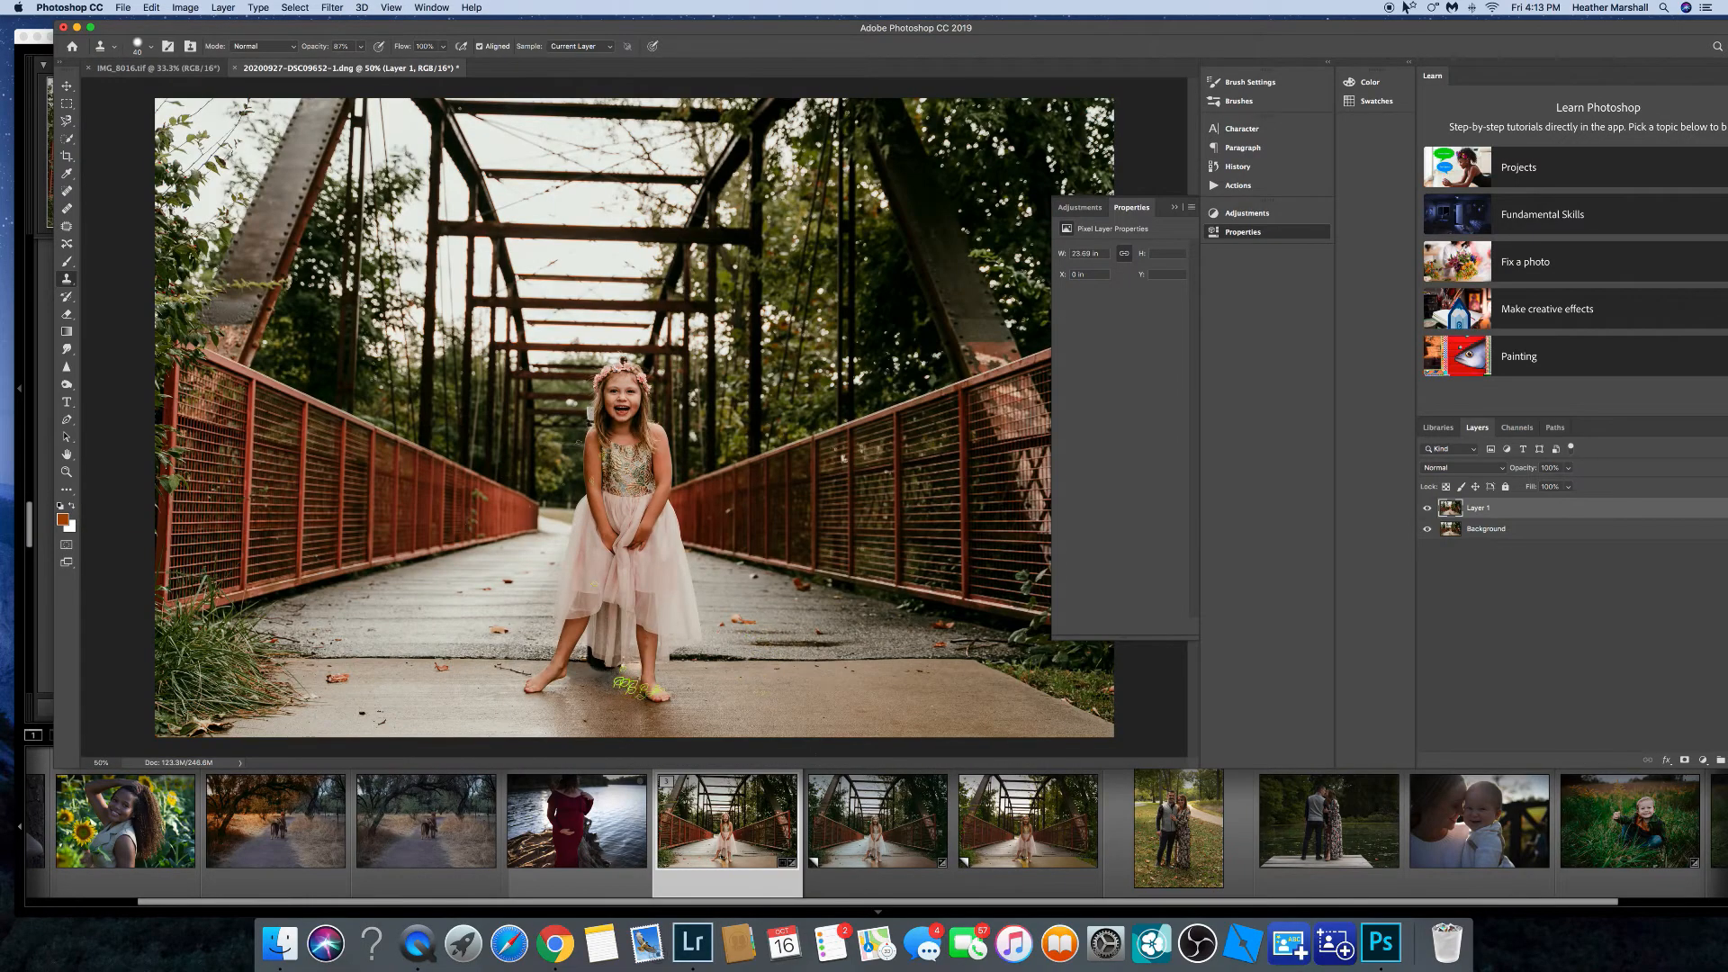
{"action": "key", "text": "super+plus"}
{"action": "key", "text": "super+plus"}
{"action": "key", "text": "super+plus"}
{"action": "key", "text": "super+plus"}
{"action": "key", "text": "super+plus"}
{"action": "scroll", "coordinate": [392, 509], "scroll_direction": "down", "scroll_amount": 15}
{"action": "mouse_move", "coordinate": [391, 508]}
{"action": "left_mouse_down"}
{"action": "mouse_move", "coordinate": [354, 487]}
{"action": "mouse_move", "coordinate": [386, 483]}
{"action": "mouse_move", "coordinate": [399, 517]}
{"action": "mouse_move", "coordinate": [377, 563]}
{"action": "mouse_move", "coordinate": [339, 498]}
{"action": "left_mouse_up"}
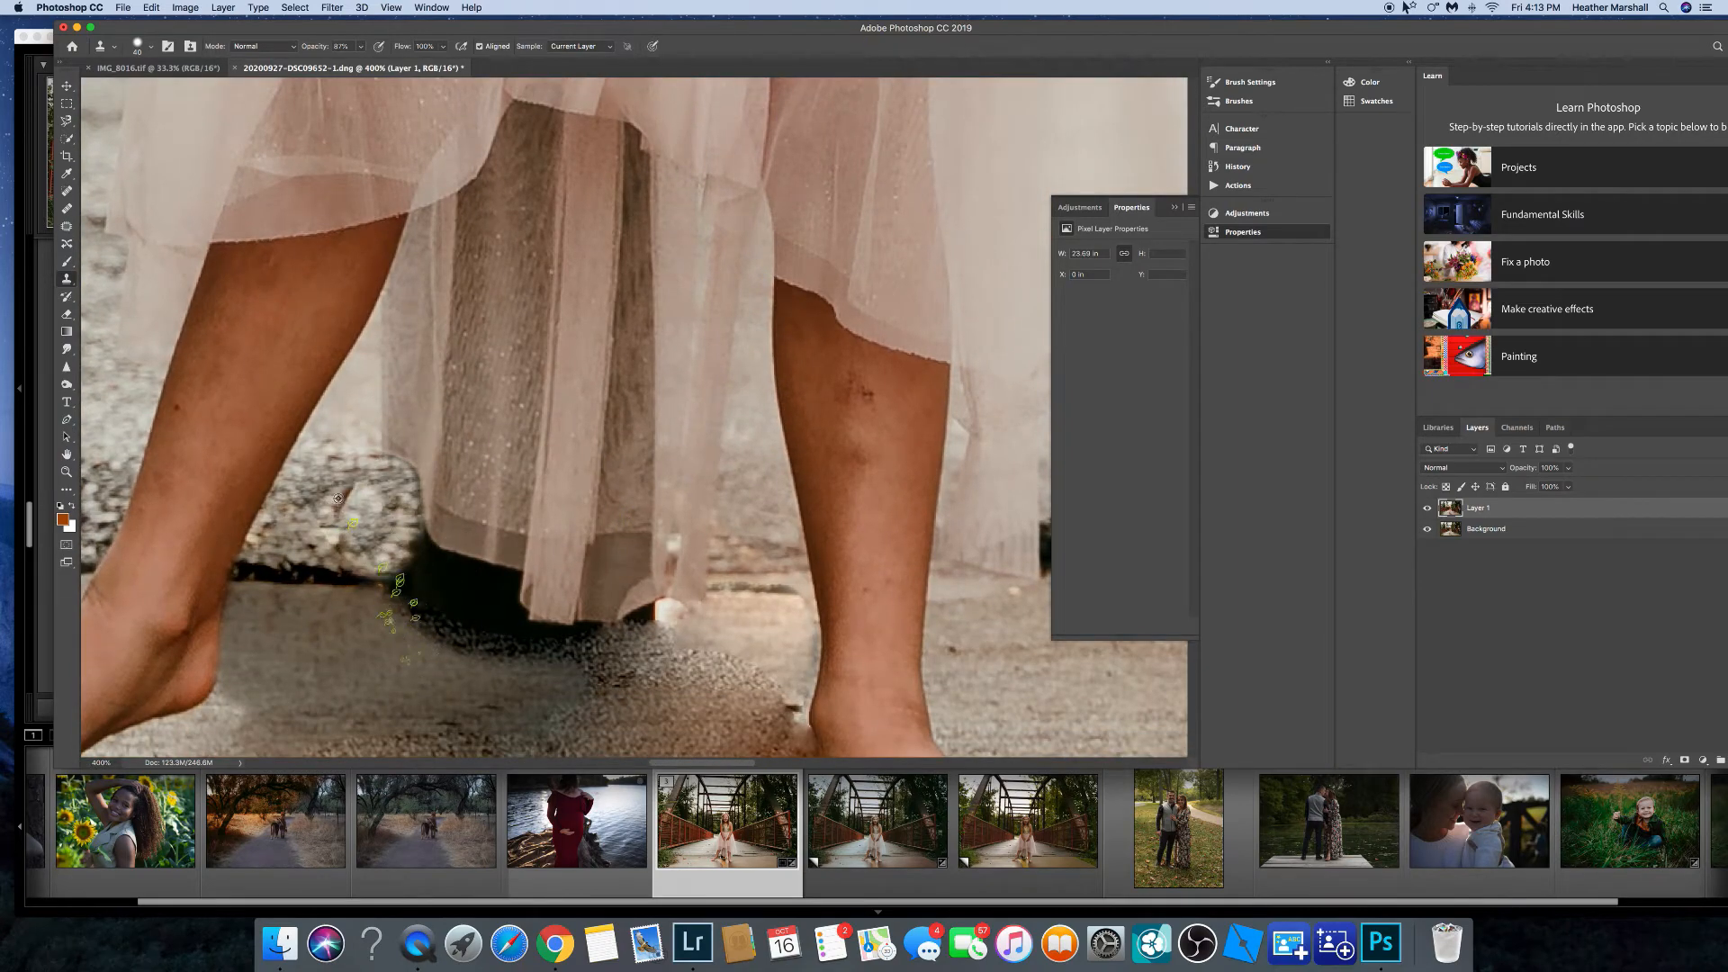
{"action": "mouse_move", "coordinate": [711, 641]}
{"action": "left_mouse_down"}
{"action": "mouse_move", "coordinate": [540, 644]}
{"action": "mouse_move", "coordinate": [581, 673]}
{"action": "left_mouse_up"}
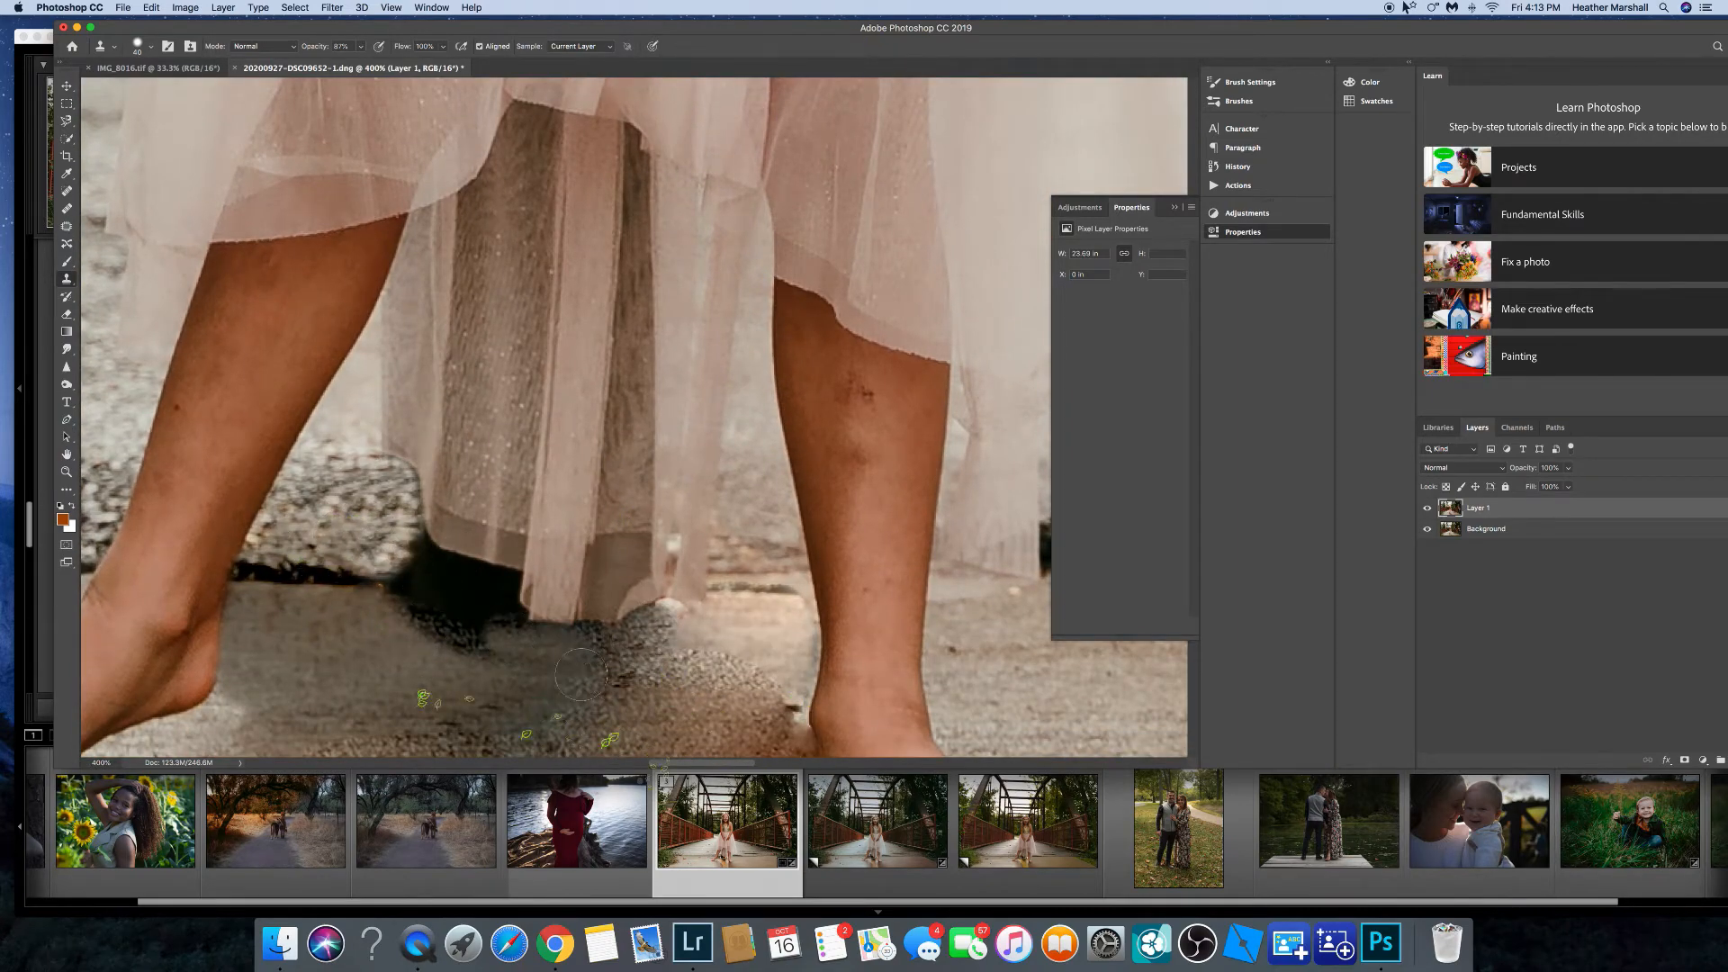
{"action": "left_click_drag", "start_coordinate": [397, 554], "coordinate": [469, 581]}
{"action": "left_click", "coordinate": [345, 578]}
{"action": "left_click", "coordinate": [151, 7]}
{"action": "left_click", "coordinate": [169, 24]}
{"action": "scroll", "coordinate": [944, 558], "scroll_direction": "right", "scroll_amount": 5}
{"action": "scroll", "coordinate": [944, 558], "scroll_direction": "down", "scroll_amount": 2}
{"action": "key", "text": "bracketright"}
{"action": "key", "text": "bracketright"}
{"action": "key", "text": "bracketright"}
{"action": "left_click", "coordinate": [959, 495], "text": "alt"}
{"action": "left_click_drag", "start_coordinate": [260, 540], "coordinate": [200, 532]}
{"action": "key", "text": "super+minus"}
{"action": "key", "text": "super+minus"}
{"action": "key", "text": "super+minus"}
{"action": "key", "text": "super+minus"}
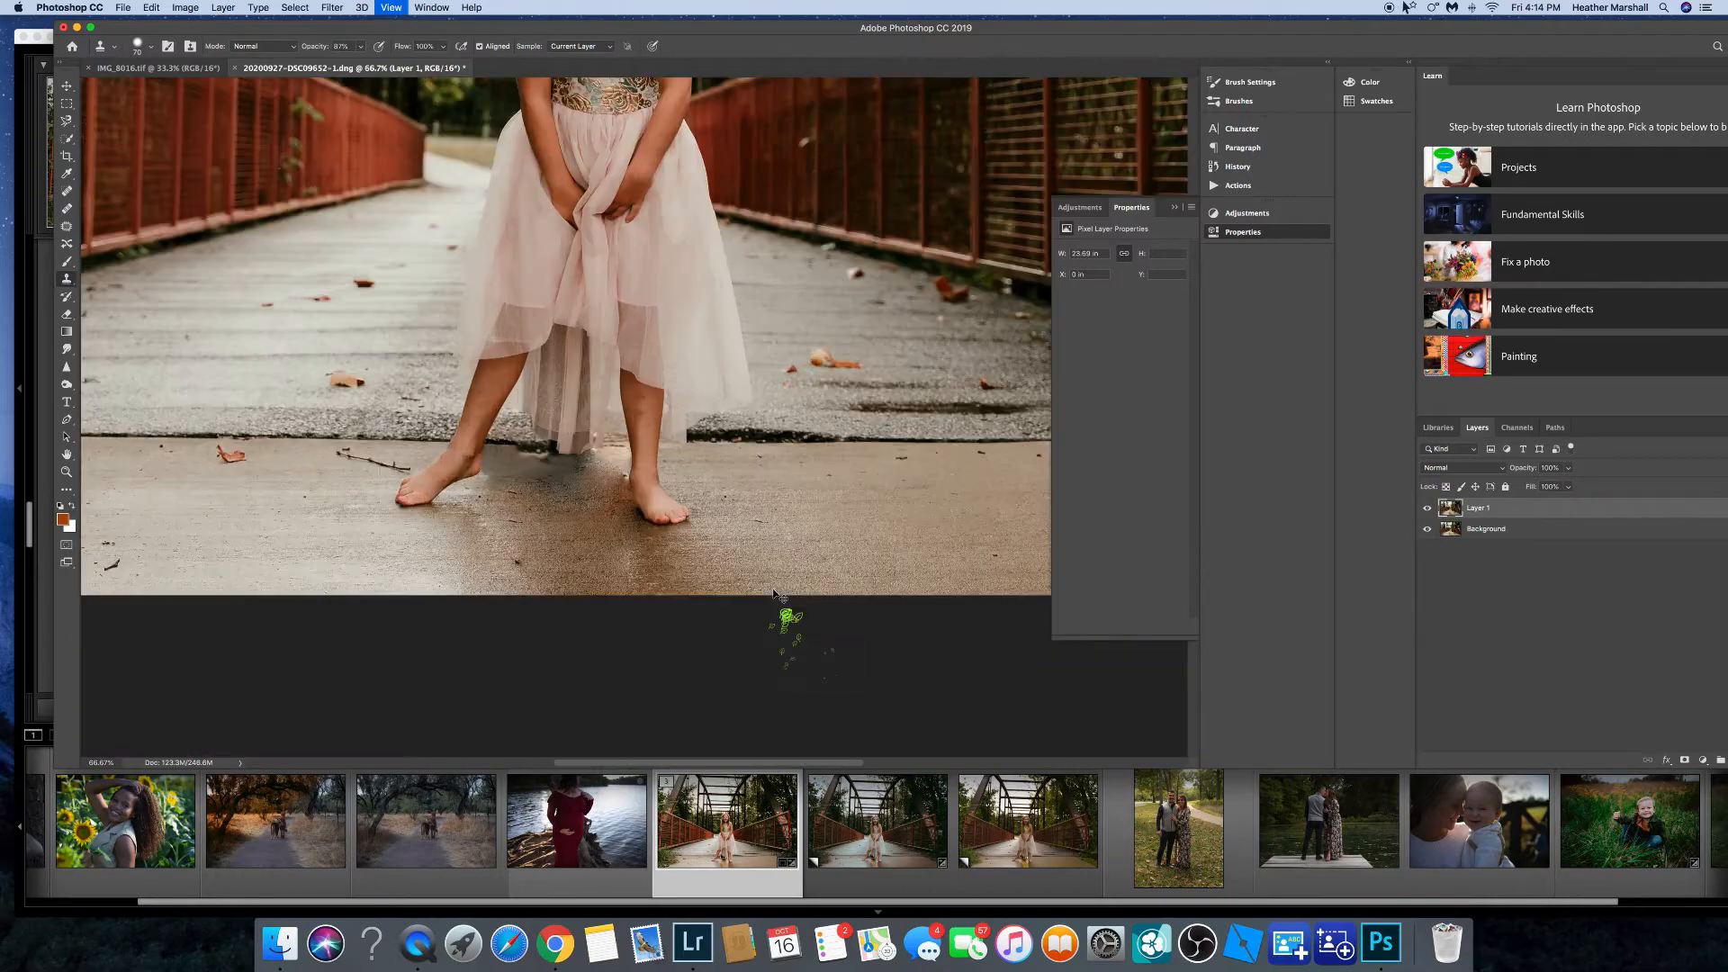
{"action": "key", "text": "super+equal"}
{"action": "key", "text": "super+equal"}
{"action": "key", "text": "super+equal"}
{"action": "key", "text": "super+equal"}
{"action": "left_click", "coordinate": [151, 7]}
{"action": "left_click", "coordinate": [170, 24]}
{"action": "left_click", "coordinate": [151, 7]}
{"action": "left_click", "coordinate": [169, 24]}
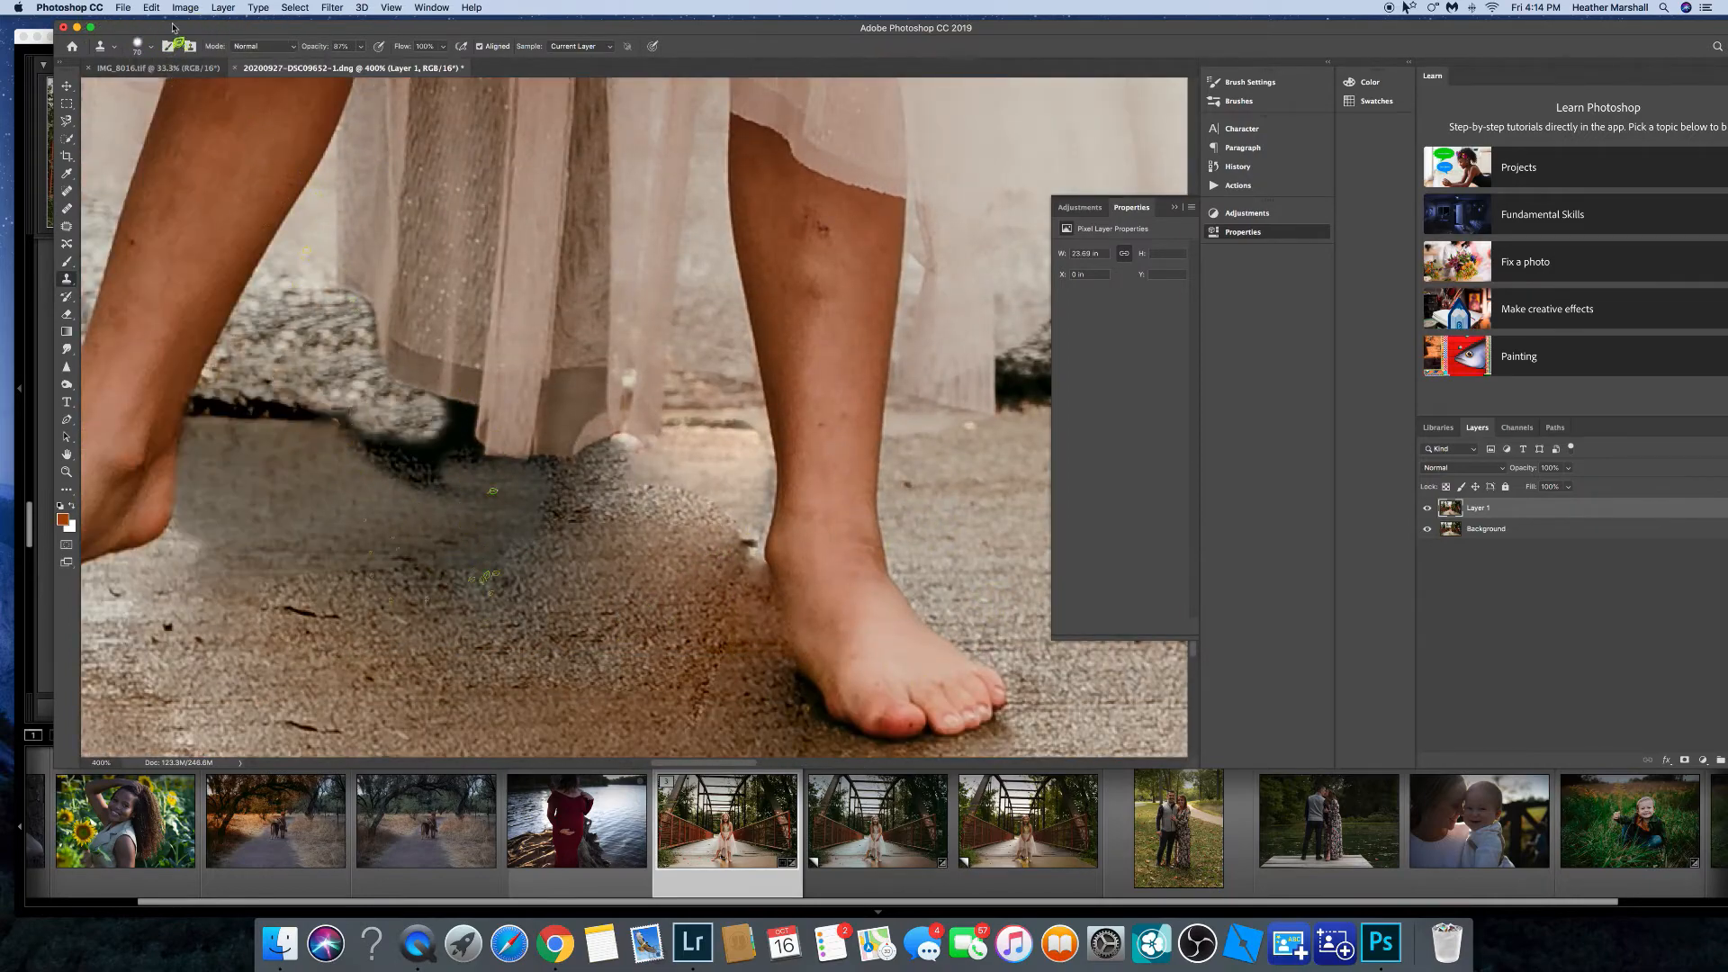
Clone over the shadow beside the girl's left heel with a smaller brush.
{"action": "key", "text": "bracketleft"}
{"action": "key", "text": "bracketleft"}
{"action": "key", "text": "bracketleft"}
{"action": "left_click_drag", "start_coordinate": [615, 504], "coordinate": [542, 488]}
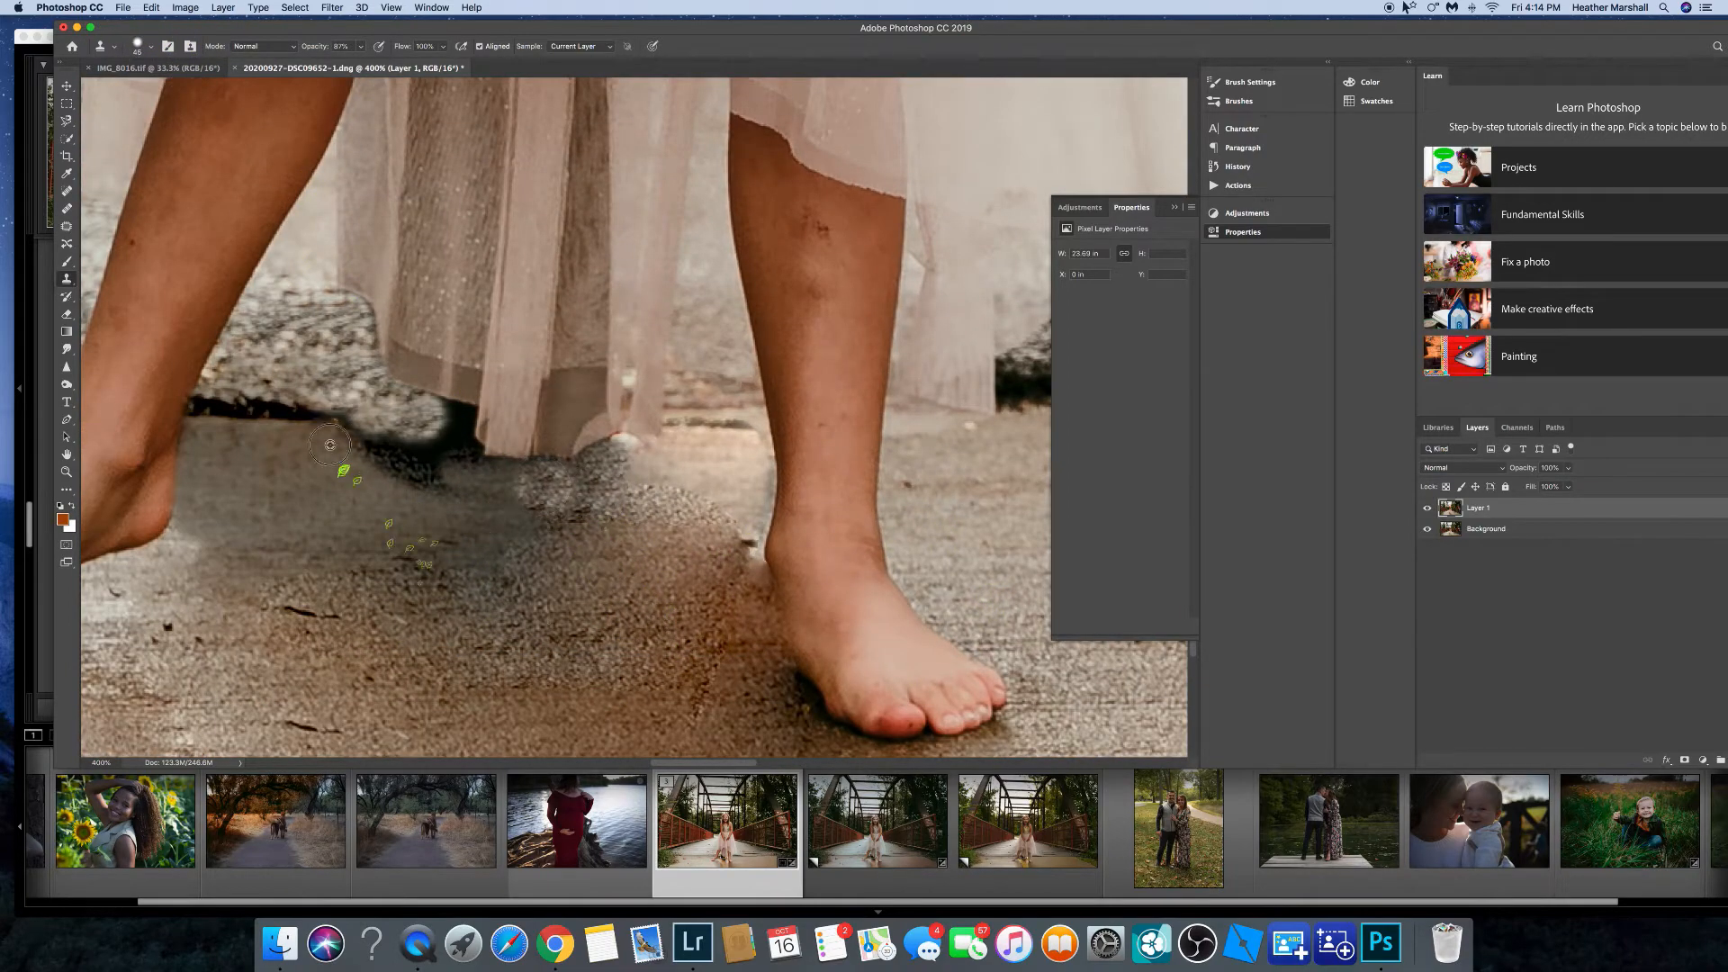
{"action": "left_click_drag", "start_coordinate": [346, 428], "coordinate": [410, 446]}
Patch the dark floor area behind the girl's feet and deselect it.
{"action": "key", "text": "j"}
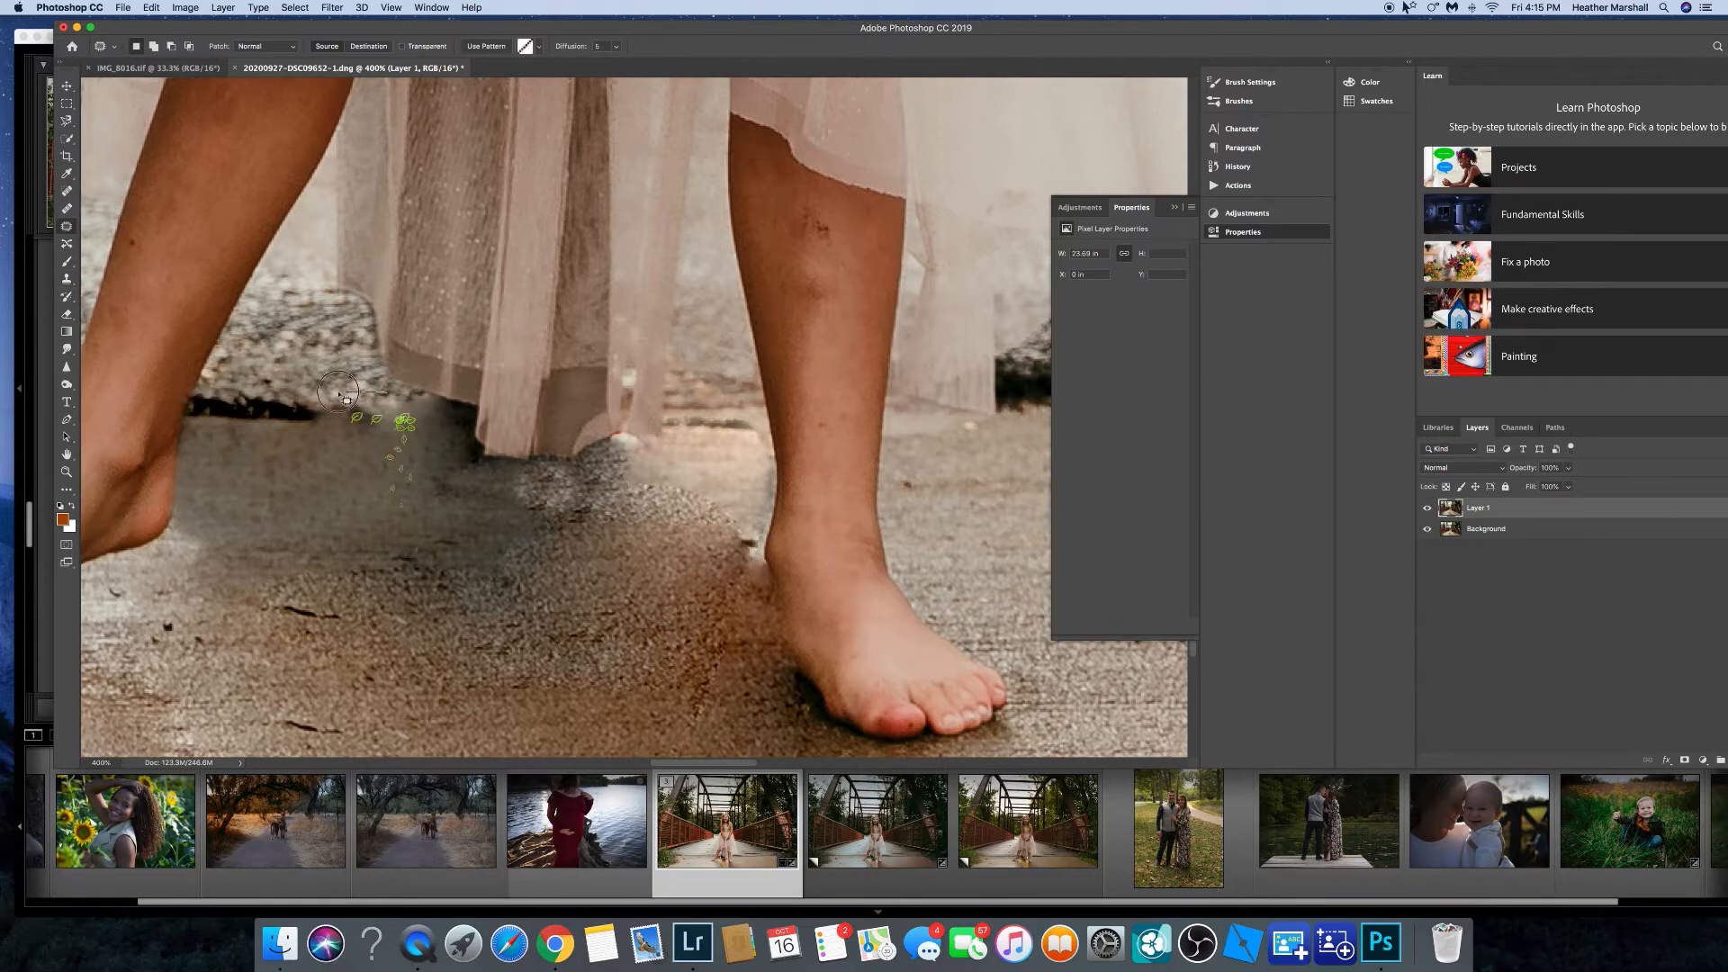
{"action": "key", "text": "super+minus"}
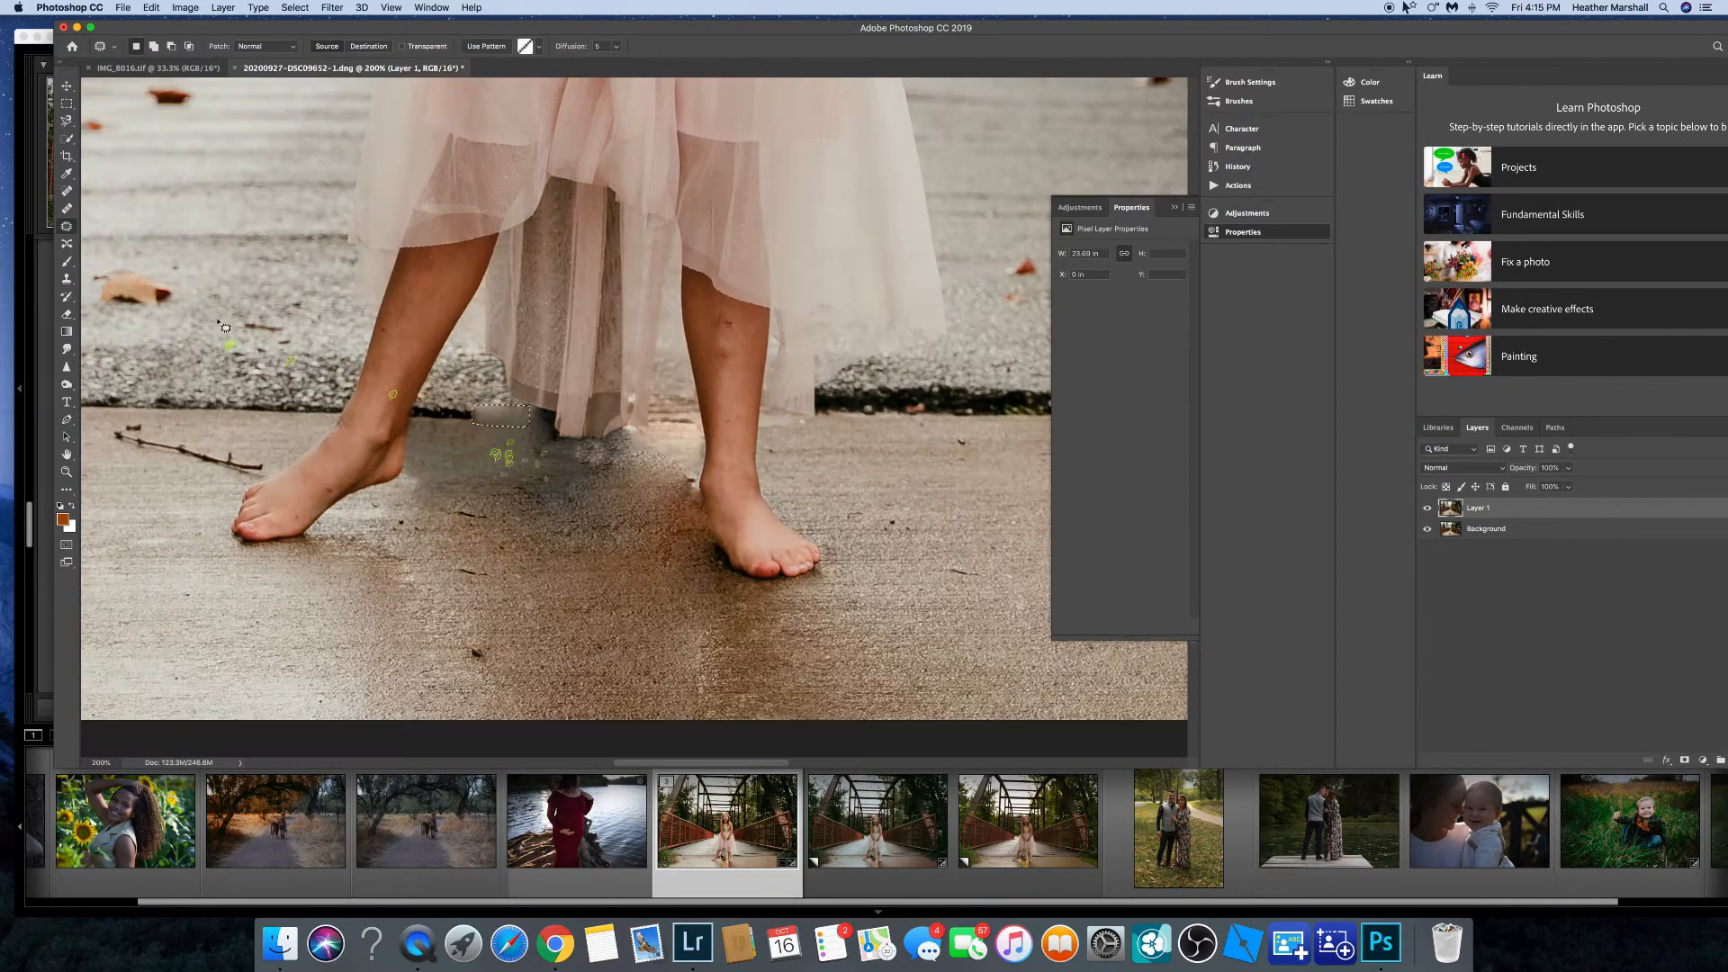
{"action": "key", "text": "s"}
{"action": "left_click", "coordinate": [294, 7]}
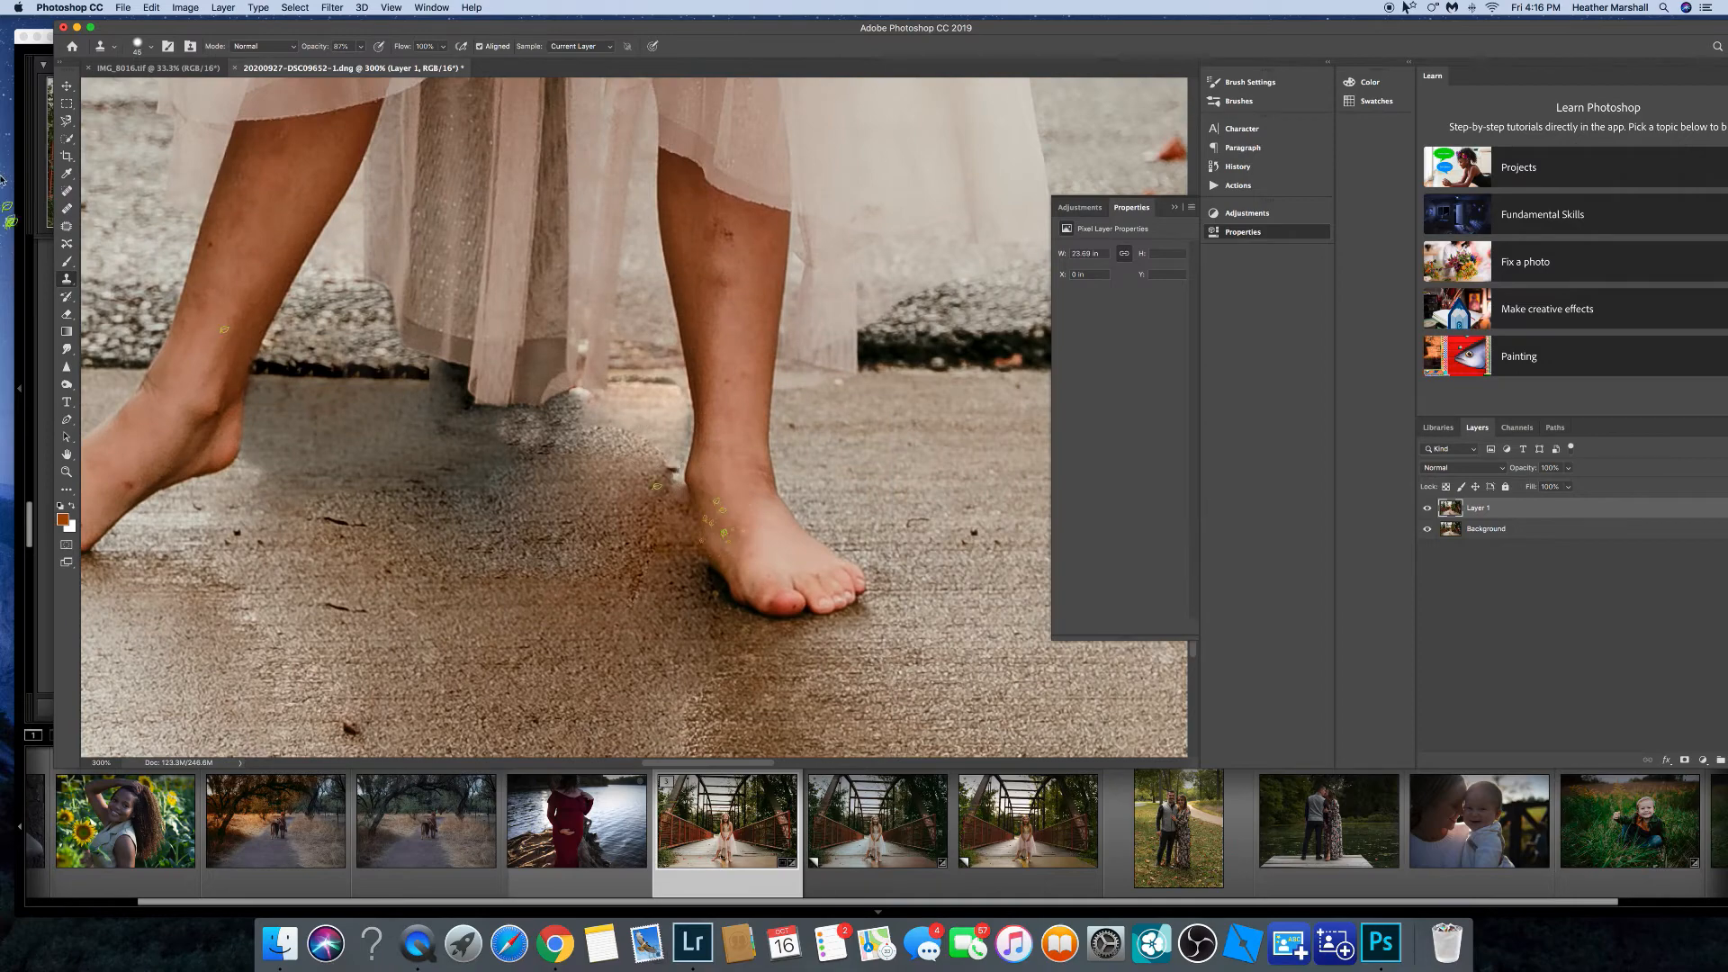
{"action": "key", "text": "j"}
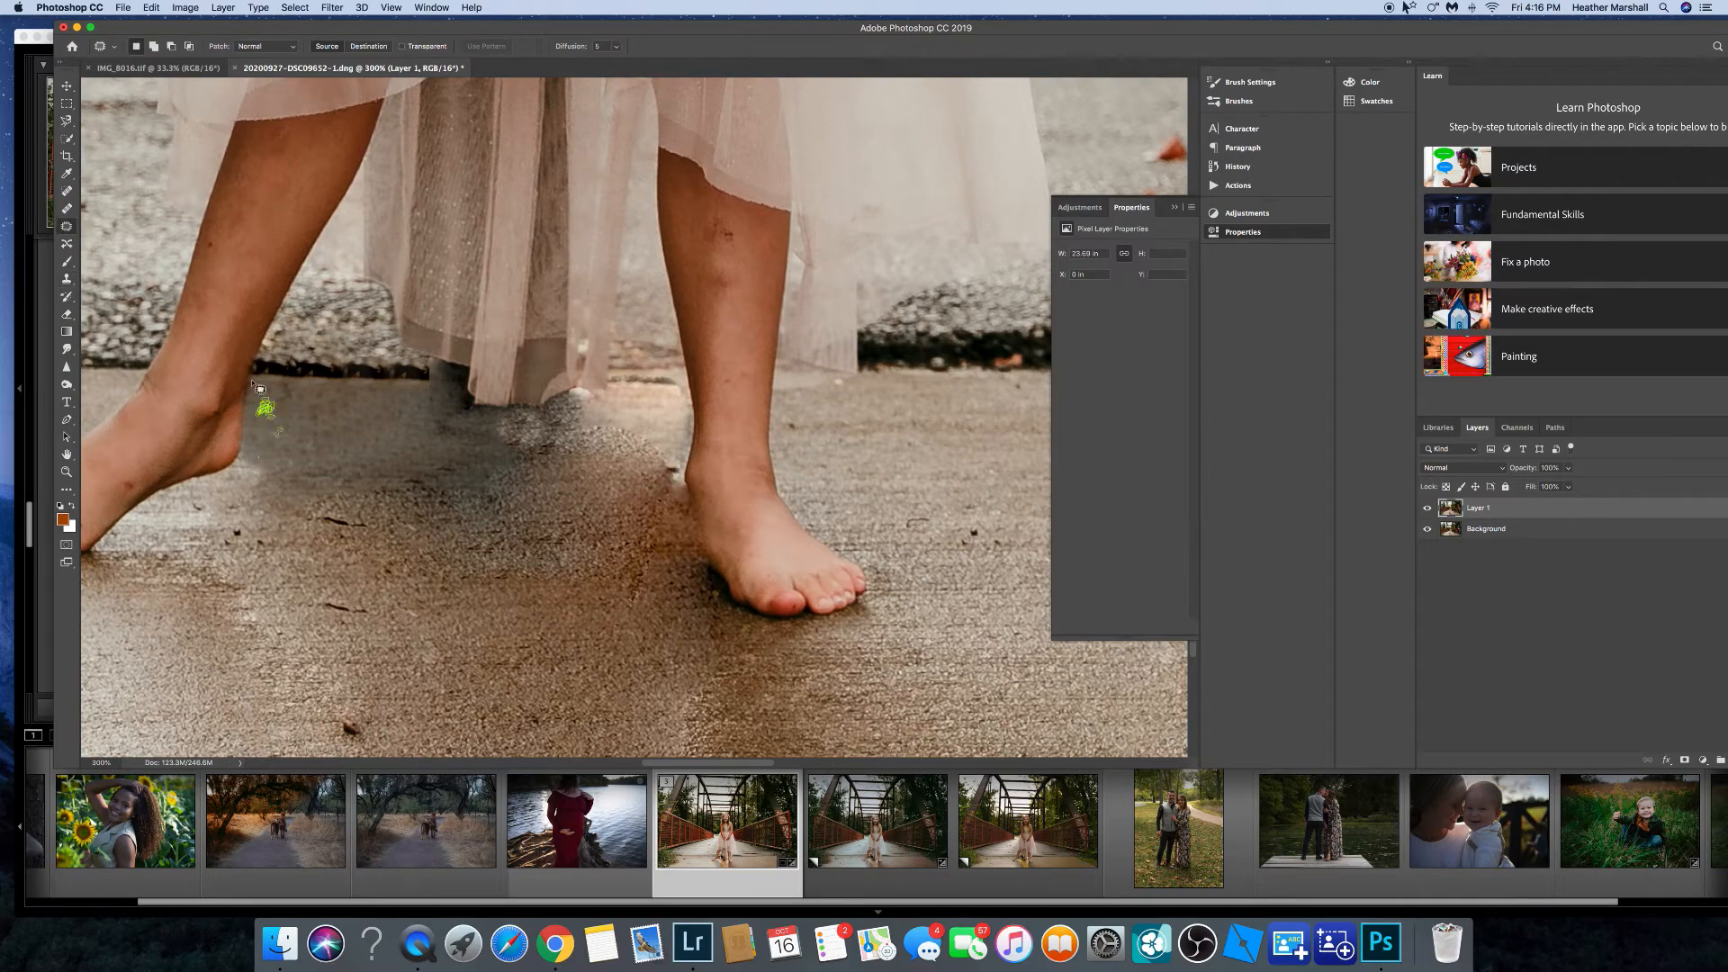
{"action": "left_click_drag", "start_coordinate": [254, 383], "coordinate": [258, 383]}
{"action": "left_click_drag", "start_coordinate": [547, 435], "coordinate": [625, 621]}
{"action": "left_click", "coordinate": [199, 10]}
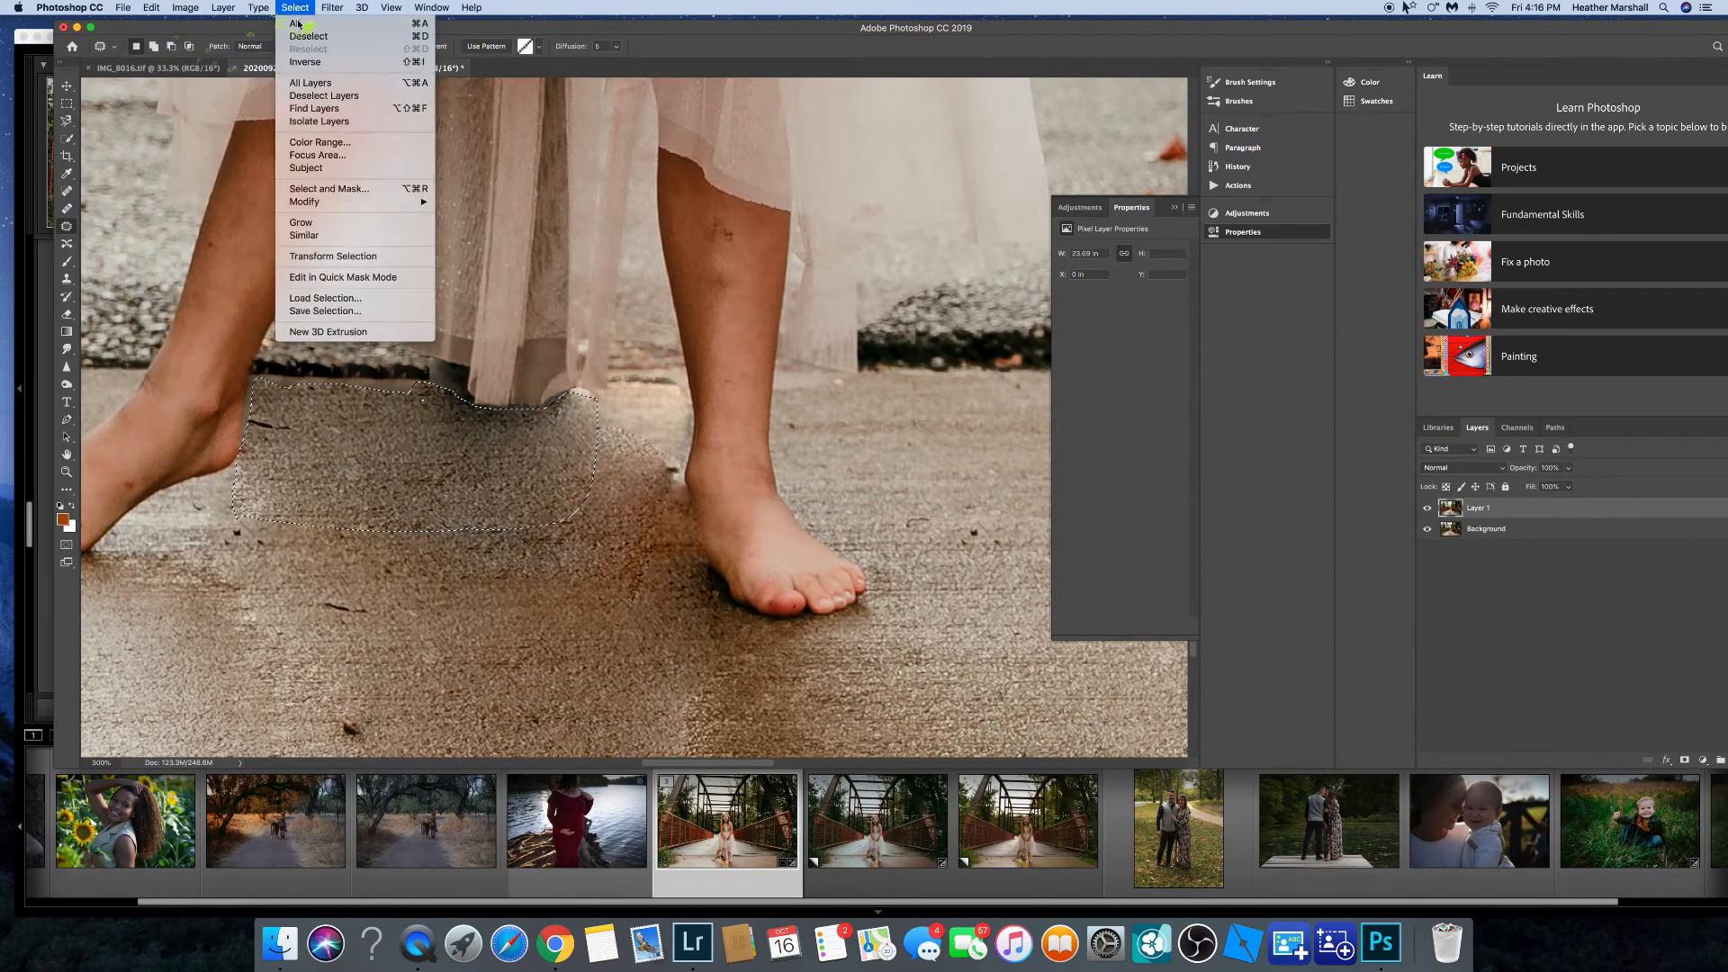
{"action": "left_click", "coordinate": [304, 36]}
Patch the remaining shadow on the floor between the girl's feet and deselect.
{"action": "key", "text": "super+minus"}
{"action": "key", "text": "super+minus"}
{"action": "key", "text": "super+minus"}
{"action": "key", "text": "super+minus"}
{"action": "key", "text": "super+plus"}
{"action": "key", "text": "super+plus"}
{"action": "key", "text": "super+plus"}
{"action": "key", "text": "super+plus"}
{"action": "left_click_drag", "start_coordinate": [815, 586], "coordinate": [792, 11]}
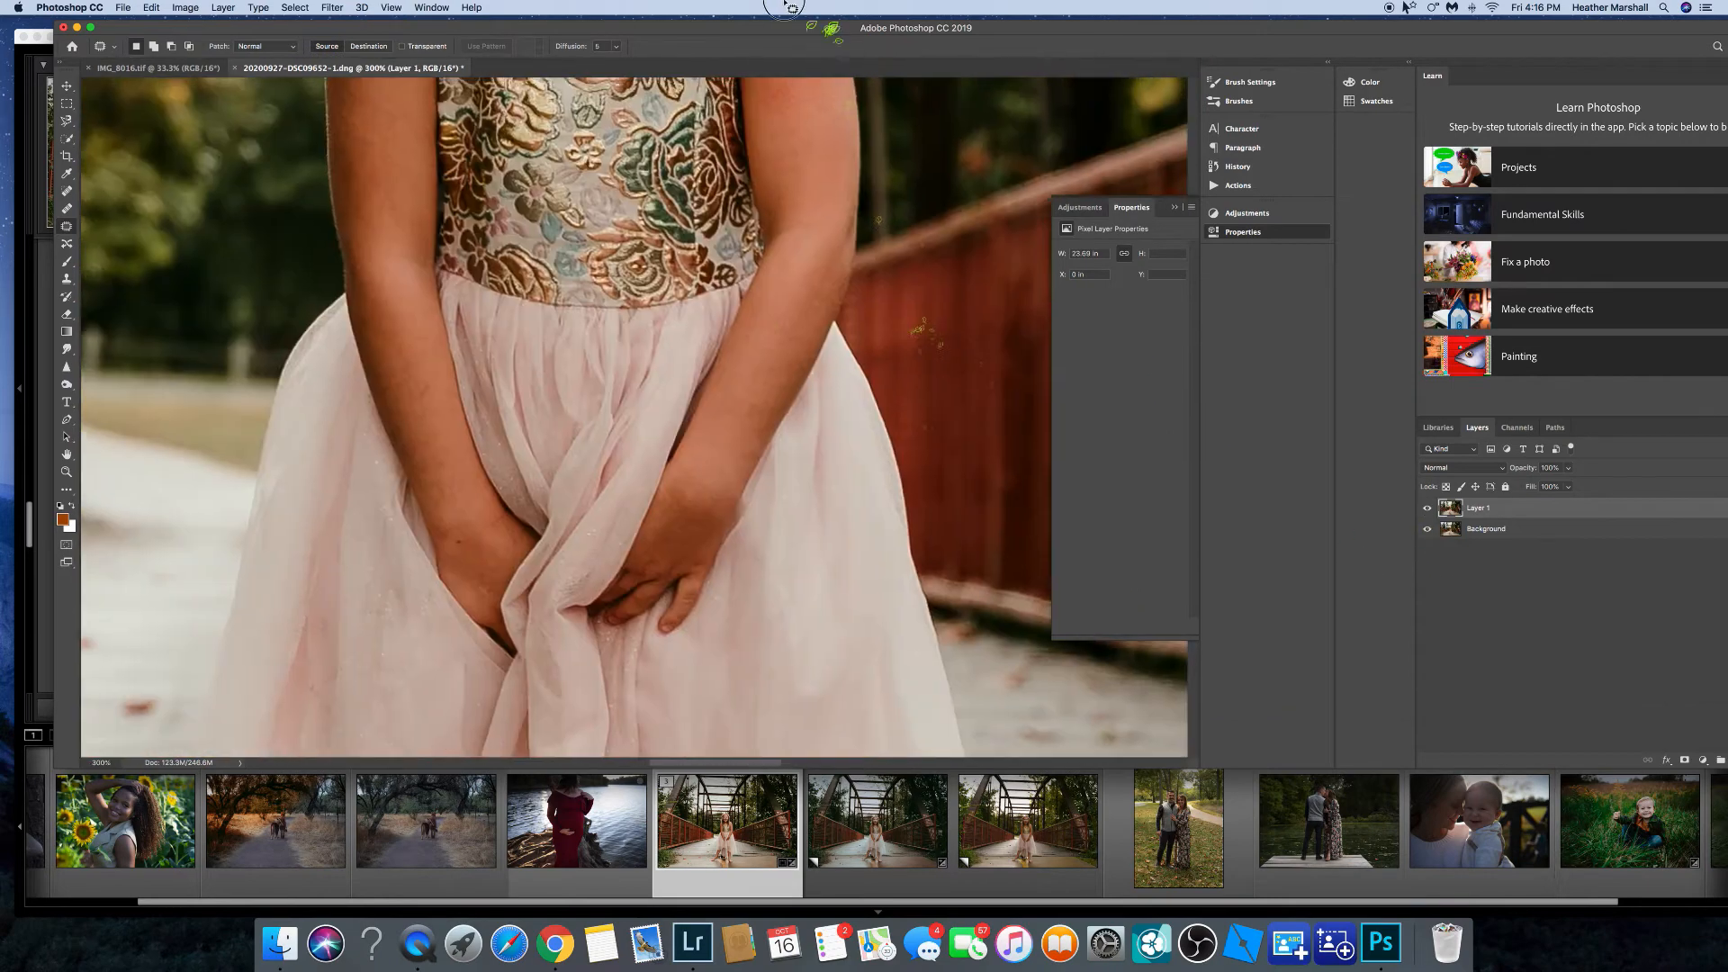
{"action": "left_click_drag", "start_coordinate": [720, 648], "coordinate": [720, 180]}
{"action": "left_click_drag", "start_coordinate": [679, 702], "coordinate": [742, 171]}
{"action": "left_click_drag", "start_coordinate": [664, 382], "coordinate": [634, 349]}
{"action": "left_click_drag", "start_coordinate": [667, 362], "coordinate": [638, 401]}
{"action": "left_click_drag", "start_coordinate": [622, 343], "coordinate": [613, 337]}
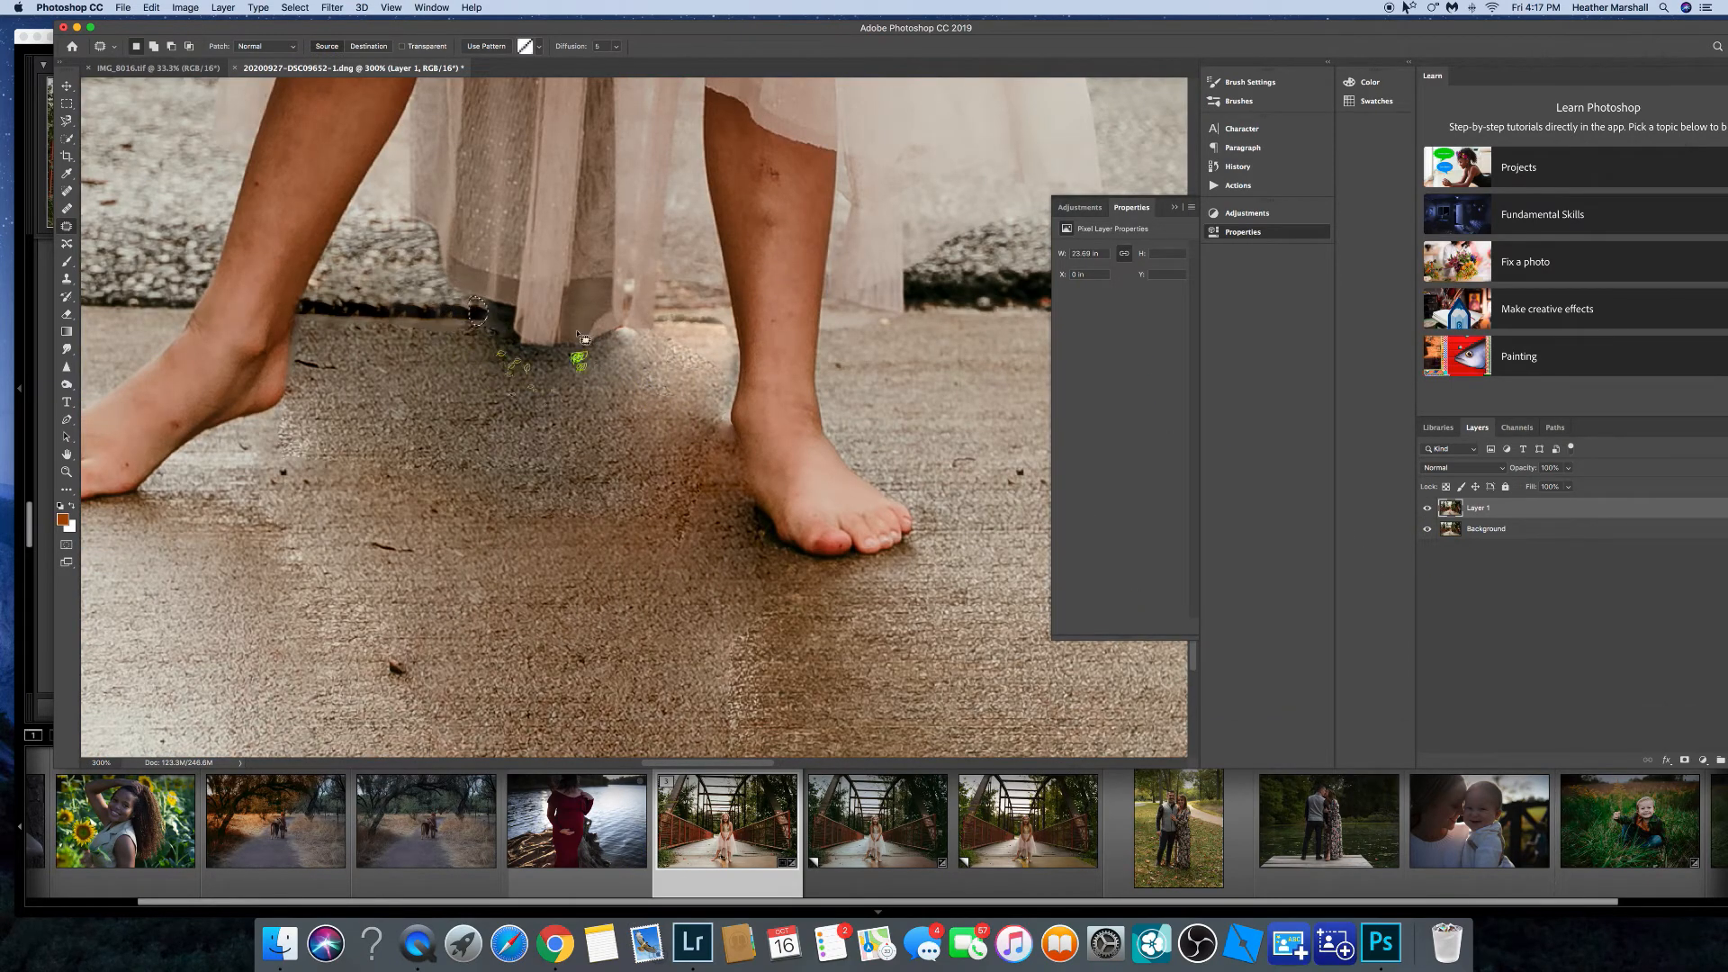
{"action": "left_click_drag", "start_coordinate": [422, 331], "coordinate": [441, 340]}
{"action": "left_click_drag", "start_coordinate": [732, 433], "coordinate": [733, 421]}
{"action": "left_click_drag", "start_coordinate": [733, 405], "coordinate": [707, 437]}
{"action": "left_click", "coordinate": [295, 8]}
{"action": "left_click", "coordinate": [309, 41]}
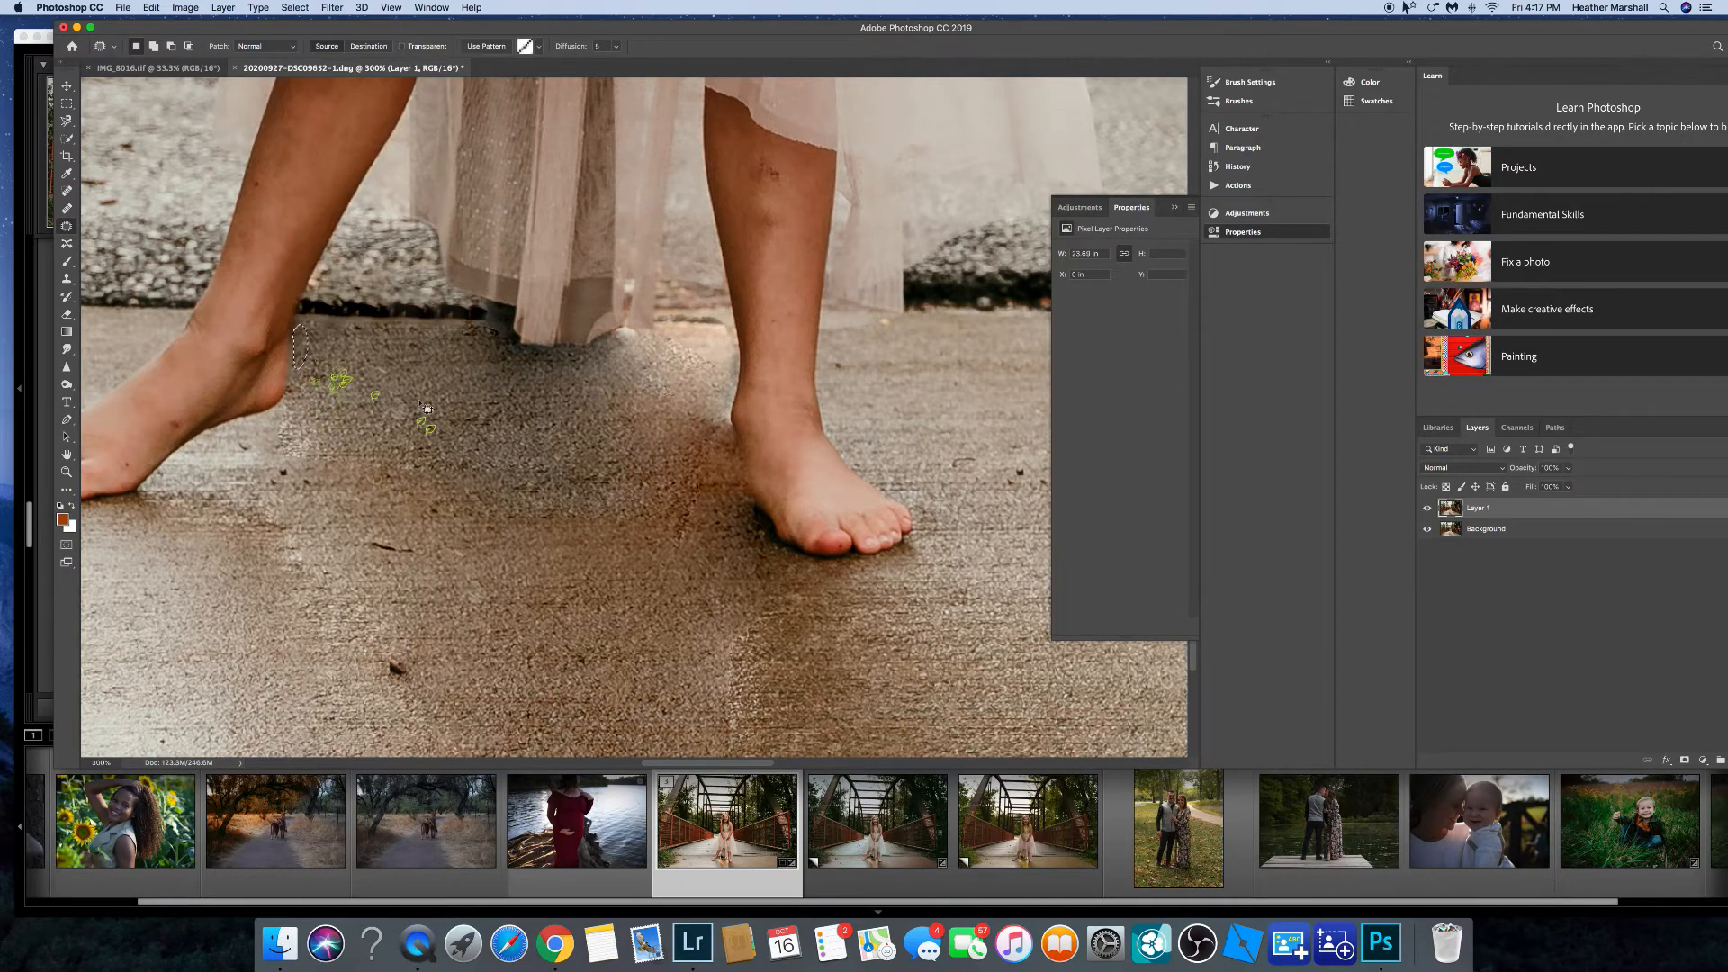
Patch the shadow on the floor next to the girl's right foot and deselect.
{"action": "key", "text": "super+minus"}
{"action": "key", "text": "super+minus"}
{"action": "scroll", "coordinate": [679, 428], "scroll_direction": "up", "scroll_amount": 3}
{"action": "key", "text": "super+equal"}
{"action": "key", "text": "super+equal"}
{"action": "key", "text": "super+equal"}
{"action": "key", "text": "super+equal"}
{"action": "scroll", "coordinate": [664, 437], "scroll_direction": "down", "scroll_amount": 5}
{"action": "left_click_drag", "start_coordinate": [448, 441], "coordinate": [449, 443]}
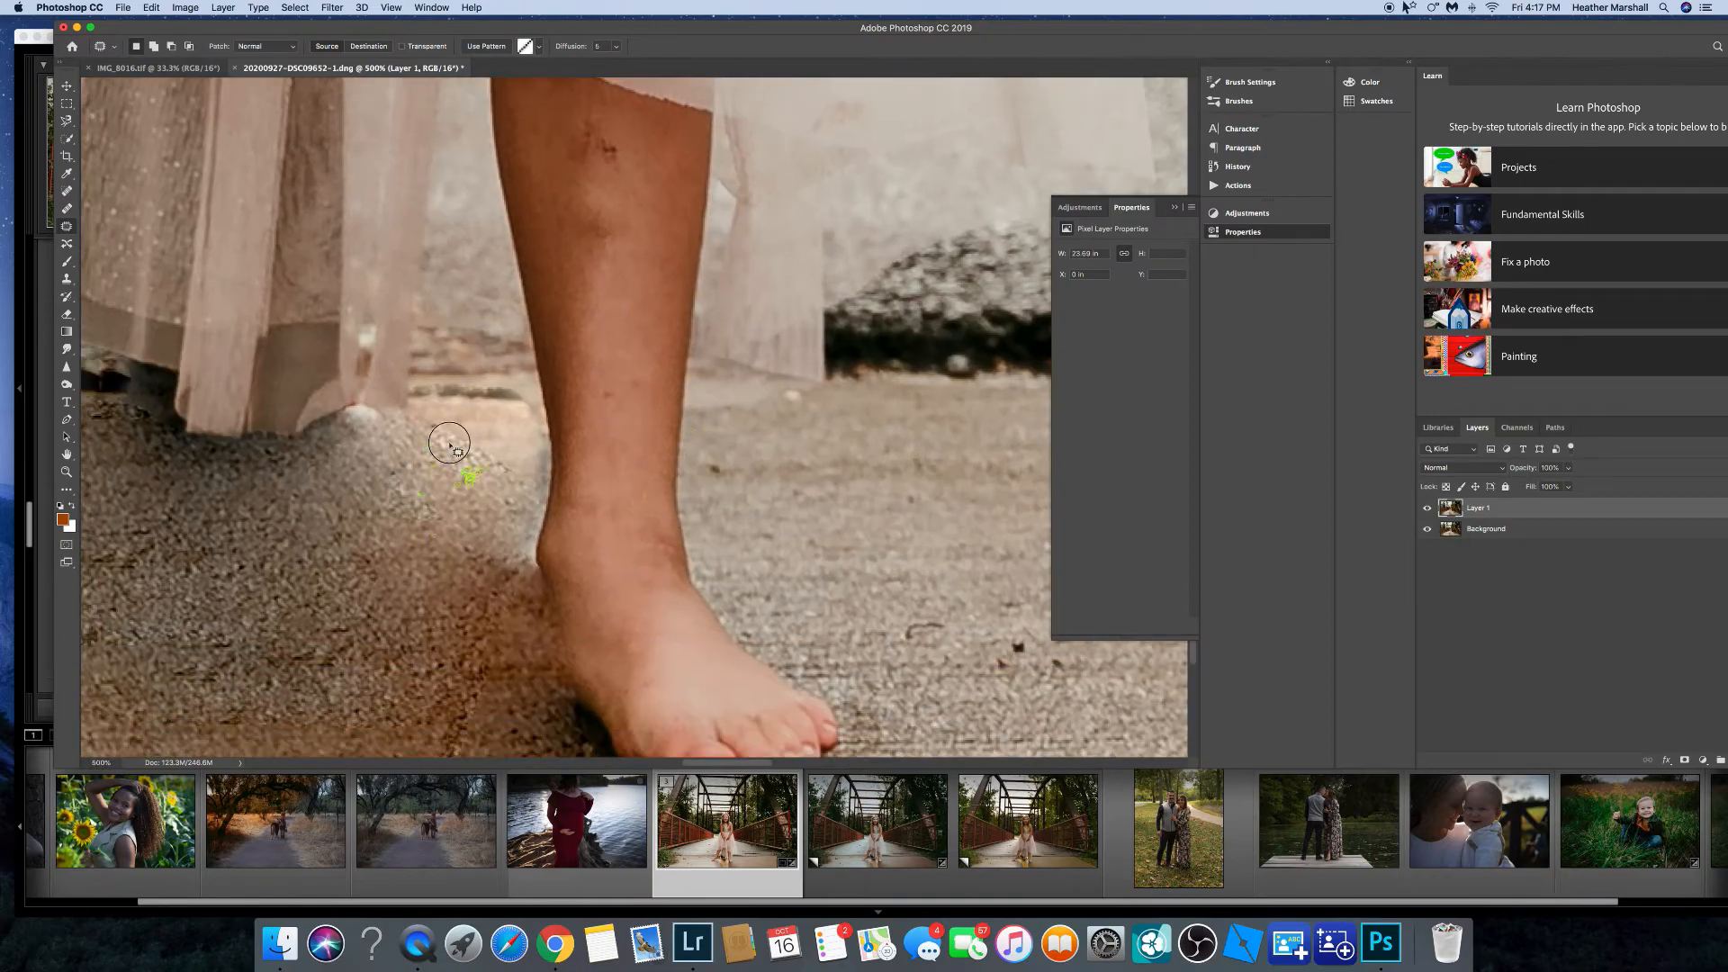
{"action": "left_click_drag", "start_coordinate": [506, 576], "coordinate": [452, 446]}
{"action": "left_click_drag", "start_coordinate": [450, 469], "coordinate": [354, 563]}
{"action": "left_click", "coordinate": [332, 8]}
{"action": "left_click", "coordinate": [309, 42]}
Switch to the Clone Stamp tool and set its opacity to 19%.
{"action": "key", "text": "super+minus"}
{"action": "key", "text": "super+minus"}
{"action": "key", "text": "super+minus"}
{"action": "key", "text": "super+minus"}
{"action": "key", "text": "super+minus"}
{"action": "key", "text": "super+minus"}
{"action": "key", "text": "super+minus"}
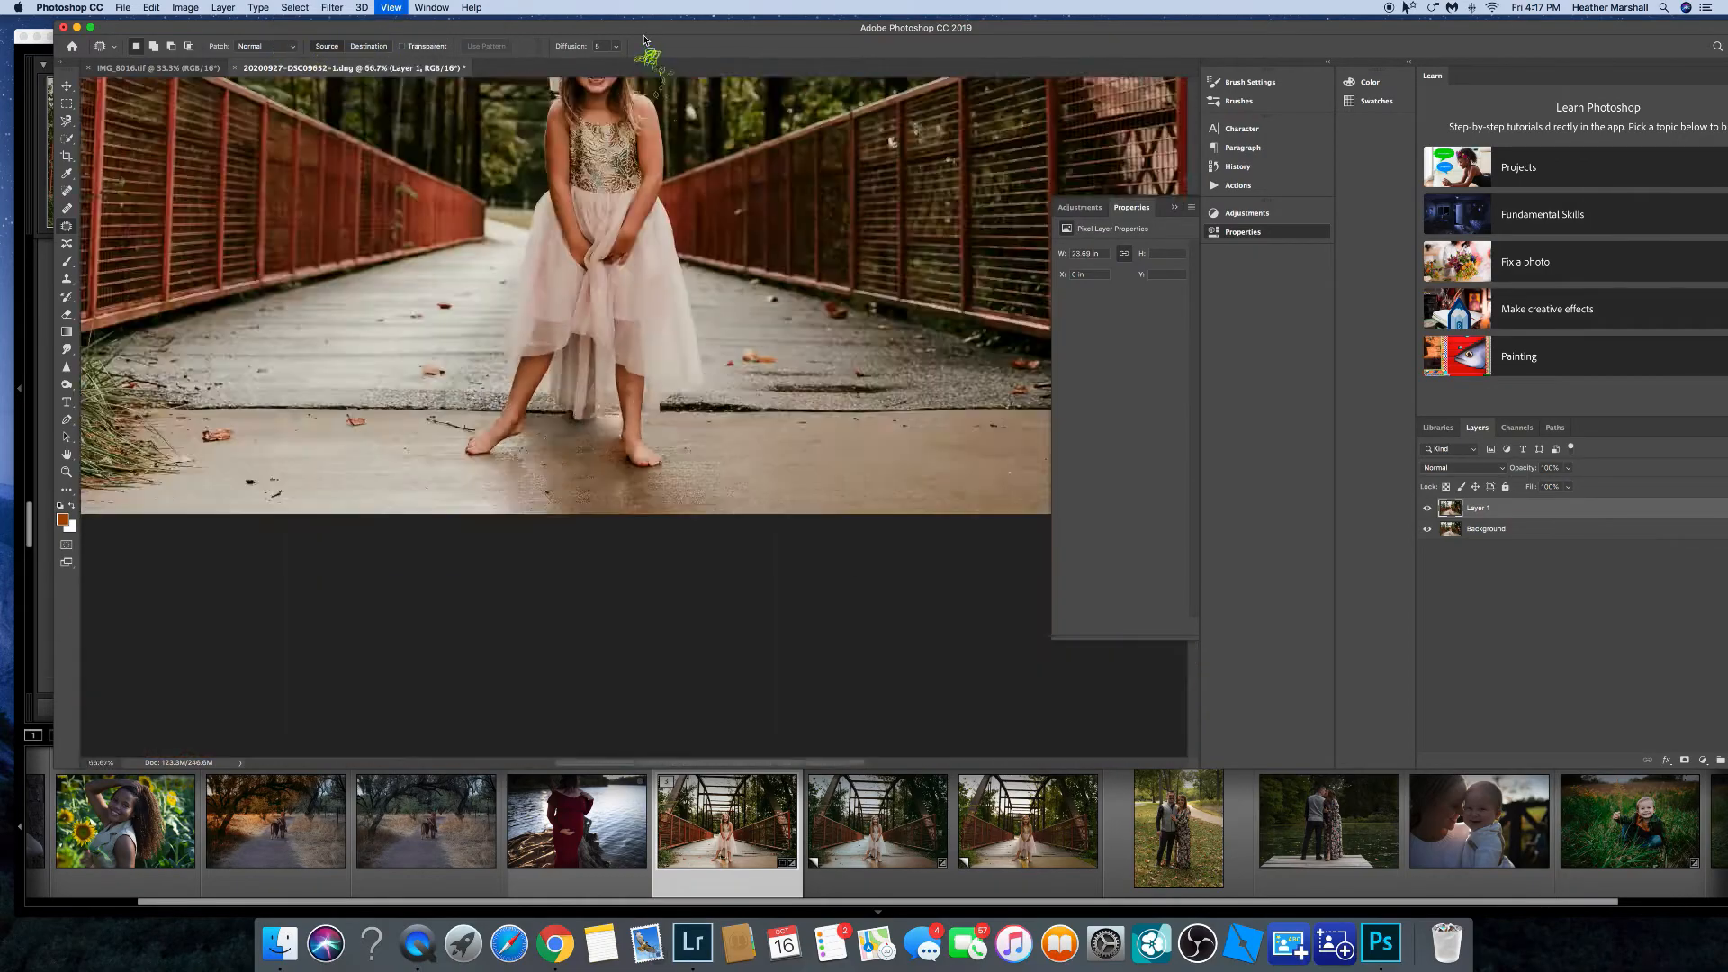
{"action": "key", "text": "super+equal"}
{"action": "key", "text": "super+equal"}
{"action": "key", "text": "super+equal"}
{"action": "key", "text": "super+equal"}
{"action": "key", "text": "super+equal"}
{"action": "key", "text": "super+equal"}
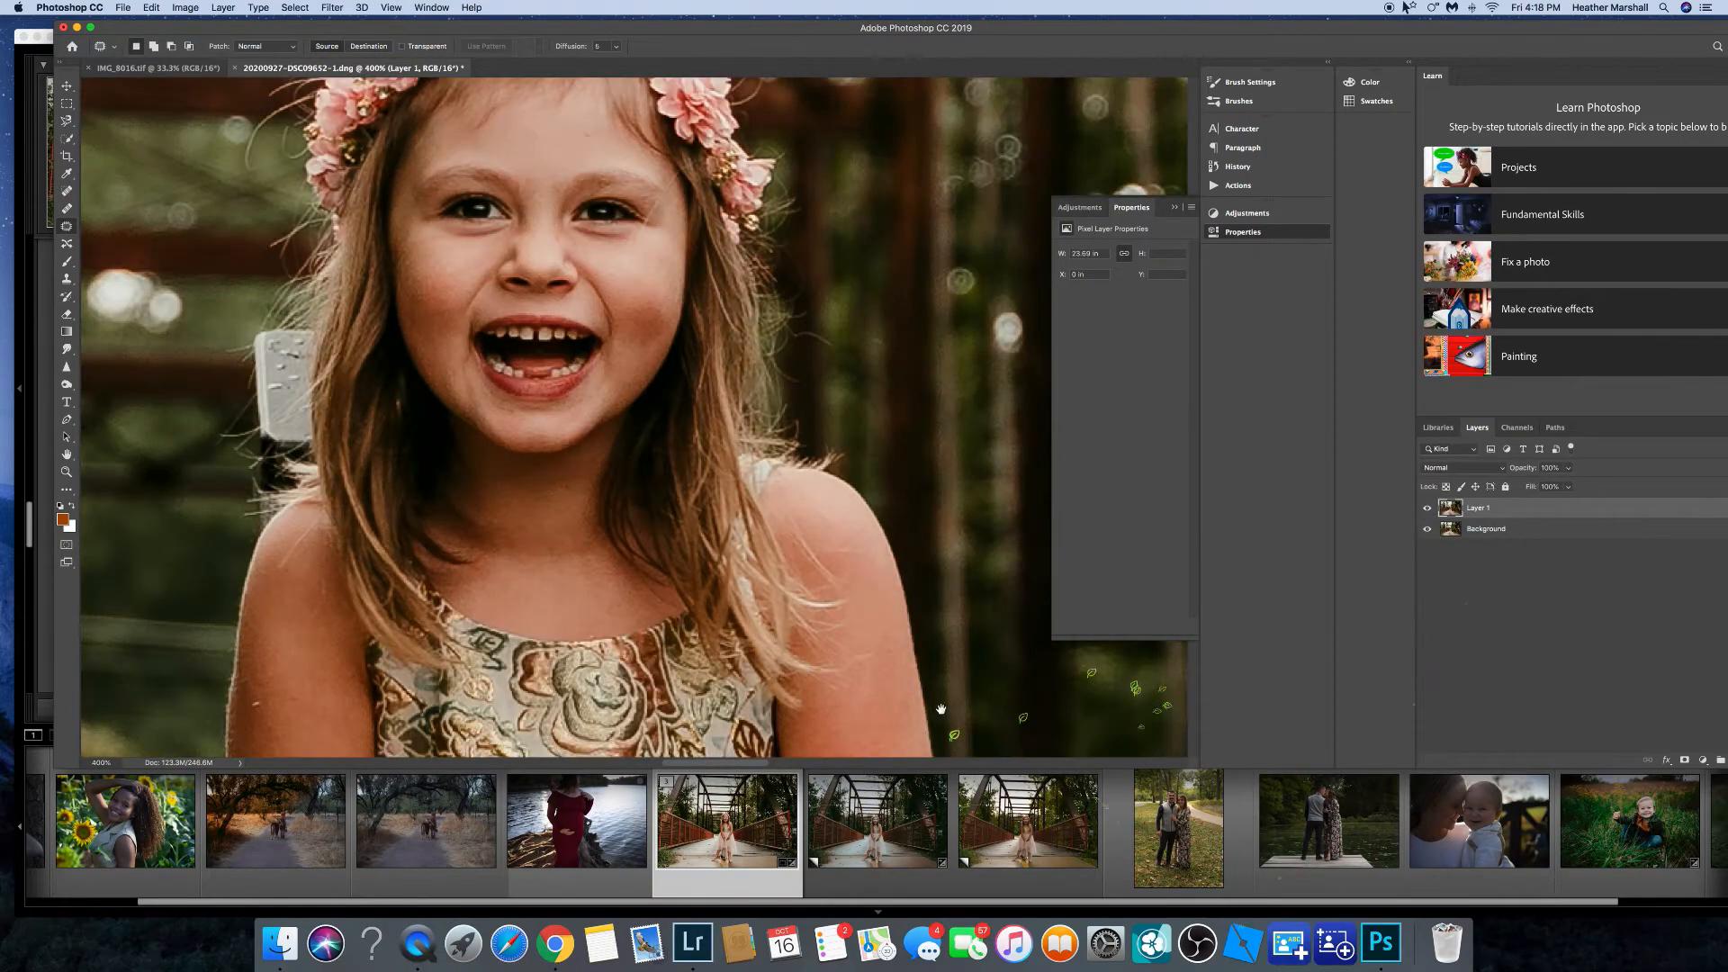
{"action": "scroll", "coordinate": [630, 423], "scroll_direction": "down", "scroll_amount": 10}
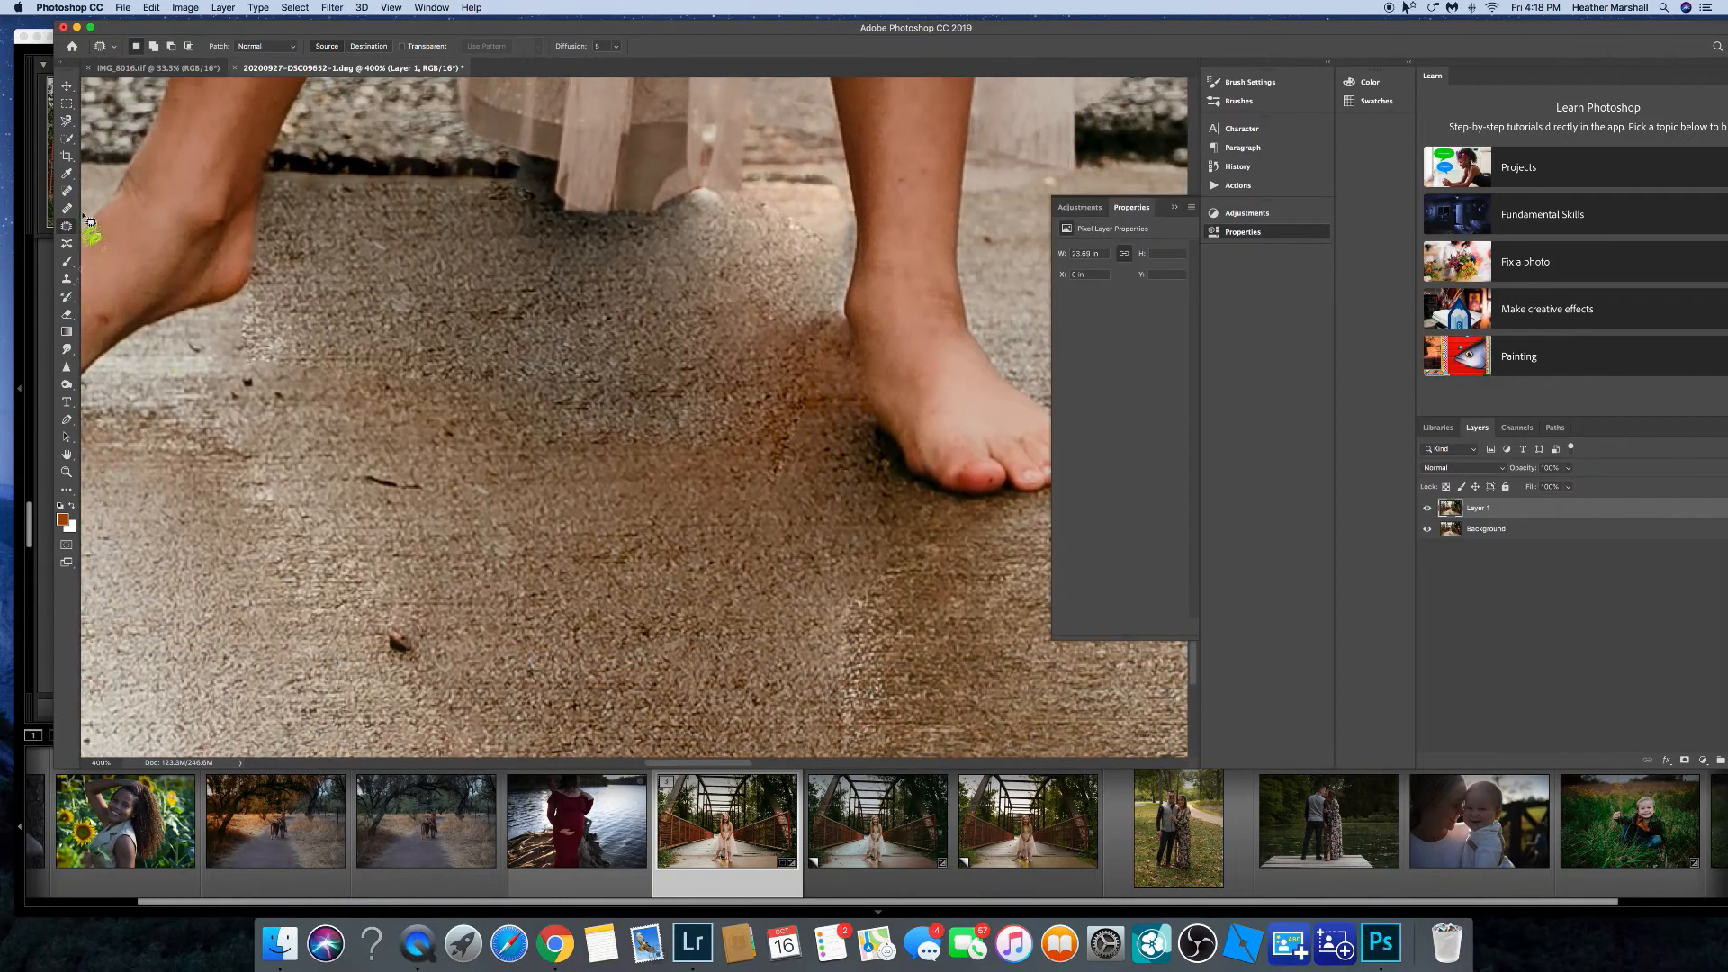
{"action": "left_click", "coordinate": [66, 279]}
{"action": "key", "text": "super+minus"}
{"action": "key", "text": "super+minus"}
{"action": "key", "text": "super+minus"}
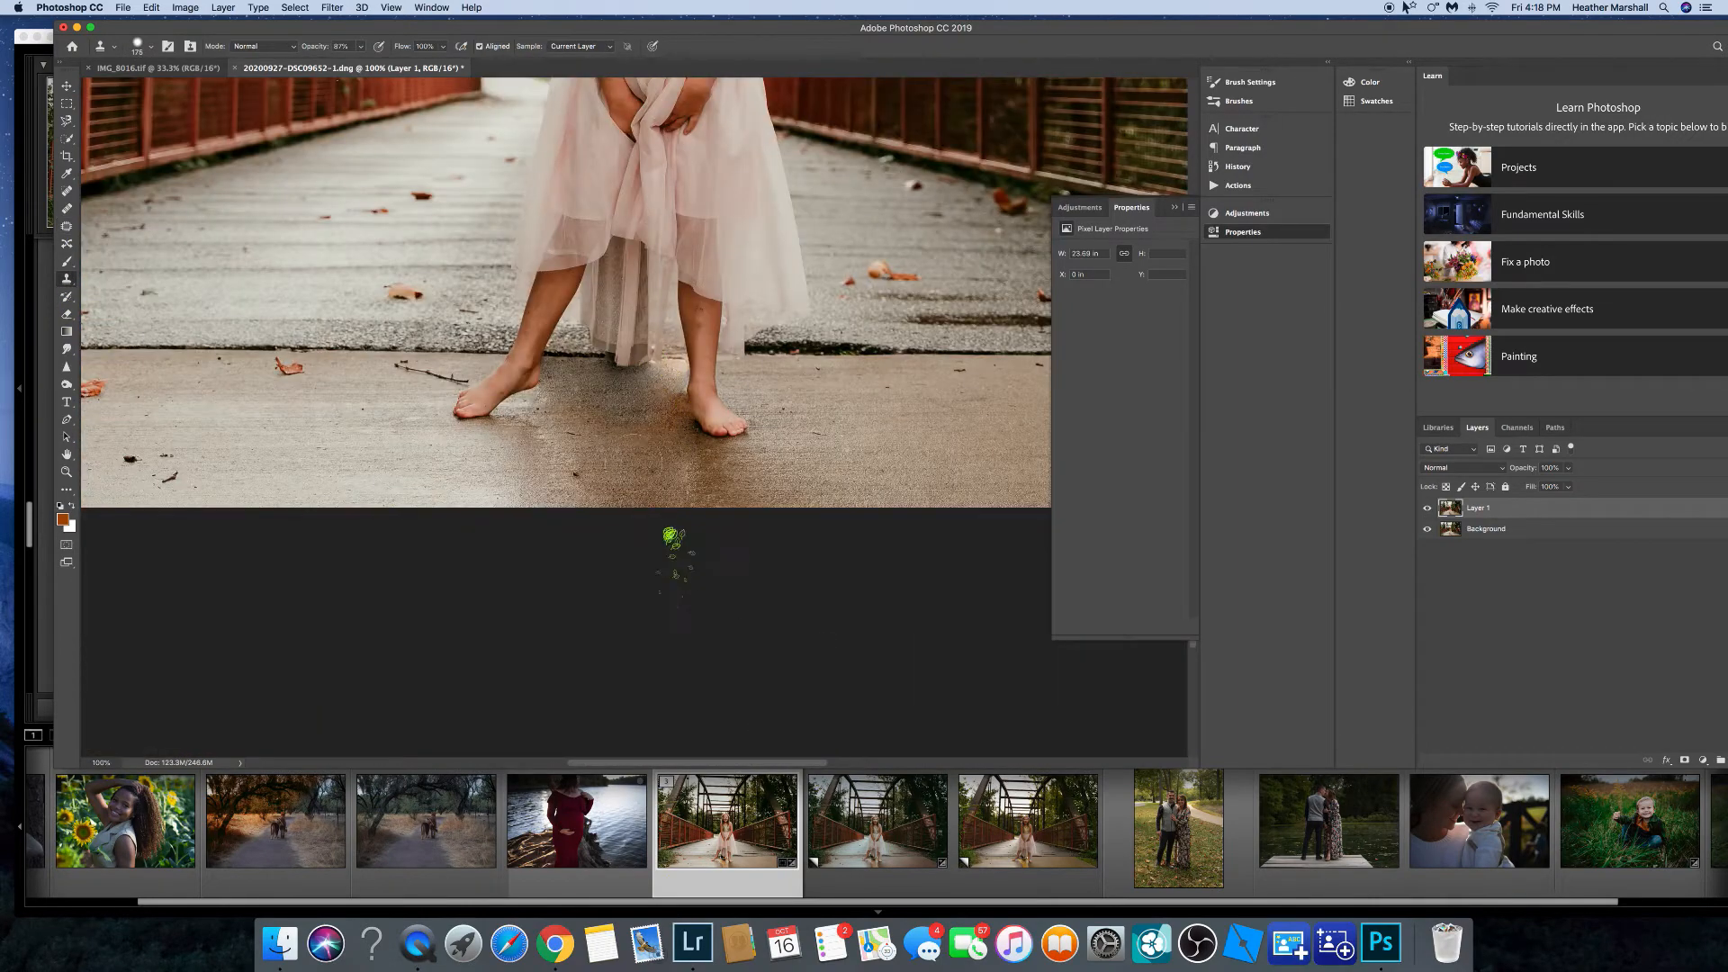
{"action": "key", "text": "j"}
{"action": "key", "text": "s"}
{"action": "key", "text": "1"}
{"action": "key", "text": "9"}
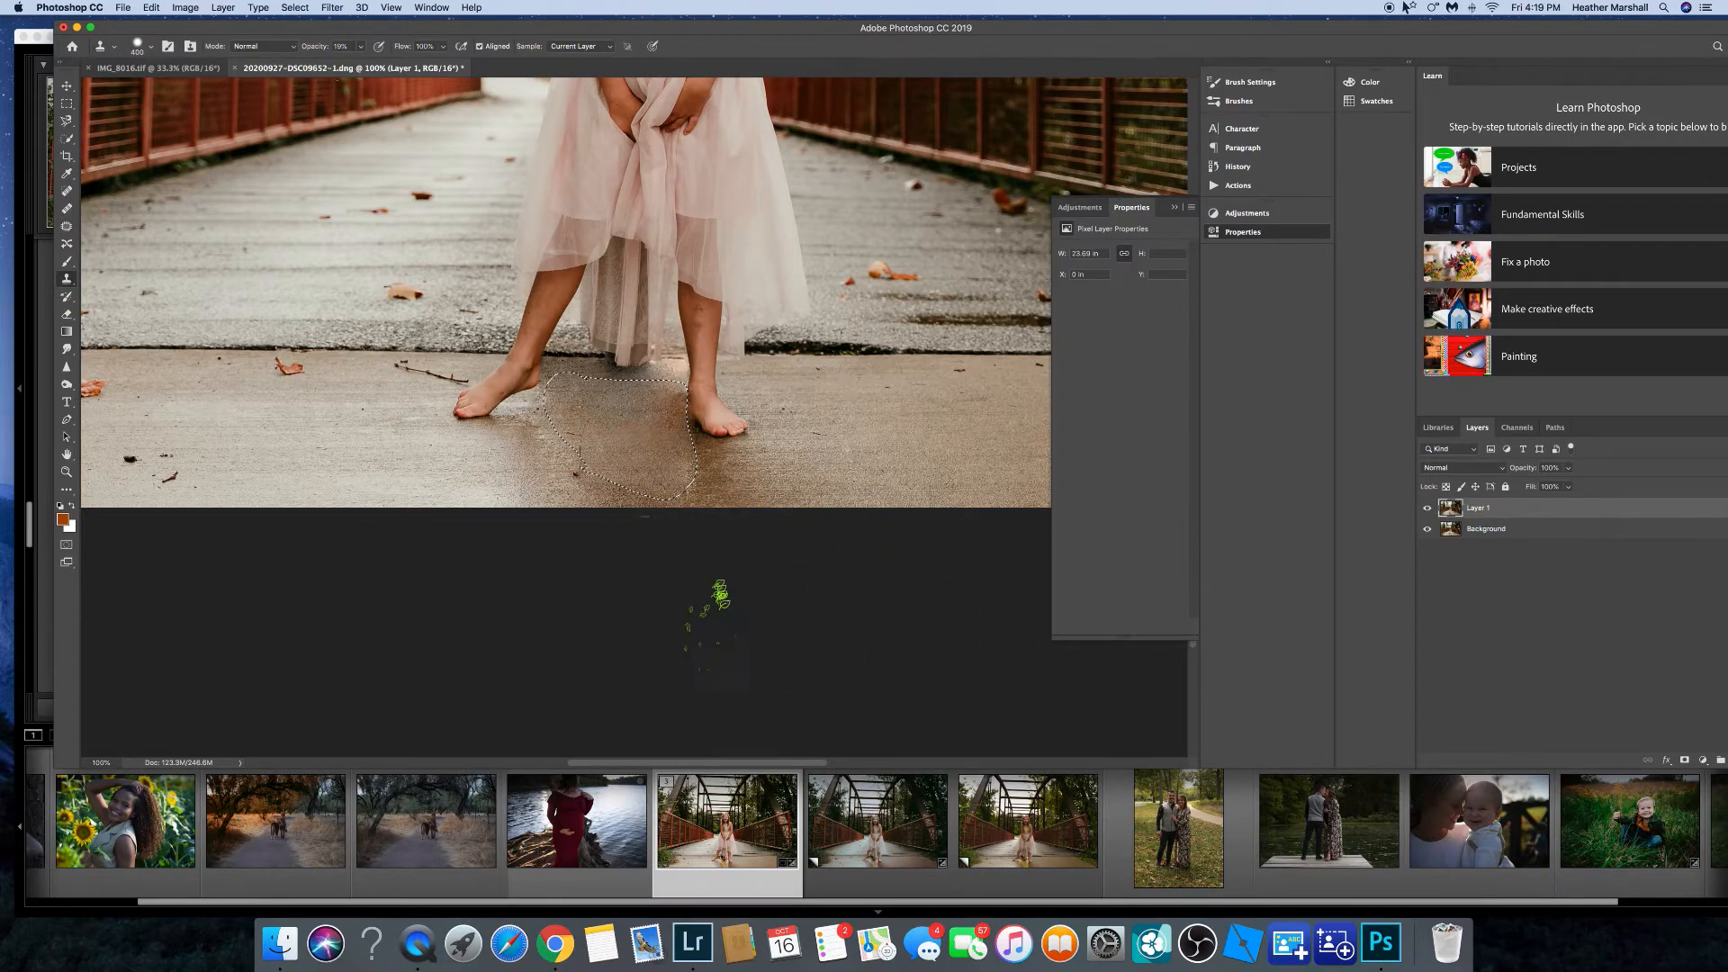
Undo the last five retouching edits on the floor.
{"action": "key", "text": "super+minus"}
{"action": "key", "text": "super+minus"}
{"action": "key", "text": "super+minus"}
{"action": "key", "text": "super+plus"}
{"action": "left_click", "coordinate": [160, 8]}
{"action": "left_click", "coordinate": [169, 23]}
{"action": "left_click", "coordinate": [157, 7]}
{"action": "left_click", "coordinate": [166, 23]}
{"action": "left_click", "coordinate": [155, 7]}
{"action": "left_click", "coordinate": [162, 23]}
{"action": "left_click", "coordinate": [153, 7]}
{"action": "left_click", "coordinate": [157, 23]}
{"action": "left_click", "coordinate": [152, 7]}
{"action": "left_click", "coordinate": [158, 23]}
Patch the floor shadow next to the girl's right foot with the Patch tool.
{"action": "key", "text": "super+plus"}
{"action": "key", "text": "super+plus"}
{"action": "key", "text": "super+plus"}
{"action": "key", "text": "super+plus"}
{"action": "scroll", "coordinate": [643, 419], "scroll_direction": "down", "scroll_amount": 10}
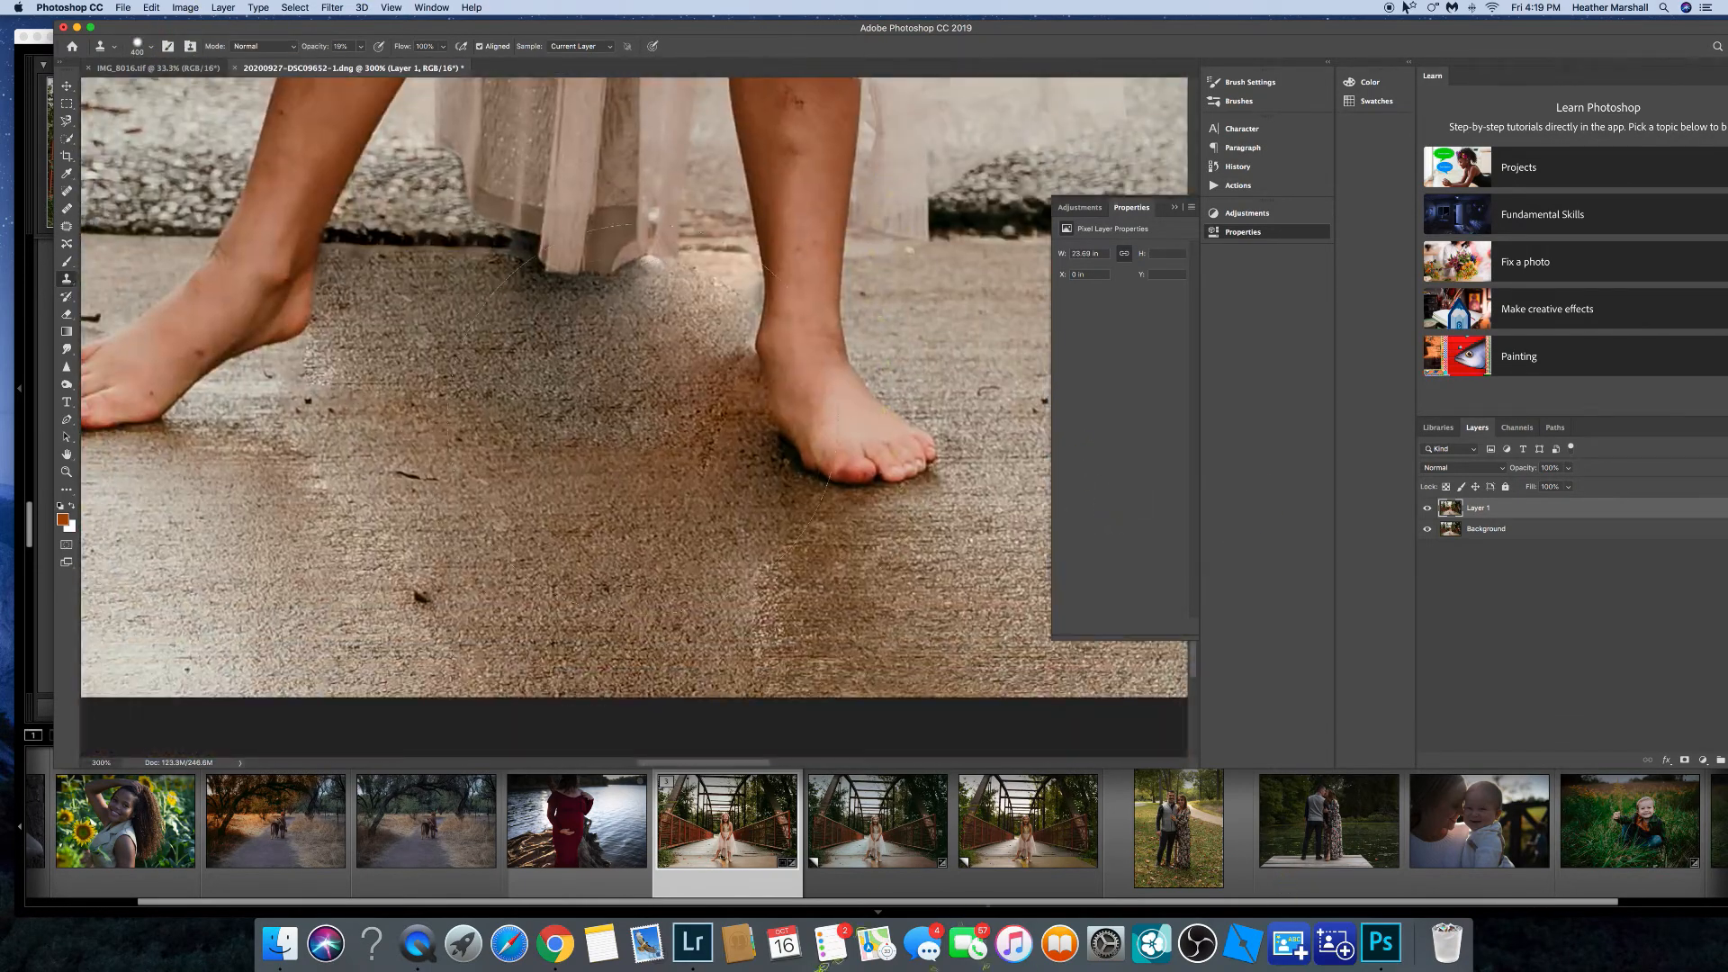
{"action": "key", "text": "j"}
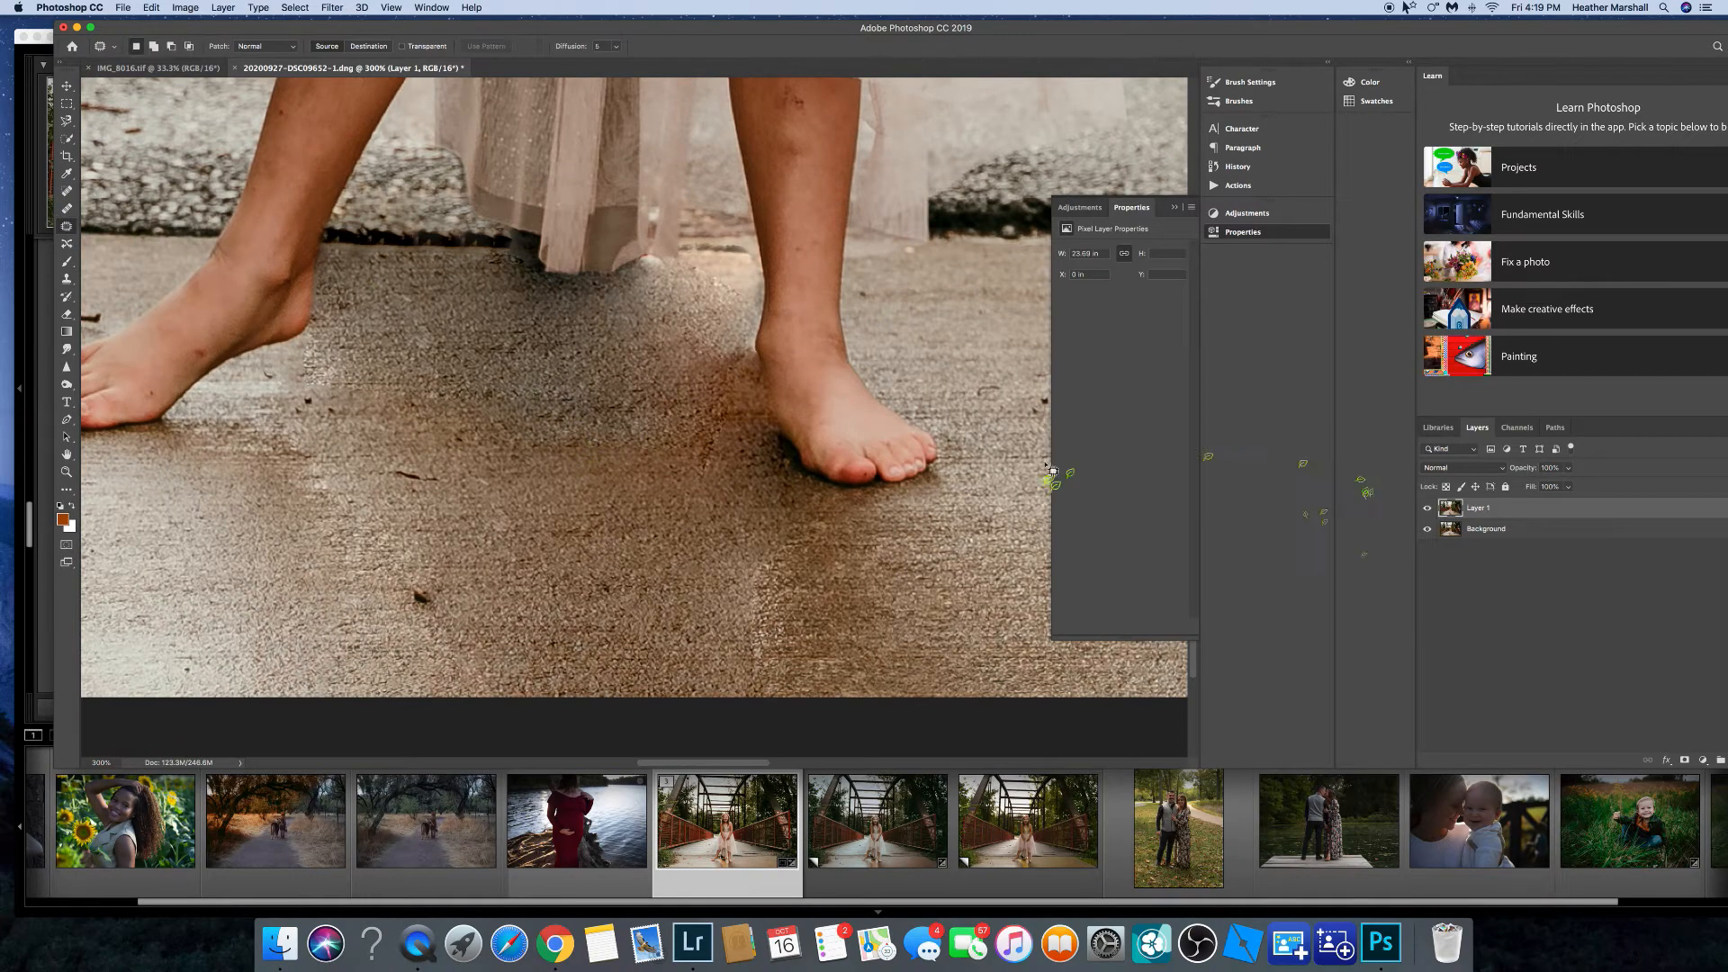
{"action": "left_click_drag", "start_coordinate": [1575, 32], "coordinate": [1534, 60]}
{"action": "mouse_move", "coordinate": [487, 431]}
{"action": "left_mouse_down"}
{"action": "mouse_move", "coordinate": [703, 428]}
{"action": "mouse_move", "coordinate": [490, 430]}
{"action": "left_mouse_up"}
{"action": "mouse_move", "coordinate": [495, 459]}
{"action": "left_mouse_down"}
{"action": "mouse_move", "coordinate": [571, 347]}
{"action": "mouse_move", "coordinate": [504, 576]}
{"action": "left_mouse_up"}
{"action": "left_click", "coordinate": [566, 604]}
{"action": "left_click_drag", "start_coordinate": [407, 423], "coordinate": [414, 415]}
{"action": "left_click_drag", "start_coordinate": [414, 448], "coordinate": [491, 418]}
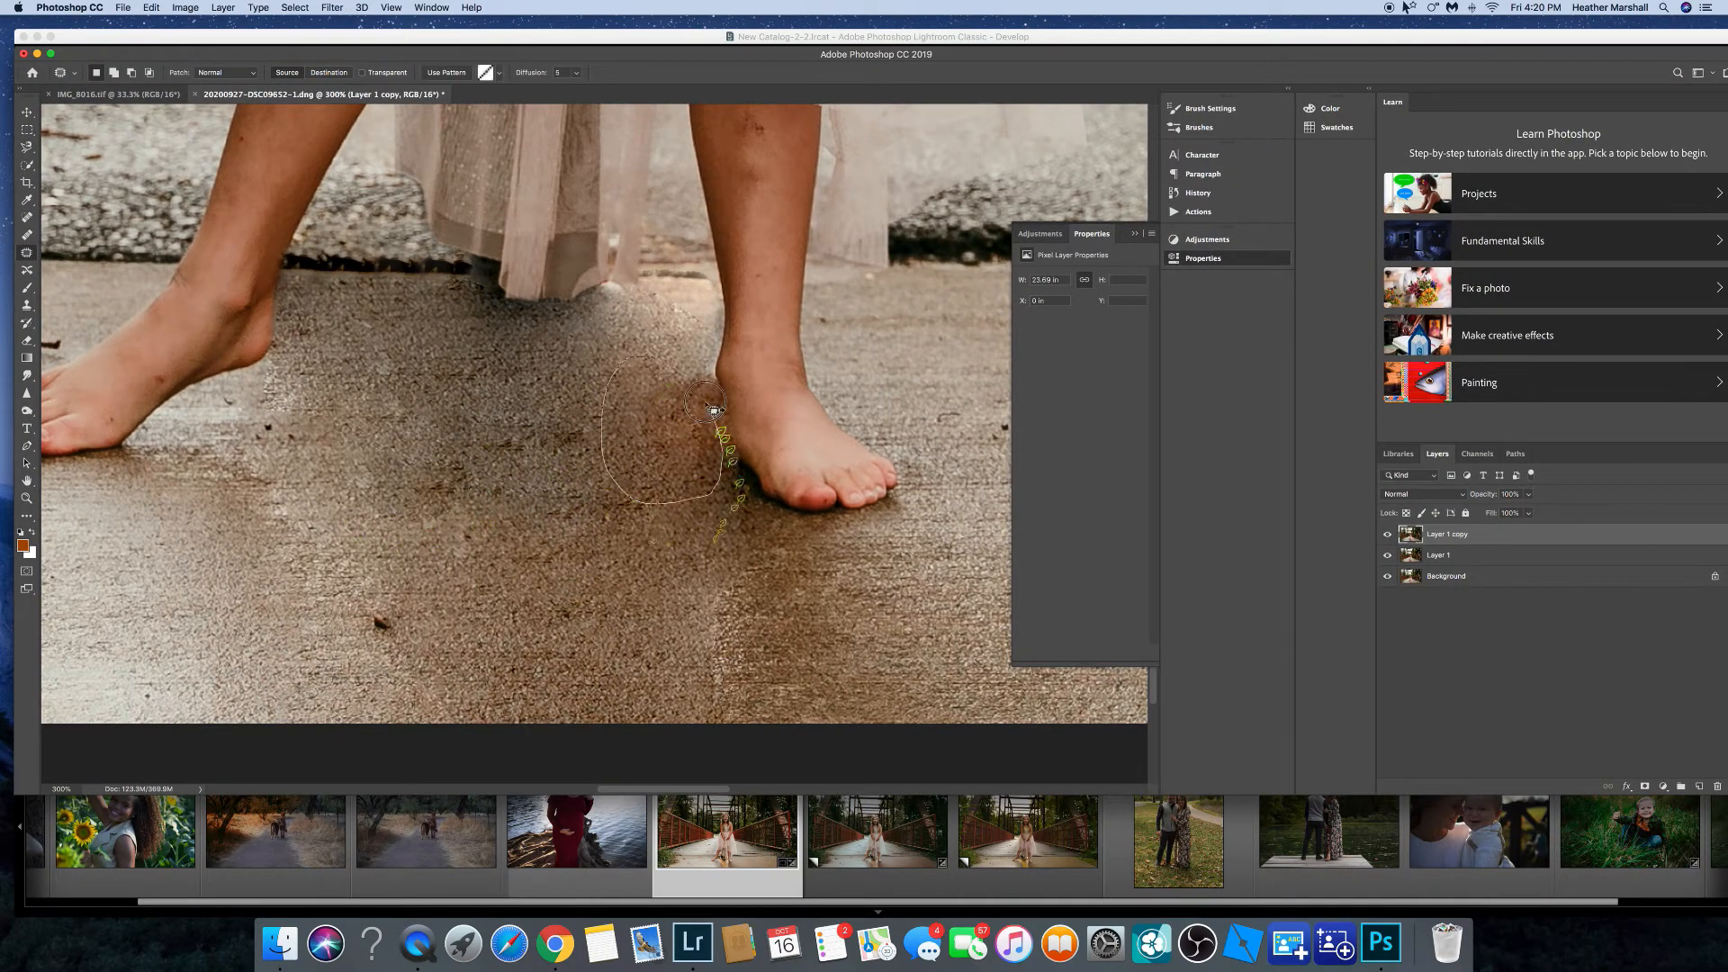
Deselect and flatten all layers into the background.
{"action": "key", "text": "super+minus"}
{"action": "key", "text": "super+minus"}
{"action": "key", "text": "super+minus"}
{"action": "key", "text": "super+minus"}
{"action": "key", "text": "super+minus"}
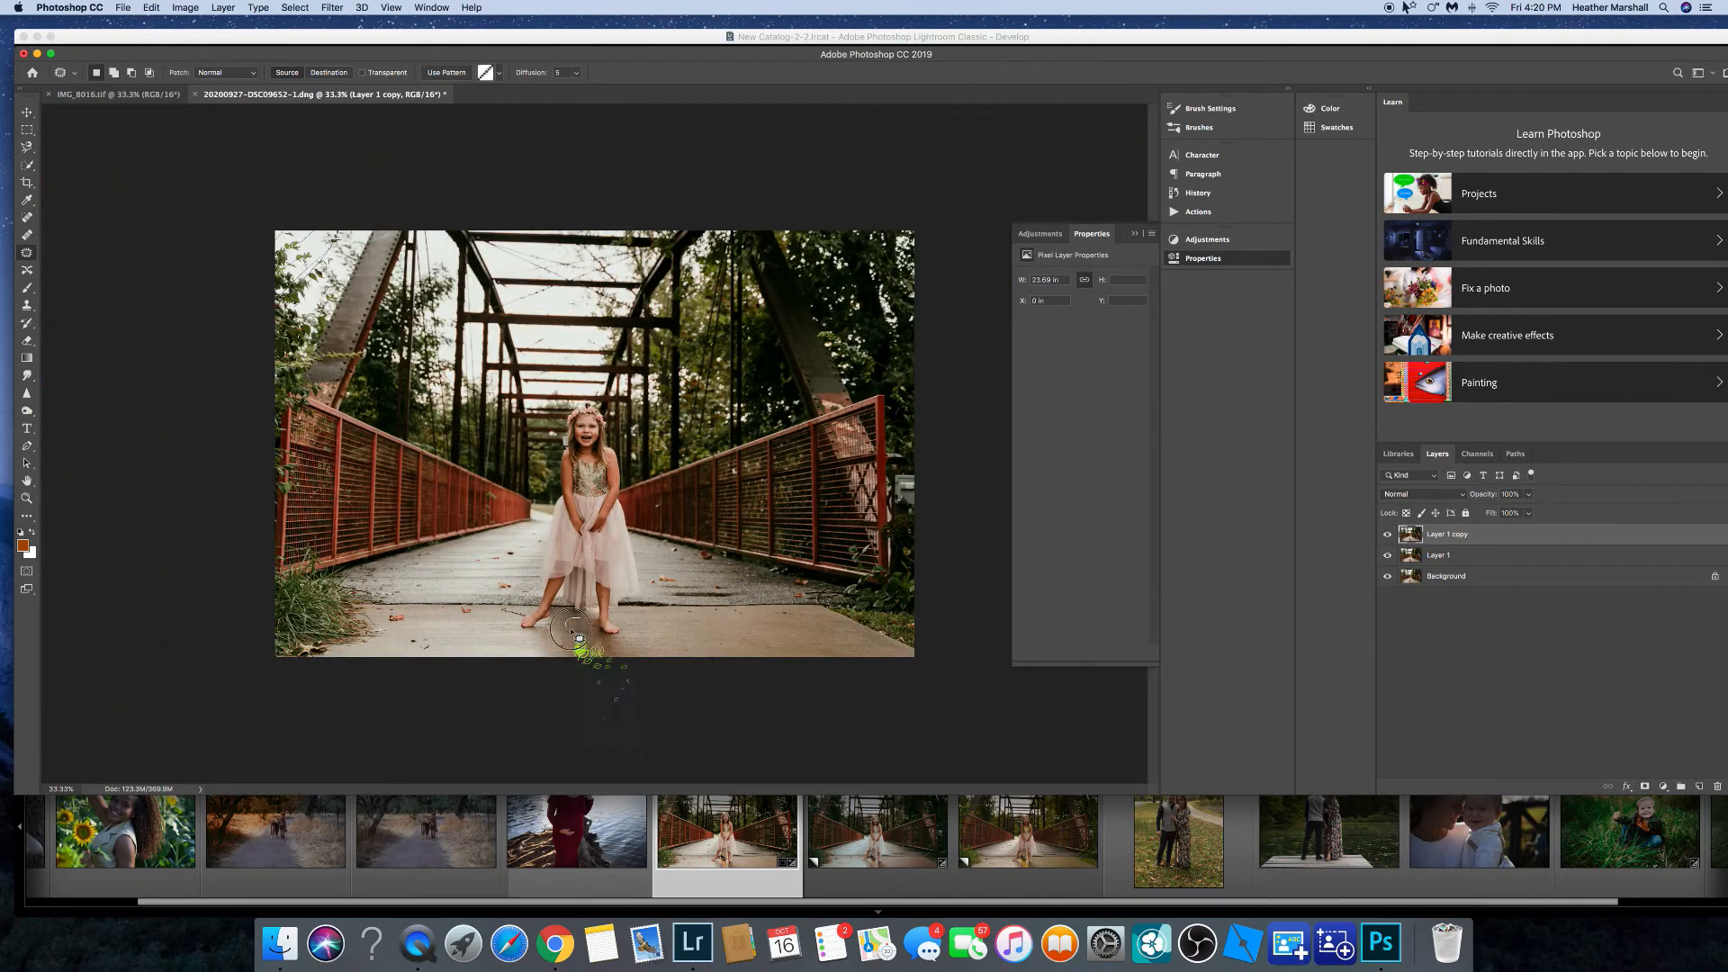
{"action": "key", "text": "super+plus"}
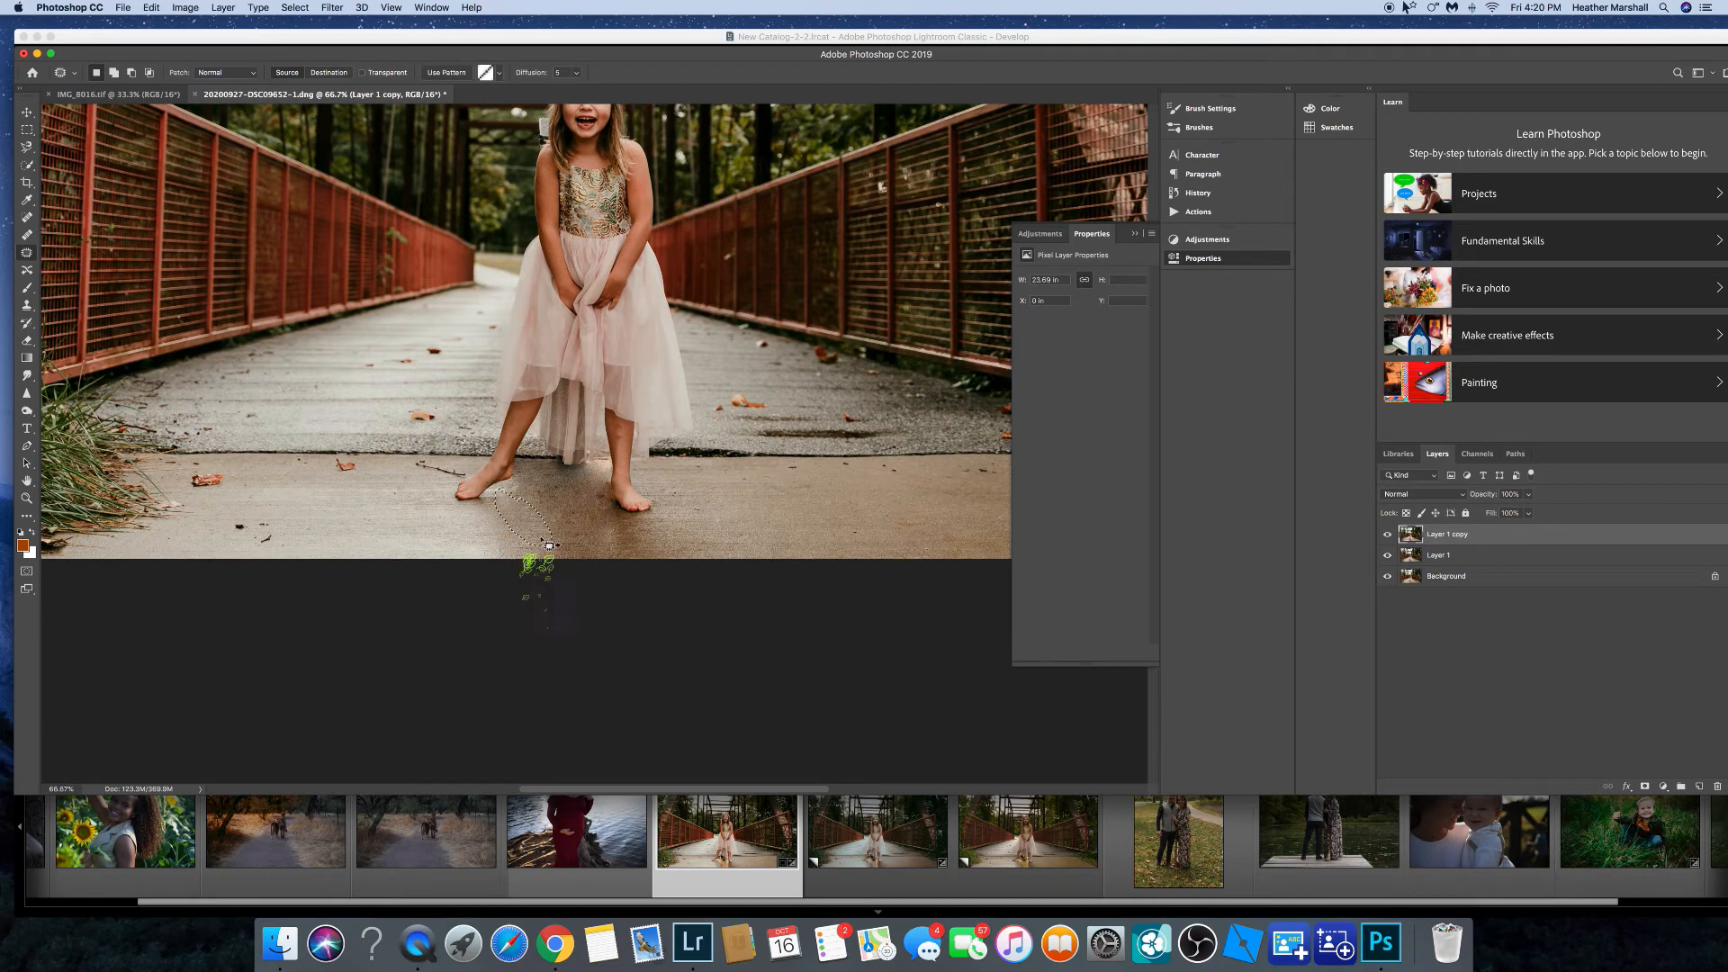
{"action": "left_click", "coordinate": [151, 8]}
{"action": "left_click", "coordinate": [224, 11]}
{"action": "left_click", "coordinate": [319, 37]}
{"action": "left_click", "coordinate": [151, 8]}
{"action": "left_click", "coordinate": [165, 23]}
{"action": "left_click", "coordinate": [569, 564]}
{"action": "left_click", "coordinate": [295, 7]}
{"action": "left_click", "coordinate": [320, 38]}
{"action": "left_click", "coordinate": [1388, 576], "text": "alt"}
{"action": "left_click", "coordinate": [1388, 576], "text": "alt"}
{"action": "left_click_drag", "start_coordinate": [1387, 37], "coordinate": [1315, 23]}
{"action": "left_click", "coordinate": [1676, 423]}
{"action": "left_click", "coordinate": [1566, 835]}
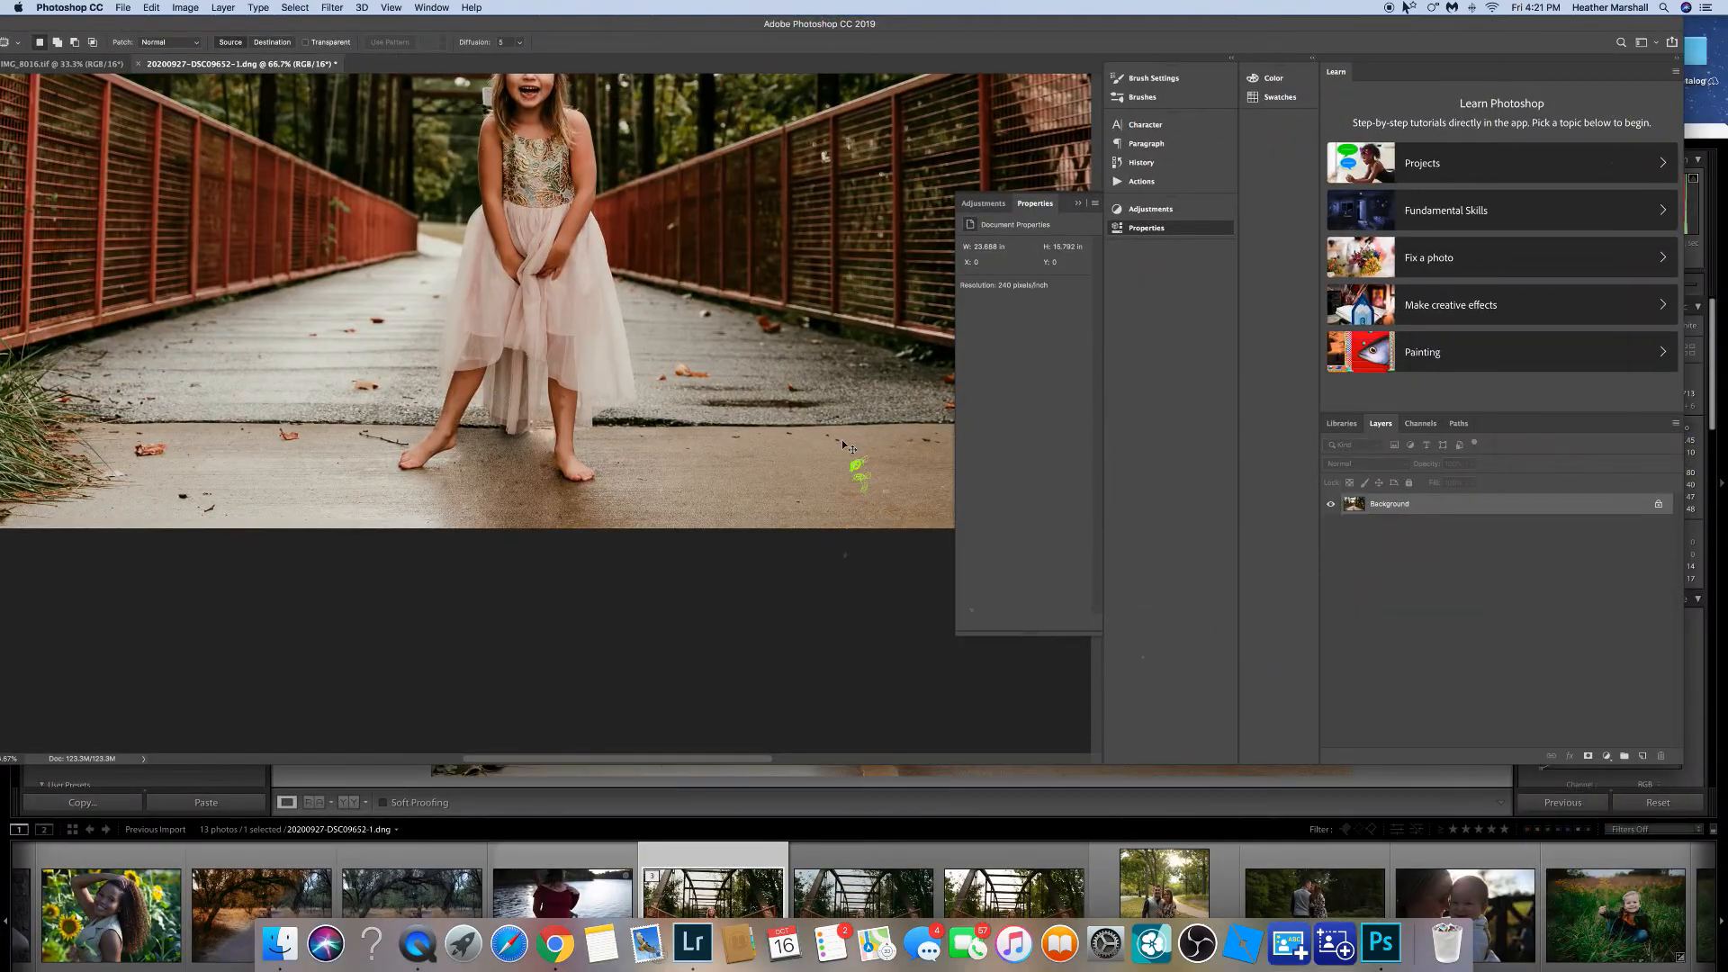
Duplicate the layer and retouch the floor shadow beside the girl's right foot.
{"action": "key", "text": "super+plus"}
{"action": "key", "text": "super+plus"}
{"action": "key", "text": "super+plus"}
{"action": "left_click_drag", "start_coordinate": [851, 453], "coordinate": [1105, 261]}
{"action": "key", "text": "super+j"}
{"action": "left_click_drag", "start_coordinate": [607, 27], "coordinate": [683, 35]}
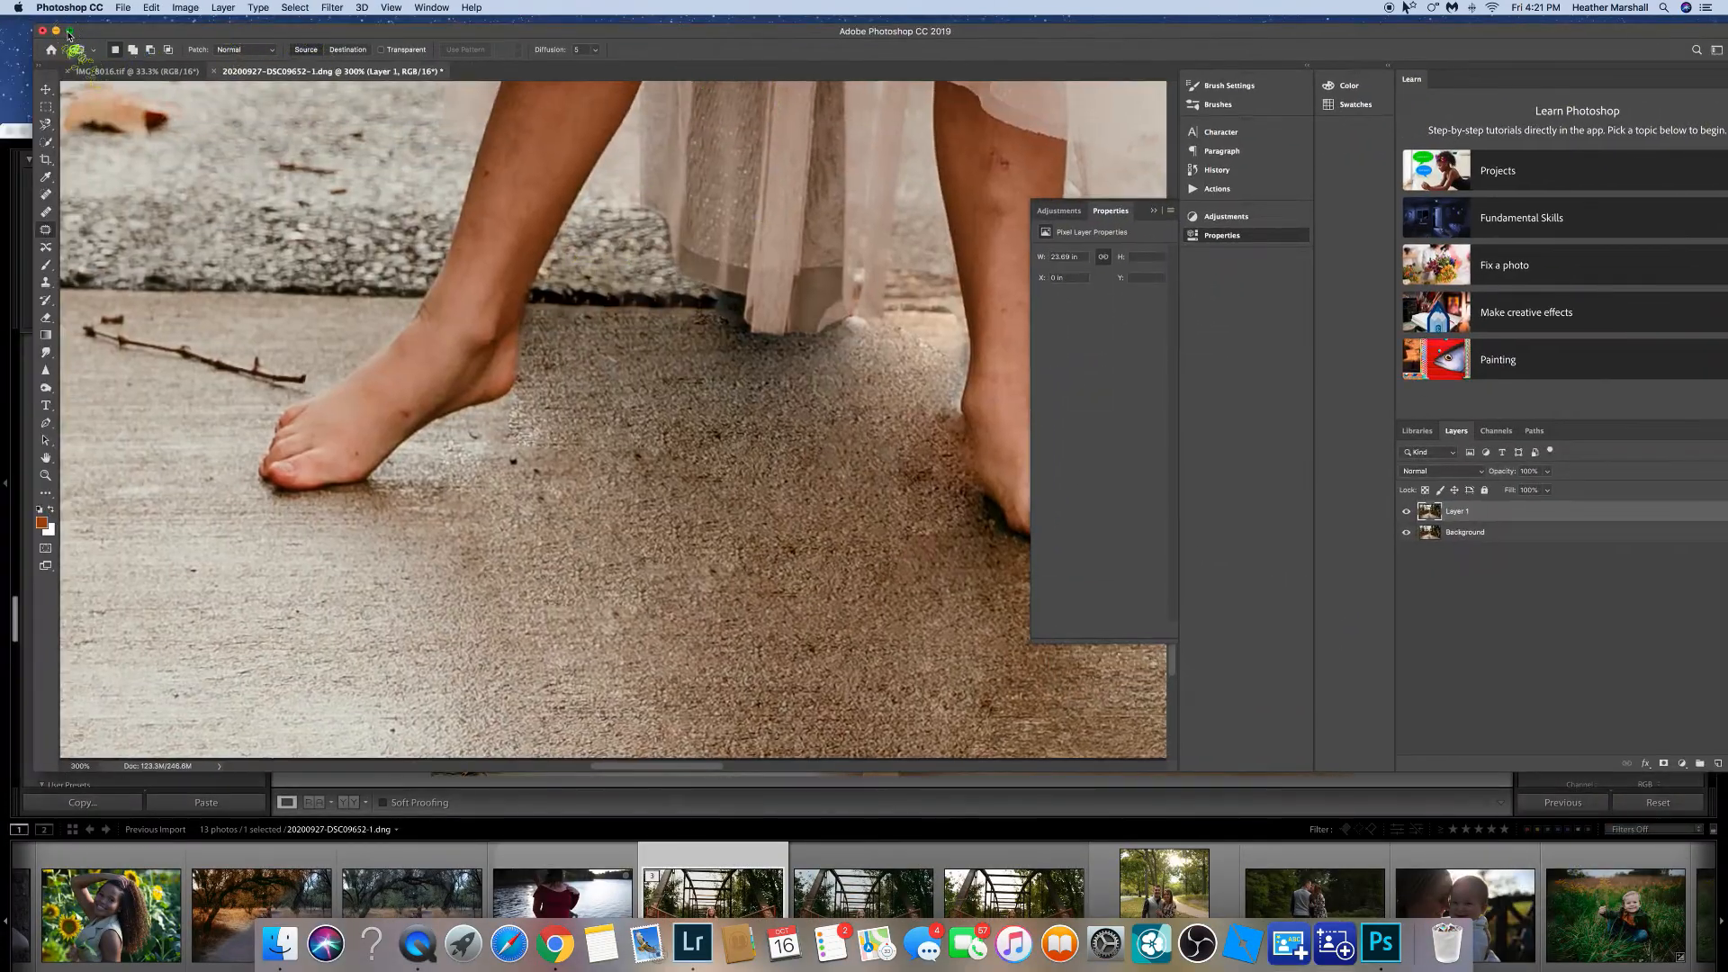
{"action": "left_click", "coordinate": [69, 31]}
{"action": "left_click", "coordinate": [13, 187]}
{"action": "left_click", "coordinate": [758, 543]}
{"action": "left_click", "coordinate": [605, 450]}
{"action": "left_click", "coordinate": [684, 432]}
{"action": "left_click", "coordinate": [779, 642]}
{"action": "left_click", "coordinate": [979, 674]}
{"action": "left_click_drag", "start_coordinate": [879, 466], "coordinate": [904, 462]}
Undo the last edit and heal the floor spot beside the right foot with the Healing Brush.
{"action": "left_click", "coordinate": [151, 7]}
{"action": "left_click", "coordinate": [169, 25]}
{"action": "left_click", "coordinate": [13, 206]}
{"action": "left_click", "coordinate": [13, 223]}
{"action": "left_click", "coordinate": [13, 206]}
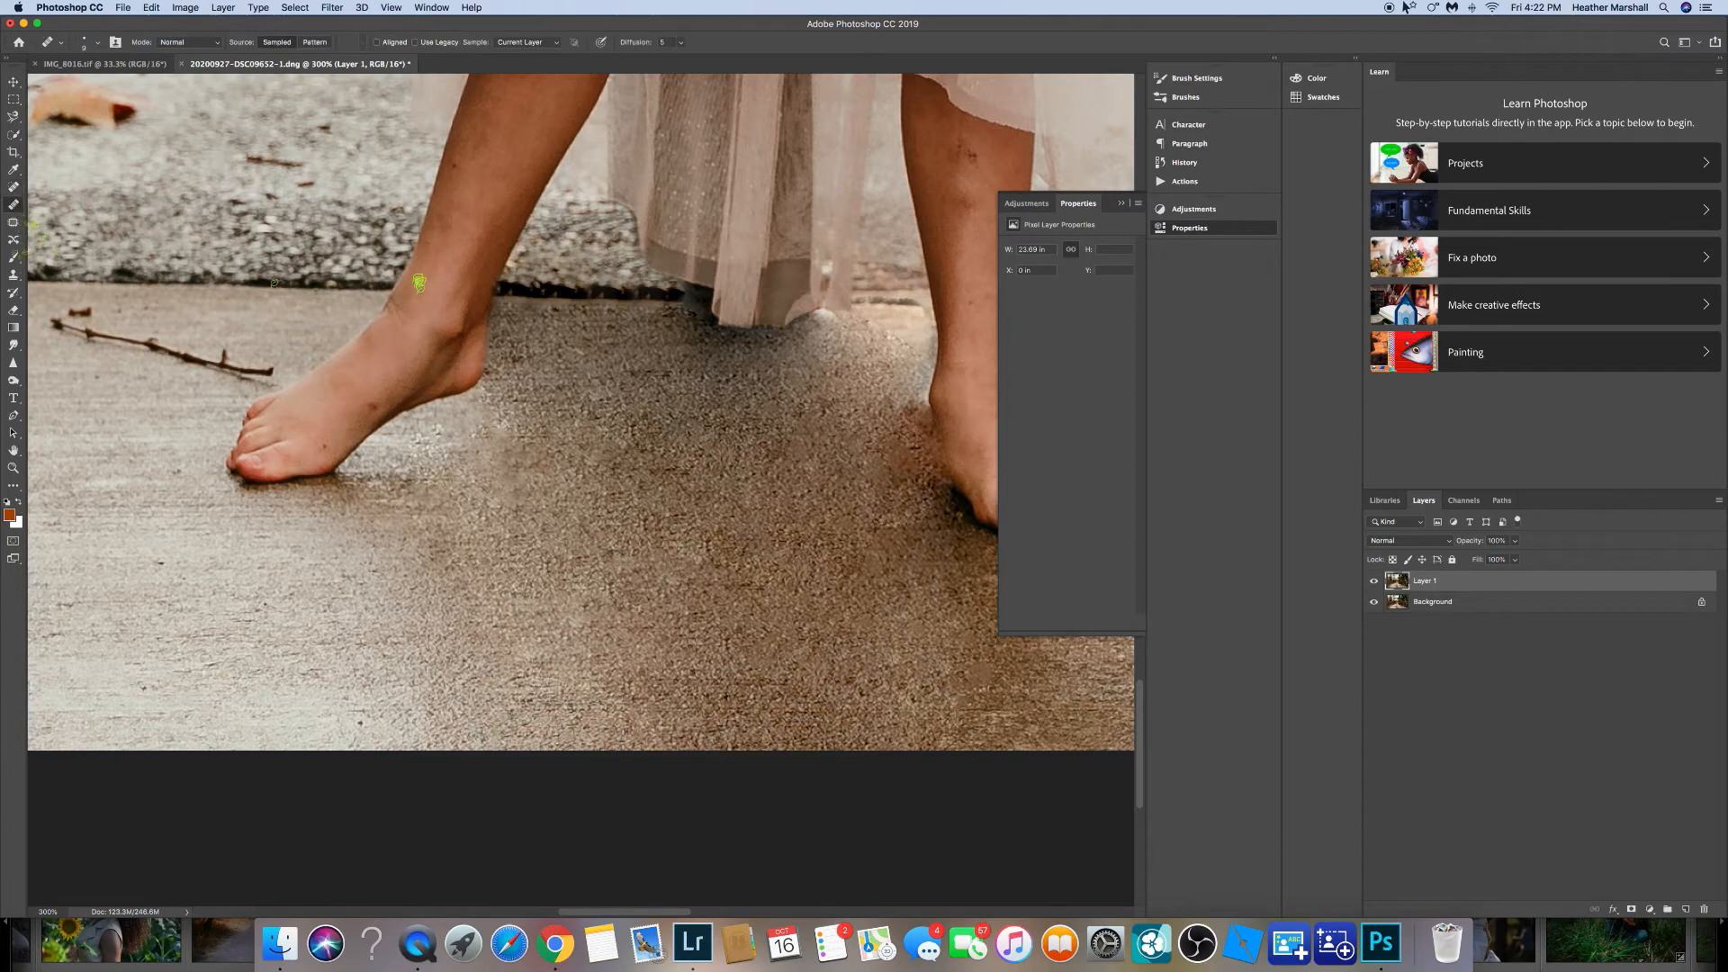
{"action": "left_click", "coordinate": [906, 430], "text": "alt"}
{"action": "left_click", "coordinate": [902, 466]}
Duplicate the layer and clone out the white object beside the girl's hair with the Clone Stamp tool.
{"action": "key", "text": "super+minus"}
{"action": "key", "text": "super+minus"}
{"action": "key", "text": "super+minus"}
{"action": "key", "text": "super+minus"}
{"action": "key", "text": "super+plus"}
{"action": "key", "text": "super+plus"}
{"action": "key", "text": "super+plus"}
{"action": "key", "text": "super+plus"}
{"action": "key", "text": "super+plus"}
{"action": "key", "text": "super+plus"}
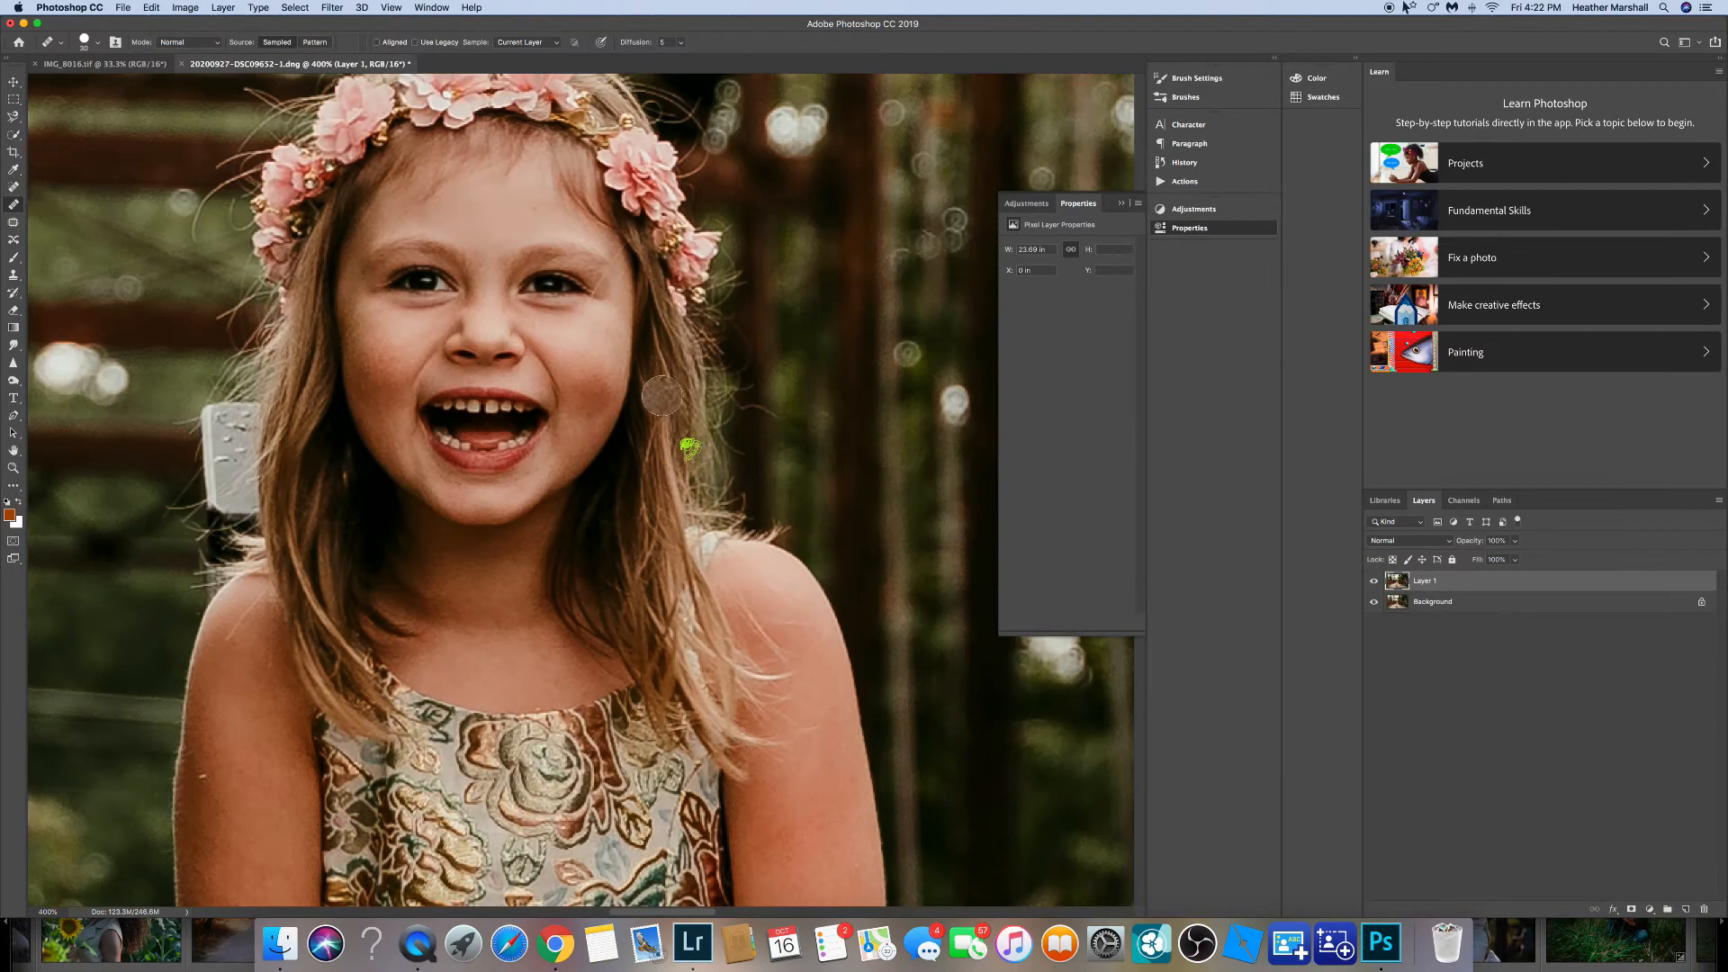
{"action": "scroll", "coordinate": [664, 397], "scroll_direction": "left", "scroll_amount": 5}
{"action": "left_click", "coordinate": [13, 222]}
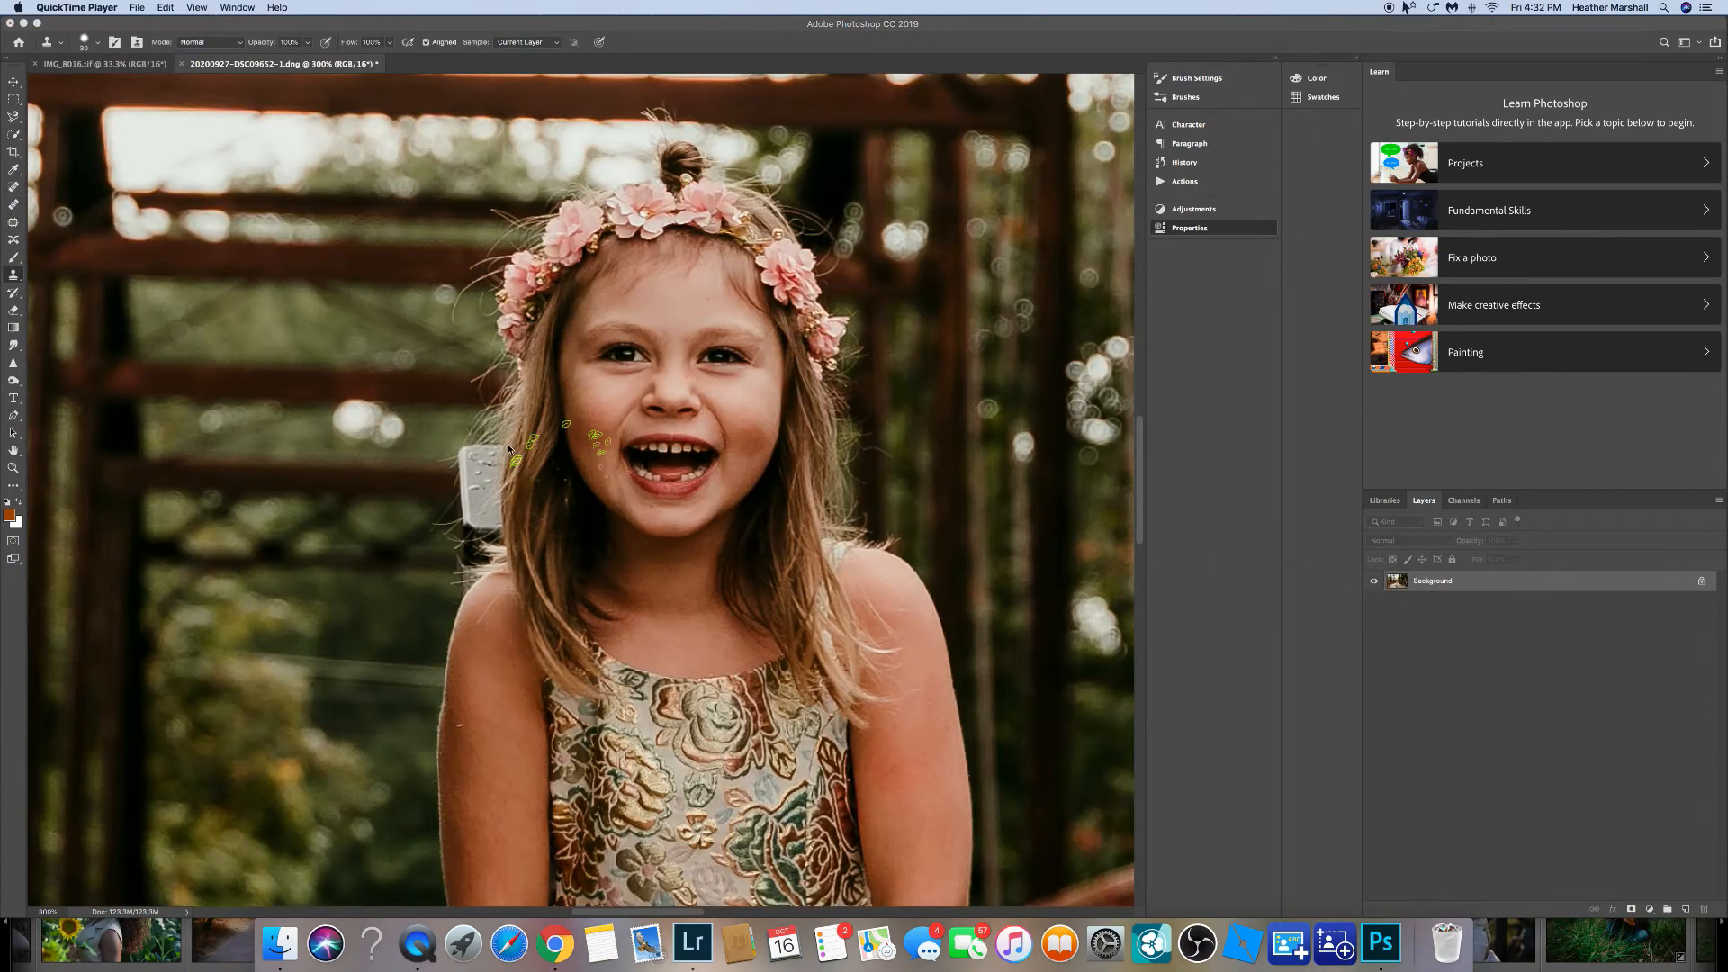
{"action": "left_click", "coordinate": [13, 222]}
{"action": "key", "text": "super+j"}
{"action": "mouse_move", "coordinate": [468, 439]}
{"action": "left_mouse_down"}
{"action": "mouse_move", "coordinate": [477, 544]}
{"action": "mouse_move", "coordinate": [507, 519]}
{"action": "mouse_move", "coordinate": [470, 438]}
{"action": "left_mouse_up"}
{"action": "left_click", "coordinate": [14, 275]}
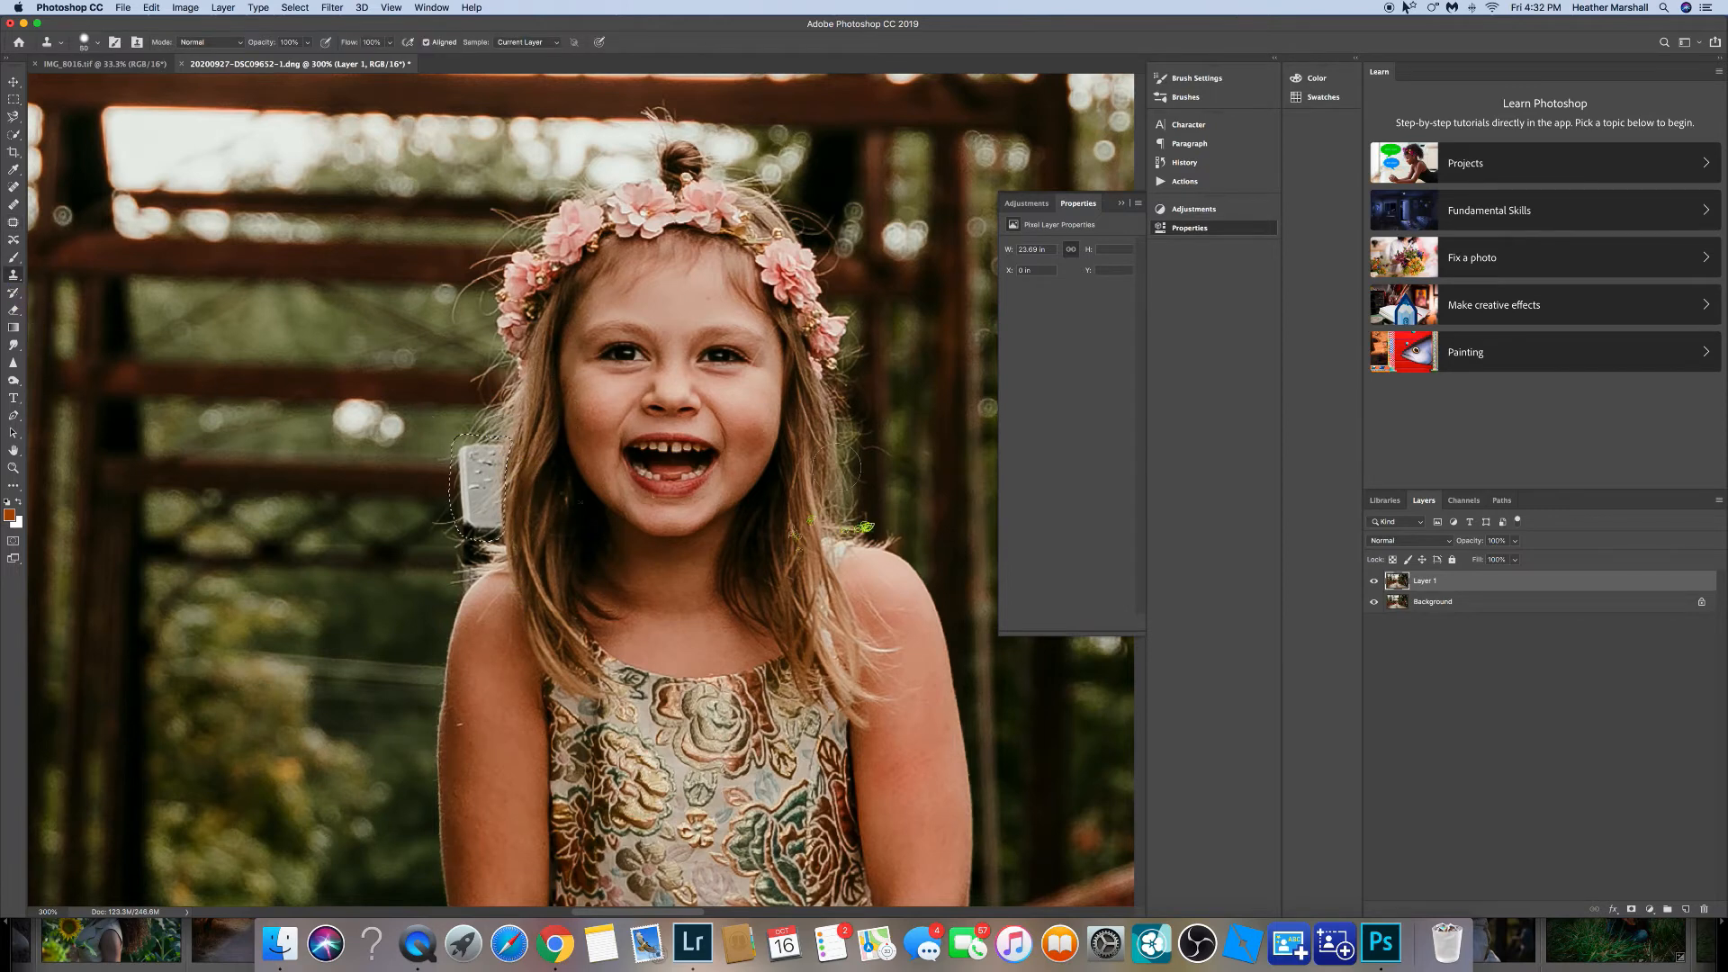
{"action": "left_click", "coordinate": [520, 437], "text": "alt"}
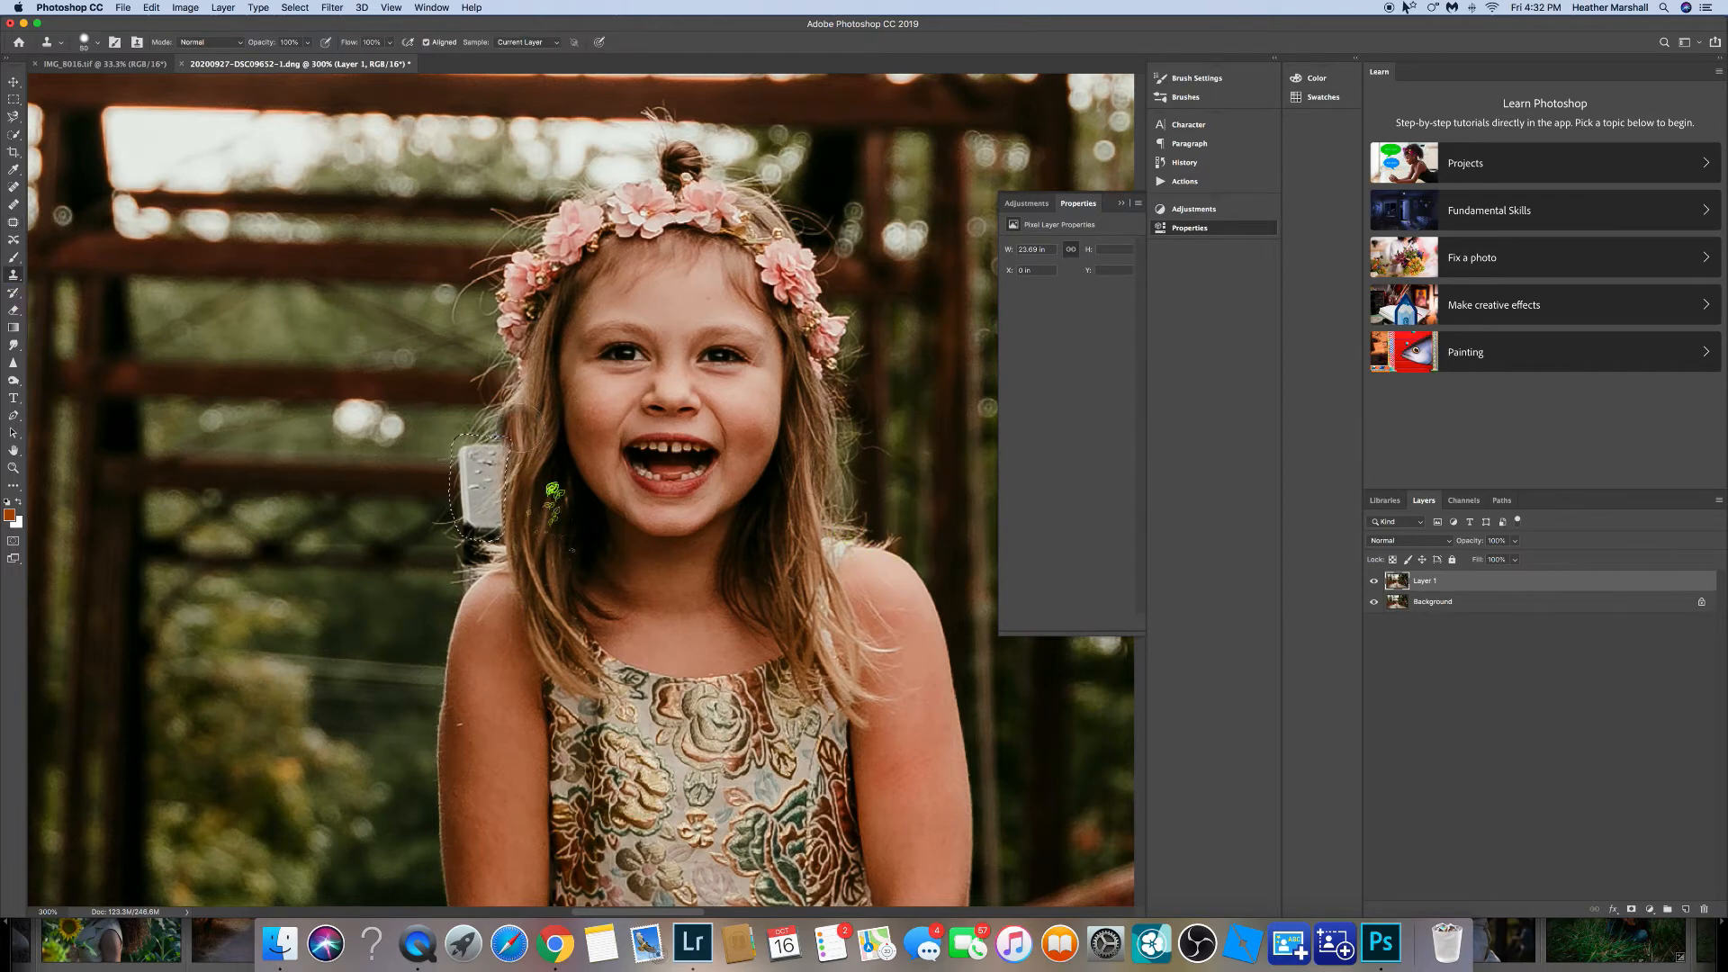
{"action": "mouse_move", "coordinate": [504, 452]}
{"action": "left_mouse_down"}
{"action": "mouse_move", "coordinate": [520, 523]}
{"action": "mouse_move", "coordinate": [533, 451]}
{"action": "mouse_move", "coordinate": [393, 481]}
{"action": "mouse_move", "coordinate": [471, 467]}
{"action": "mouse_move", "coordinate": [469, 537]}
{"action": "left_mouse_up"}
{"action": "key", "text": "bracketright"}
{"action": "key", "text": "bracketright"}
{"action": "left_click", "coordinate": [406, 479], "text": "alt"}
{"action": "left_click", "coordinate": [295, 7]}
{"action": "left_click", "coordinate": [306, 37]}
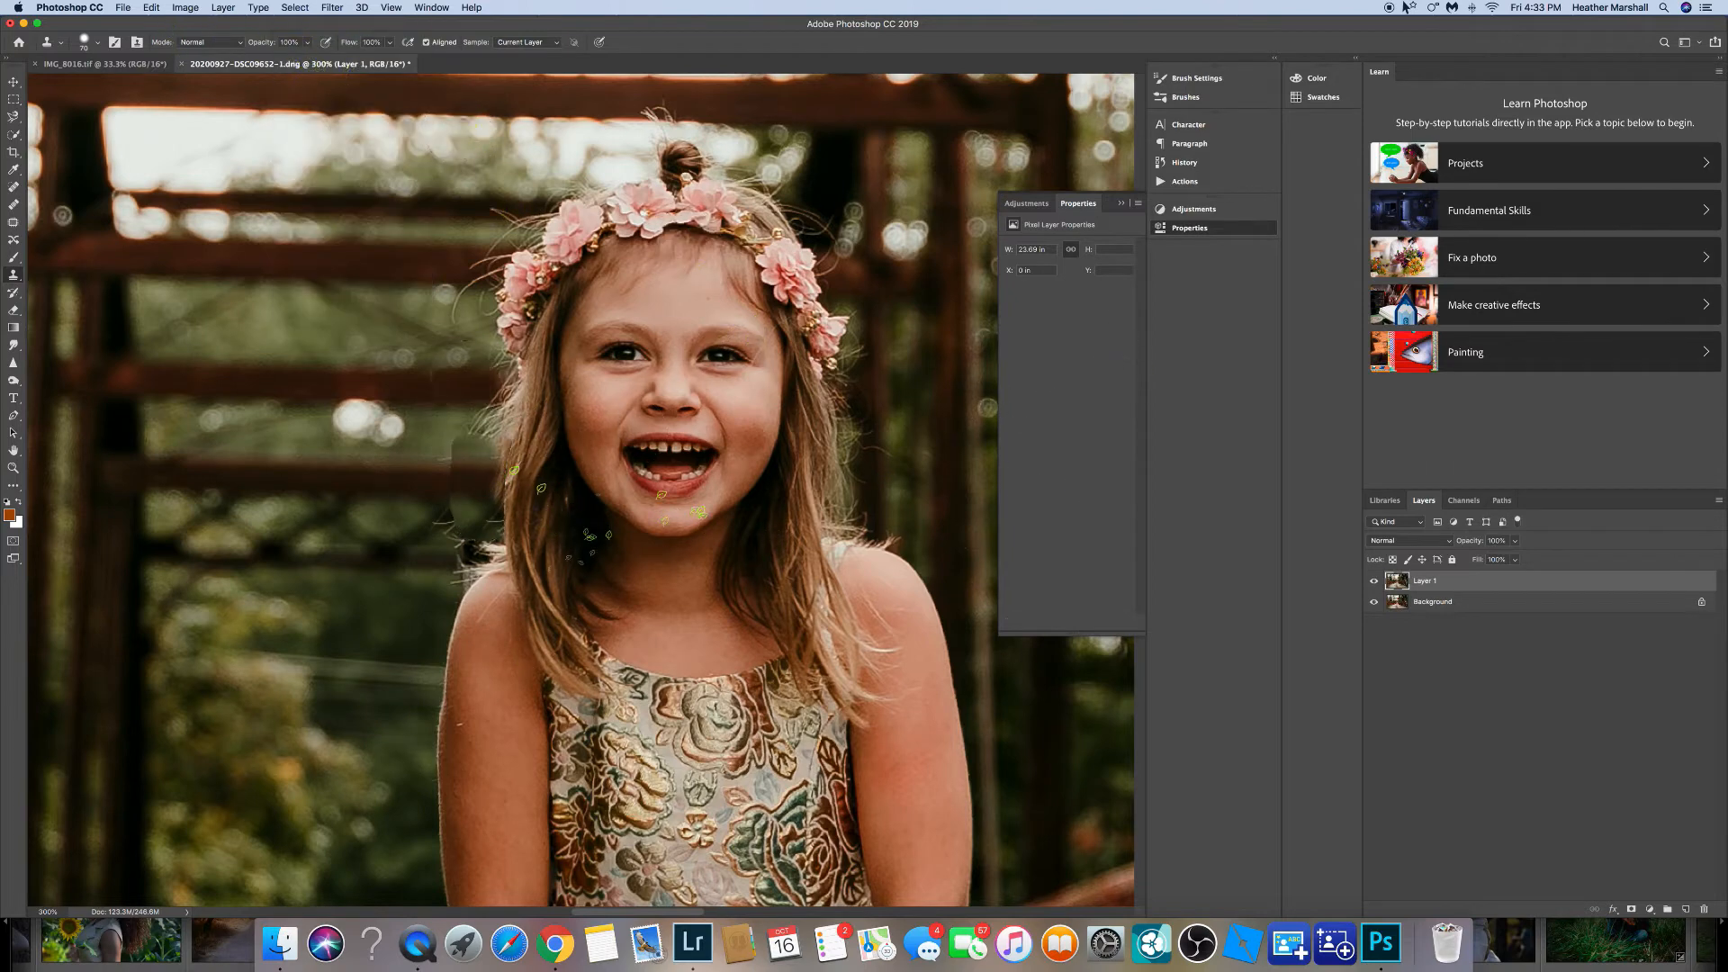
Patch the remaining spot left of the girl's hair near her shoulder and deselect.
{"action": "left_click", "coordinate": [14, 222]}
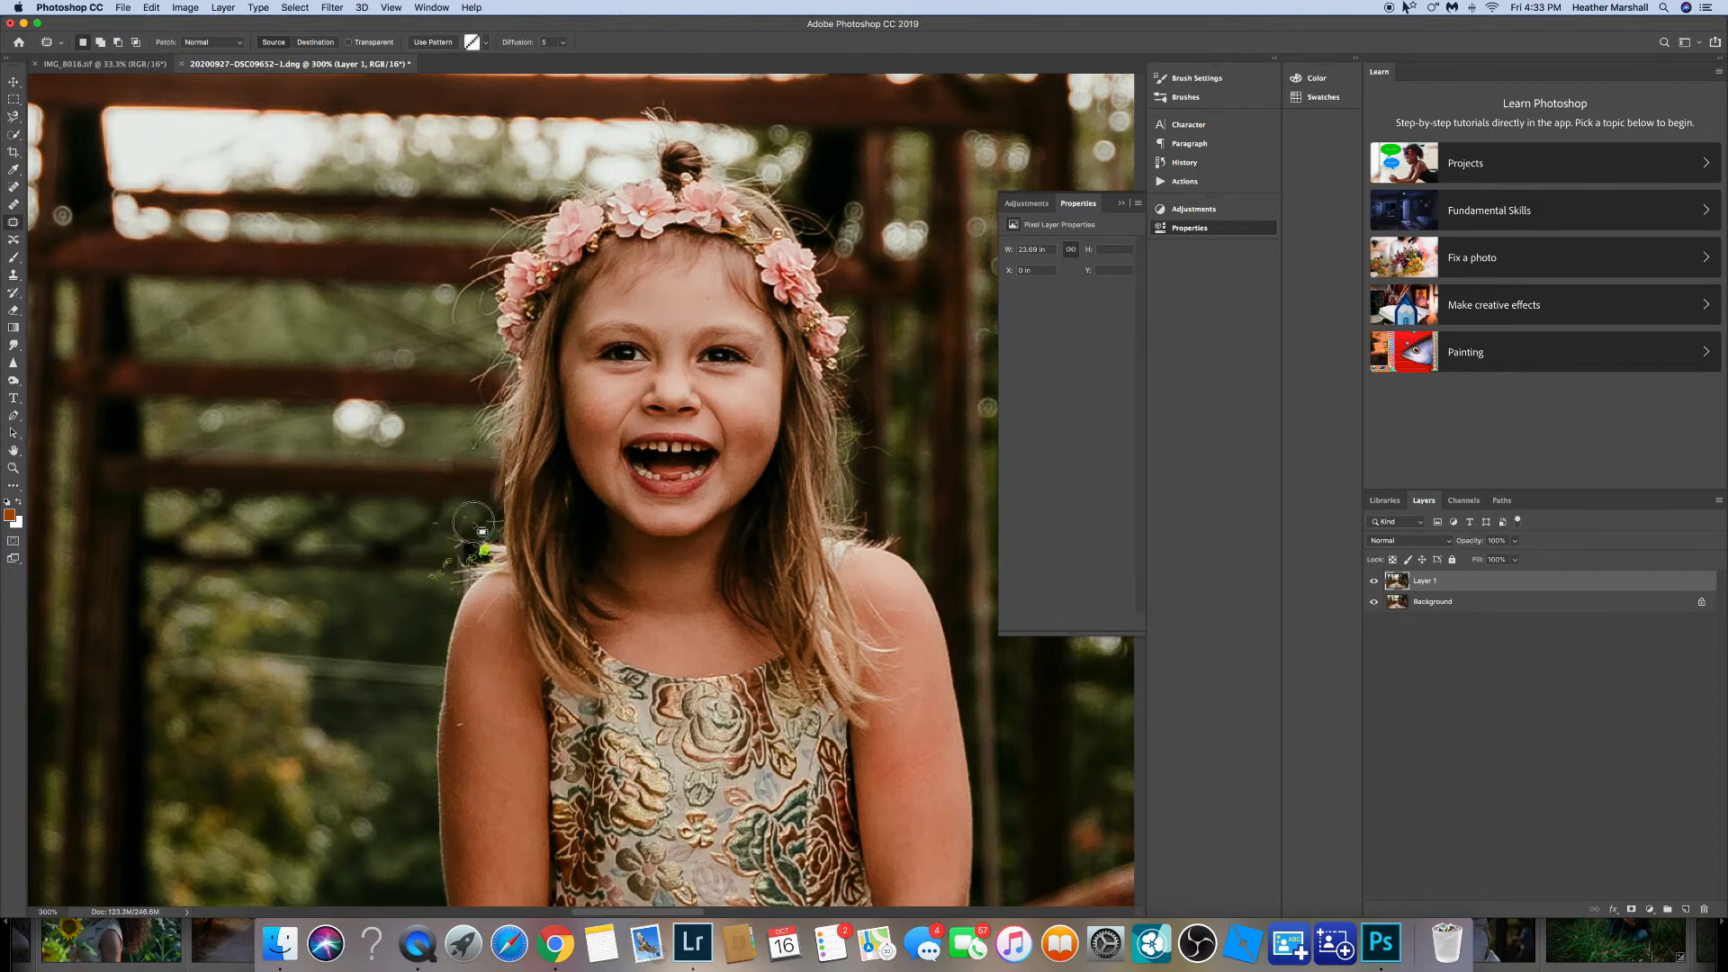
{"action": "mouse_move", "coordinate": [432, 514]}
{"action": "left_mouse_down"}
{"action": "mouse_move", "coordinate": [432, 538]}
{"action": "mouse_move", "coordinate": [464, 540]}
{"action": "left_mouse_up"}
{"action": "left_click", "coordinate": [151, 9]}
{"action": "left_click", "coordinate": [308, 36]}
{"action": "mouse_move", "coordinate": [475, 549]}
{"action": "left_mouse_down"}
{"action": "mouse_move", "coordinate": [466, 519]}
{"action": "mouse_move", "coordinate": [492, 514]}
{"action": "left_mouse_up"}
{"action": "left_click_drag", "start_coordinate": [470, 423], "coordinate": [468, 427]}
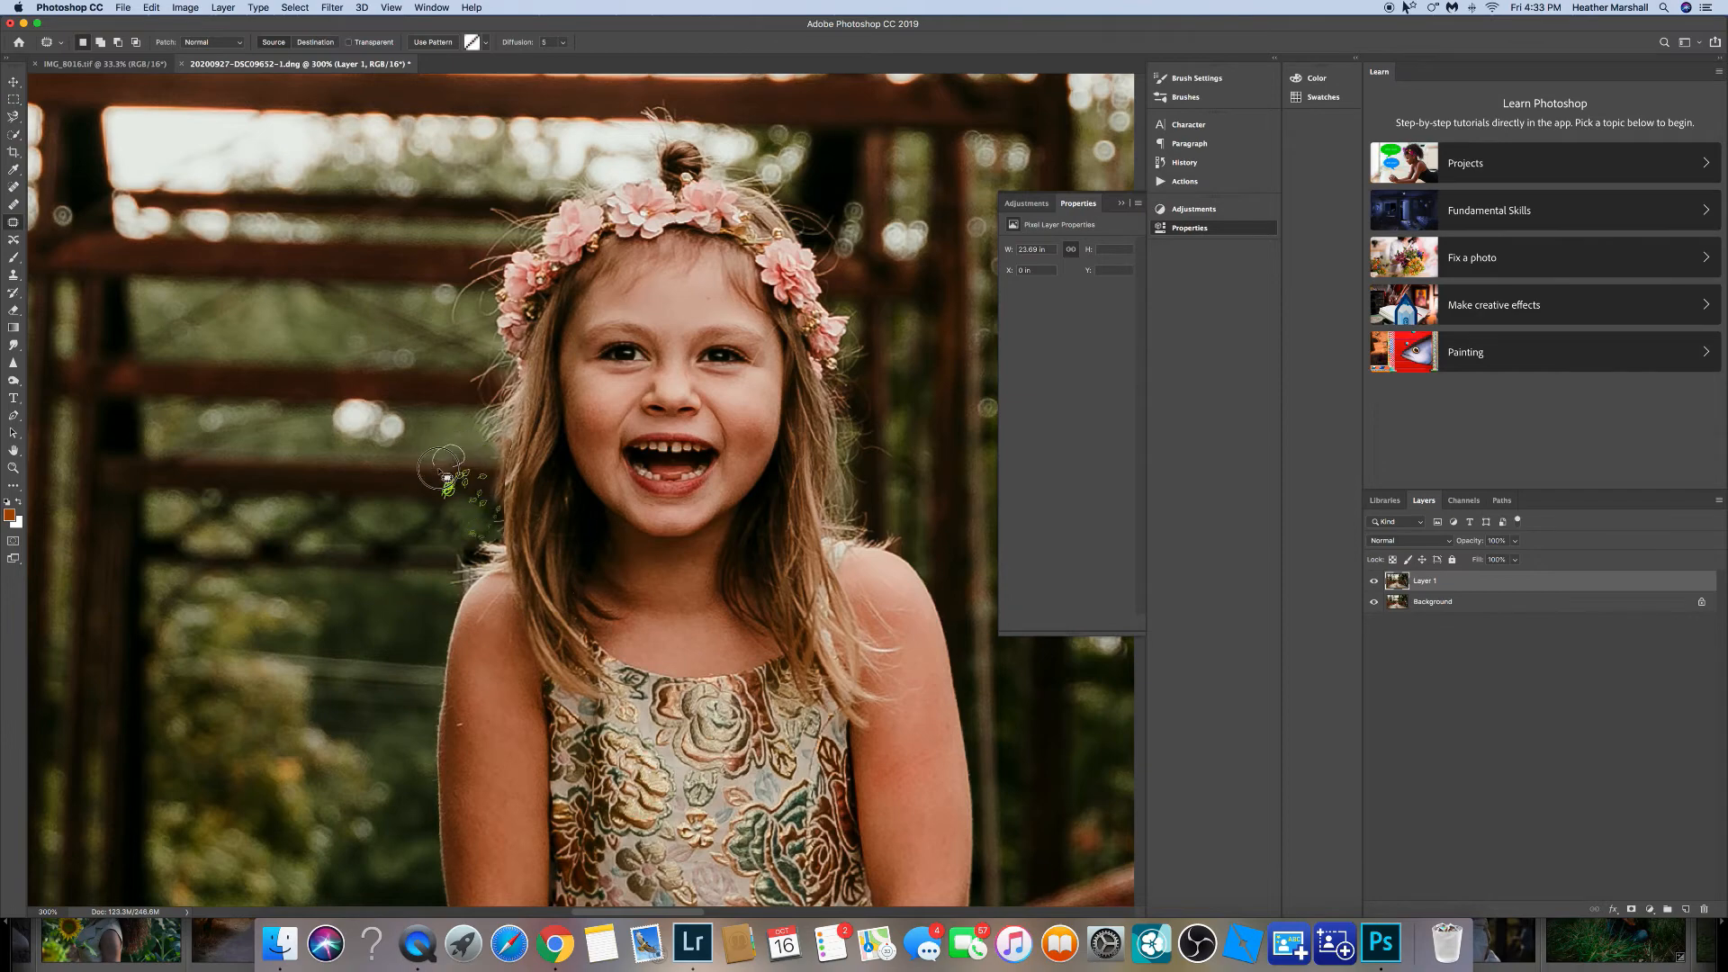
{"action": "left_click", "coordinate": [295, 8]}
{"action": "left_click", "coordinate": [310, 37]}
{"action": "key", "text": "super+minus"}
{"action": "key", "text": "super+minus"}
{"action": "key", "text": "super+minus"}
{"action": "key", "text": "super+minus"}
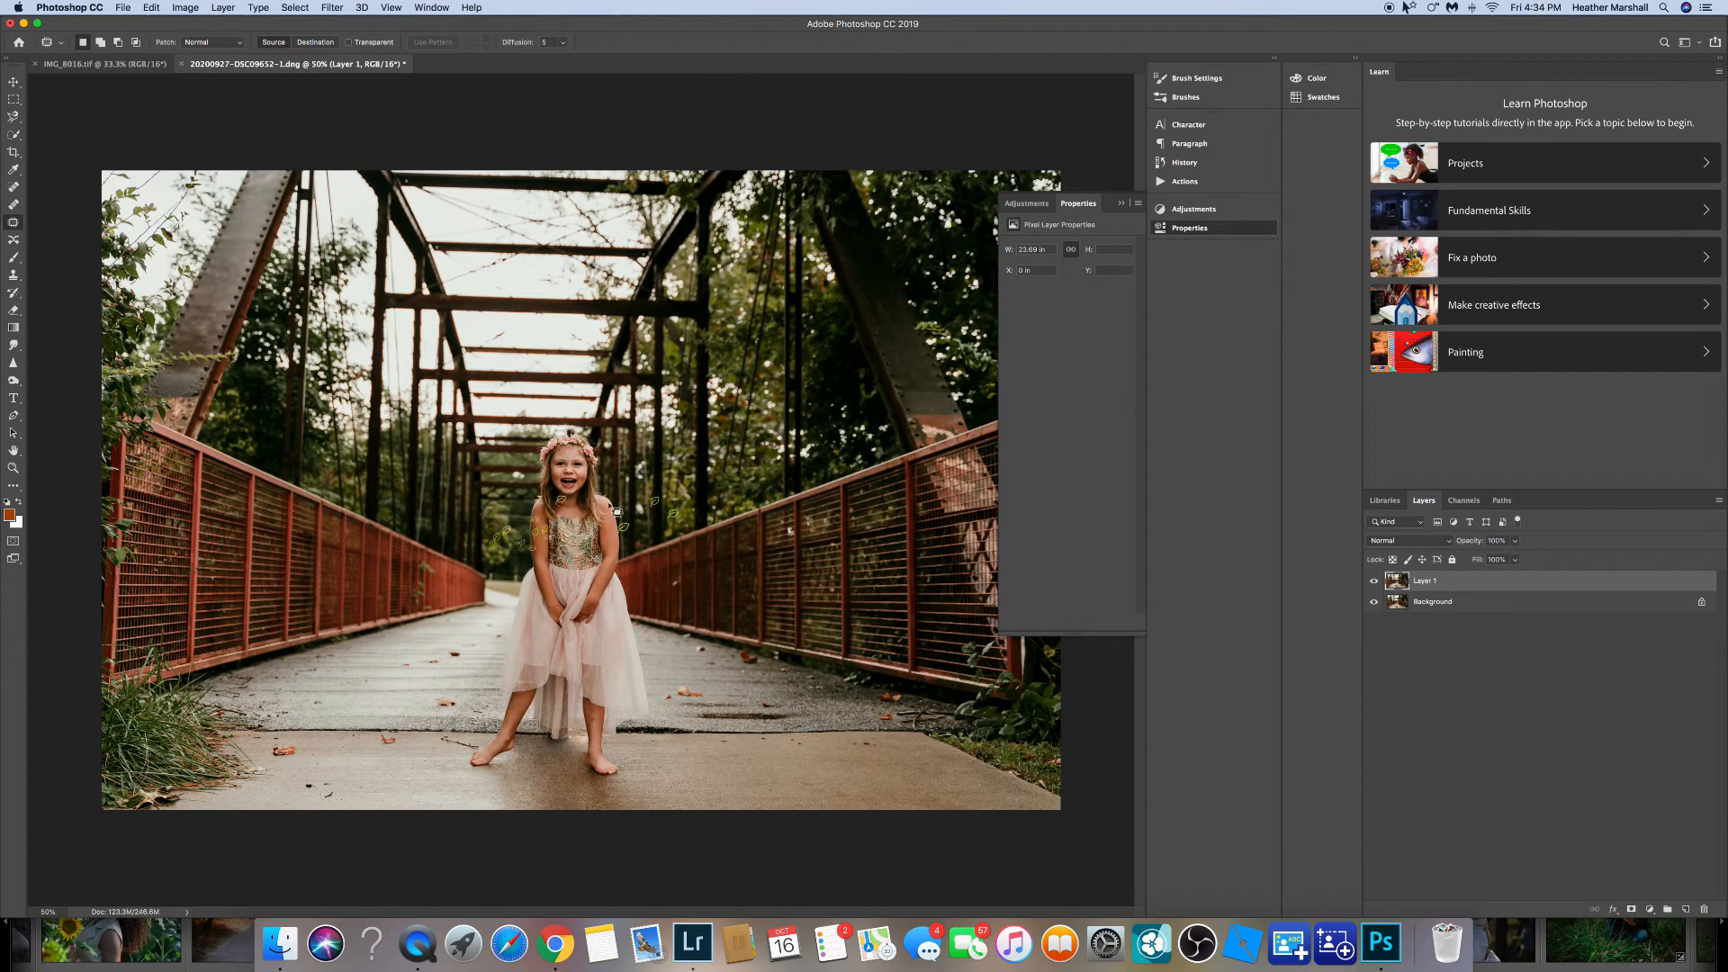
Flatten the image, duplicate the layer and liquify the stray hair beside the girl's face with a smaller Forward Warp brush.
{"action": "left_click", "coordinate": [1719, 501]}
{"action": "left_click", "coordinate": [1670, 838]}
{"action": "key", "text": "super+j"}
{"action": "left_click", "coordinate": [333, 8]}
{"action": "left_click", "coordinate": [387, 119]}
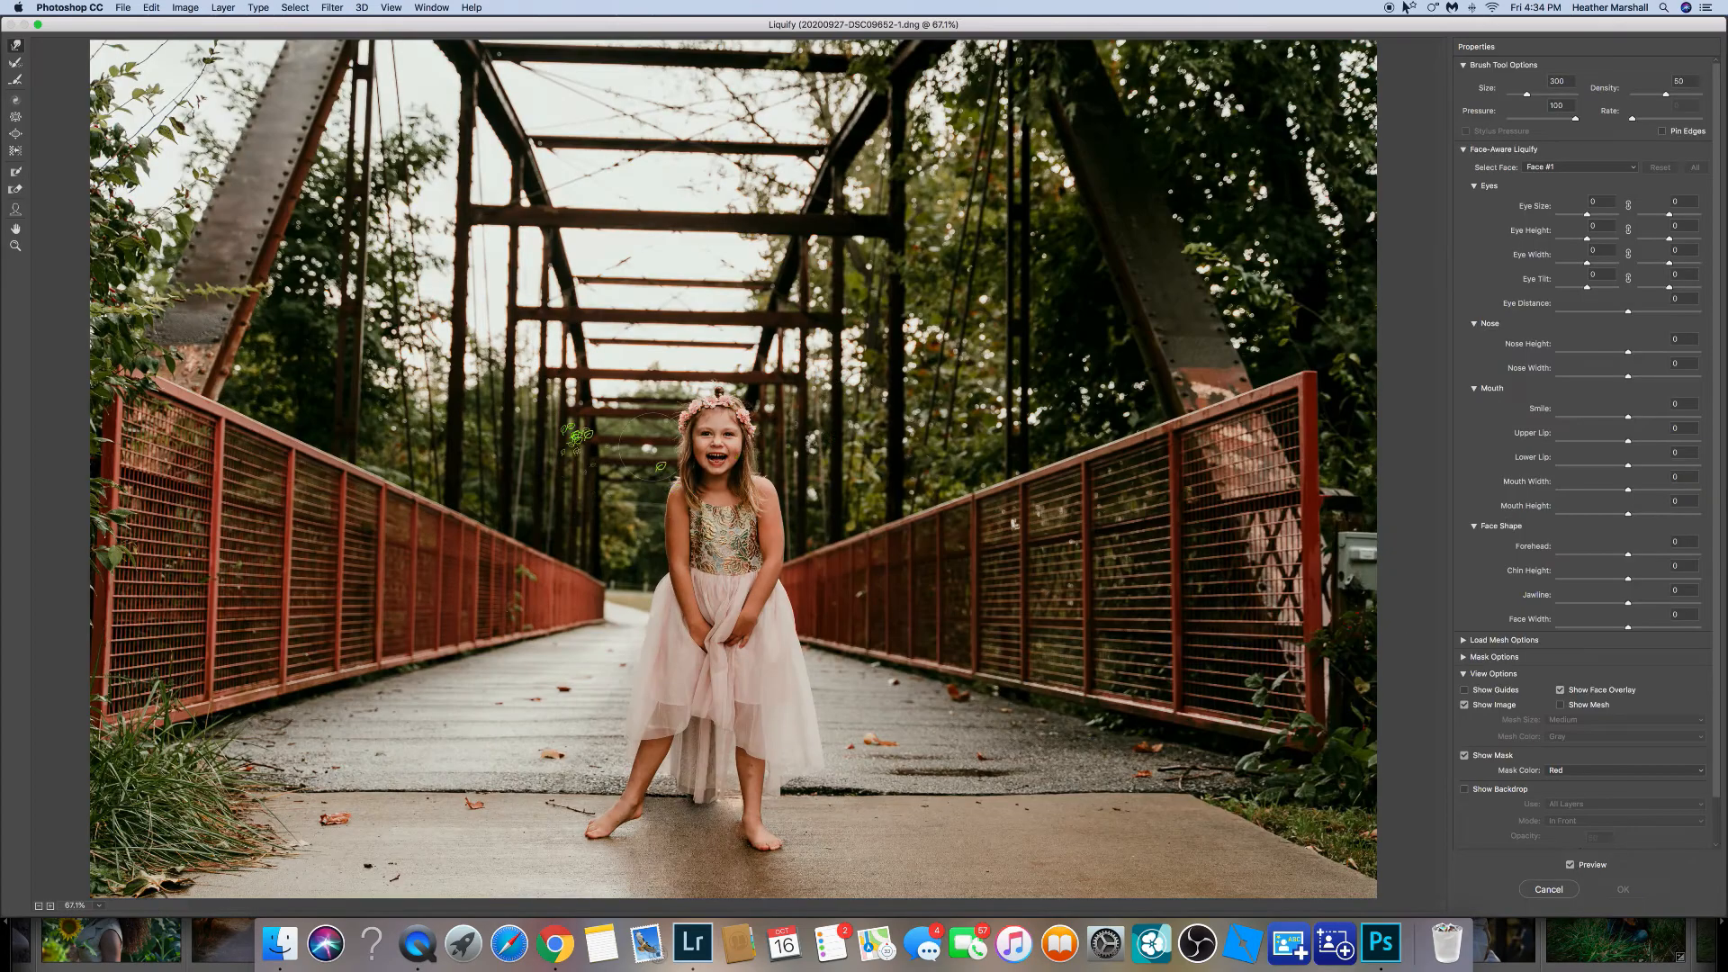
{"action": "key", "text": "super+plus"}
{"action": "key", "text": "super+plus"}
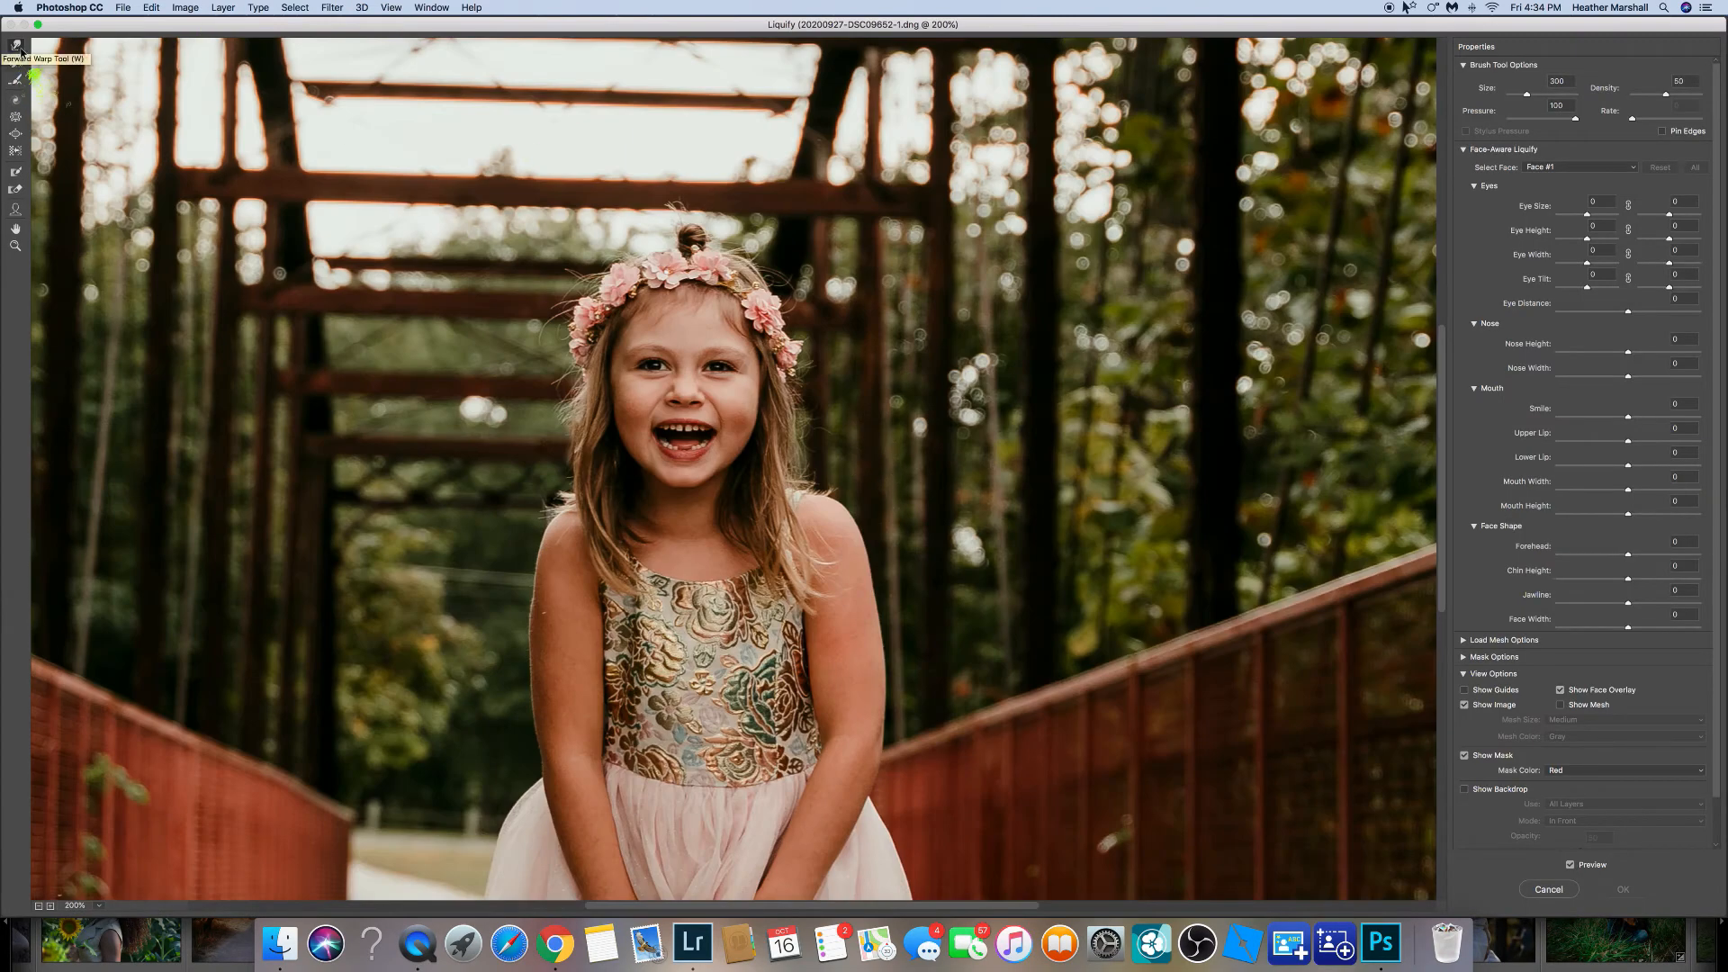
{"action": "key", "text": "bracketleft"}
{"action": "key", "text": "bracketleft"}
{"action": "key", "text": "bracketleft"}
{"action": "key", "text": "bracketleft"}
{"action": "key", "text": "bracketleft"}
{"action": "key", "text": "bracketleft"}
{"action": "key", "text": "bracketleft"}
{"action": "key", "text": "bracketleft"}
{"action": "key", "text": "bracketleft"}
{"action": "key", "text": "bracketleft"}
{"action": "key", "text": "bracketleft"}
{"action": "key", "text": "bracketleft"}
{"action": "left_click_drag", "start_coordinate": [571, 439], "coordinate": [583, 450]}
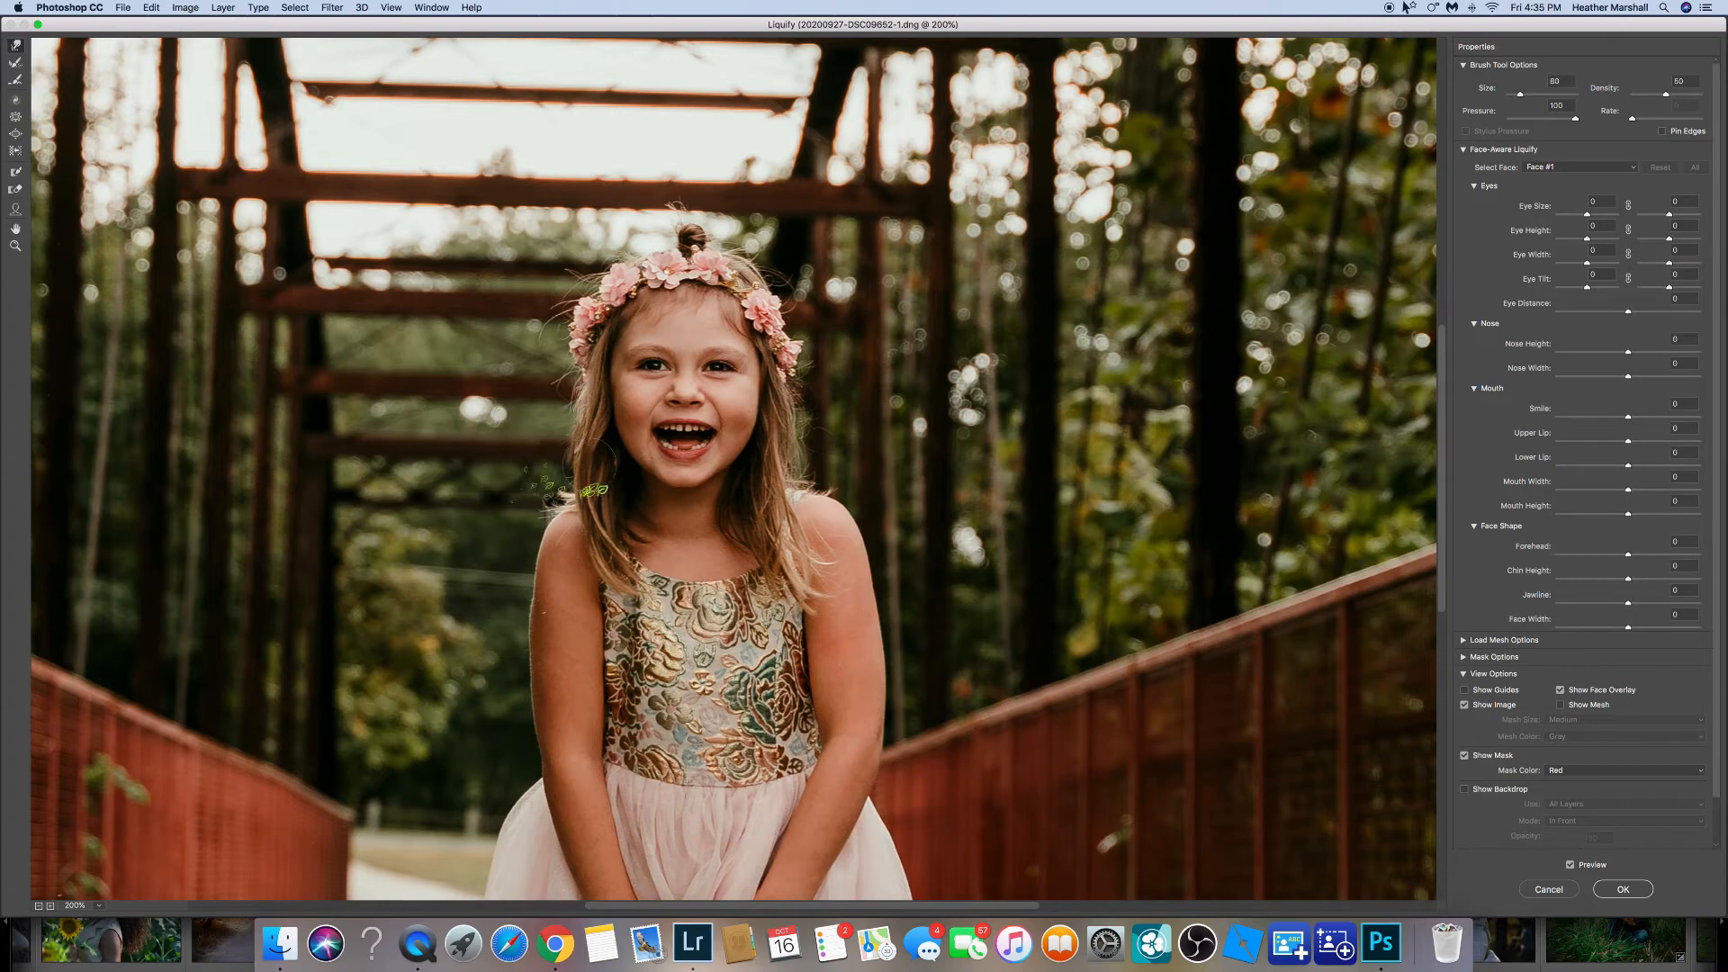
{"action": "left_click", "coordinate": [151, 7]}
{"action": "left_click", "coordinate": [162, 24]}
{"action": "left_click", "coordinate": [1624, 889]}
Add a layer mask to the liquified layer and paint on it along the hair beside her face.
{"action": "left_click", "coordinate": [1630, 909]}
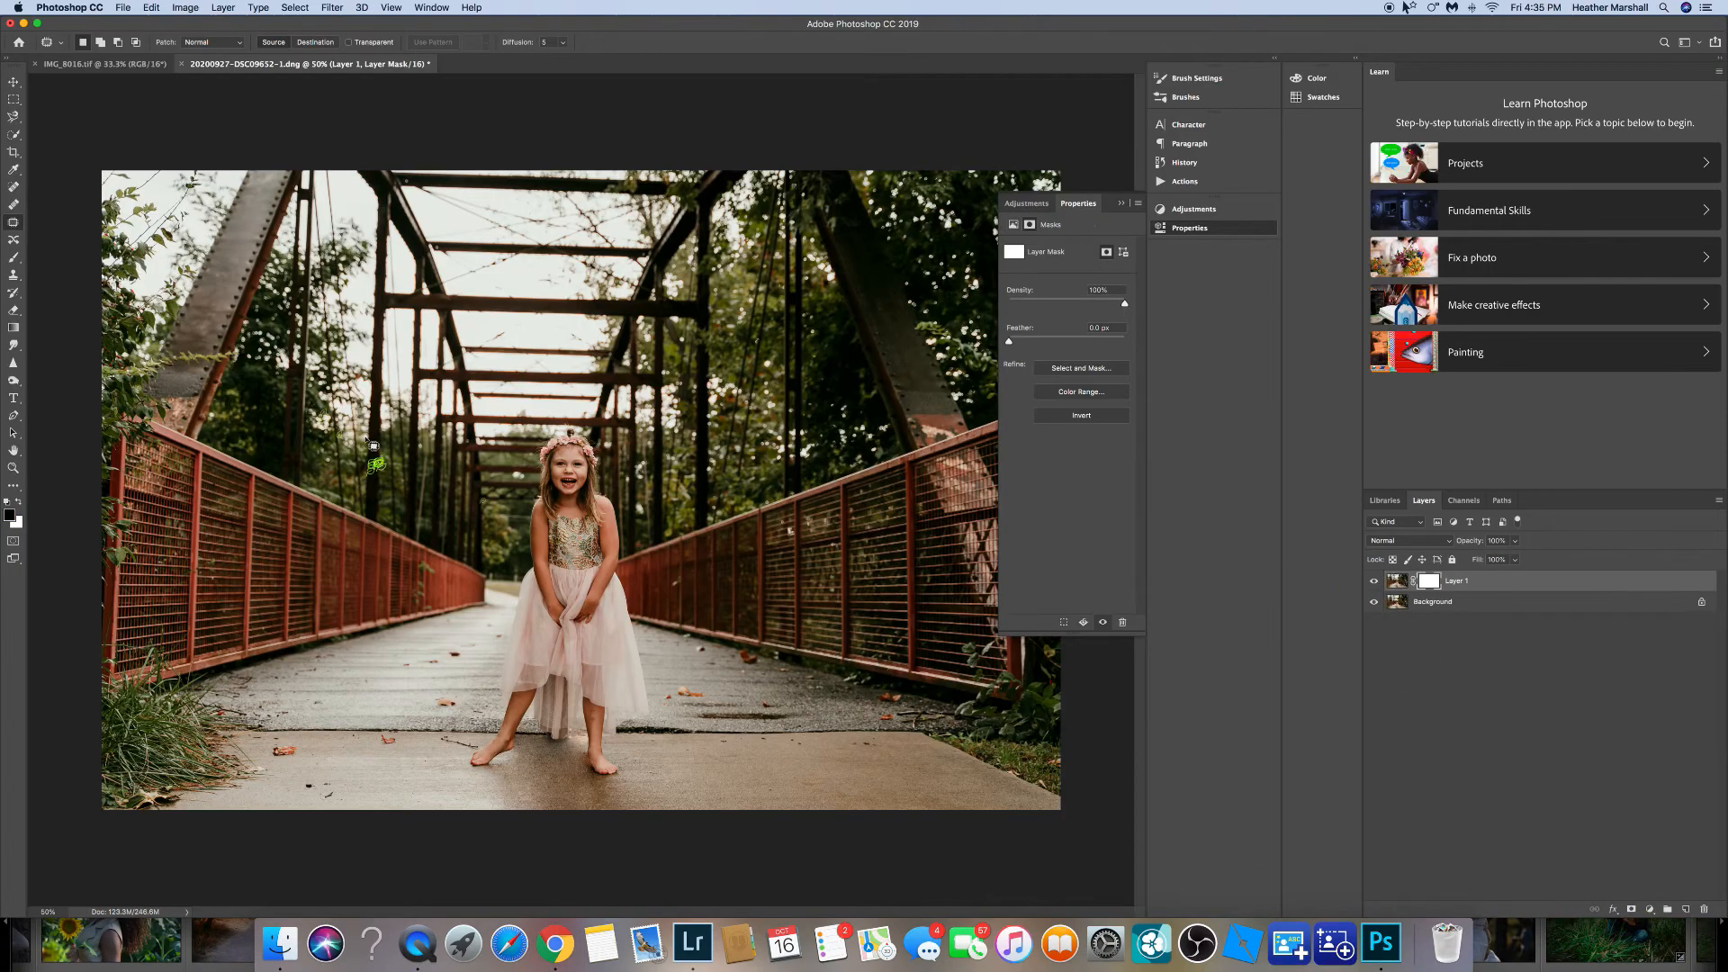
{"action": "key", "text": "super+plus"}
{"action": "key", "text": "super+plus"}
{"action": "key", "text": "super+plus"}
{"action": "key", "text": "super+plus"}
{"action": "key", "text": "super+plus"}
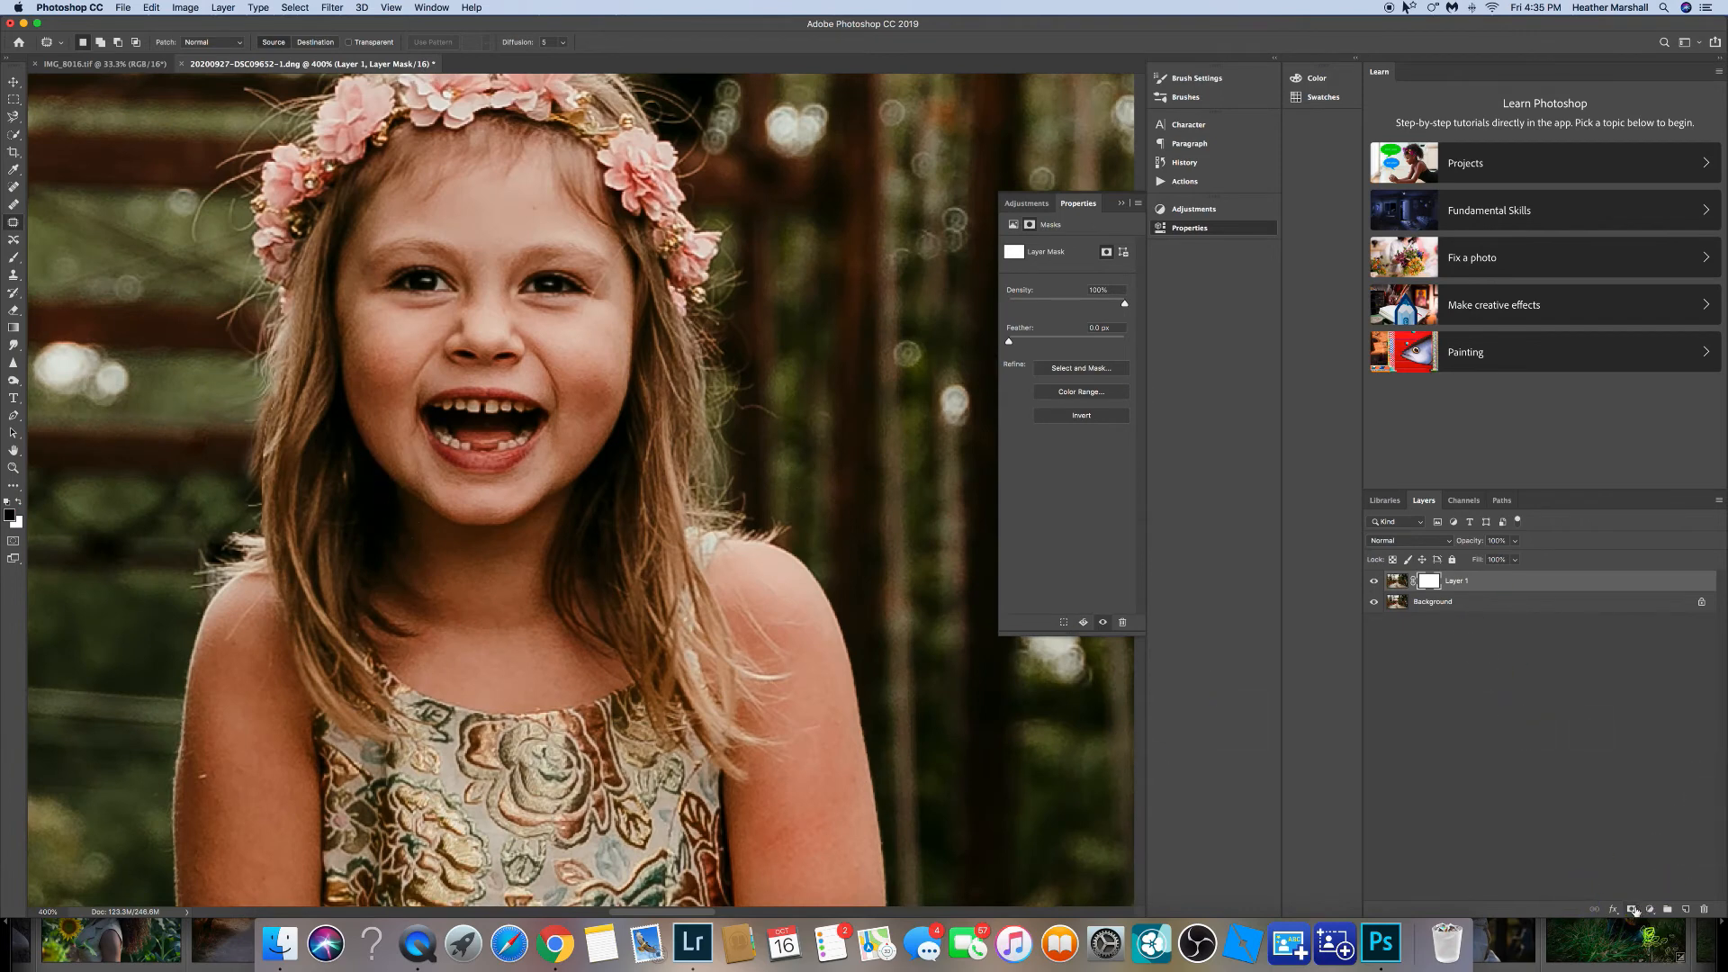
{"action": "right_click", "coordinate": [1430, 580]}
{"action": "left_click", "coordinate": [1469, 620]}
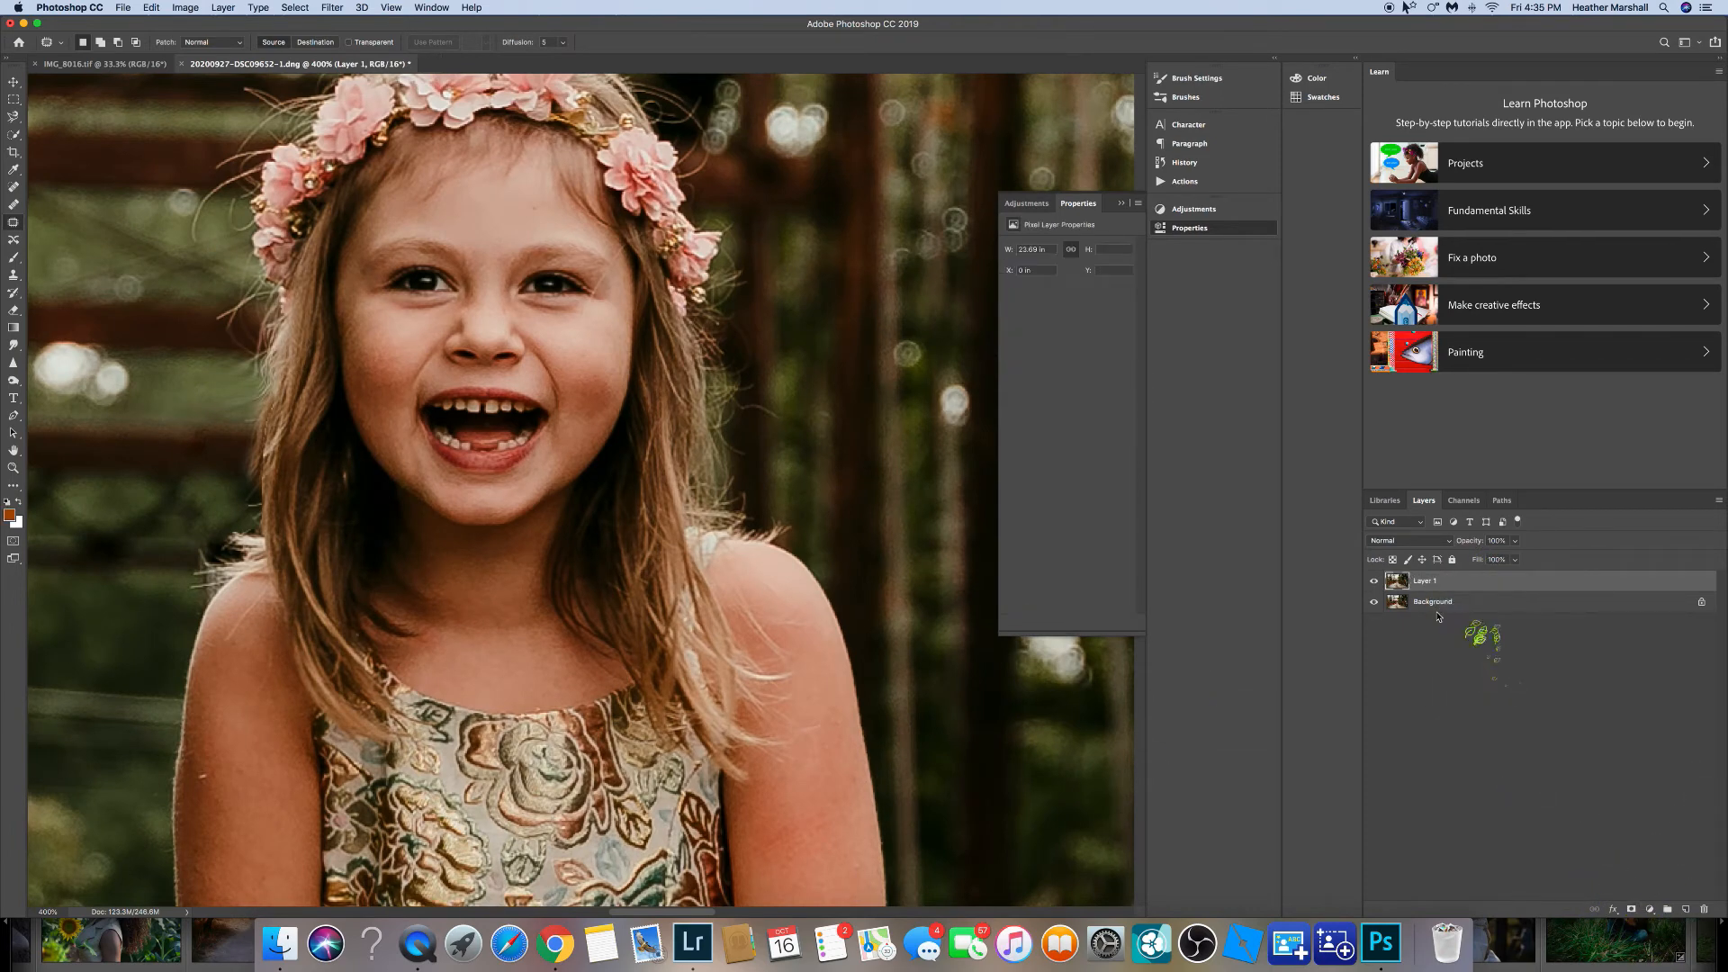
{"action": "left_click", "coordinate": [1631, 909]}
{"action": "key", "text": "b"}
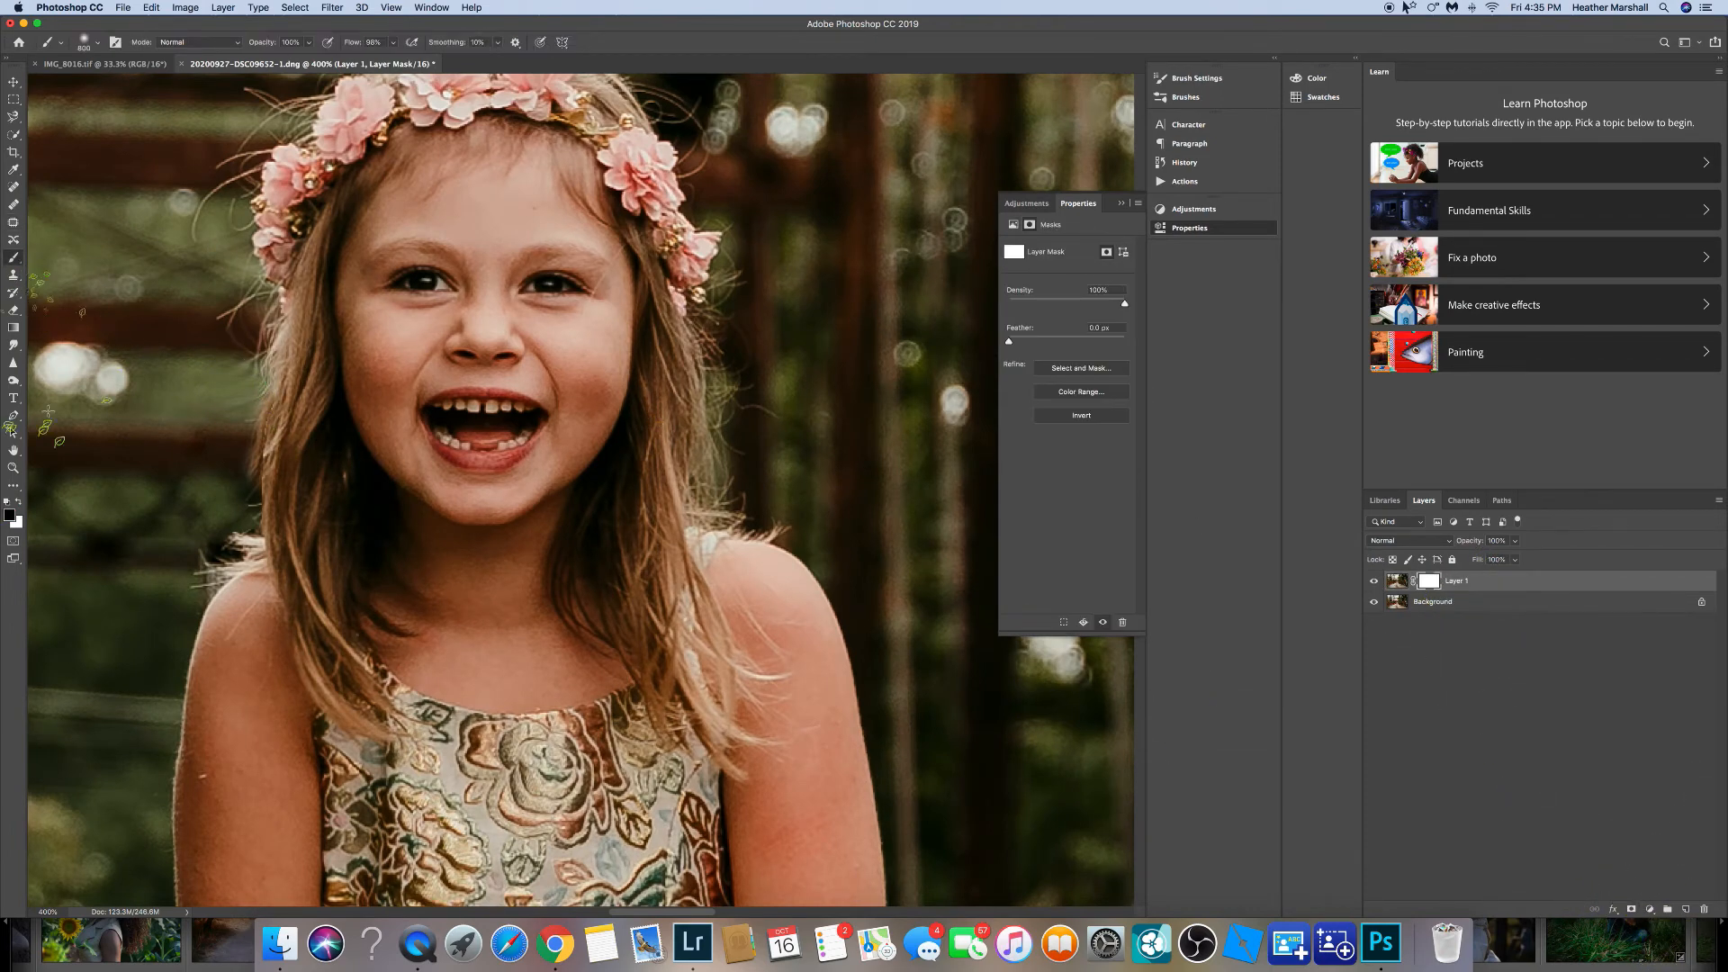
{"action": "key", "text": "bracketleft"}
{"action": "key", "text": "bracketleft"}
{"action": "key", "text": "bracketleft"}
{"action": "key", "text": "bracketleft"}
{"action": "key", "text": "bracketleft"}
{"action": "key", "text": "bracketleft"}
{"action": "key", "text": "bracketleft"}
{"action": "key", "text": "bracketleft"}
{"action": "key", "text": "bracketleft"}
{"action": "key", "text": "bracketleft"}
{"action": "key", "text": "bracketleft"}
{"action": "key", "text": "bracketleft"}
{"action": "key", "text": "bracketleft"}
{"action": "left_click_drag", "start_coordinate": [245, 388], "coordinate": [262, 438]}
Fit the image on screen and flatten it.
{"action": "key", "text": "x"}
{"action": "key", "text": "super+0"}
{"action": "left_click", "coordinate": [1719, 500]}
{"action": "left_click", "coordinate": [1611, 875]}
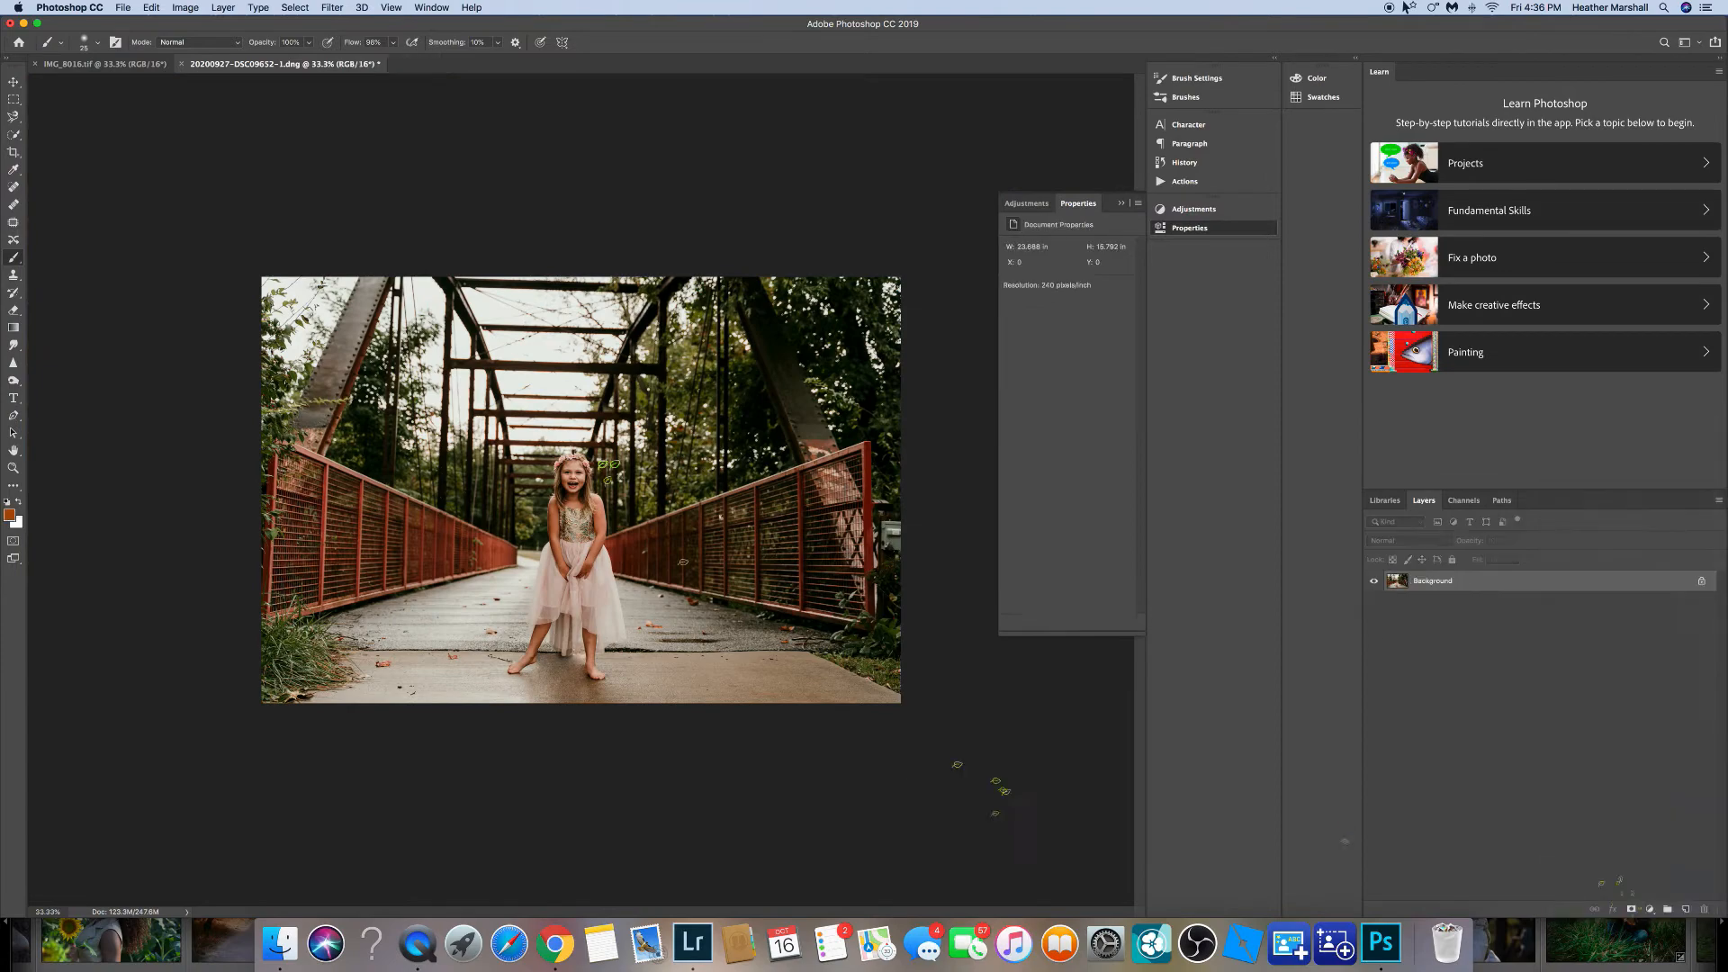
Duplicate the layer and heal a blemish on the girl's shin with the Healing Brush.
{"action": "key", "text": "super+j"}
{"action": "key", "text": "super+plus"}
{"action": "key", "text": "super+plus"}
{"action": "key", "text": "super+plus"}
{"action": "key", "text": "super+plus"}
{"action": "key", "text": "super+plus"}
{"action": "key", "text": "super+plus"}
{"action": "left_click_drag", "start_coordinate": [649, 590], "coordinate": [615, 45]}
{"action": "left_click_drag", "start_coordinate": [567, 810], "coordinate": [646, 225]}
{"action": "key", "text": "j"}
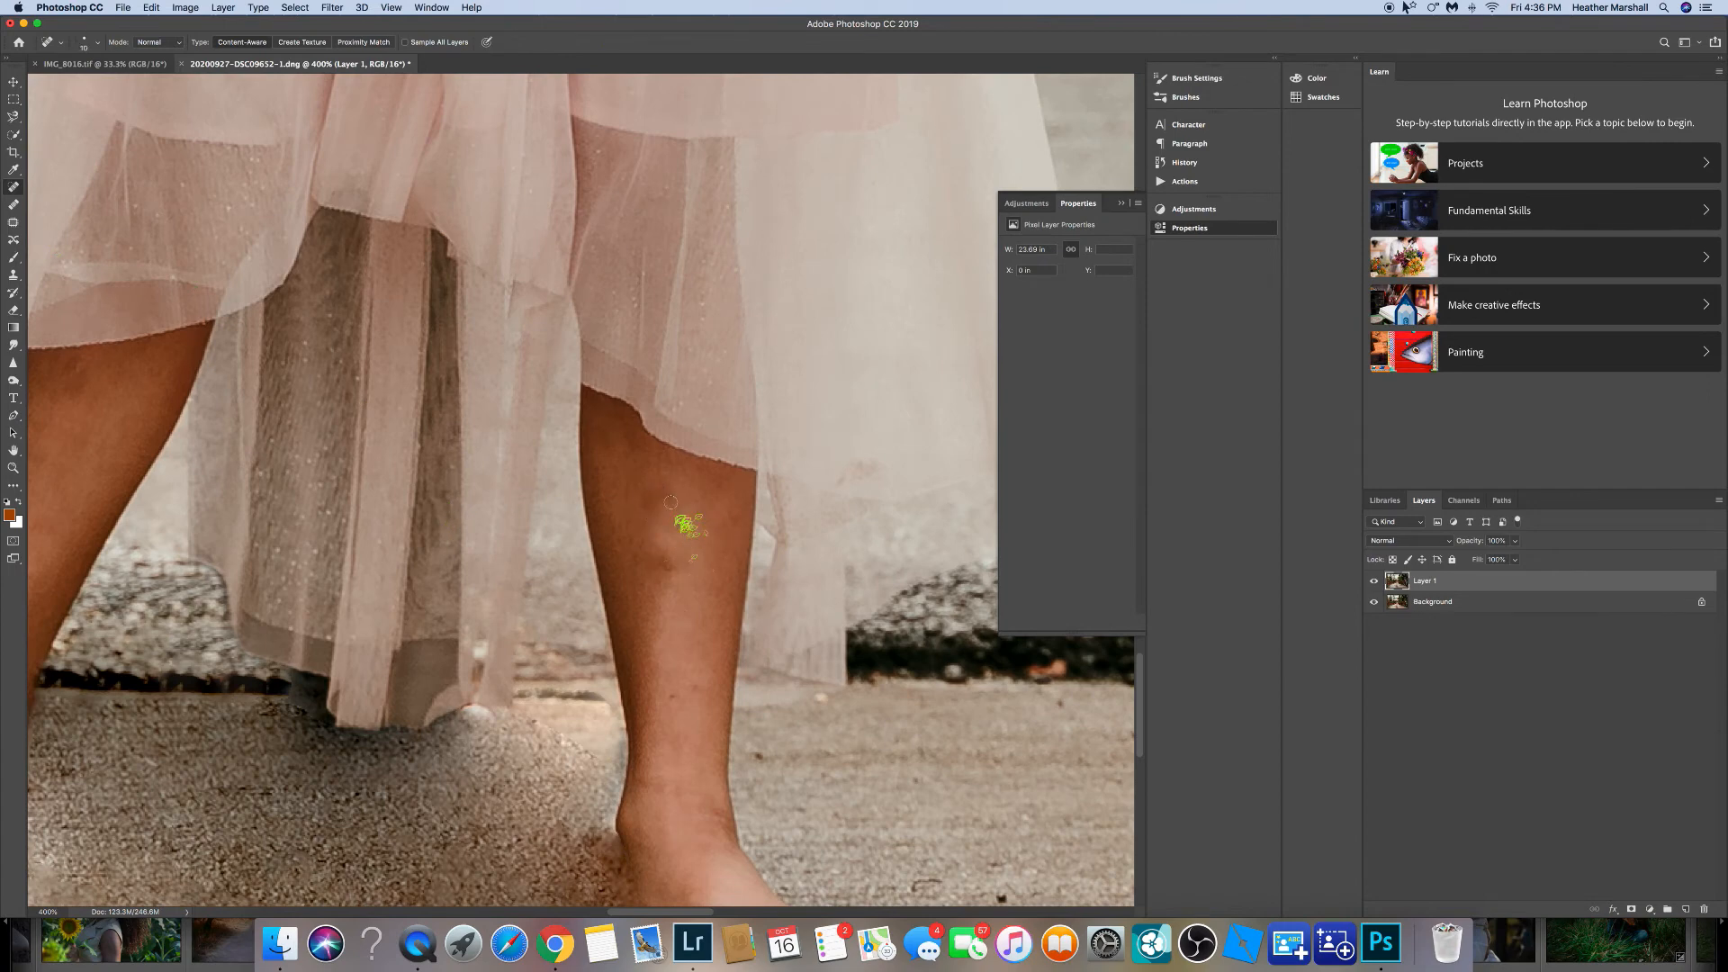
{"action": "left_click", "coordinate": [14, 204]}
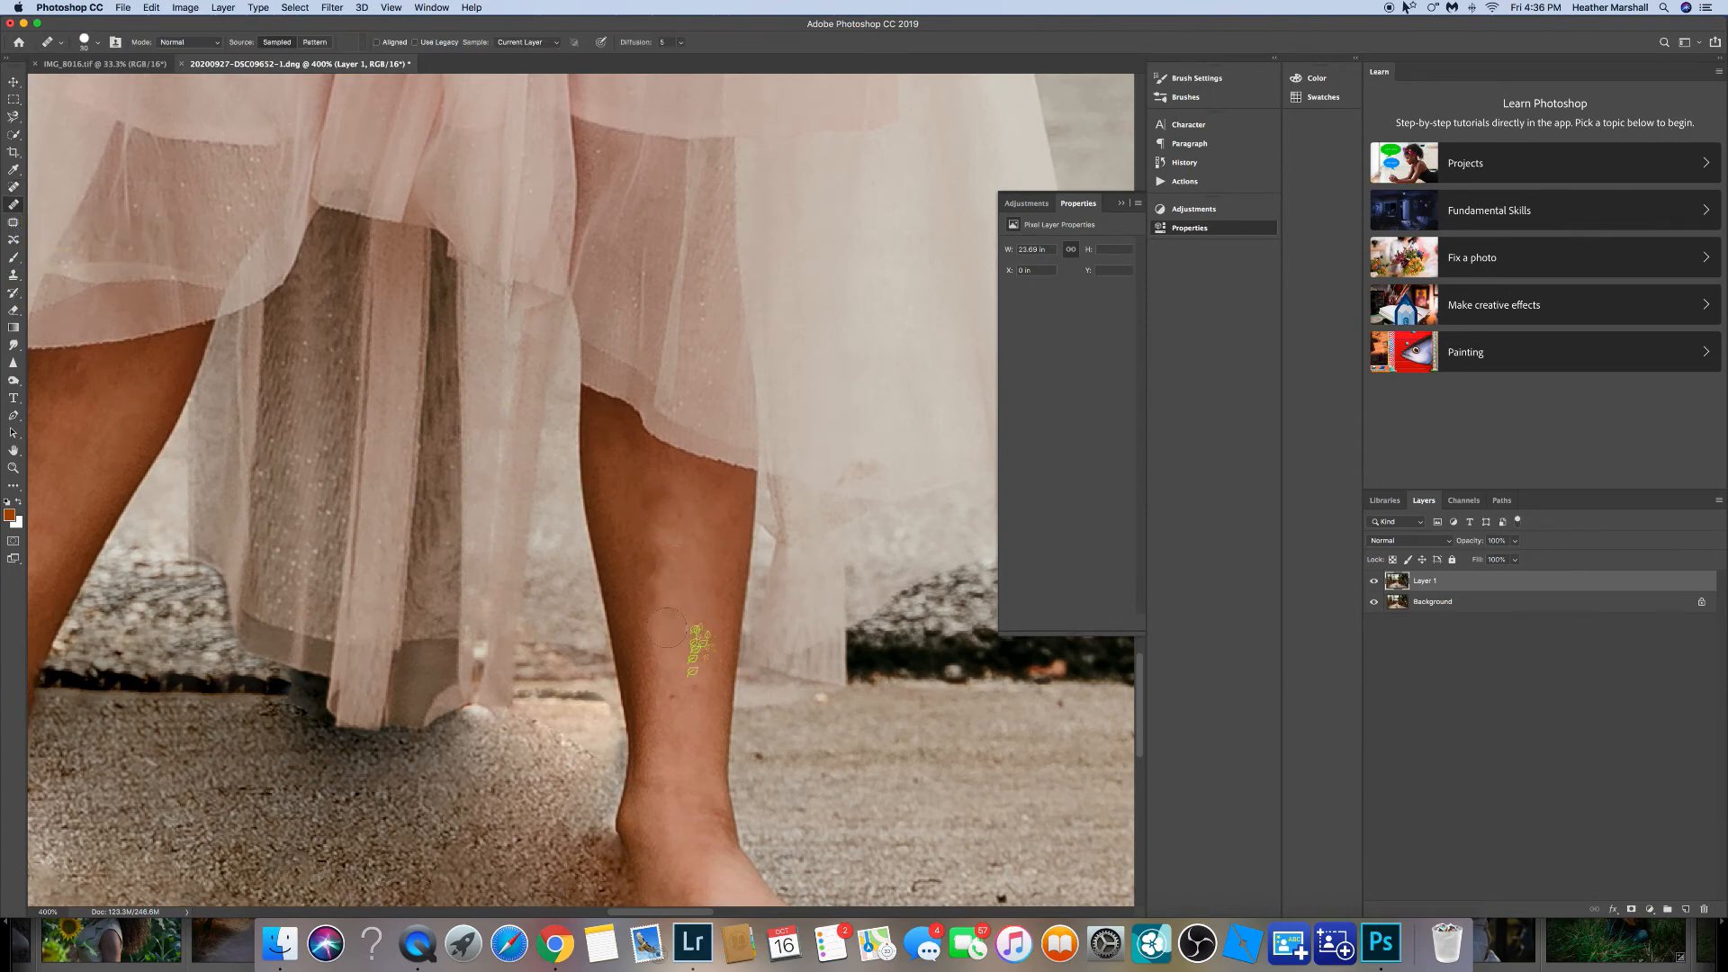
{"action": "left_click_drag", "start_coordinate": [1470, 541], "coordinate": [1505, 551]}
{"action": "left_click", "coordinate": [668, 498]}
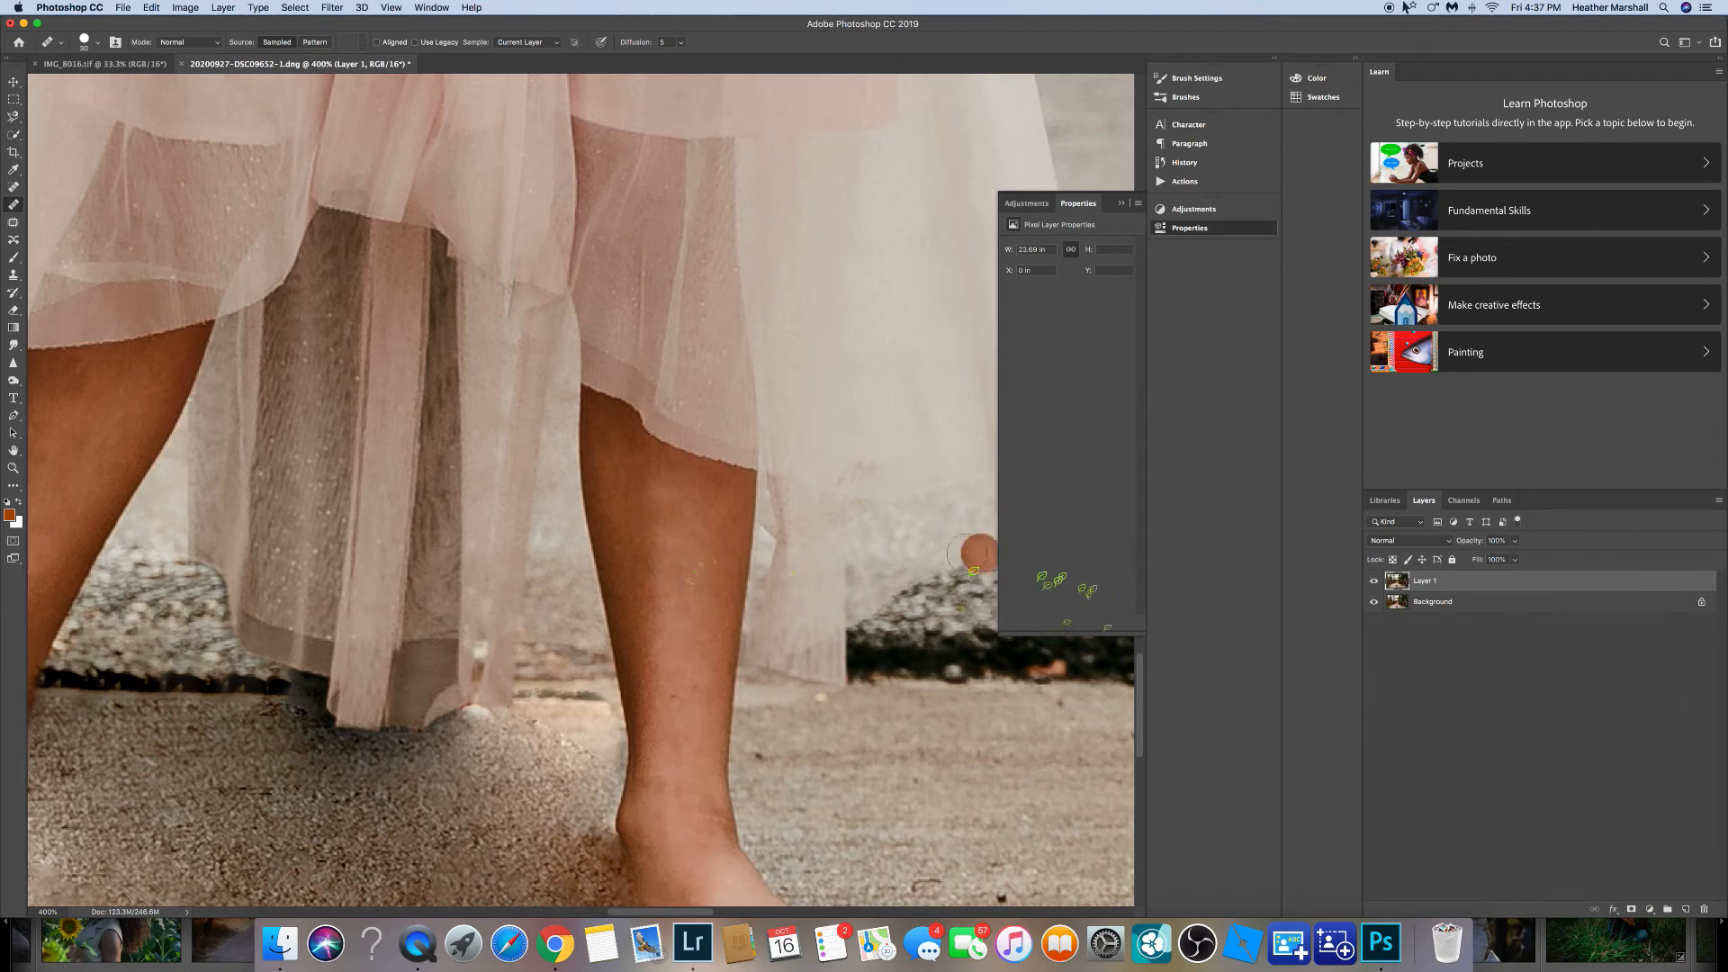
{"action": "key", "text": "shift+j"}
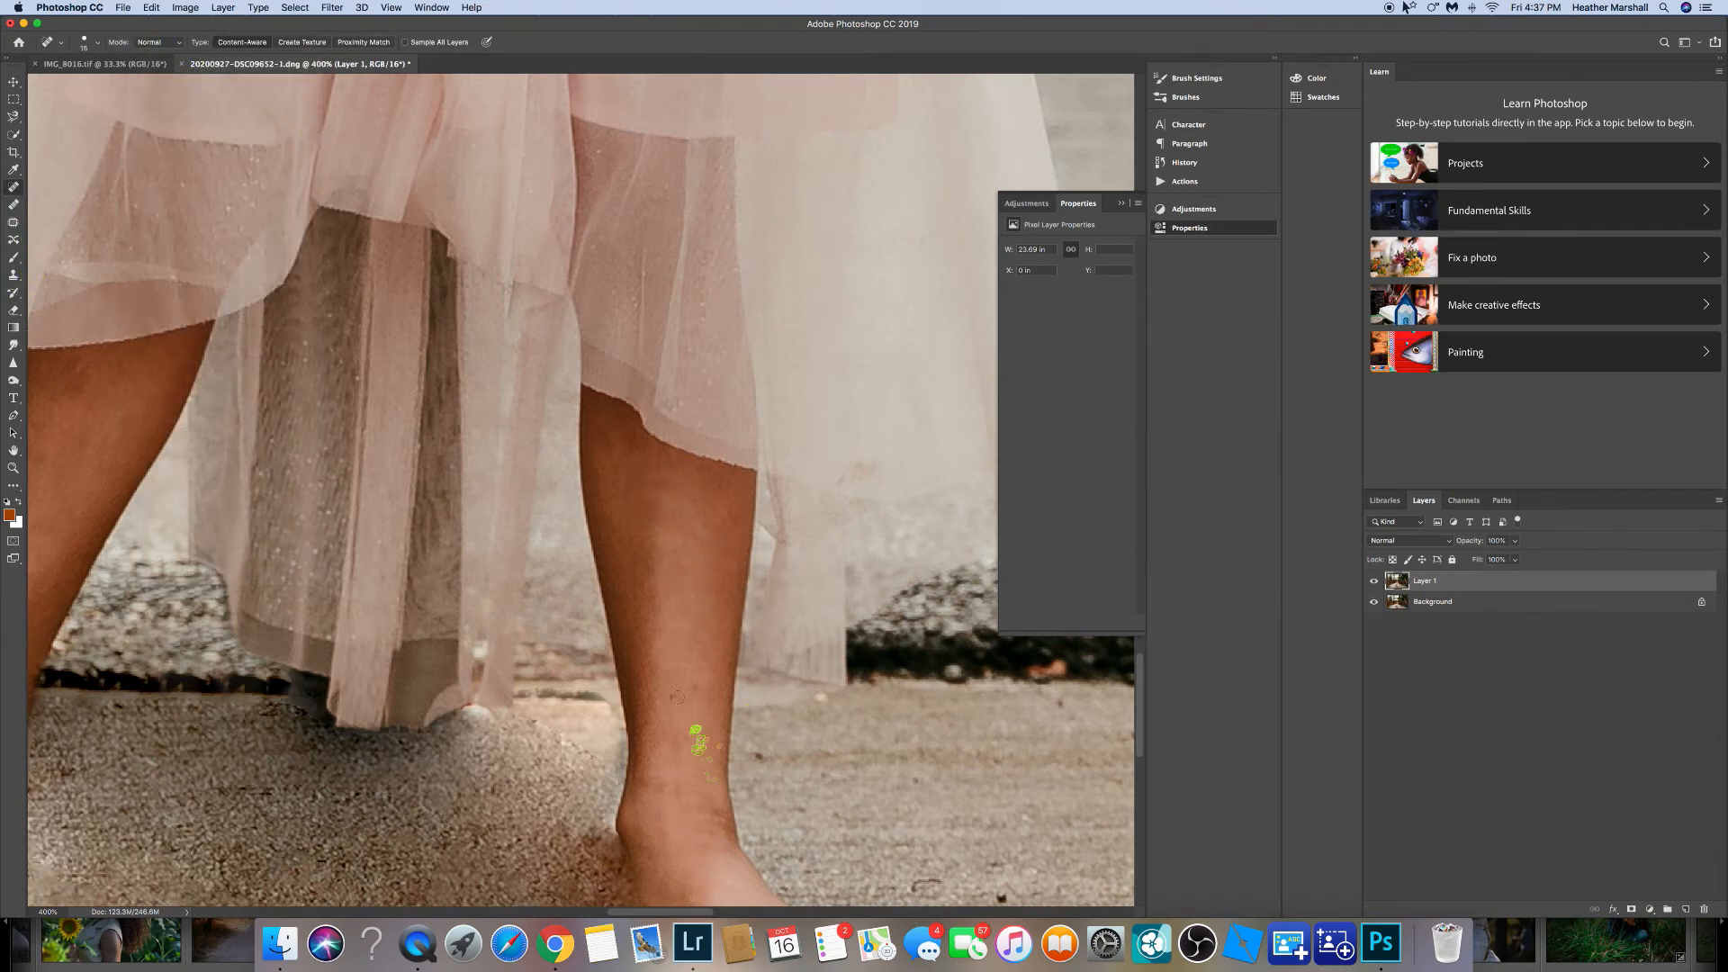
Flatten the image and save it as a TIFF file.
{"action": "key", "text": "super+minus"}
{"action": "key", "text": "super+minus"}
{"action": "key", "text": "super+minus"}
{"action": "key", "text": "super+minus"}
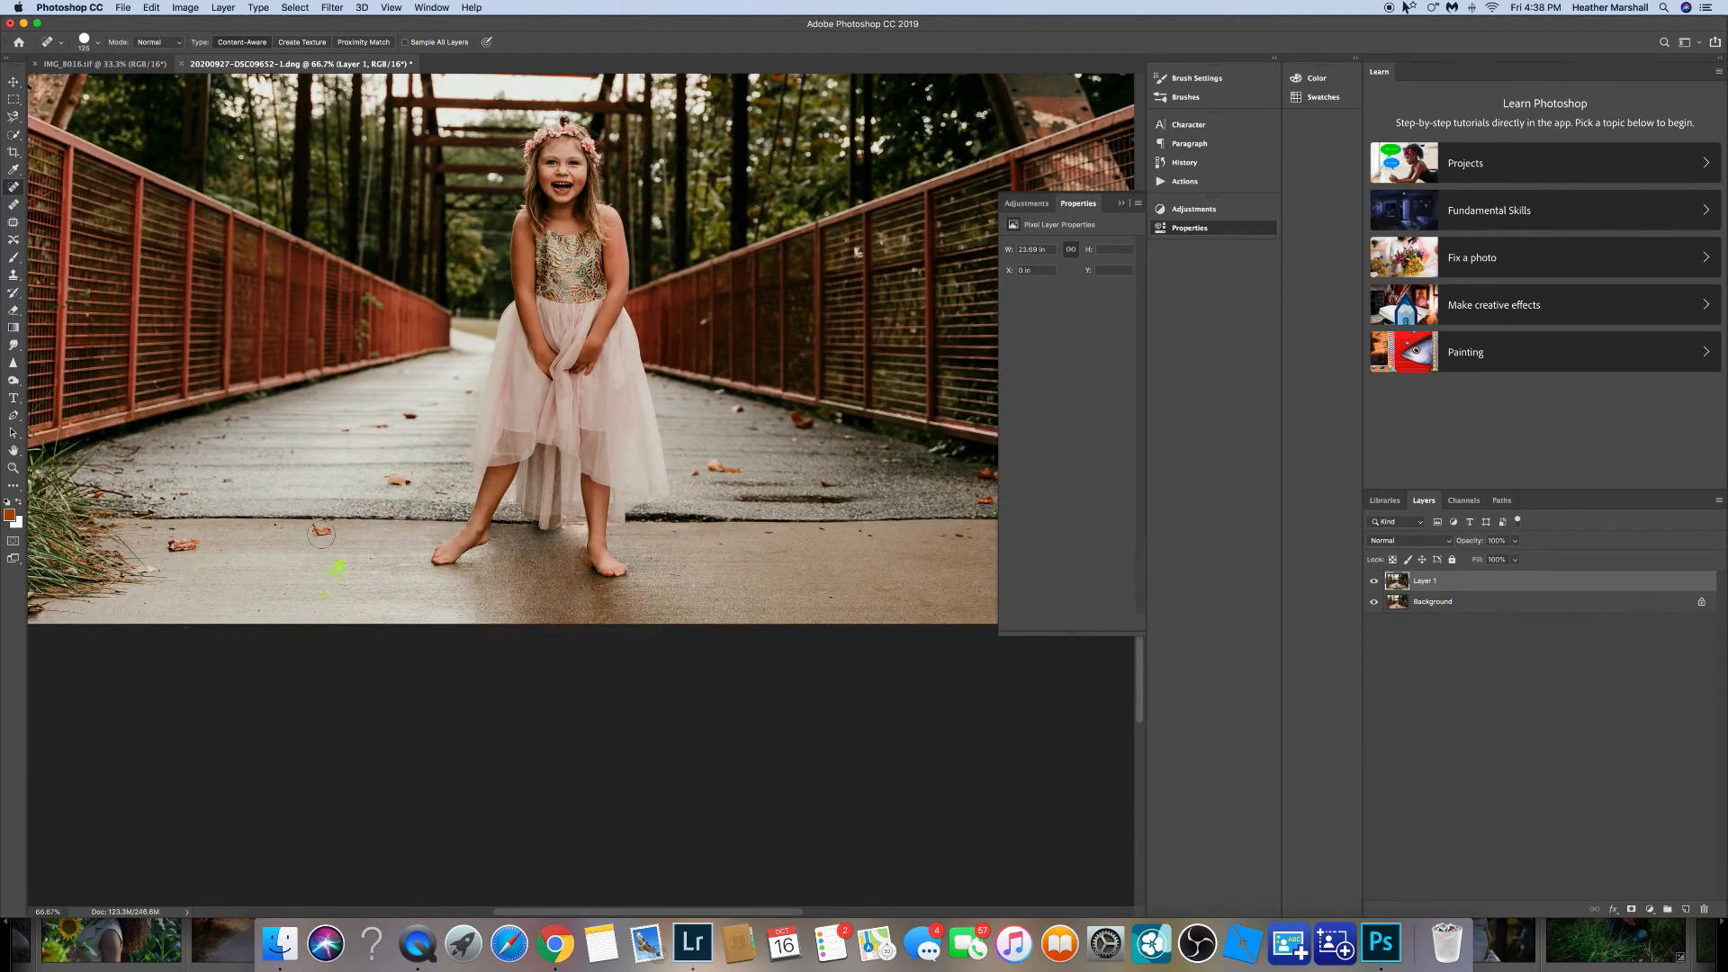
{"action": "key", "text": "super+minus"}
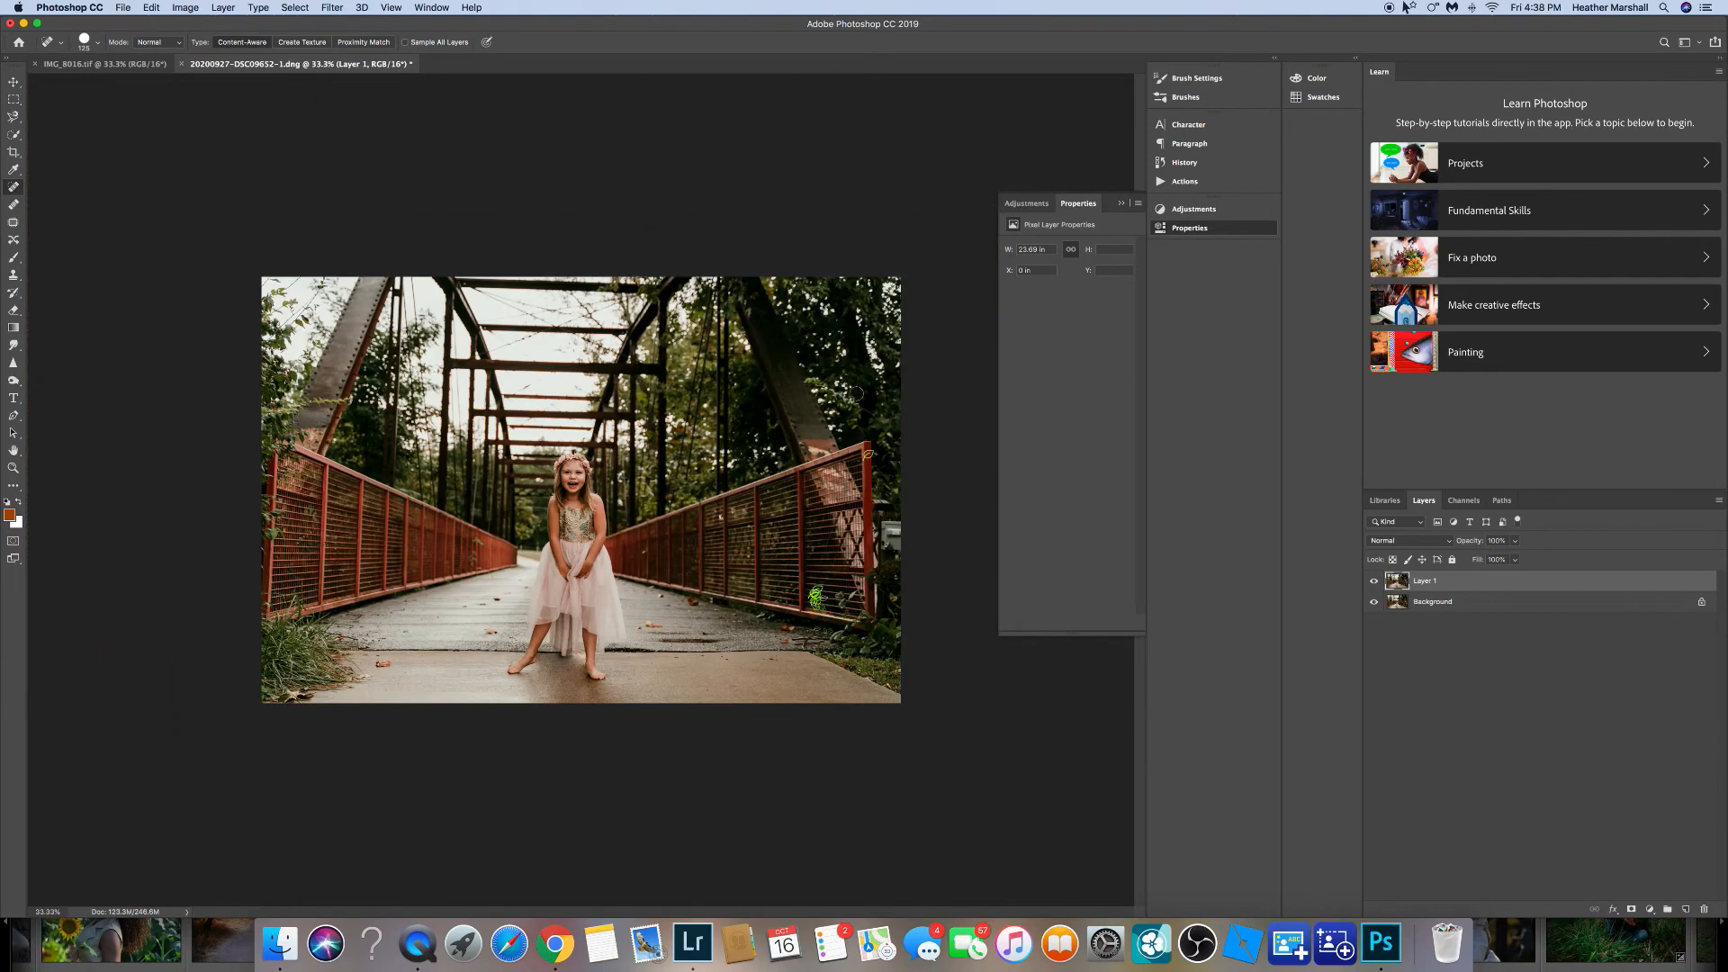
{"action": "left_click", "coordinate": [1719, 499]}
{"action": "left_click", "coordinate": [1642, 855]}
{"action": "key", "text": "b"}
{"action": "key", "text": "super+shift+s"}
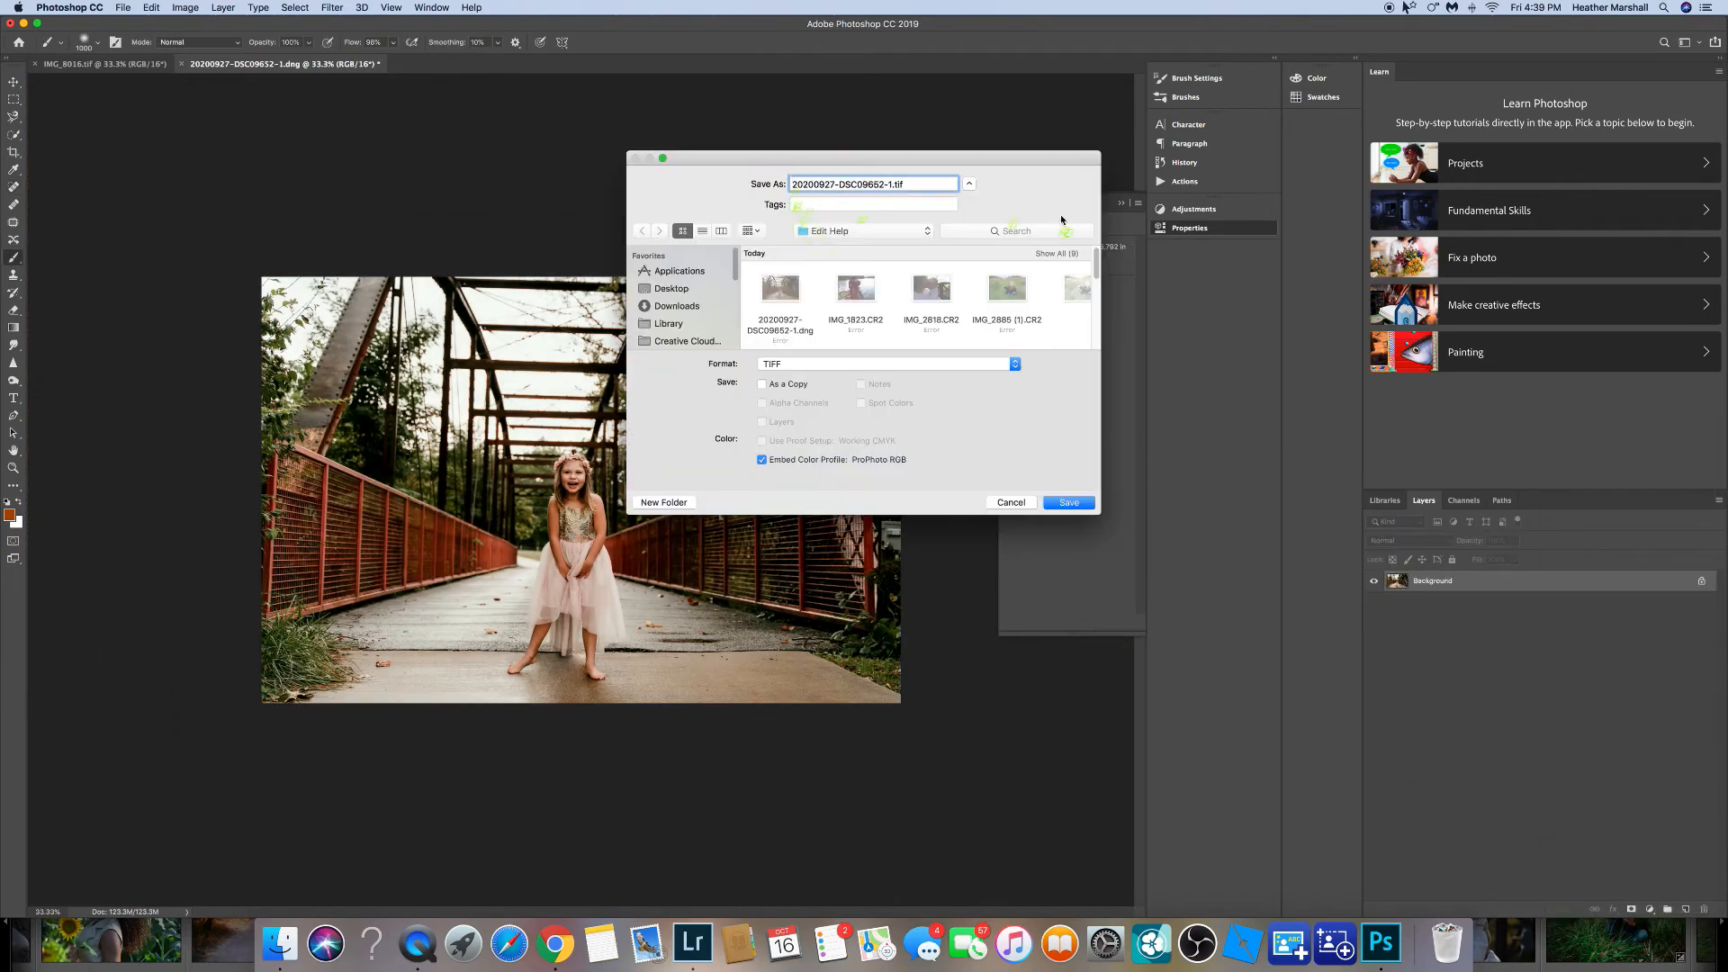
{"action": "key", "text": "Return"}
{"action": "left_click", "coordinate": [1037, 370]}
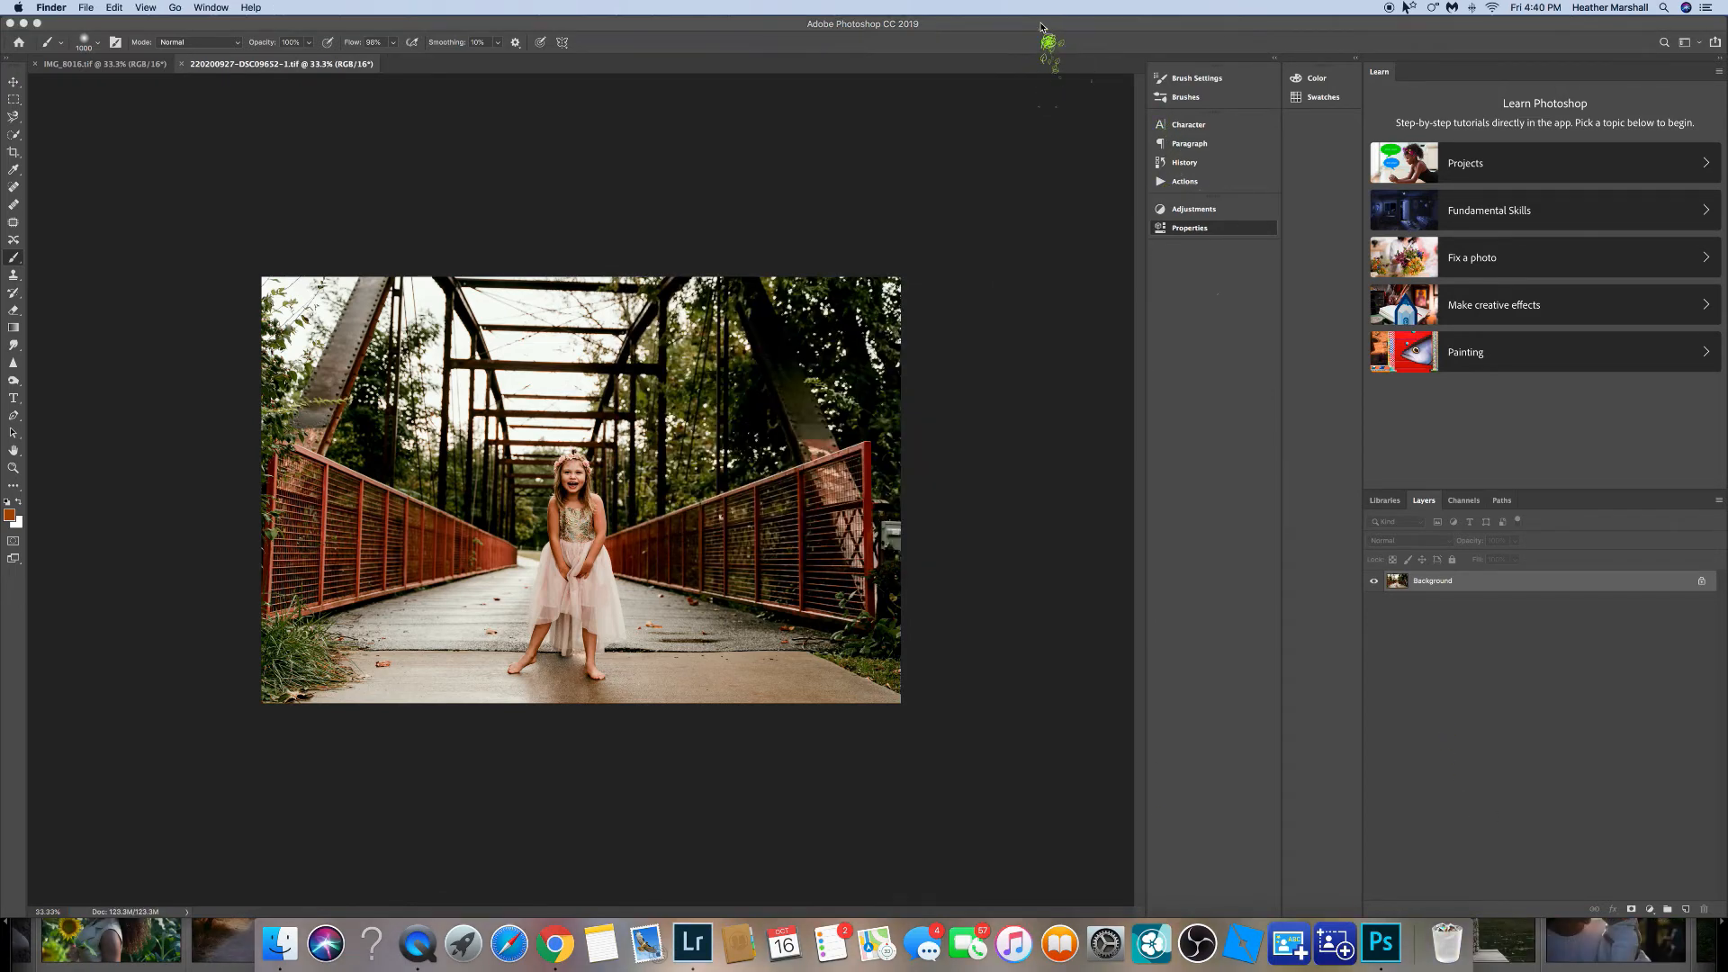
Switch to Lightroom, select the edited TIFF in the filmstrip and toggle the histogram's shadow clipping warning.
{"action": "left_click", "coordinate": [1528, 962]}
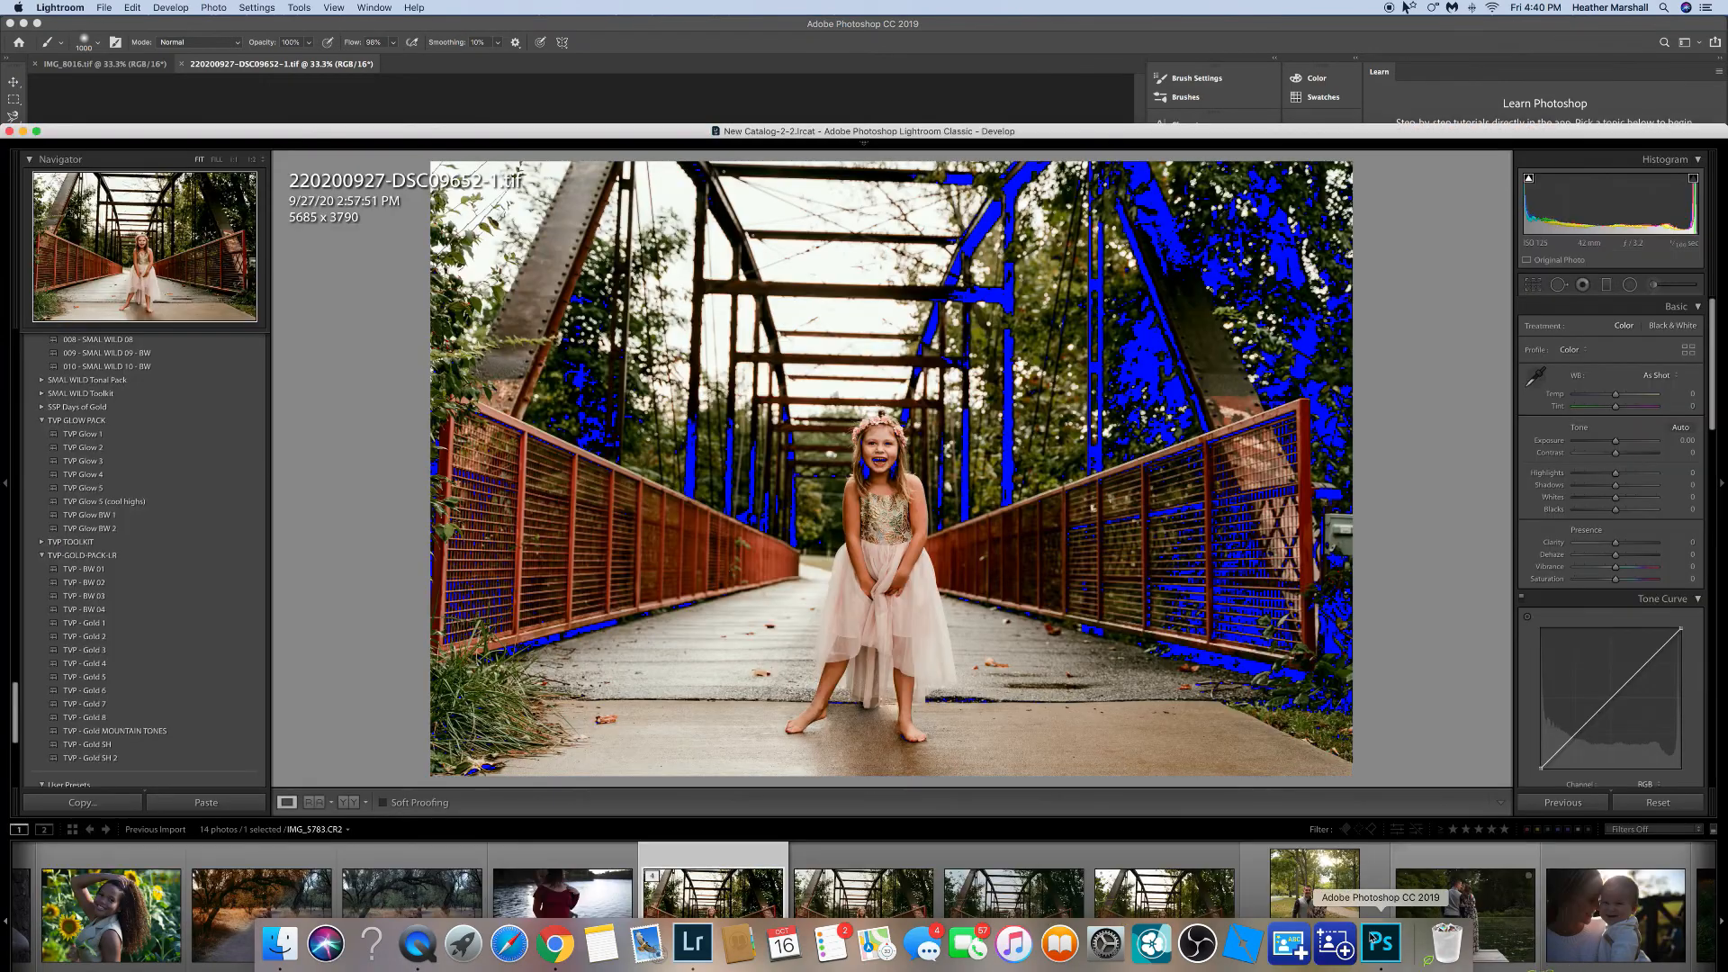
{"action": "double_click", "coordinate": [937, 135]}
{"action": "left_click", "coordinate": [756, 810]}
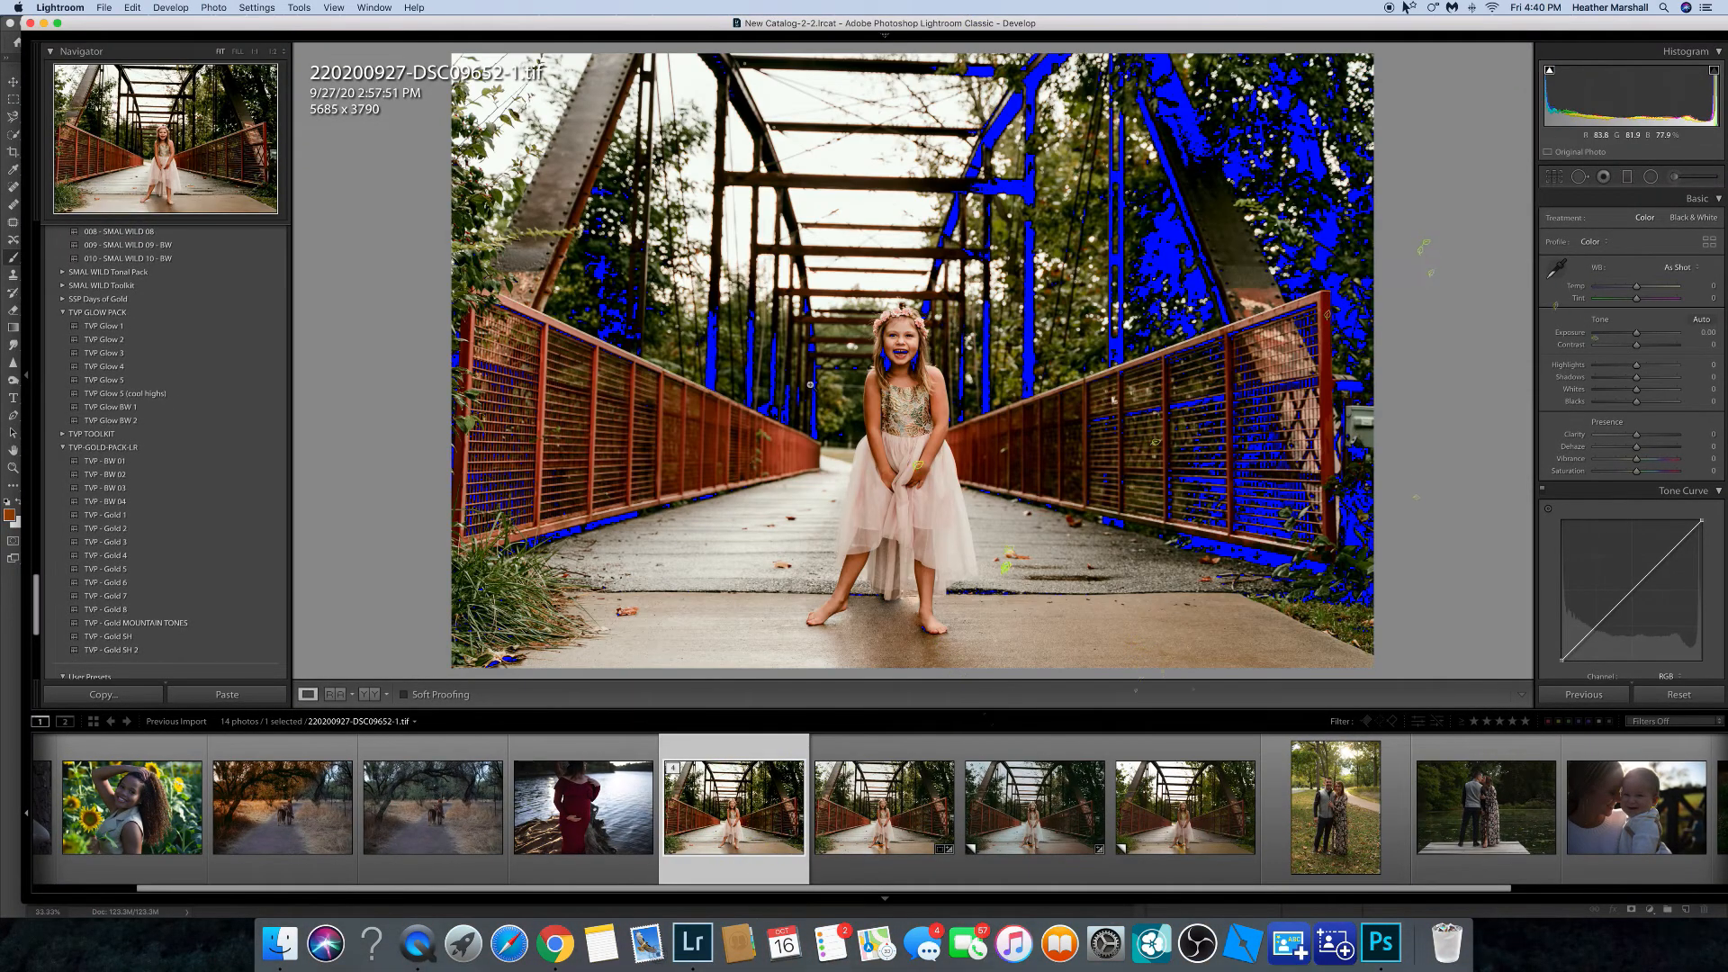
{"action": "left_click", "coordinate": [1550, 72]}
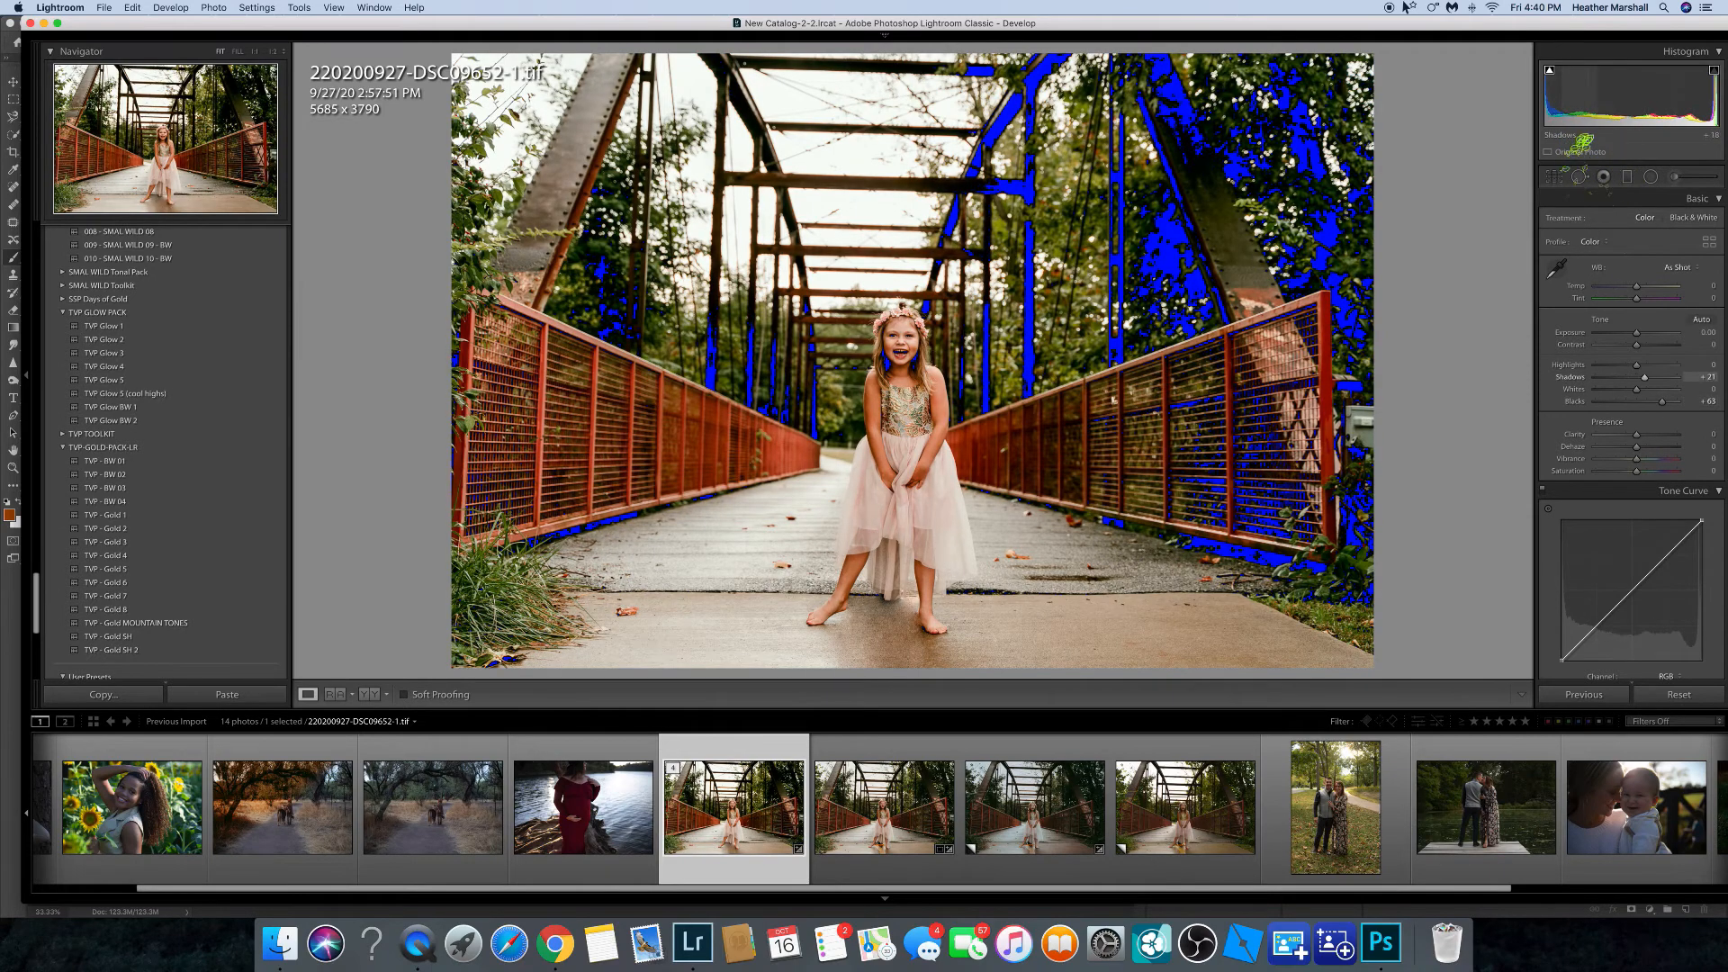
Open the DNG virtual copy of the bridge photo from the filmstrip in Photoshop for editing.
{"action": "left_click_drag", "start_coordinate": [1574, 120], "coordinate": [1563, 120]}
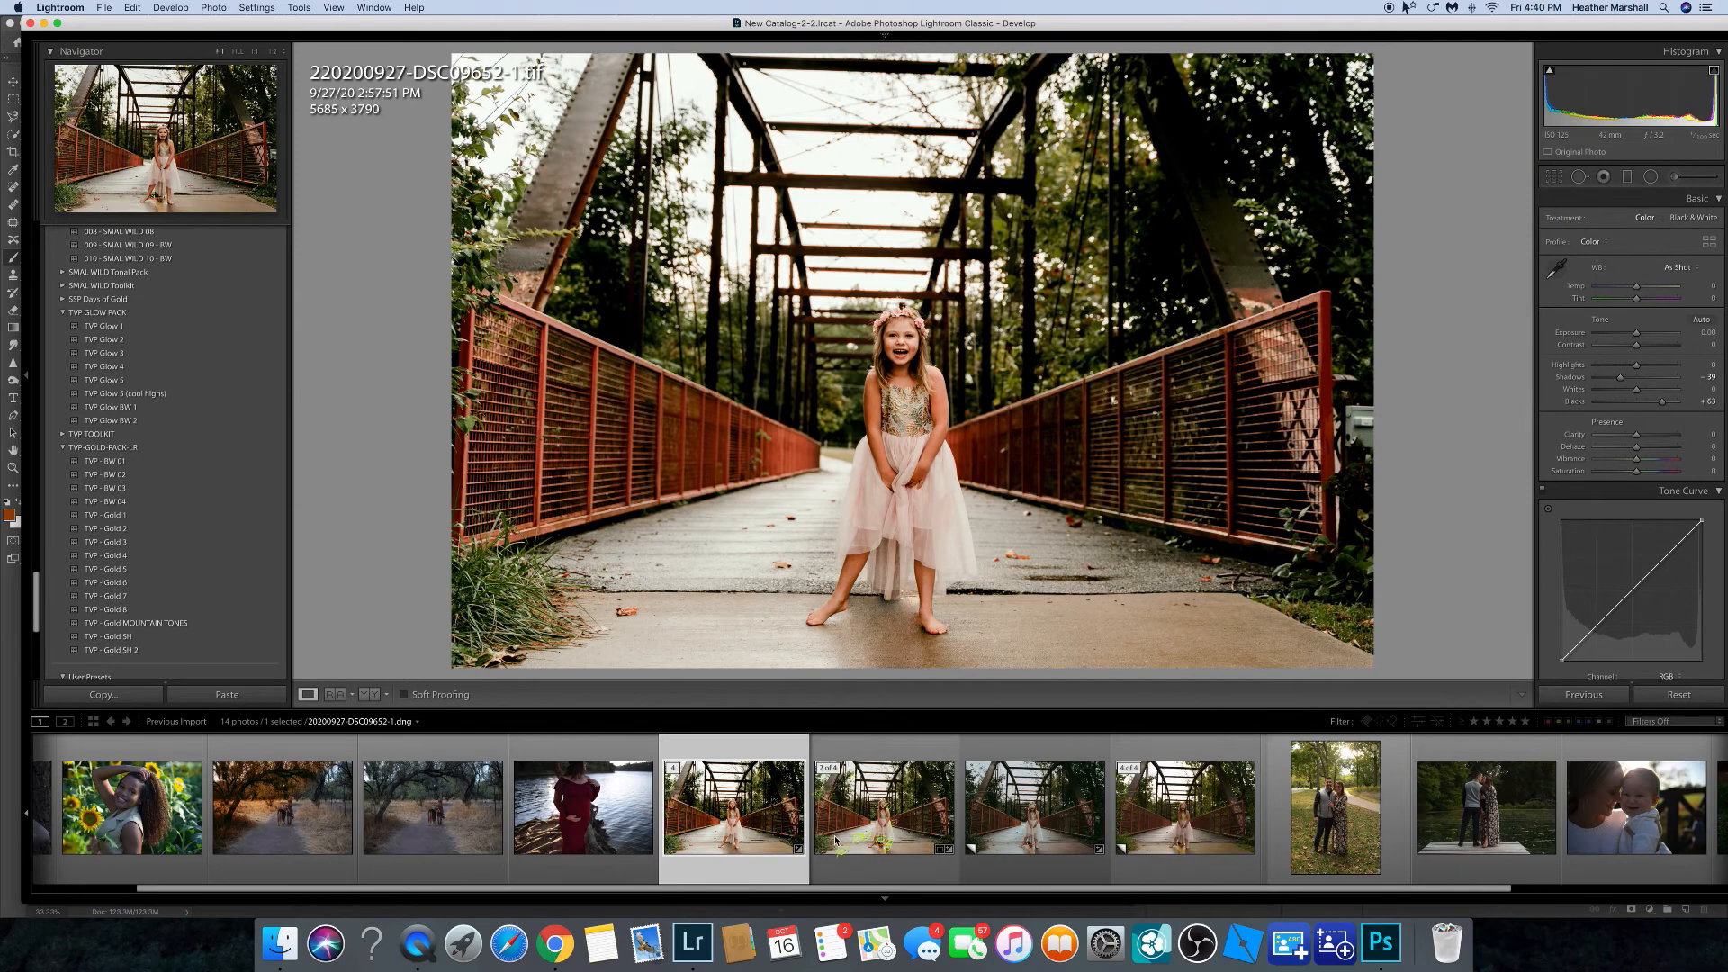
{"action": "left_click", "coordinate": [1126, 834]}
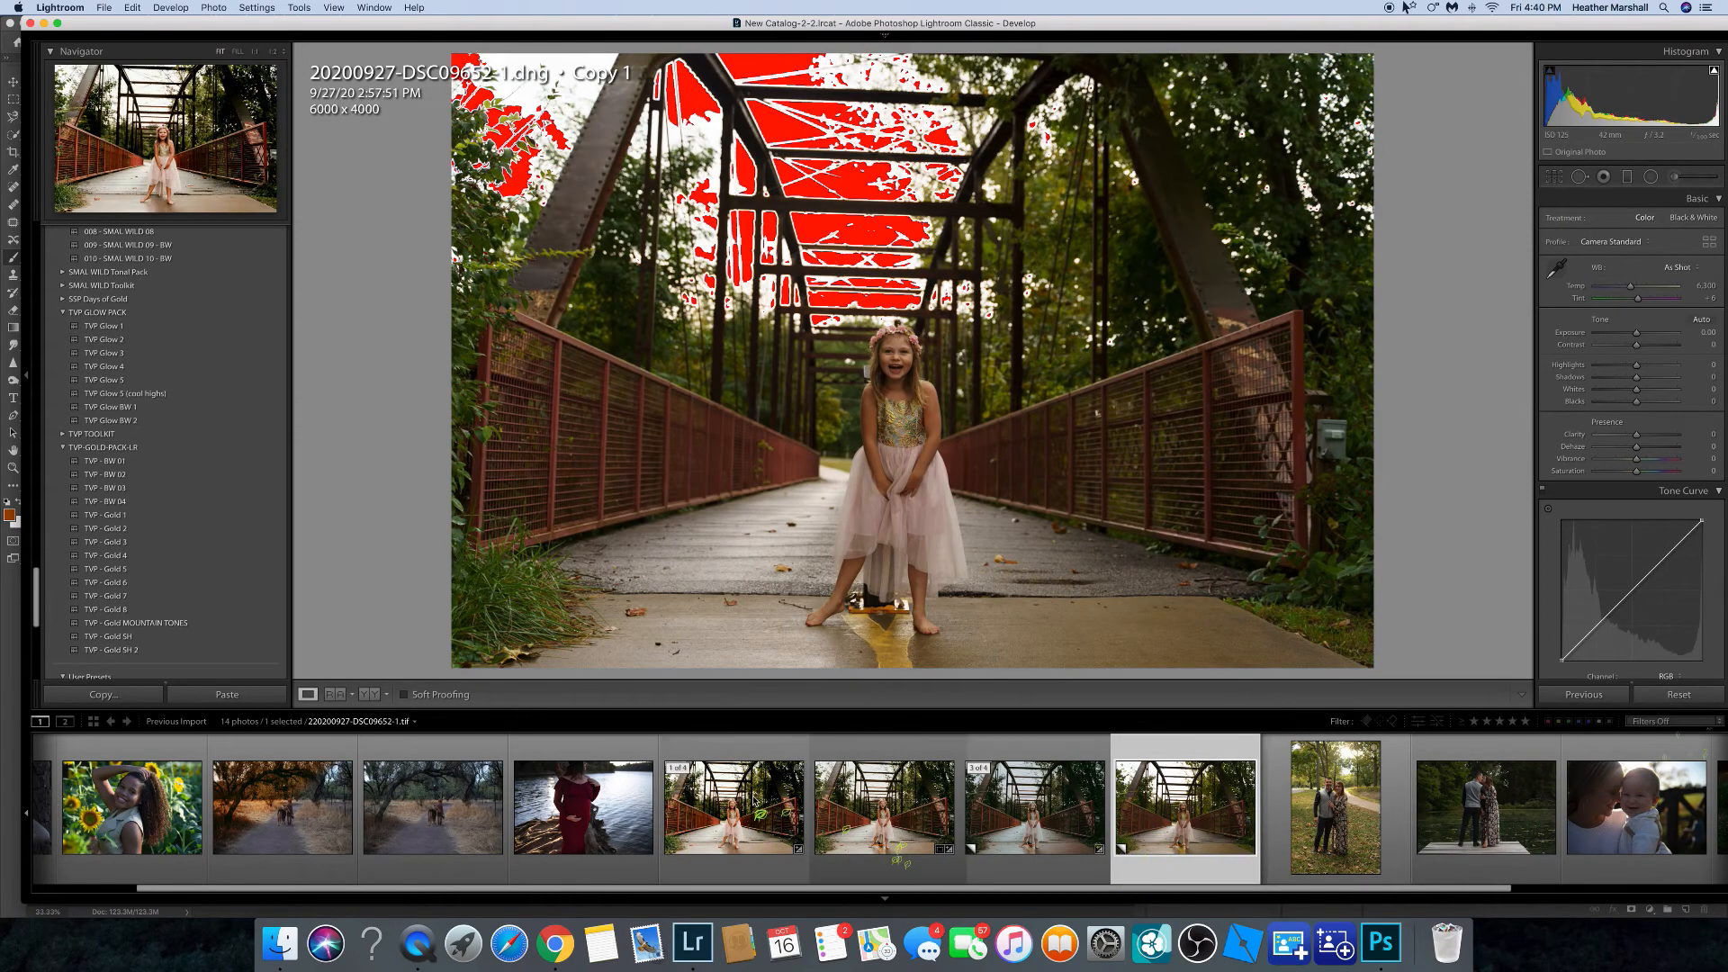
{"action": "right_click", "coordinate": [1208, 851]}
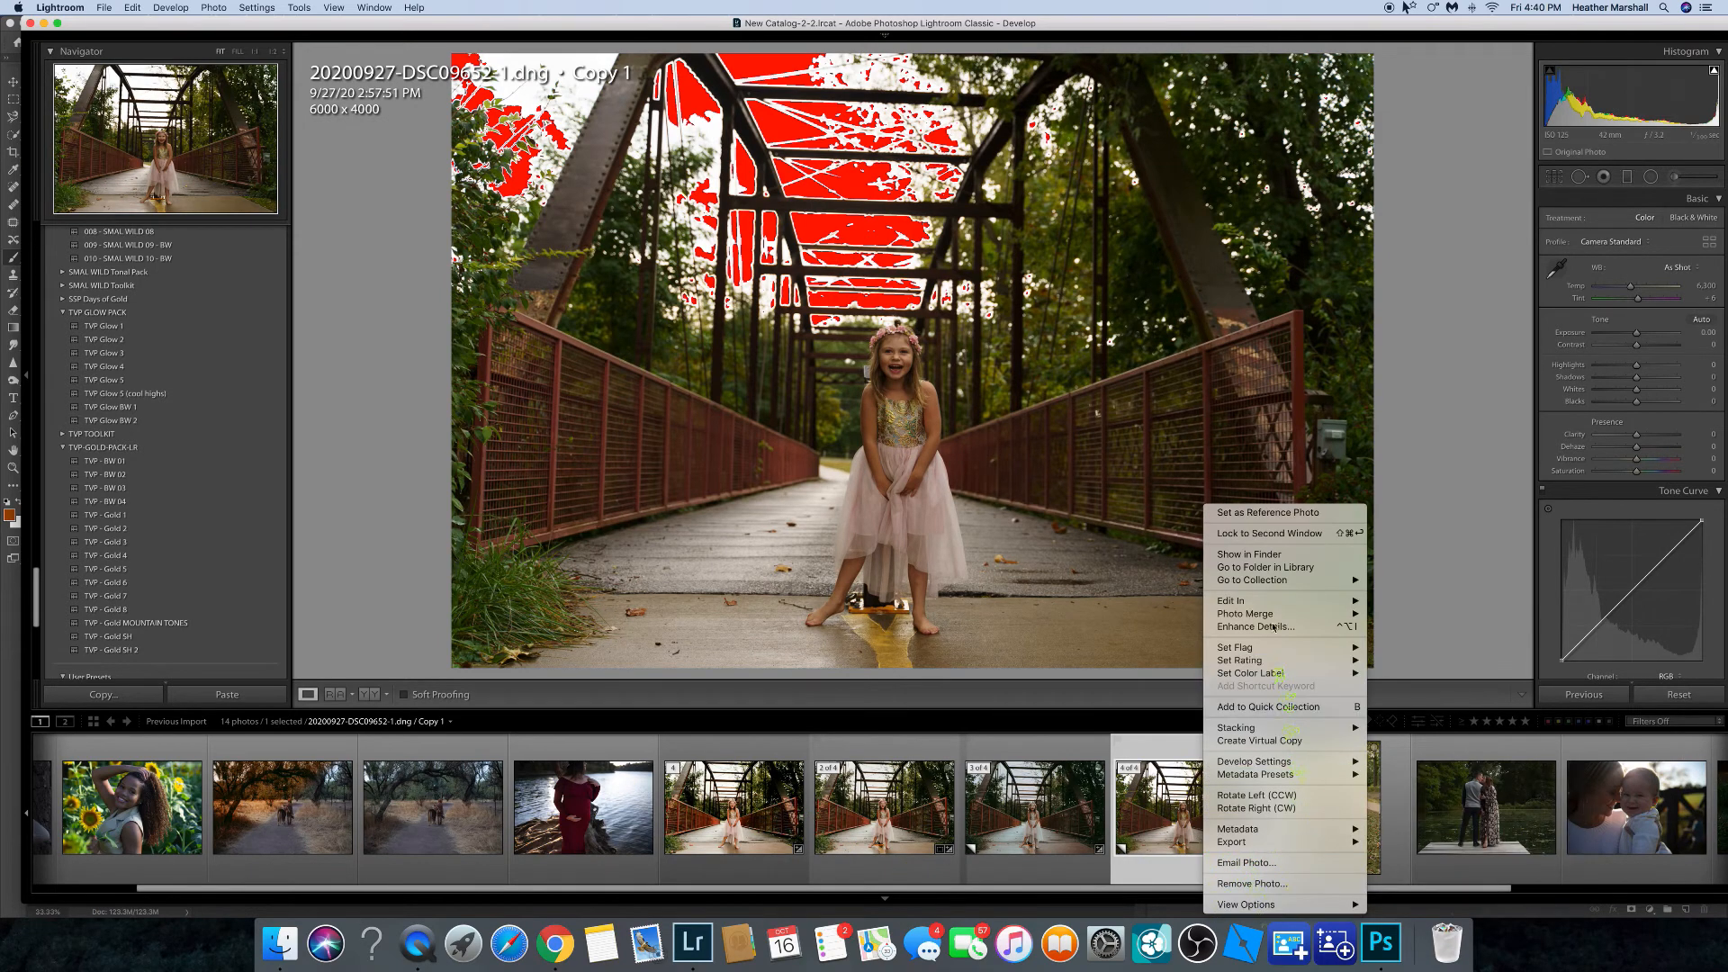
{"action": "mouse_move", "coordinate": [1278, 602]}
{"action": "left_click", "coordinate": [1415, 603]}
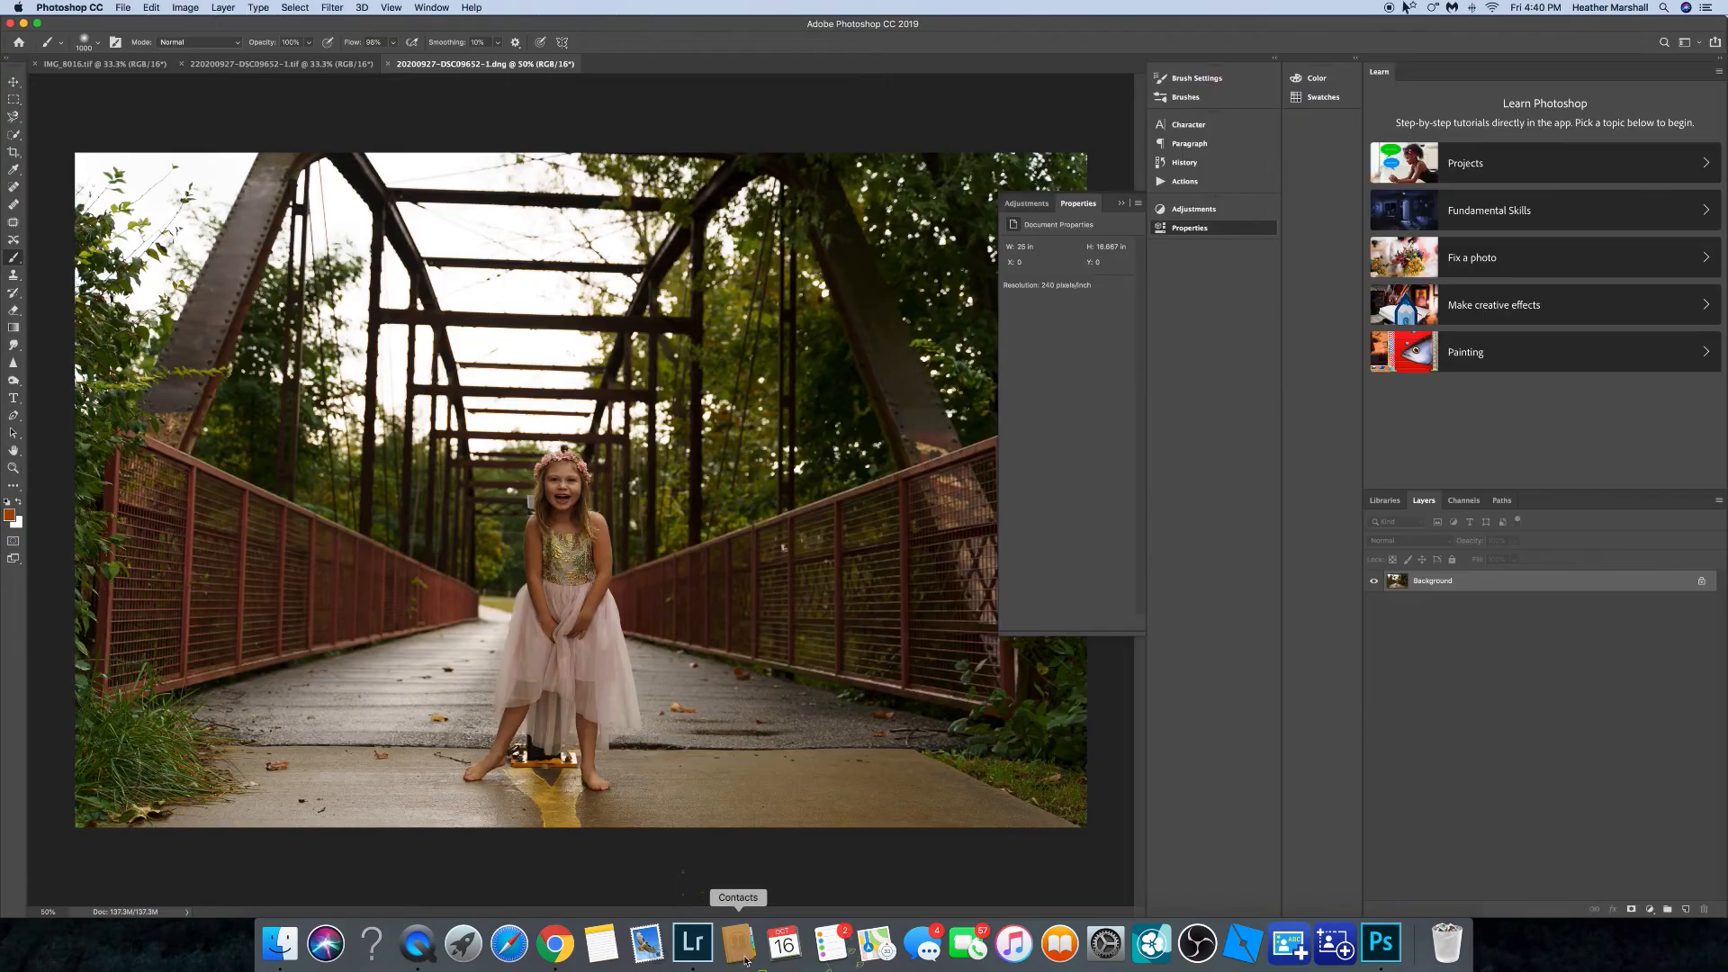
Drag the DNG image onto the edited TIFF document as a new layer and lower its opacity to about 81%.
{"action": "key", "text": "super+minus"}
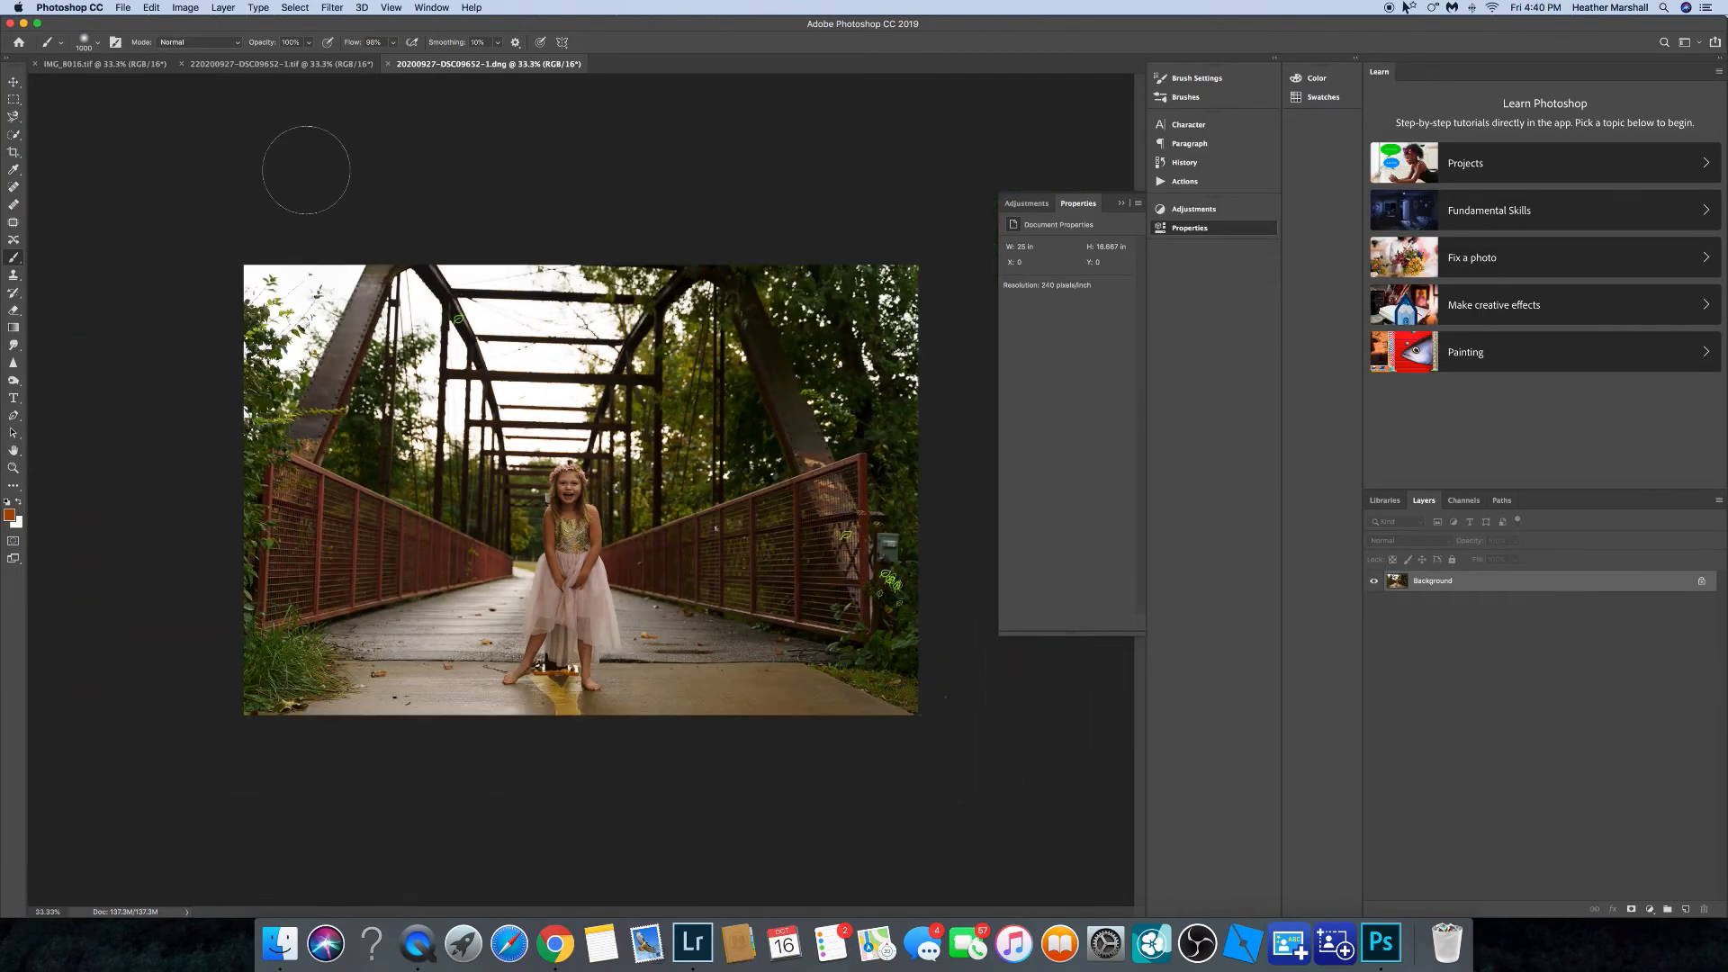
{"action": "left_click_drag", "start_coordinate": [481, 56], "coordinate": [482, 84]}
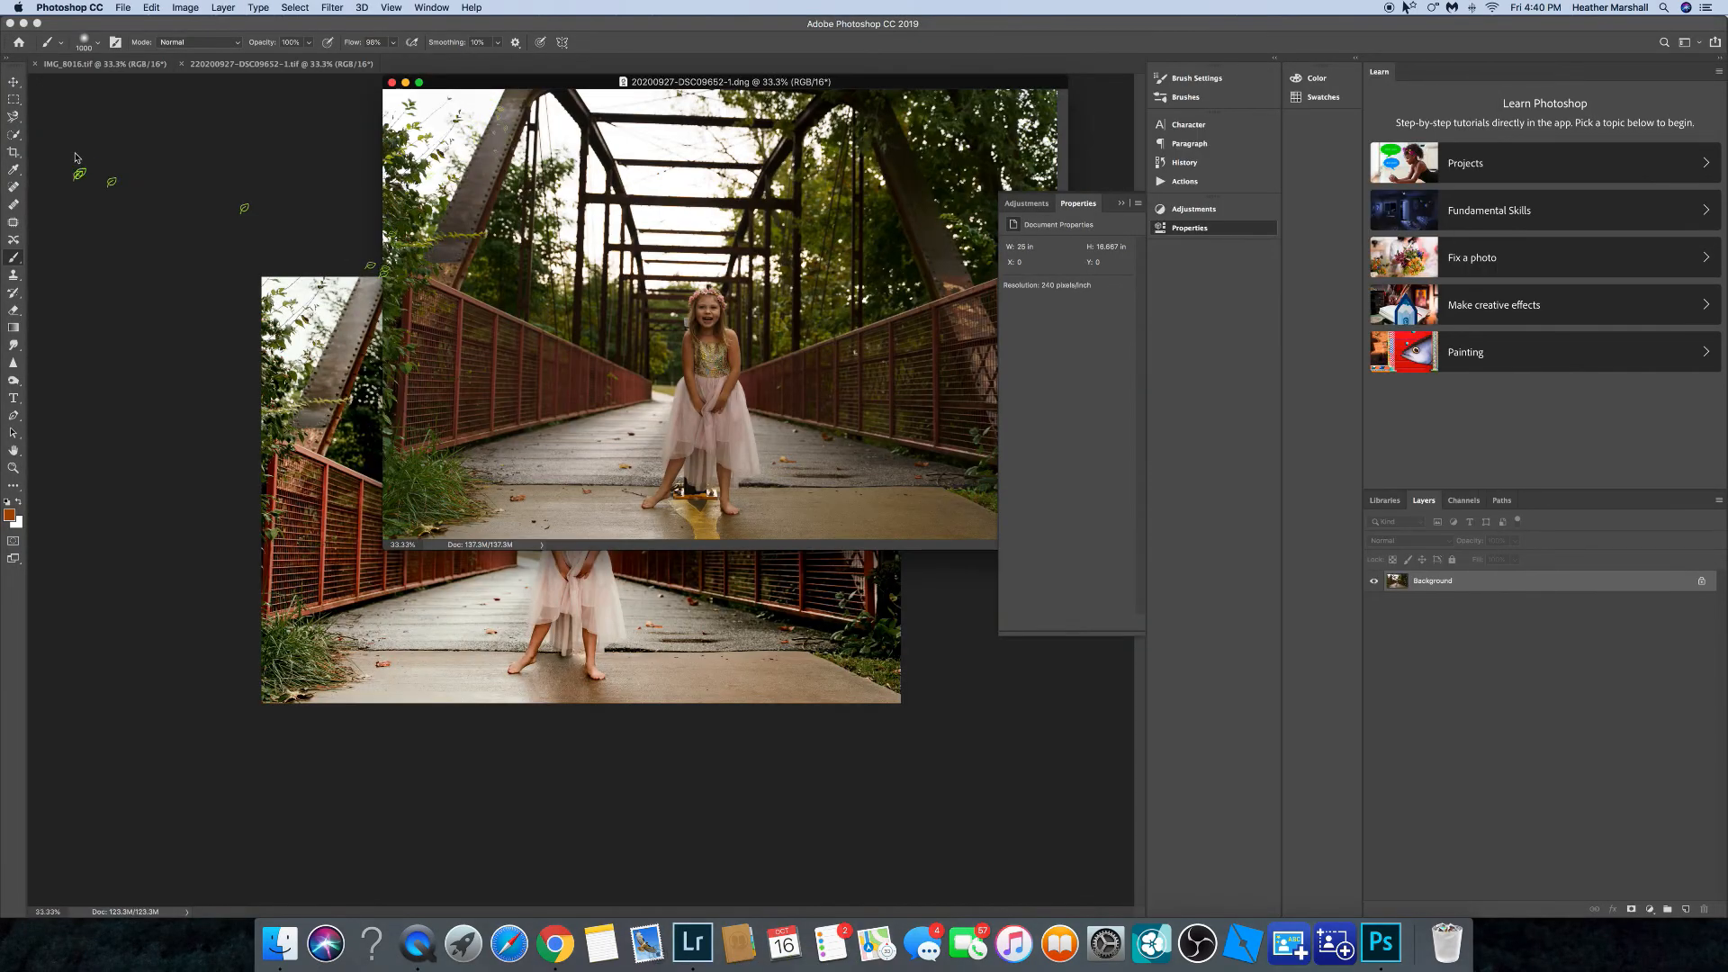
{"action": "left_click", "coordinate": [15, 81]}
{"action": "left_click_drag", "start_coordinate": [338, 409], "coordinate": [335, 413]}
{"action": "left_click_drag", "start_coordinate": [621, 456], "coordinate": [622, 493]}
{"action": "left_click_drag", "start_coordinate": [1472, 541], "coordinate": [1439, 542]}
{"action": "left_click_drag", "start_coordinate": [769, 491], "coordinate": [768, 490]}
Zoom in on the girl's face and nudge the new layer into alignment with the background.
{"action": "key", "text": "super+plus"}
{"action": "key", "text": "super+plus"}
{"action": "key", "text": "super+plus"}
{"action": "key", "text": "super+plus"}
{"action": "key", "text": "super+plus"}
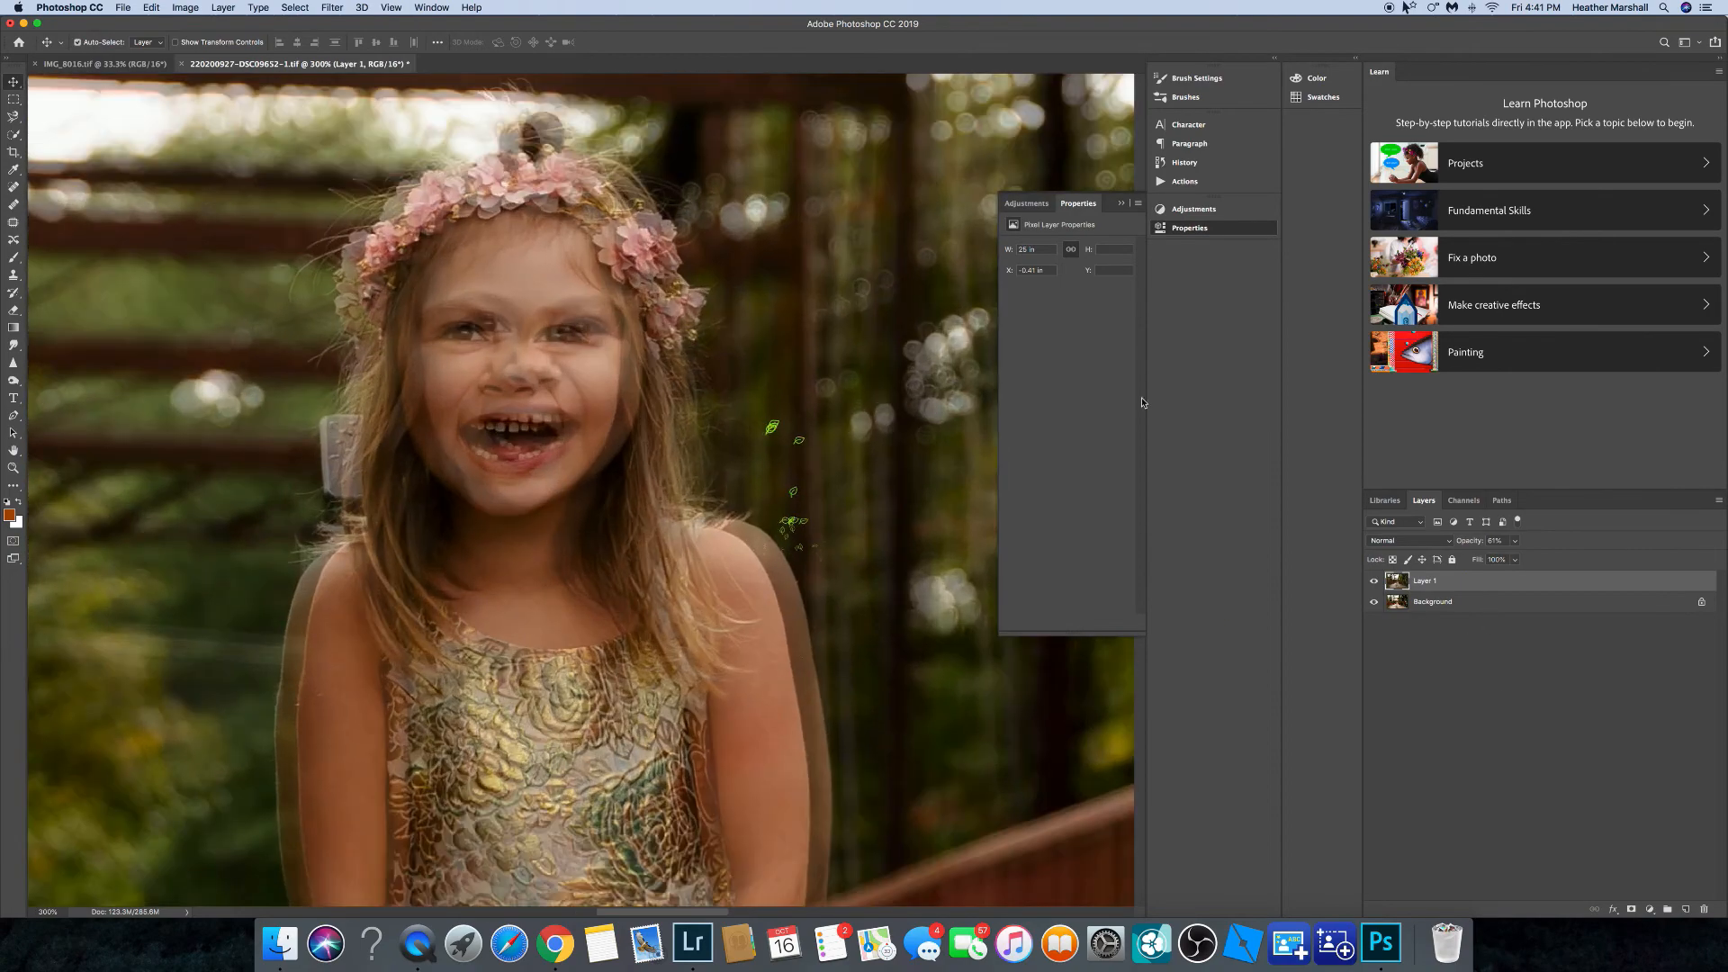
{"action": "left_click_drag", "start_coordinate": [578, 369], "coordinate": [581, 378]}
{"action": "key", "text": "super+minus"}
{"action": "key", "text": "super+minus"}
{"action": "key", "text": "super+minus"}
{"action": "key", "text": "super+minus"}
{"action": "key", "text": "super+minus"}
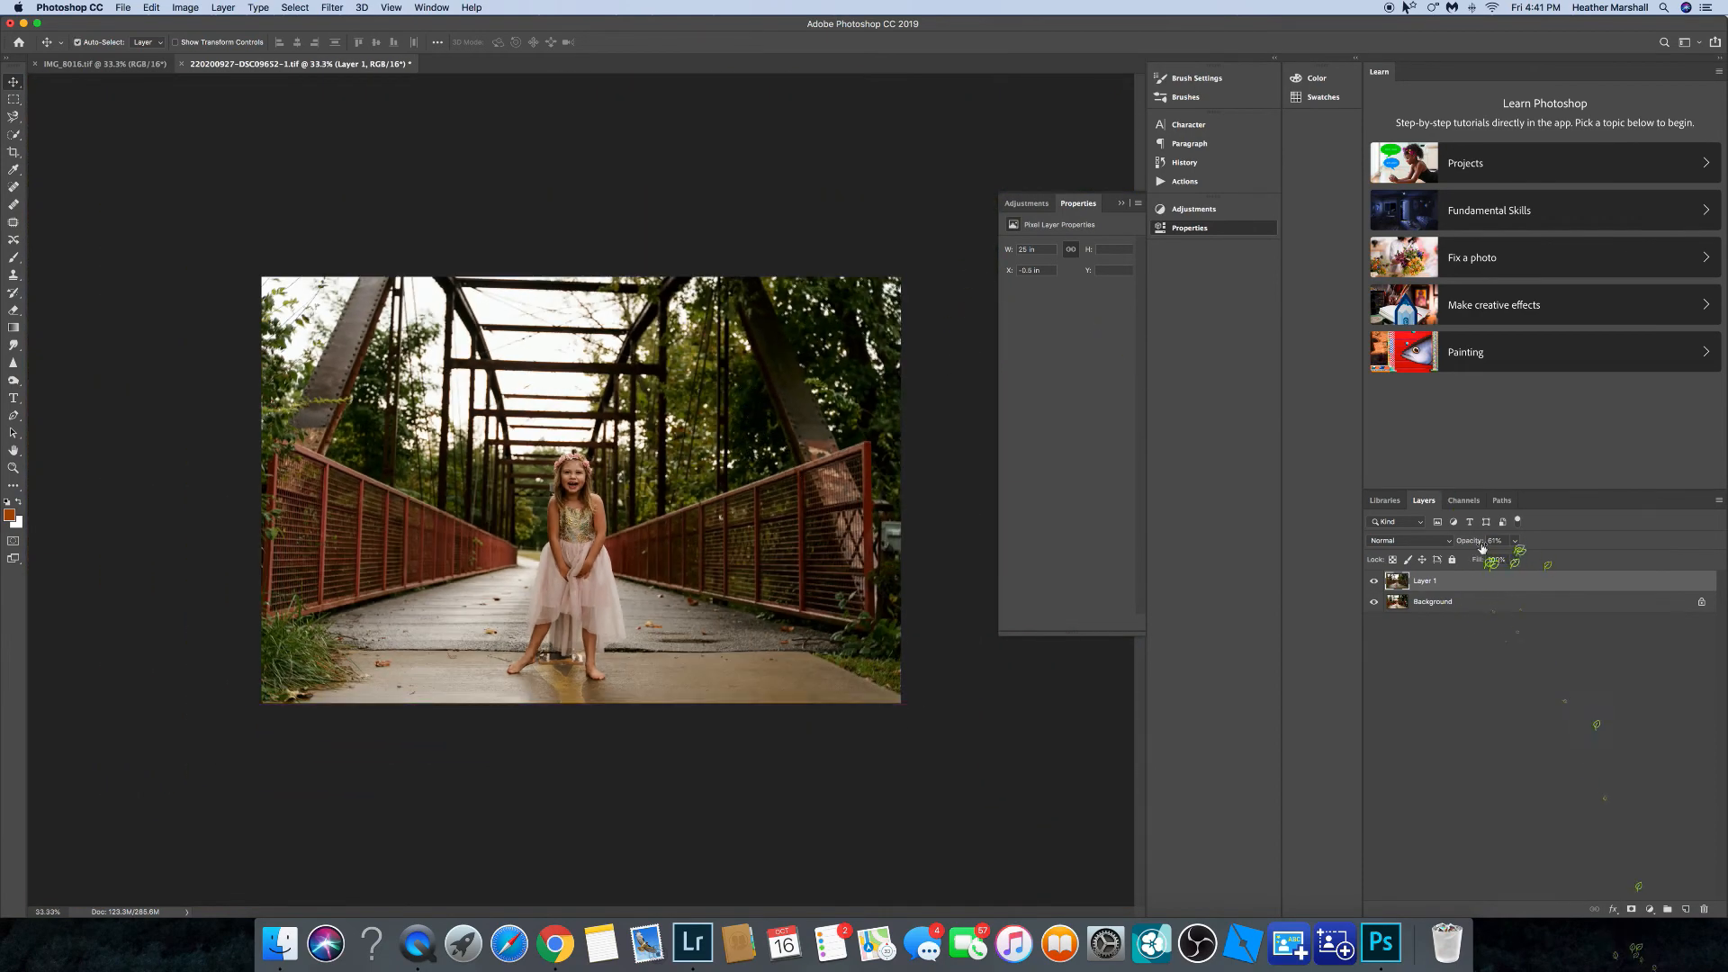
Set the layer's opacity to 100%, add a layer mask, pick the Brush tool and invert the mask to black.
{"action": "left_click_drag", "start_coordinate": [1487, 551], "coordinate": [1566, 543]}
{"action": "left_click", "coordinate": [1631, 910]}
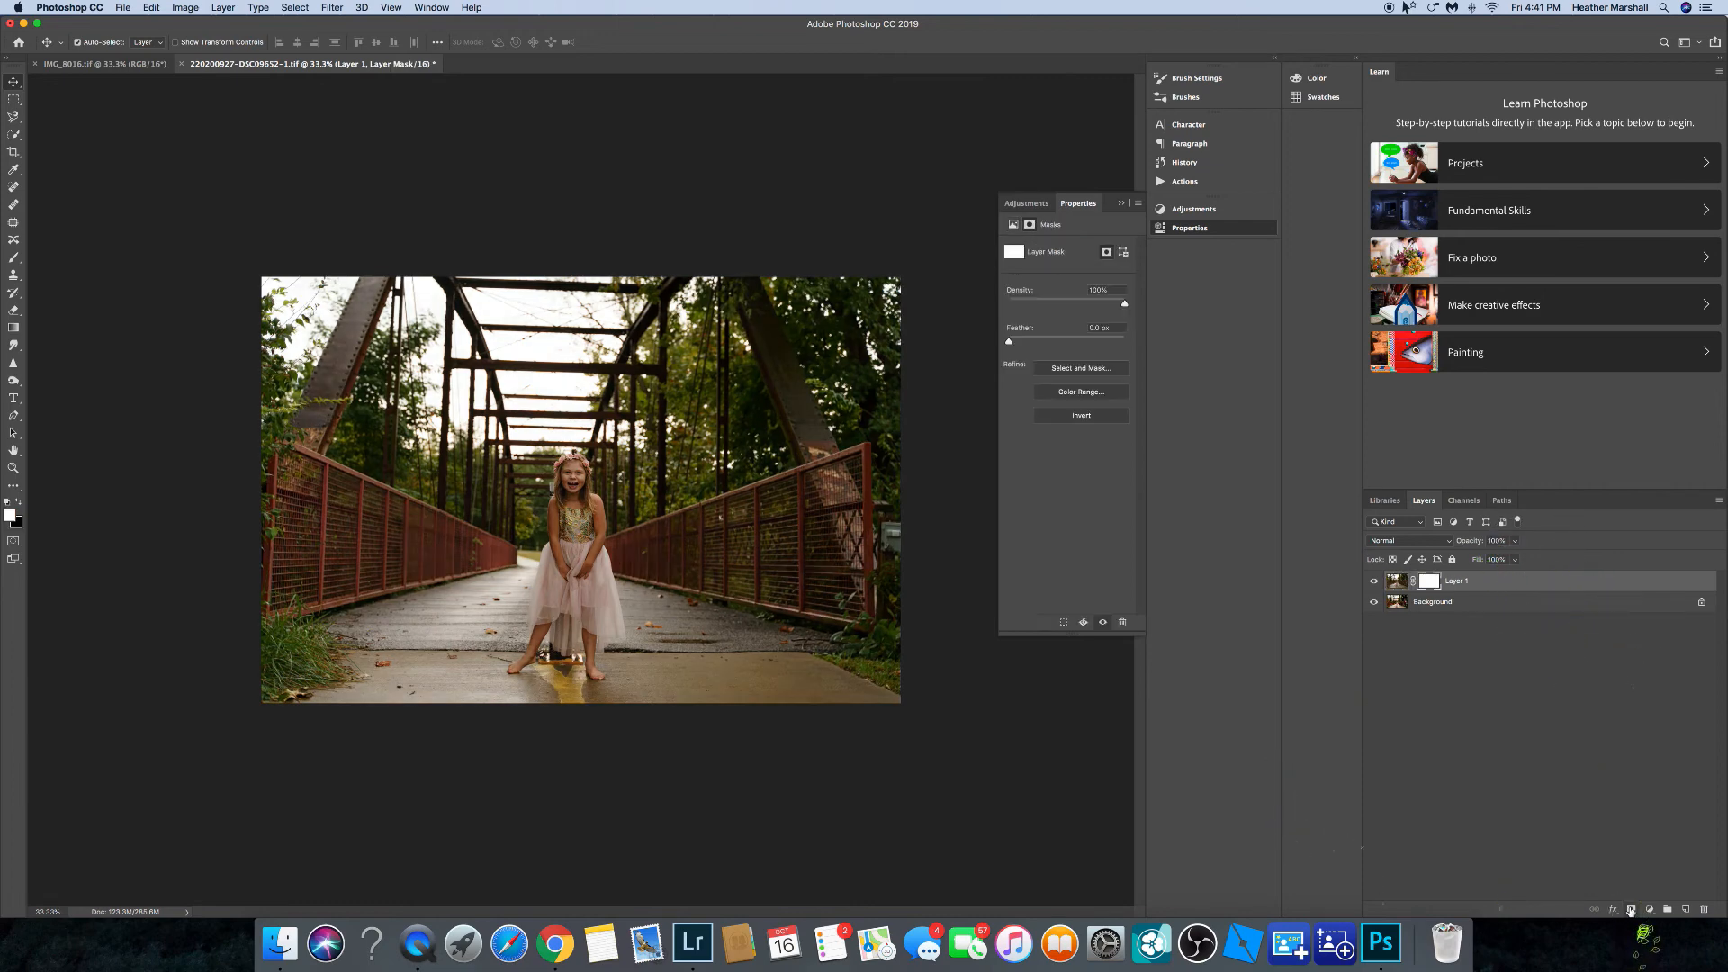
{"action": "left_click", "coordinate": [17, 502]}
{"action": "left_click", "coordinate": [13, 257]}
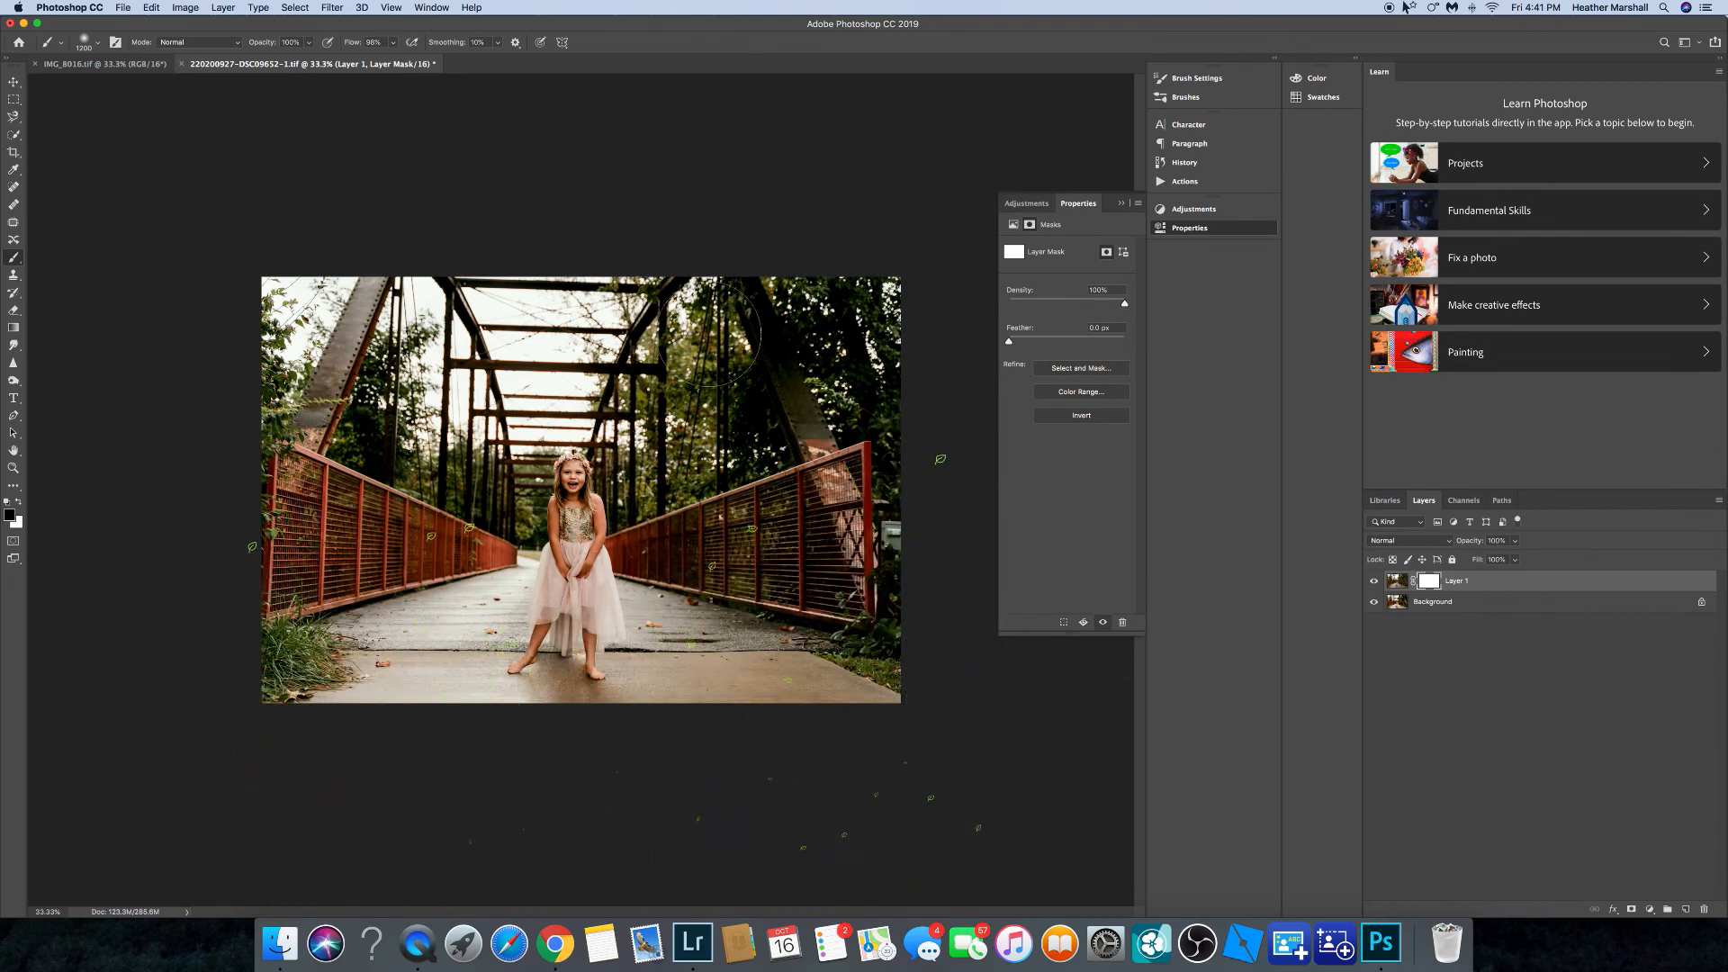
{"action": "key", "text": "super+i"}
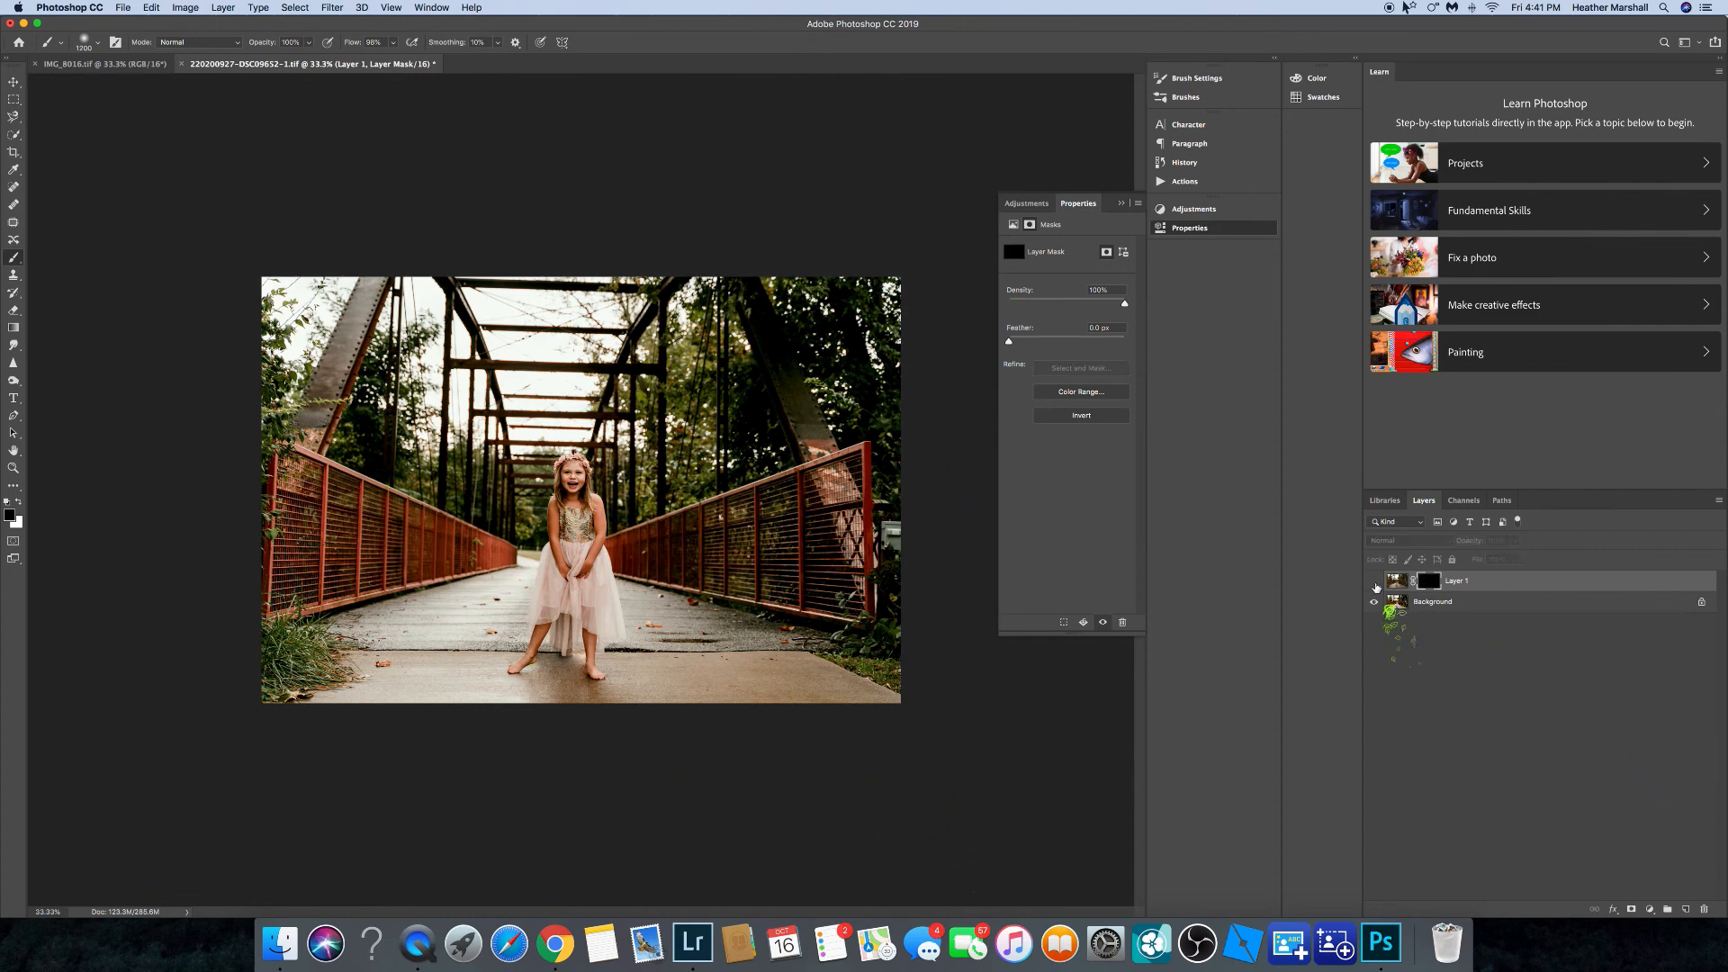
Toggle the mask inversion back and forth to compare the layer against the background.
{"action": "key", "text": "super+i"}
{"action": "key", "text": "super+i"}
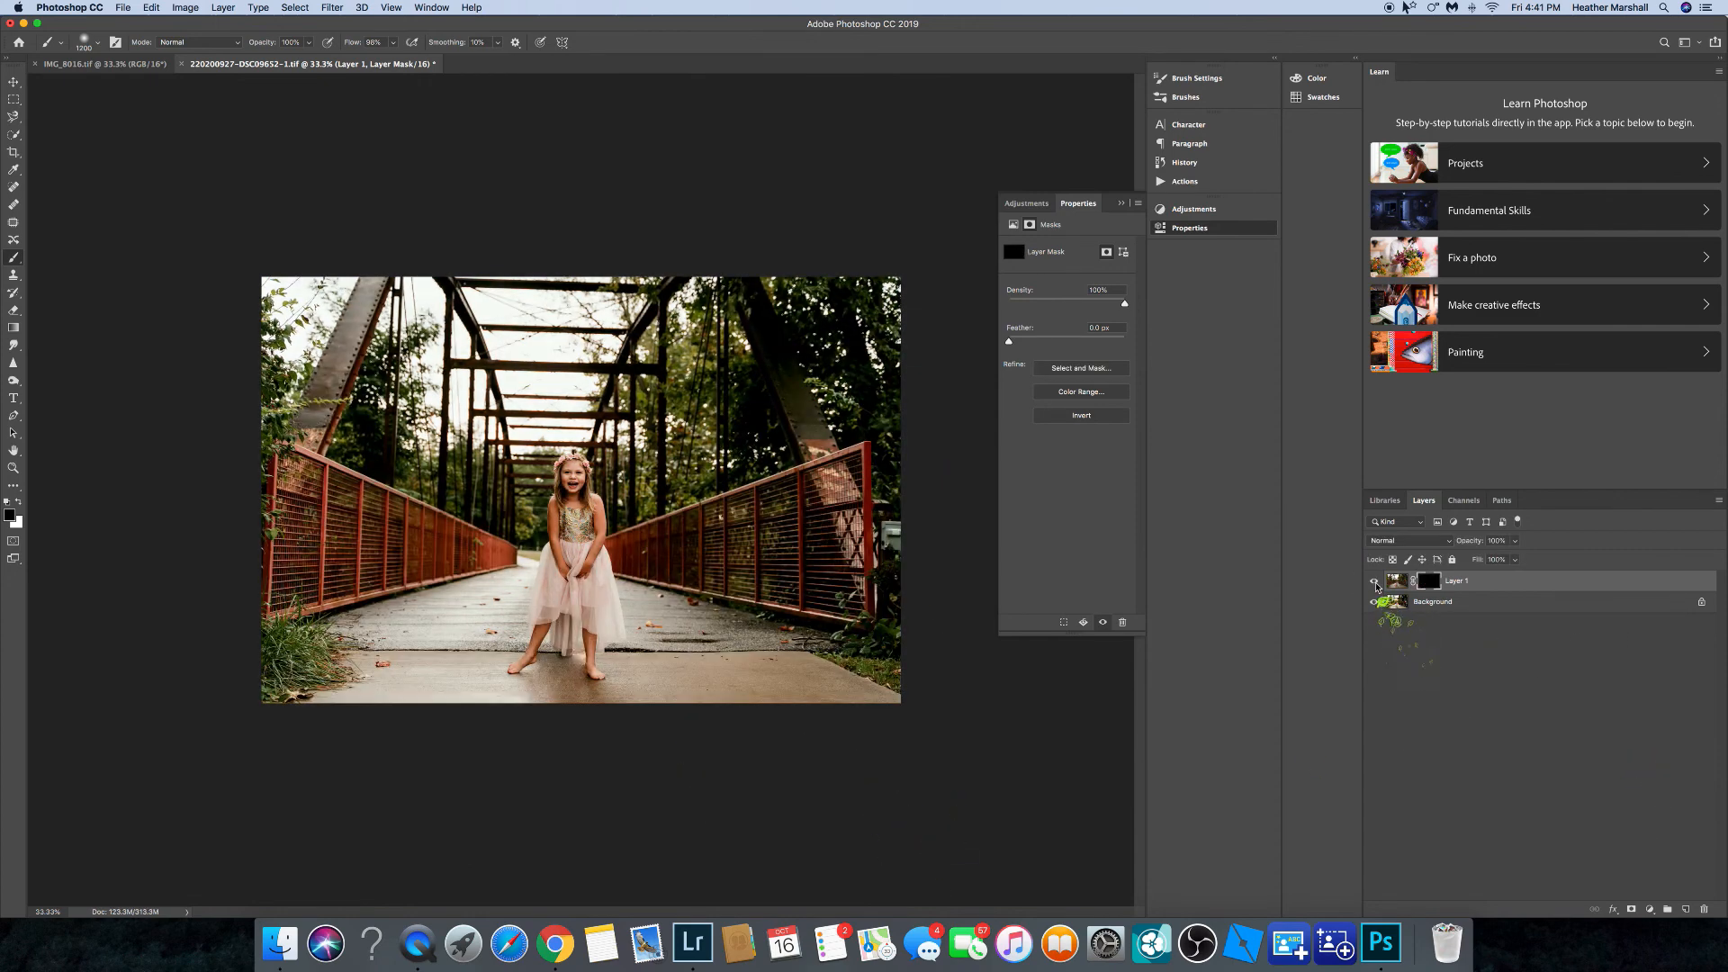
{"action": "key", "text": "super+i"}
{"action": "key", "text": "super+i"}
Flatten the image.
{"action": "left_click", "coordinate": [1719, 500]}
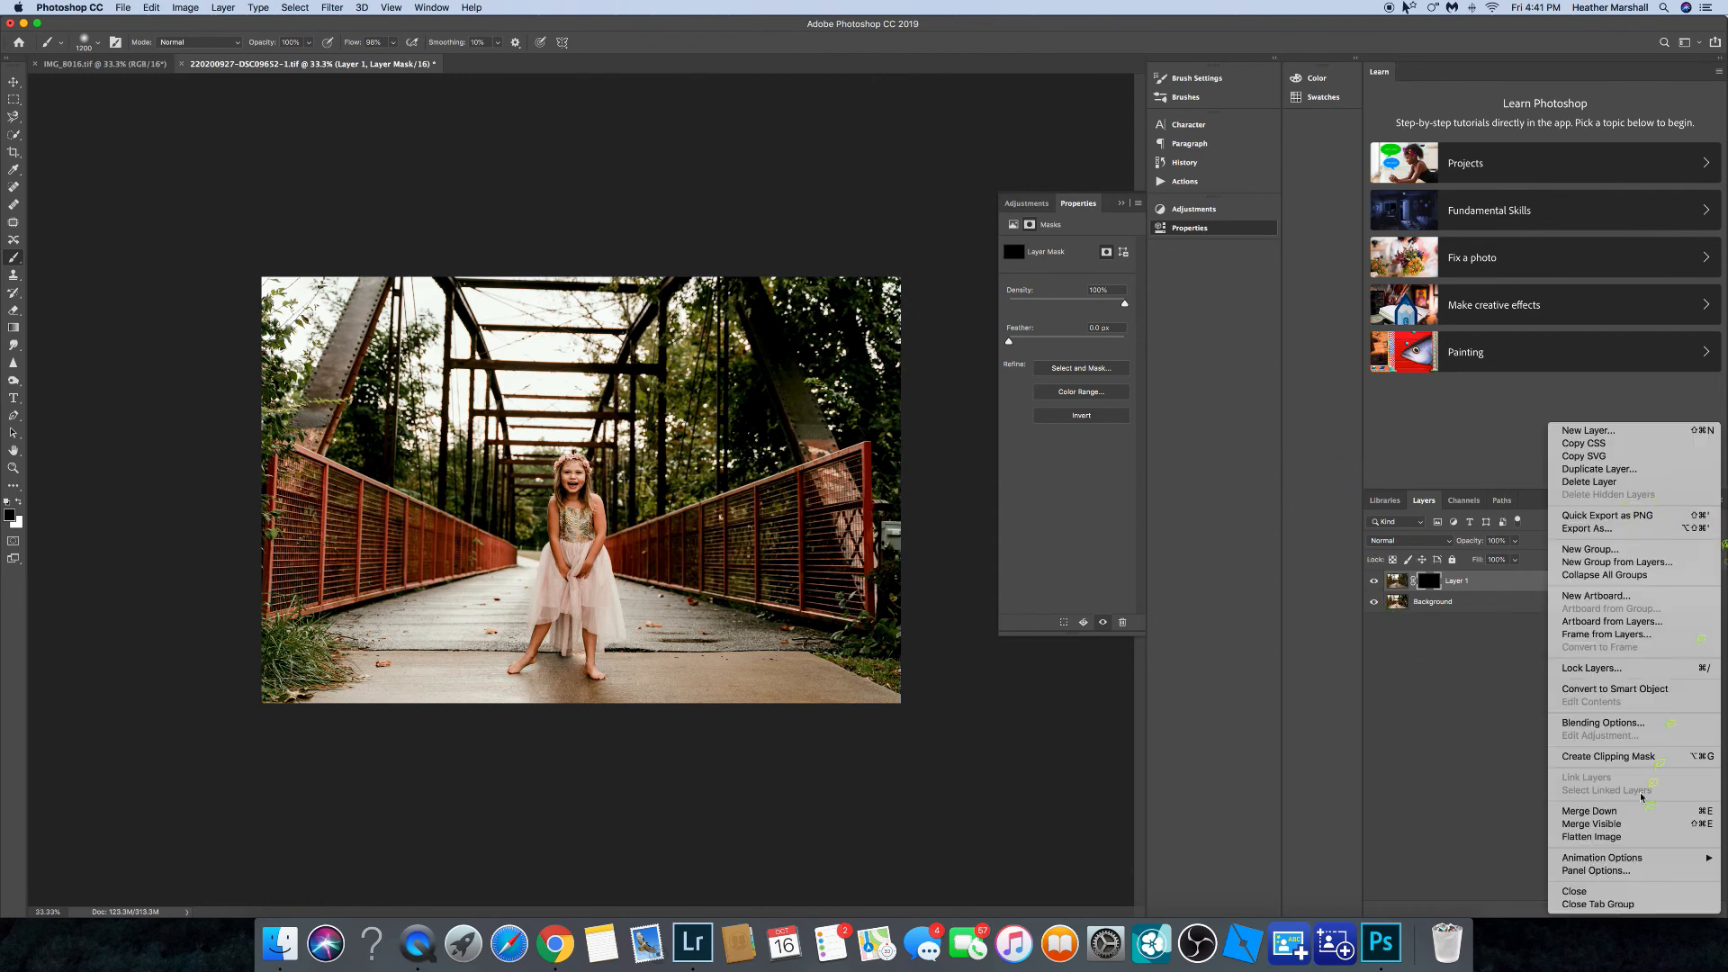
{"action": "left_click", "coordinate": [1634, 839]}
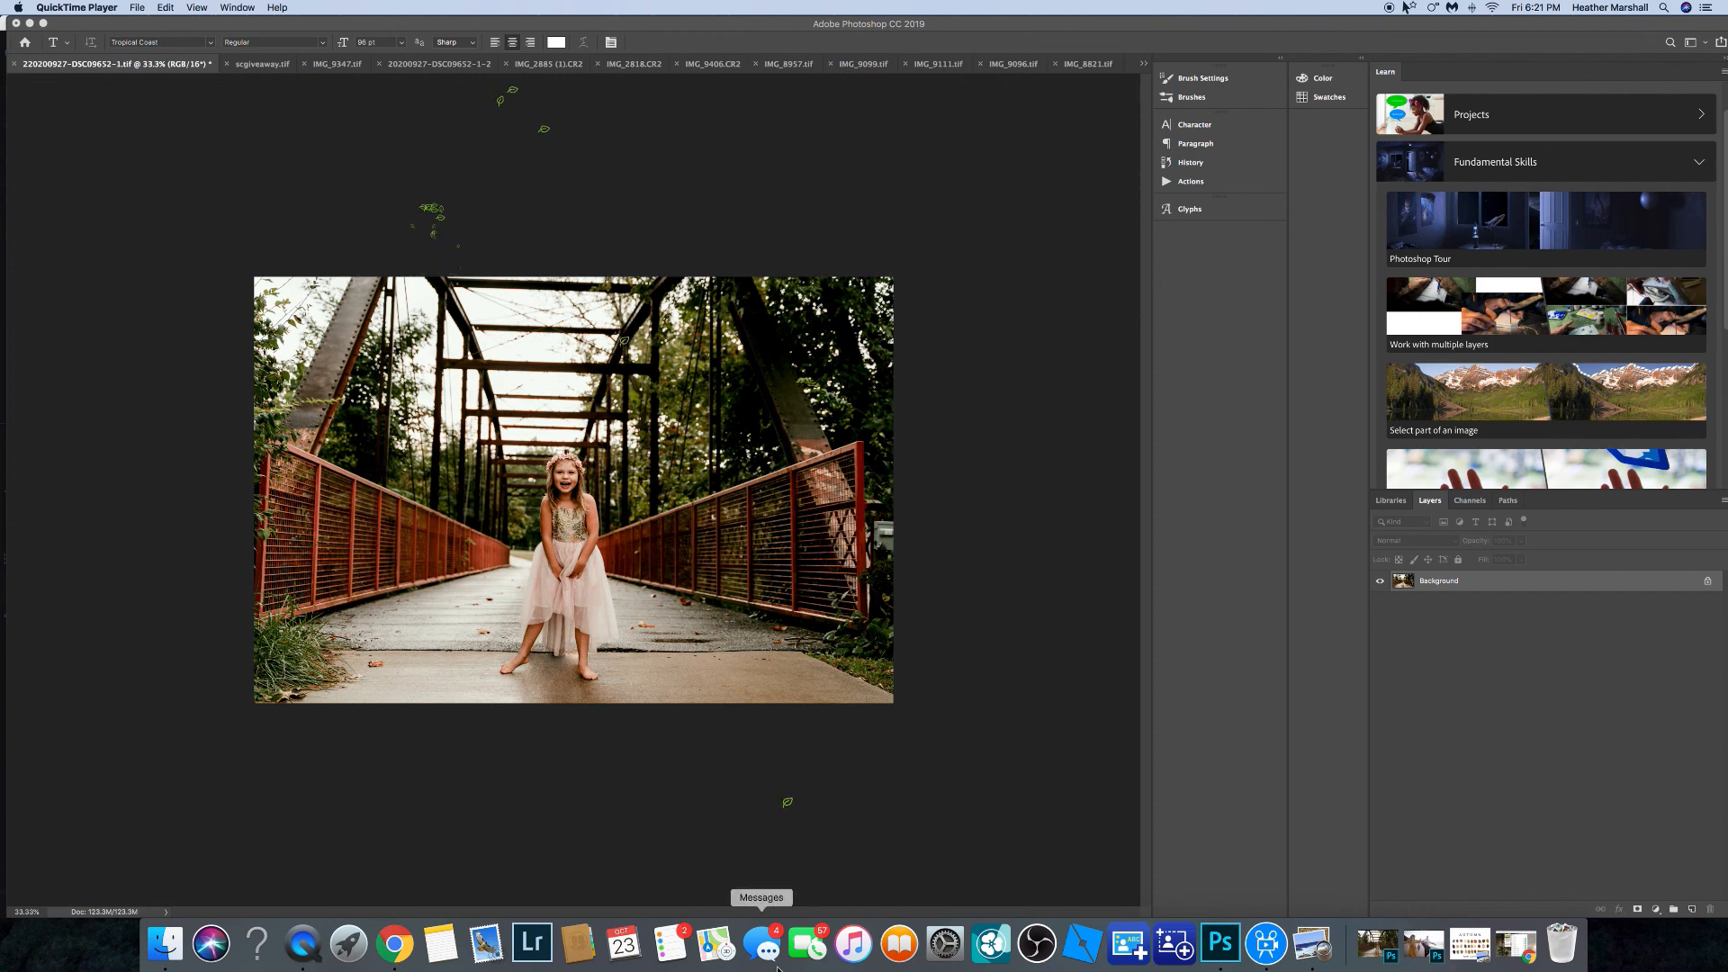
Switch to Google Chrome.
{"action": "left_click", "coordinate": [396, 943]}
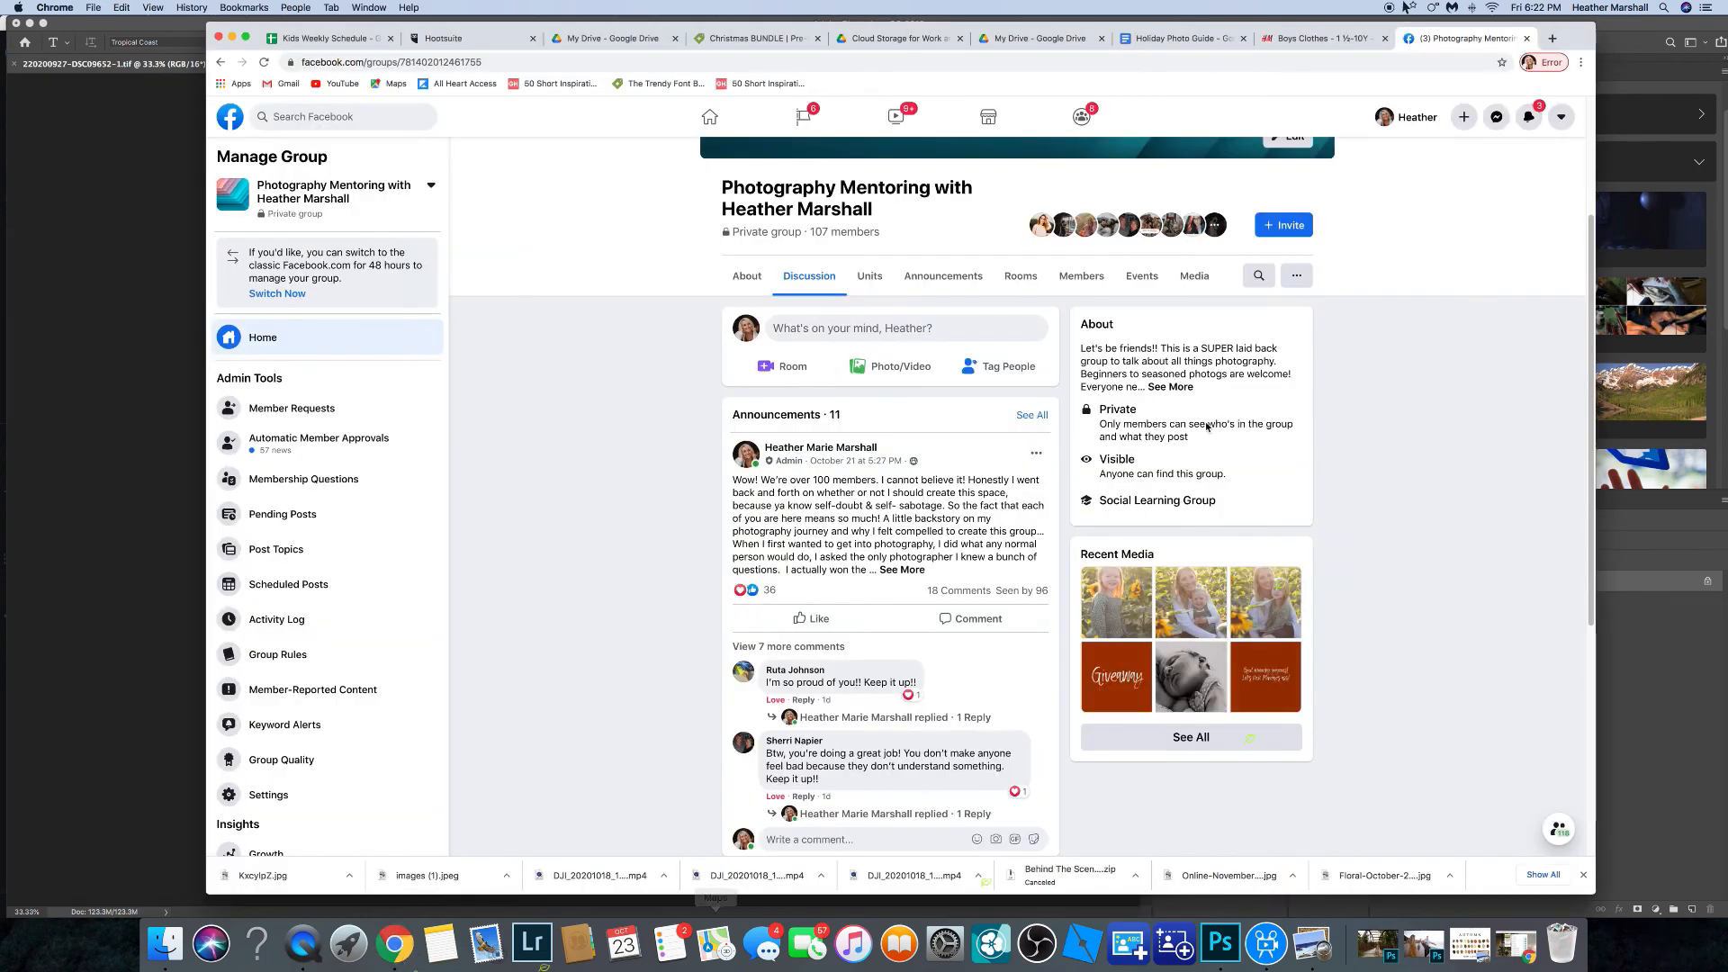